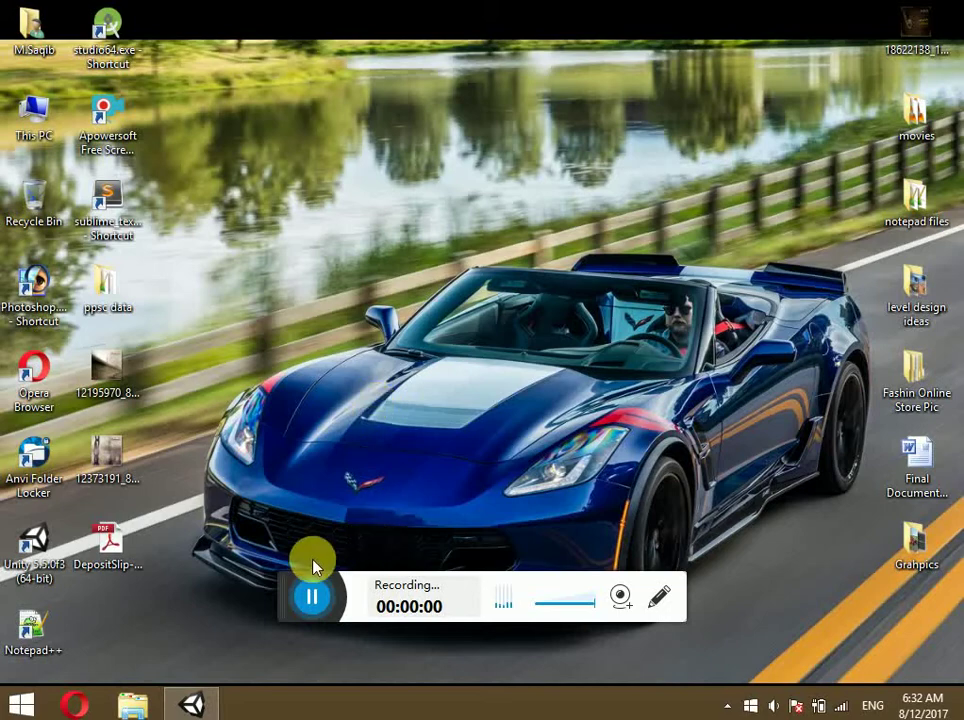
Bring the Unity editor up from the desktop and select the AIWayPoints script
drag(290, 592, 263, 710)
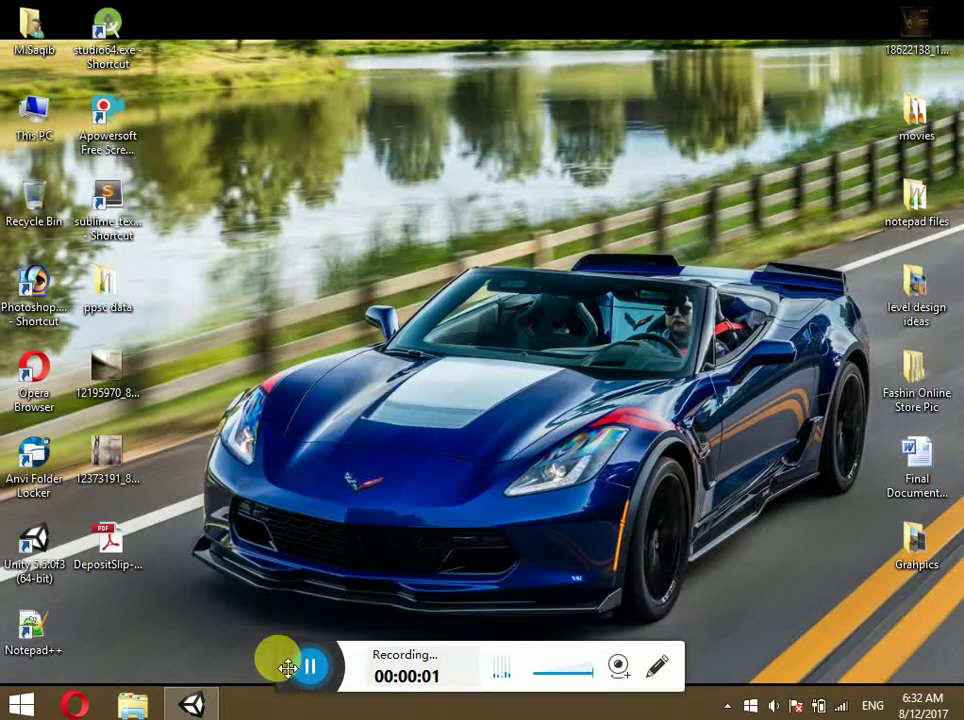
click(191, 705)
click(576, 490)
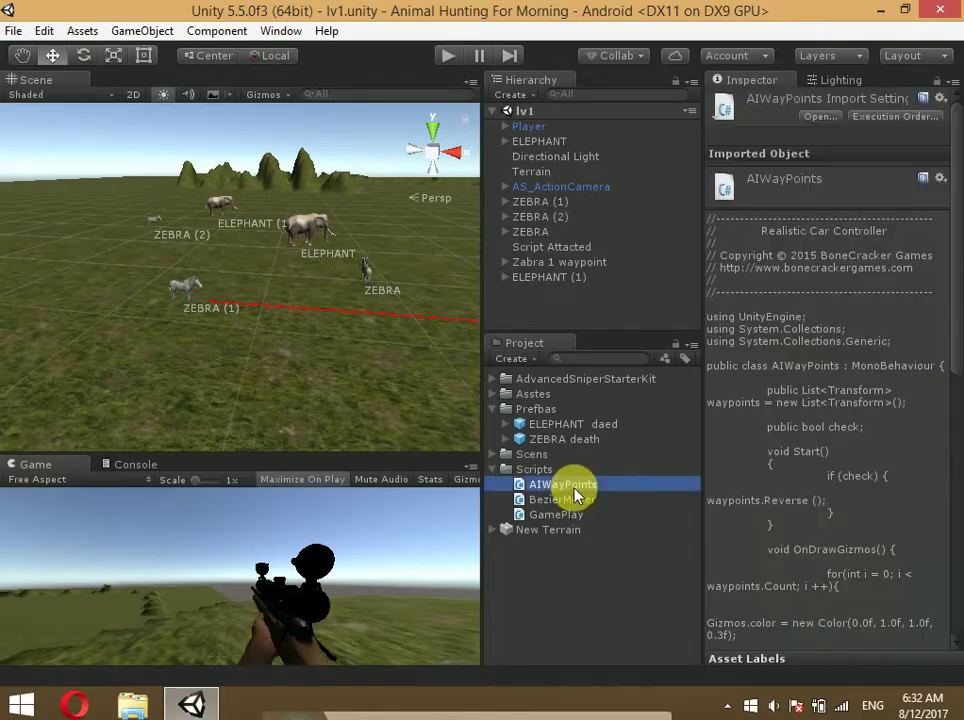
scroll(297, 323, up, 4)
Pan the Scene view closer to the animals and select the GamePlay script
click(22, 55)
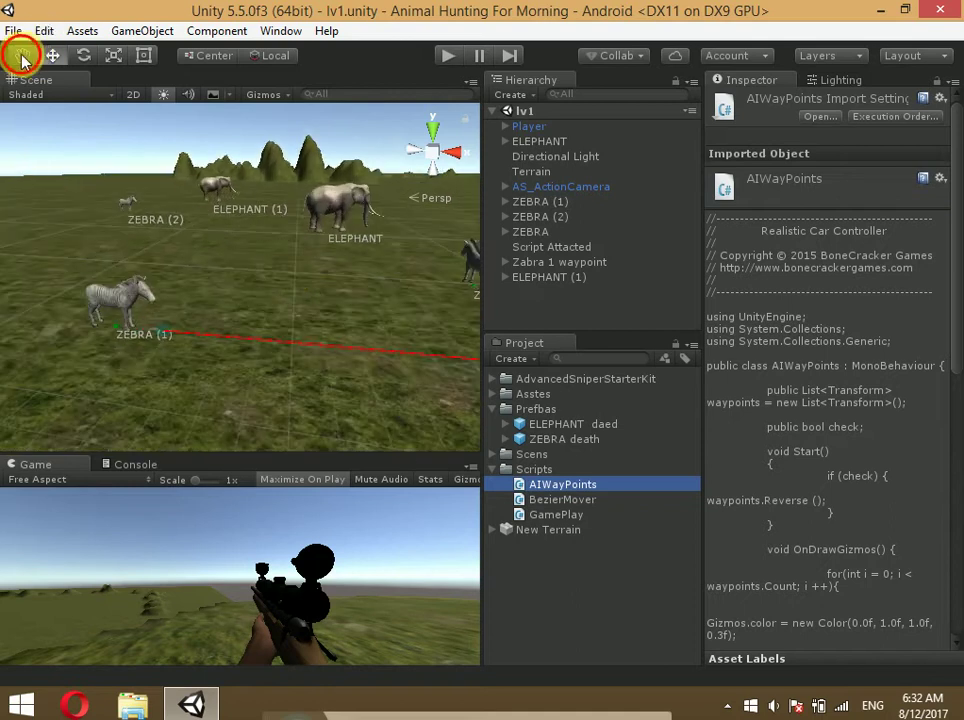
mouse_move(125, 240)
mouse_down()
mouse_move(298, 279)
mouse_move(175, 290)
mouse_up()
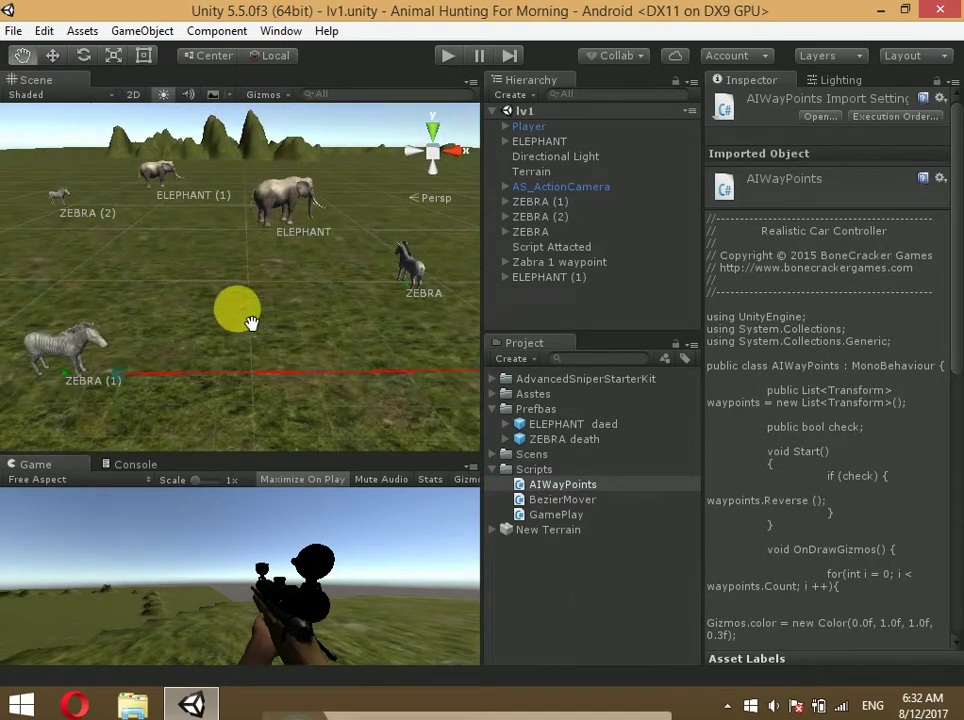
right_drag(250, 322, 196, 286)
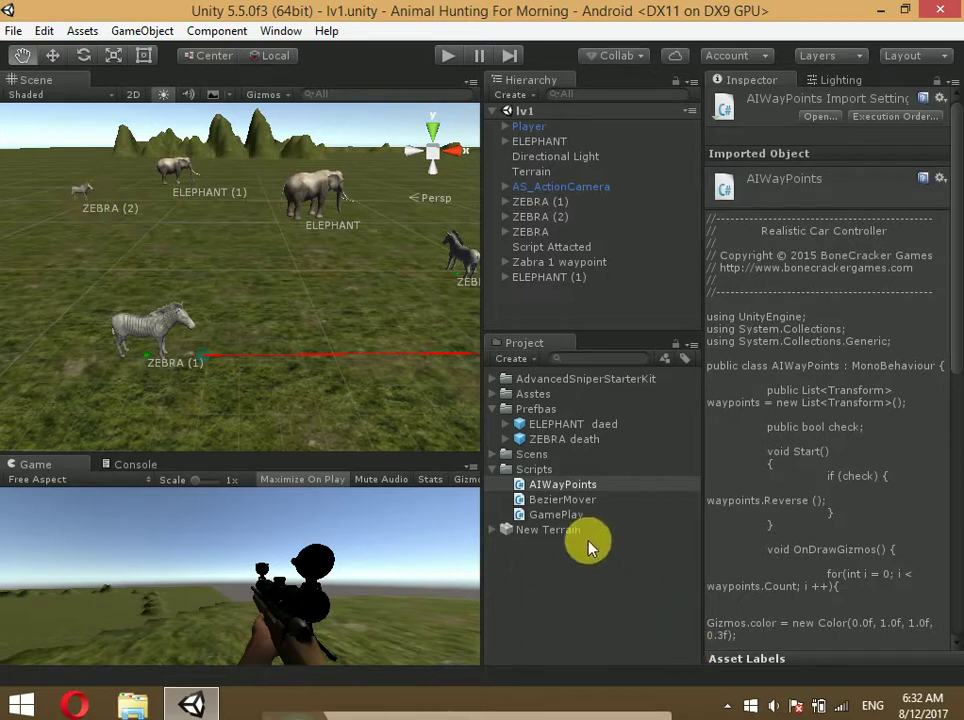
click(576, 516)
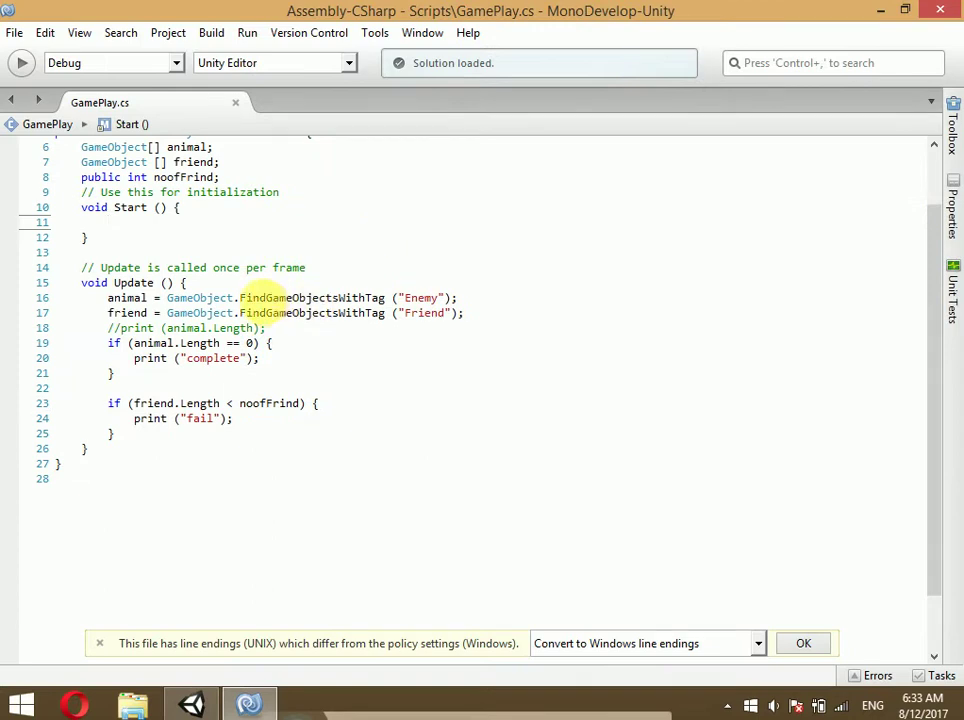
Walk through the animal GameObject array declaration and the noofFrind field in GamePlay.cs
click(256, 298)
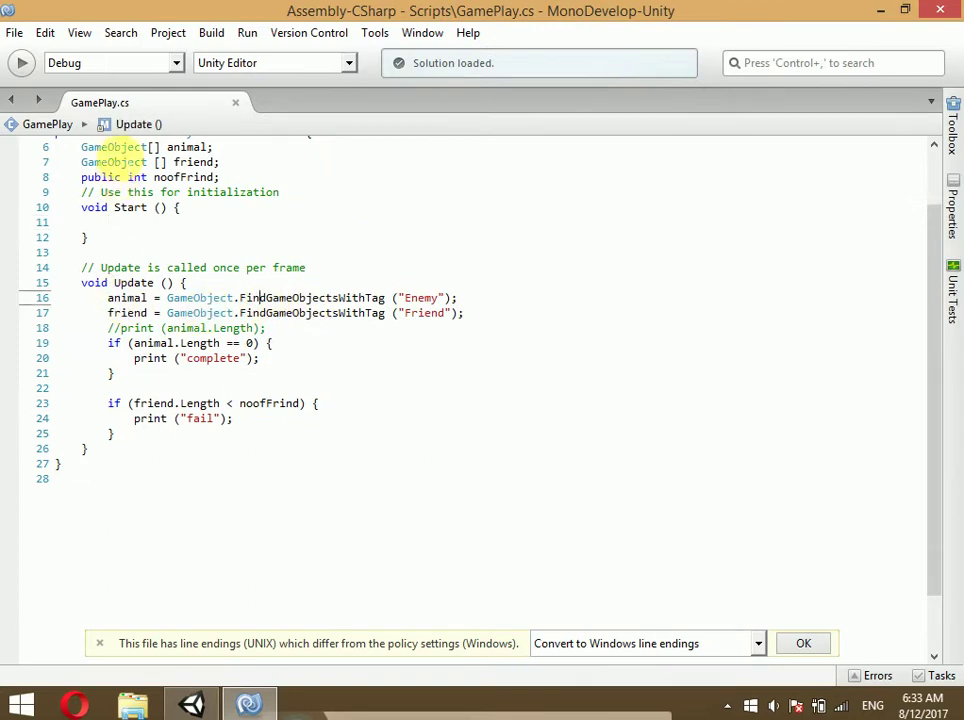
click(145, 177)
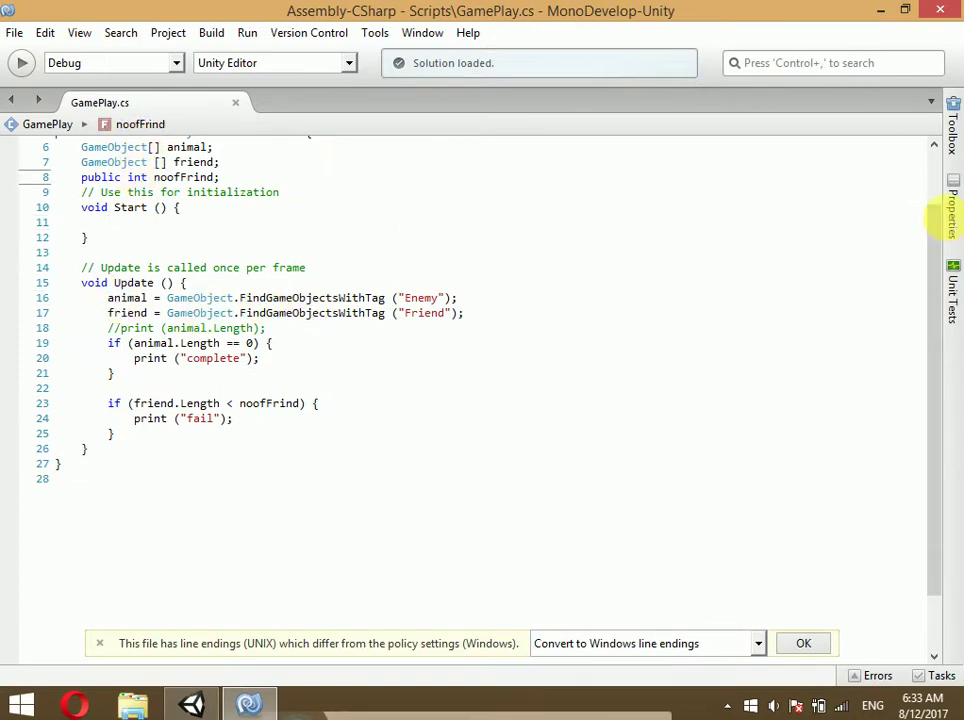
scroll(940, 200, up, 2)
double_click(187, 218)
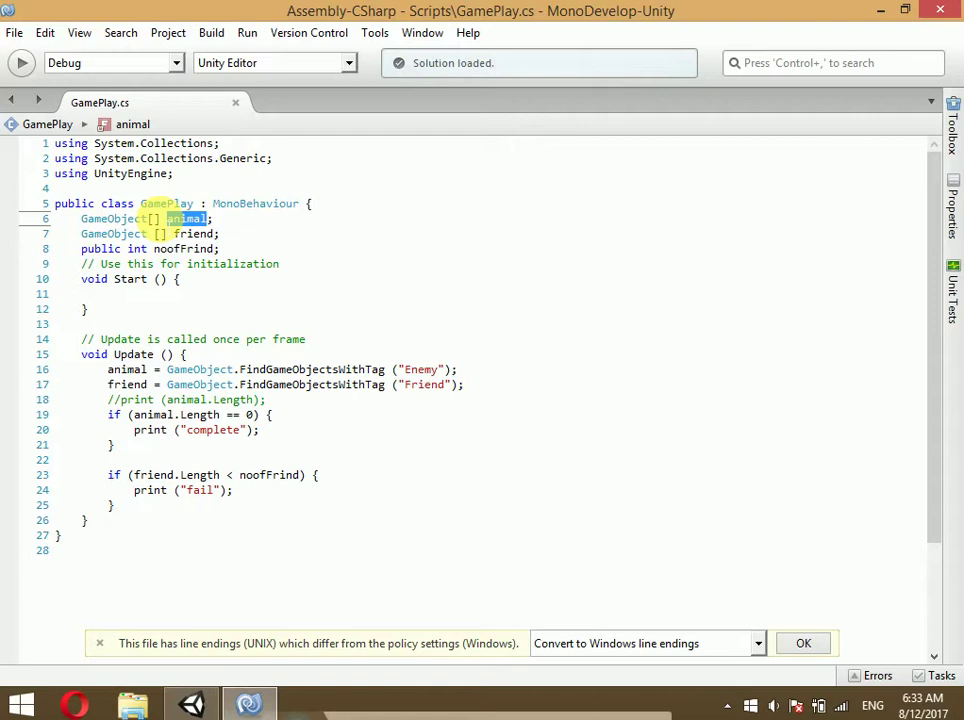
click(155, 218)
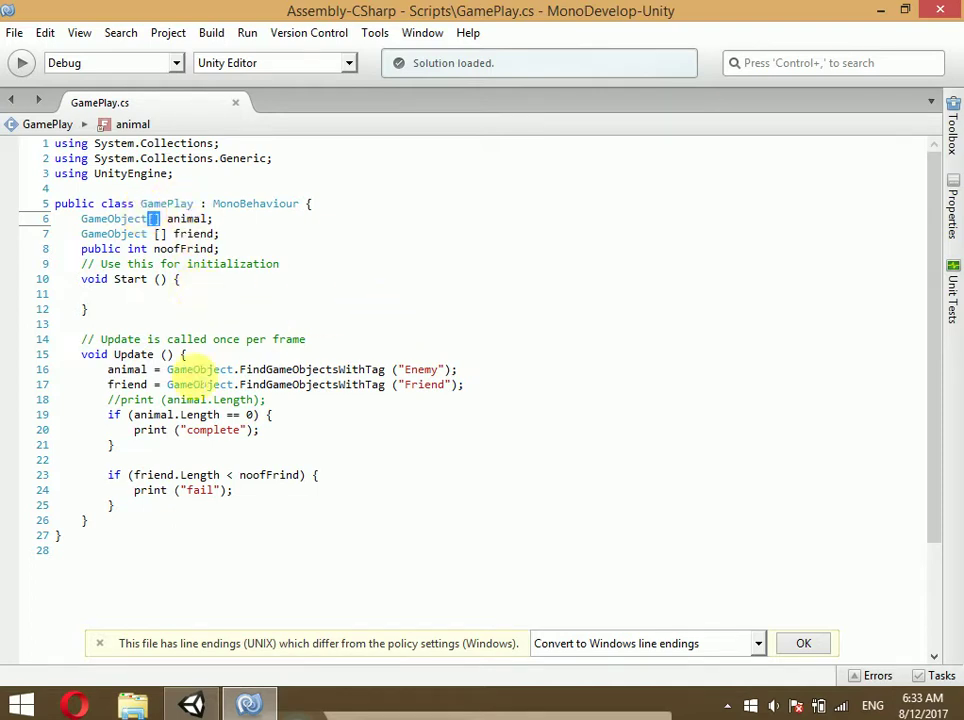
click(121, 369)
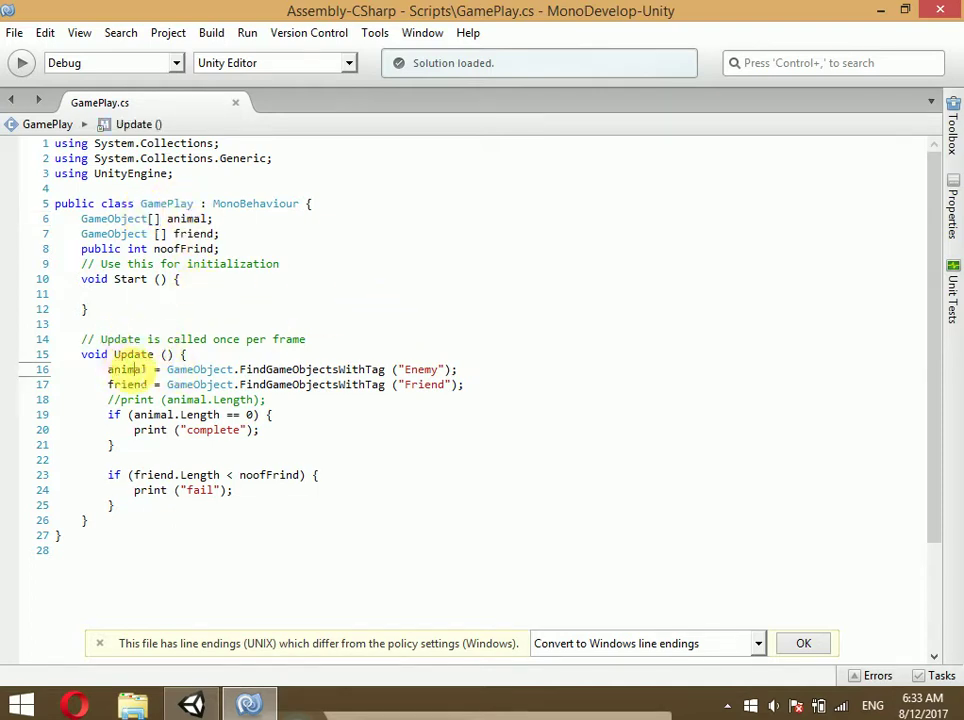
click(207, 218)
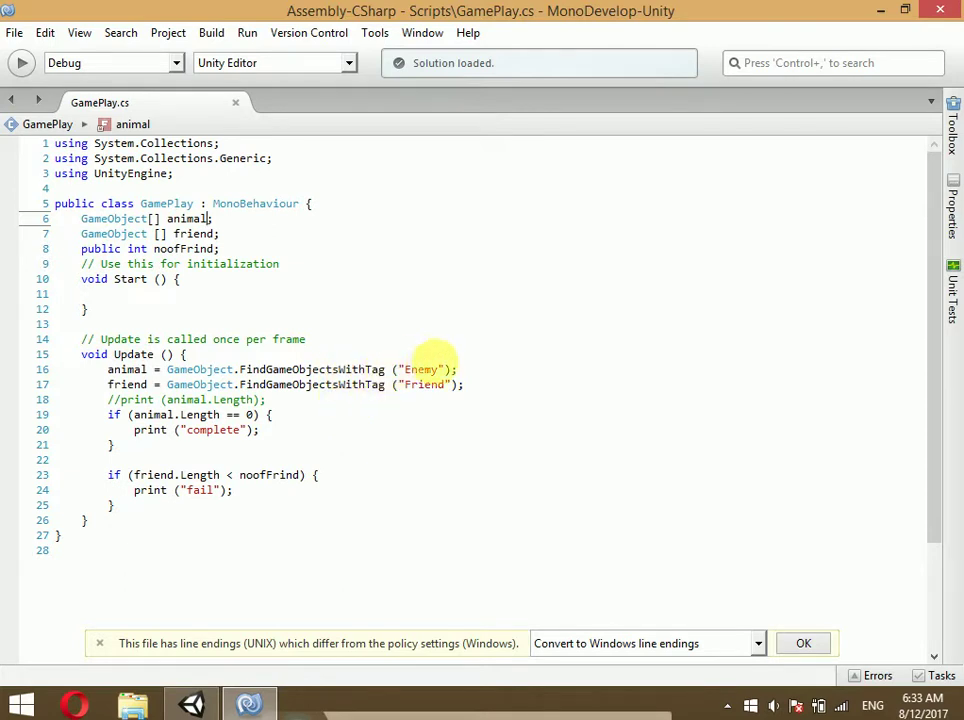
Explain the Enemy tag lookup into animal and the animal length check that prints complete
click(424, 369)
double_click(424, 369)
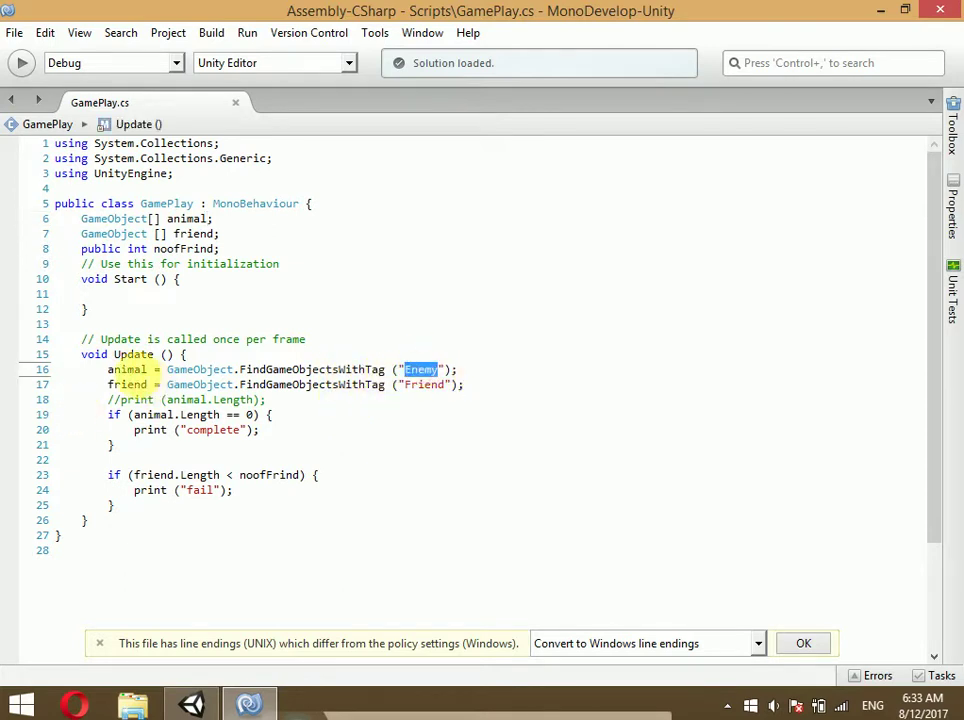
double_click(128, 369)
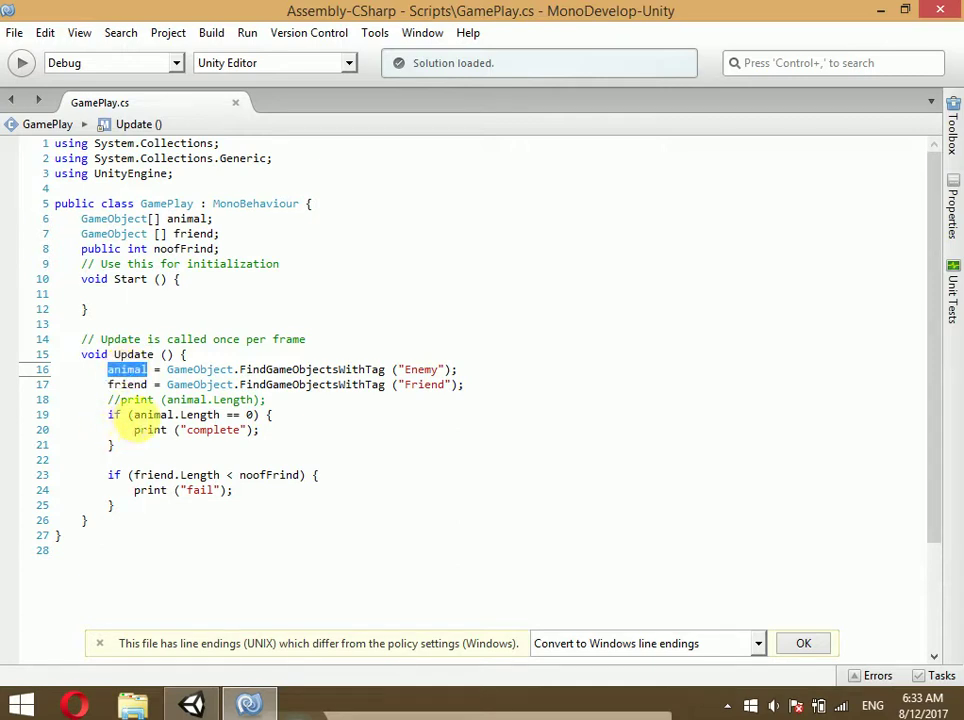
triple_click(150, 414)
click(148, 414)
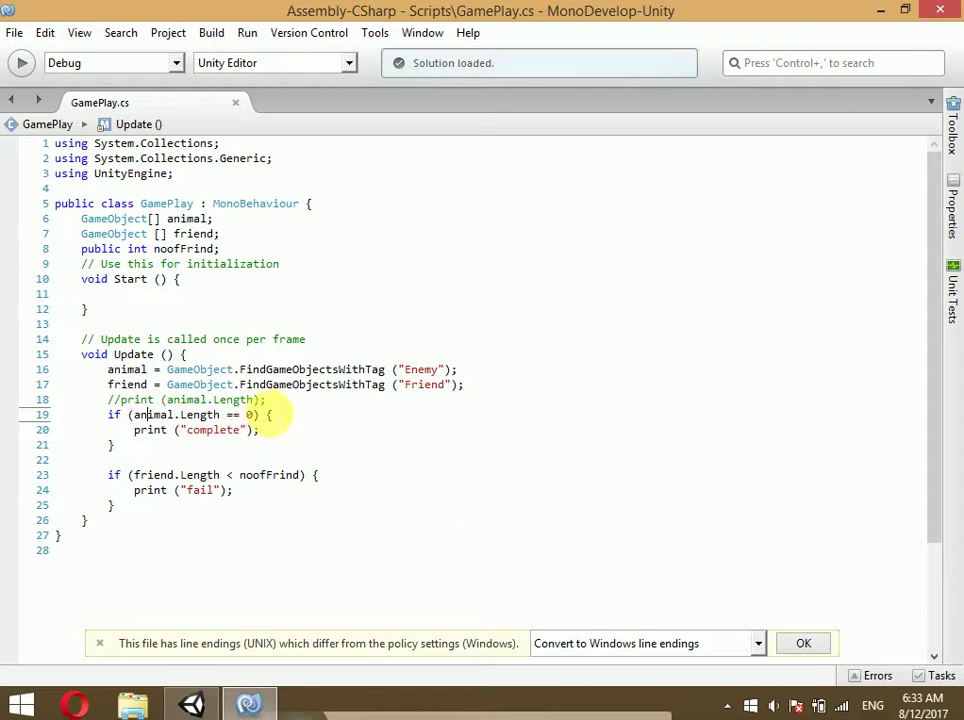
drag(240, 414, 118, 400)
click(112, 430)
drag(112, 445, 310, 427)
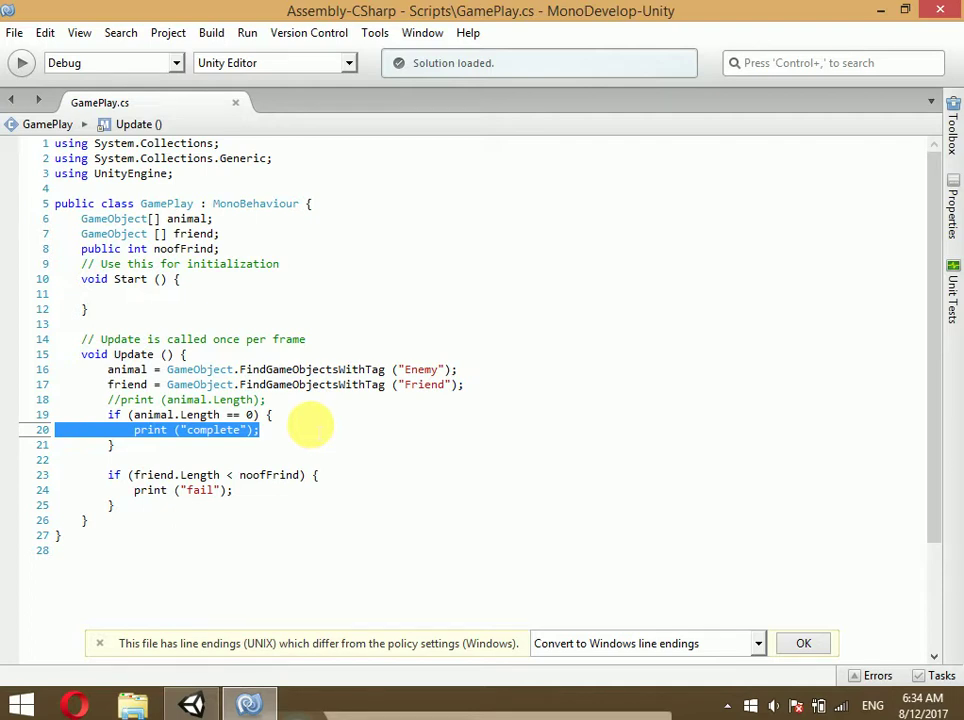
click(258, 414)
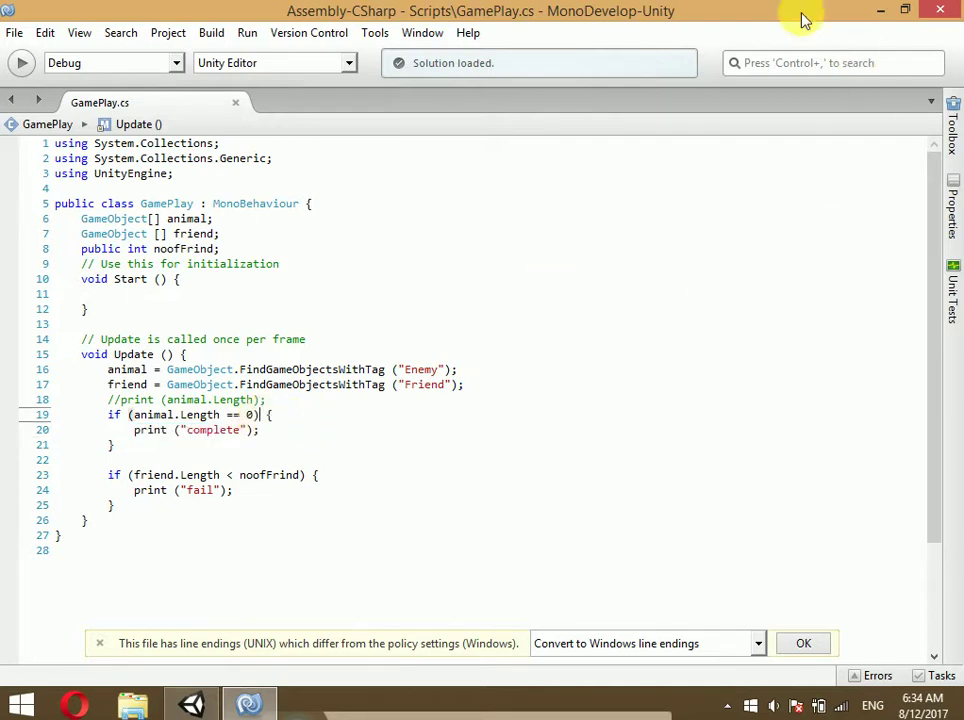
click(878, 10)
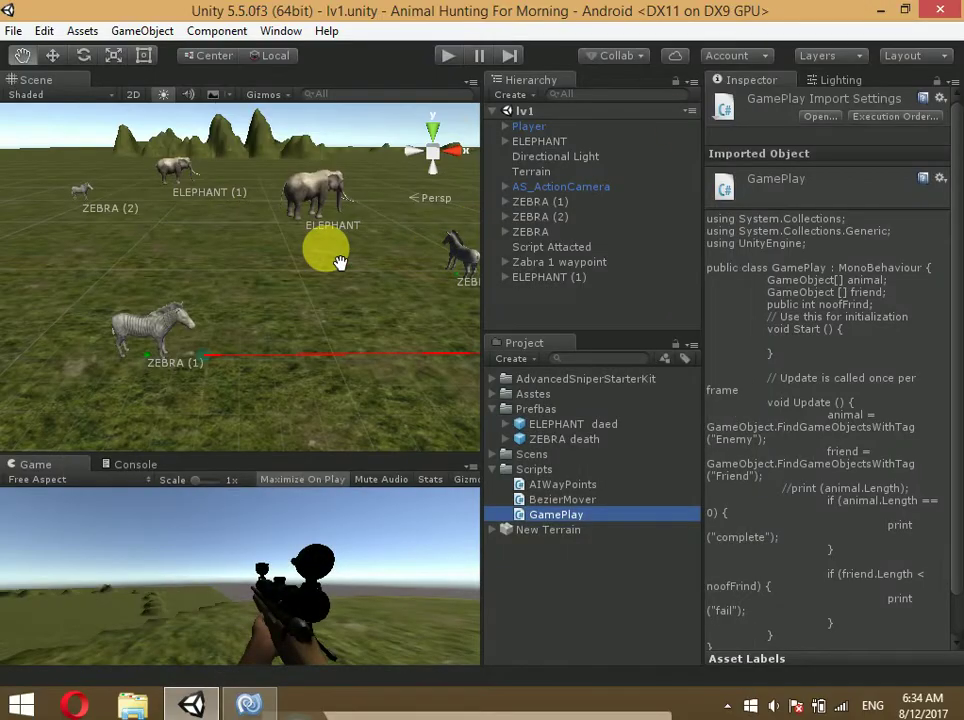
mouse_move(340, 262)
mouse_down()
mouse_move(281, 228)
mouse_move(359, 275)
mouse_move(252, 256)
mouse_up()
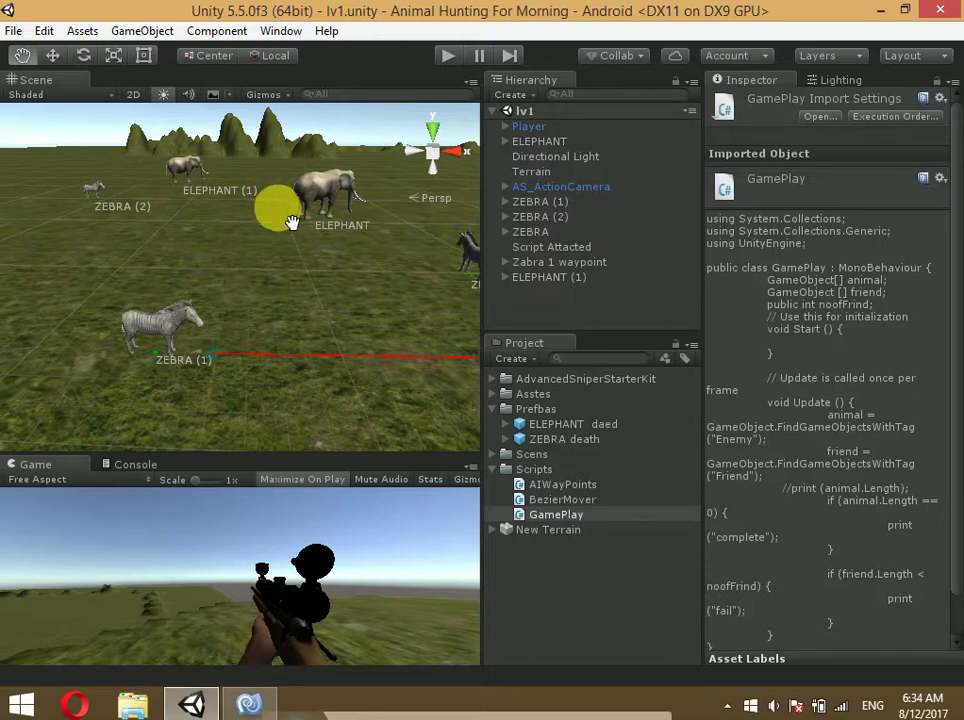
click(252, 706)
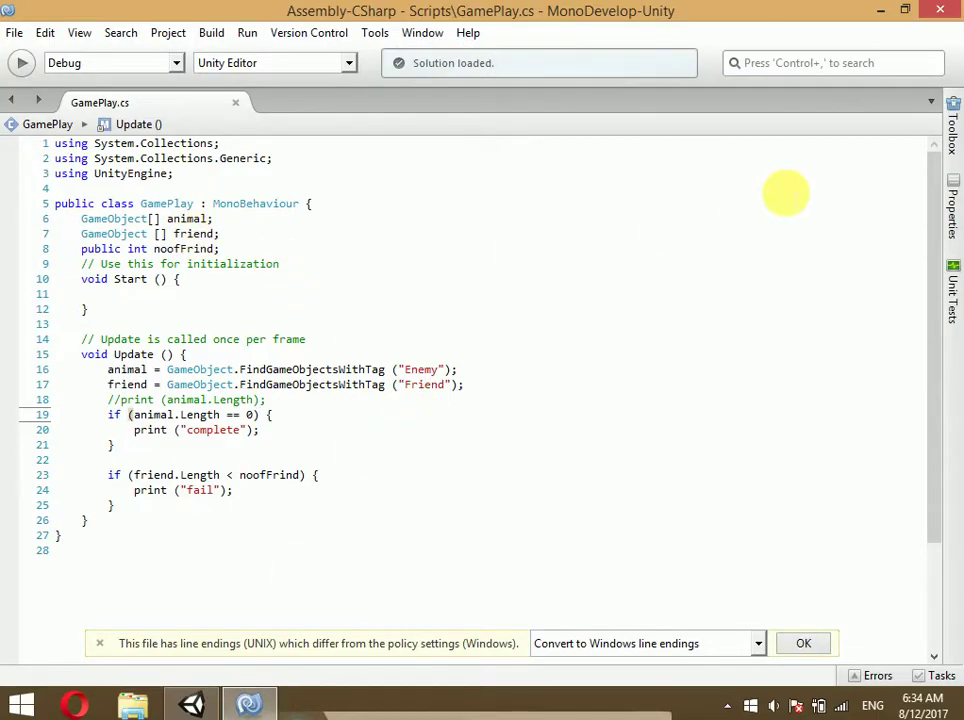
Go over the Friend tag lookup, the public noofFrind field and the friend.Length < noofFrind check
click(188, 218)
click(185, 248)
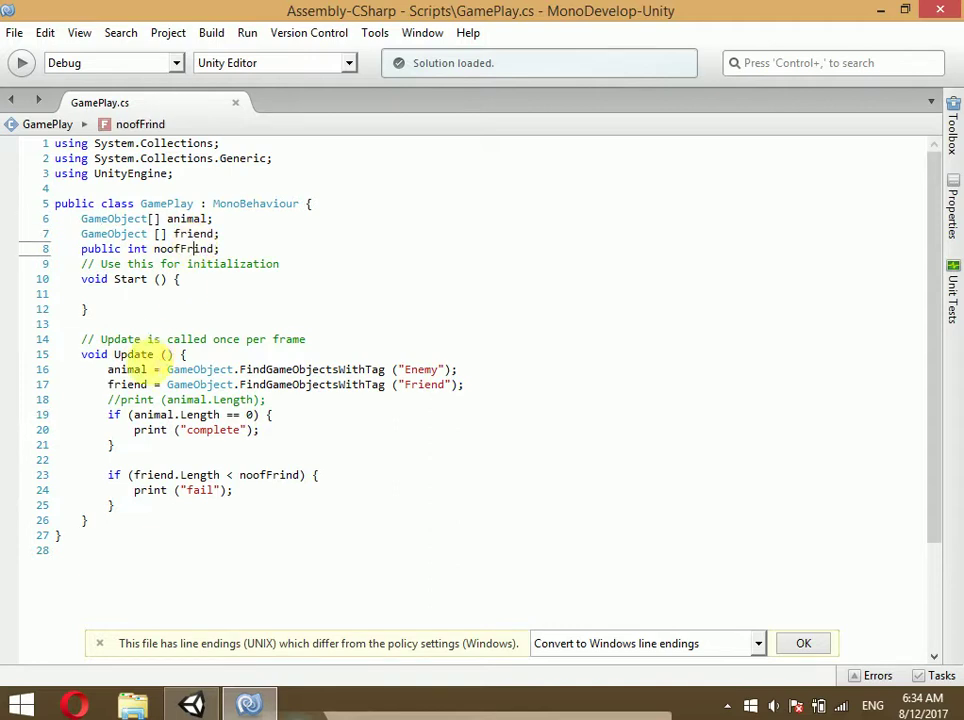
click(119, 384)
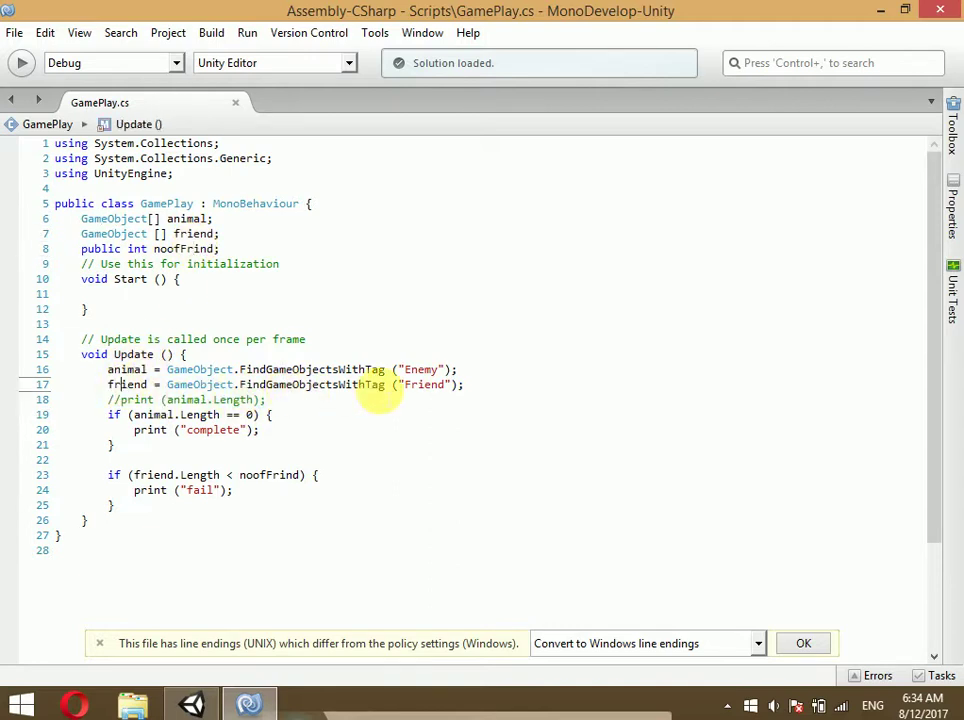
double_click(424, 385)
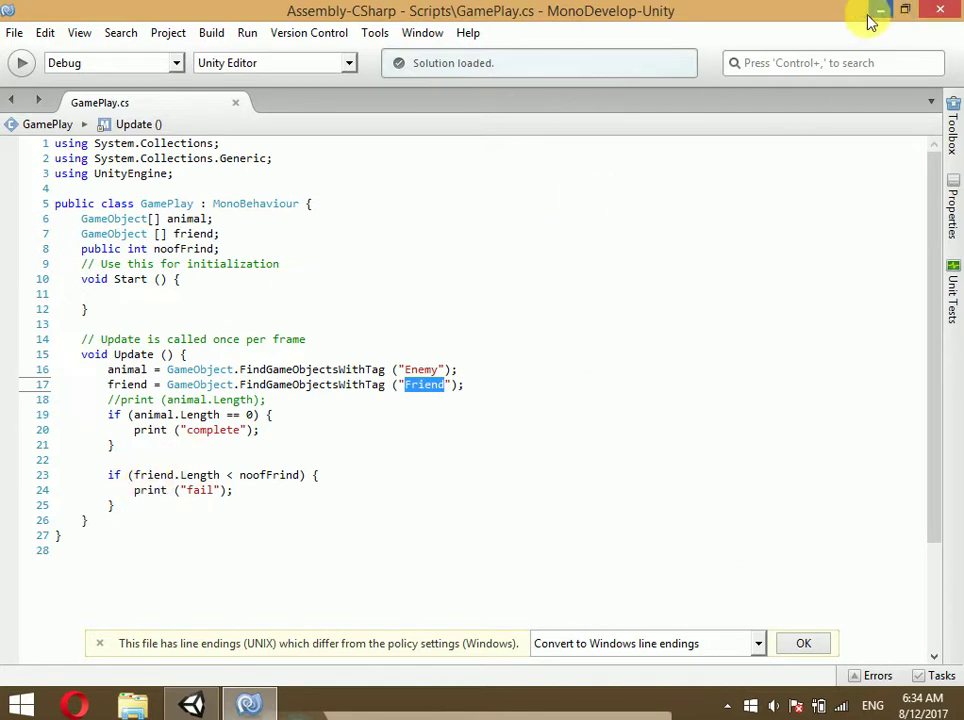
double_click(101, 249)
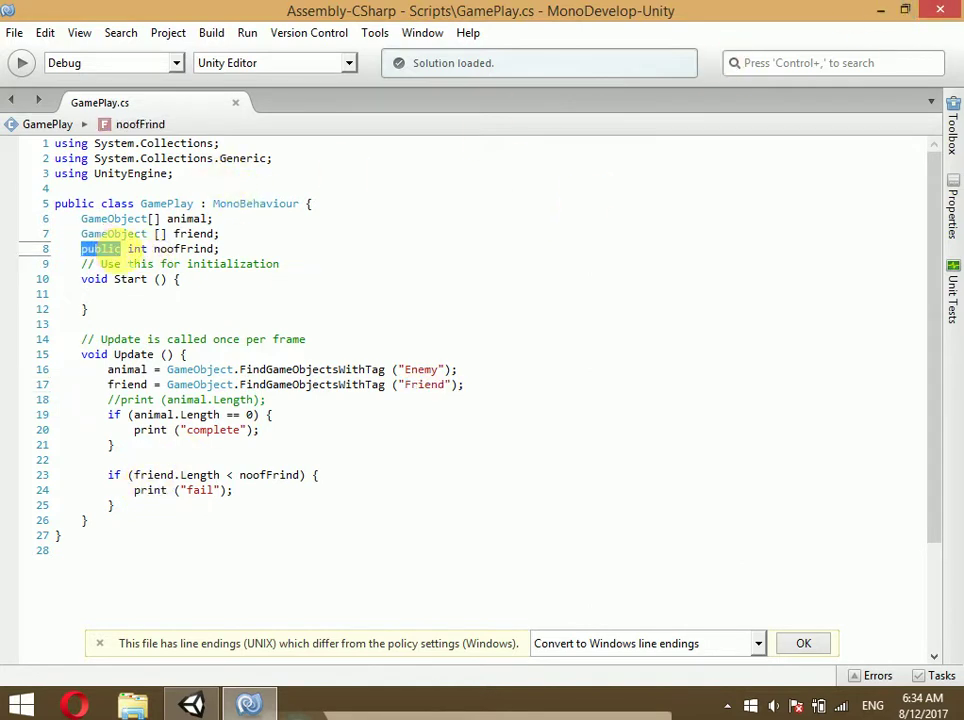
double_click(183, 249)
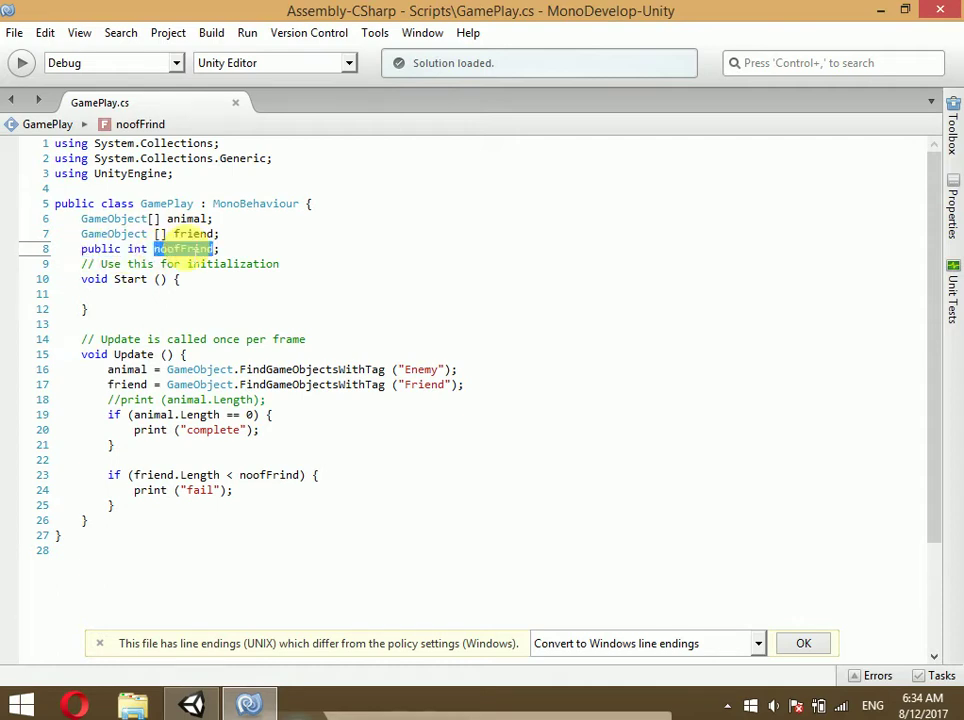
drag(144, 464, 241, 477)
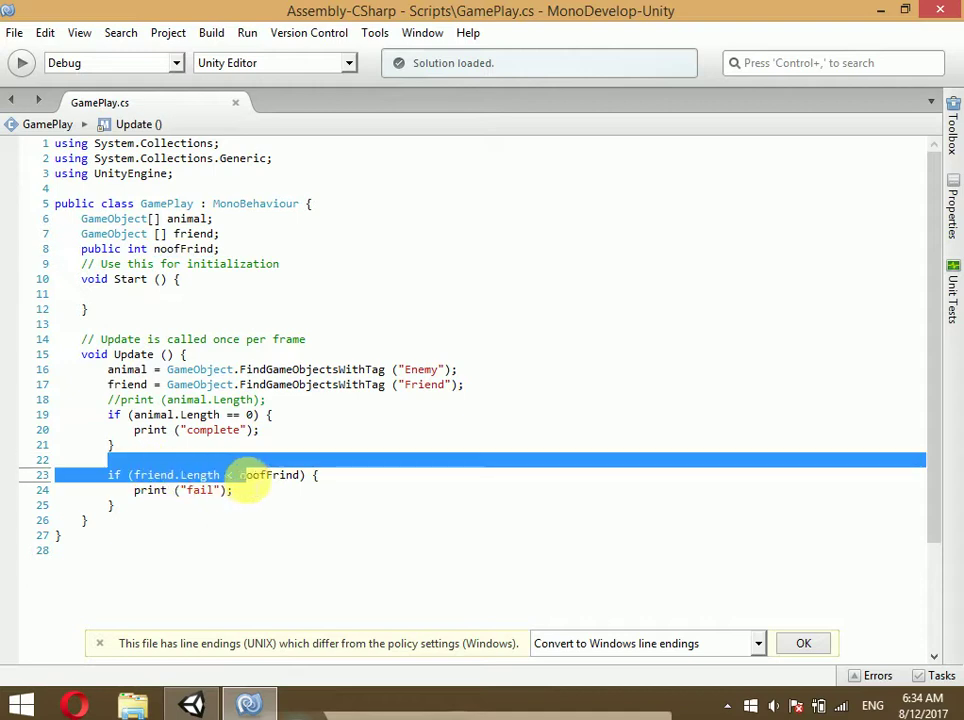
click(251, 476)
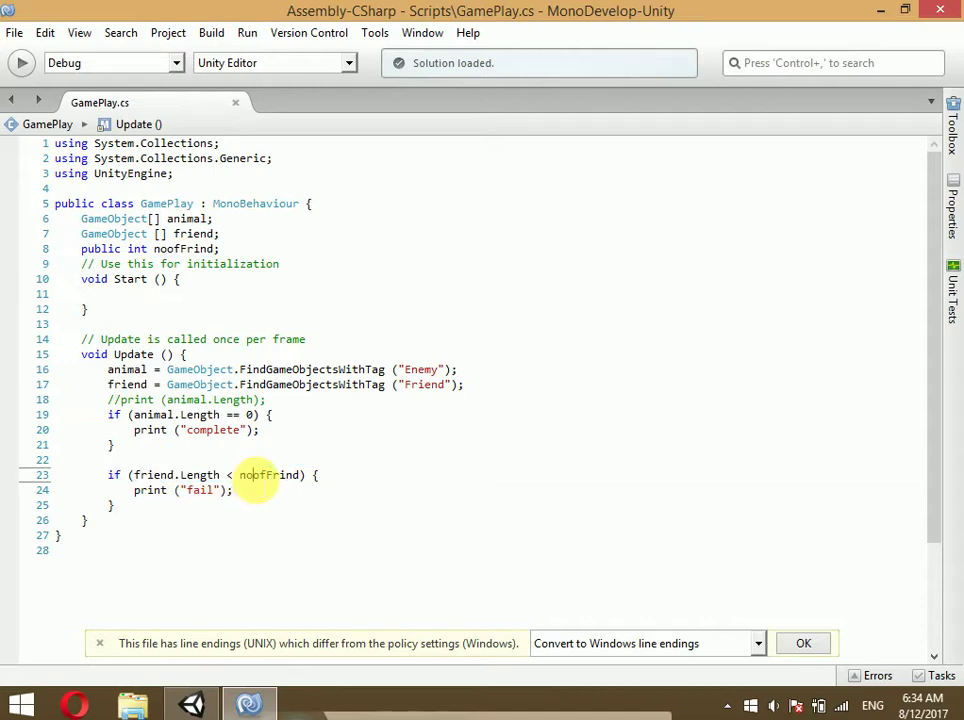
Back in Unity, inspect the Script Attached object's Game Play Noof Frind value of 2
click(878, 12)
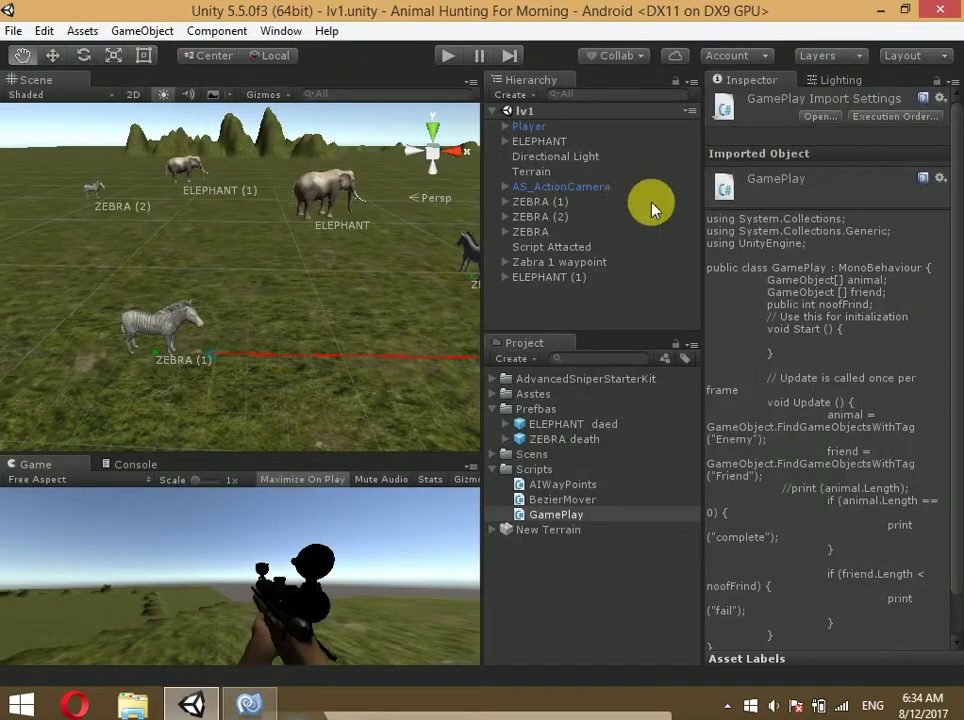
click(535, 142)
click(538, 170)
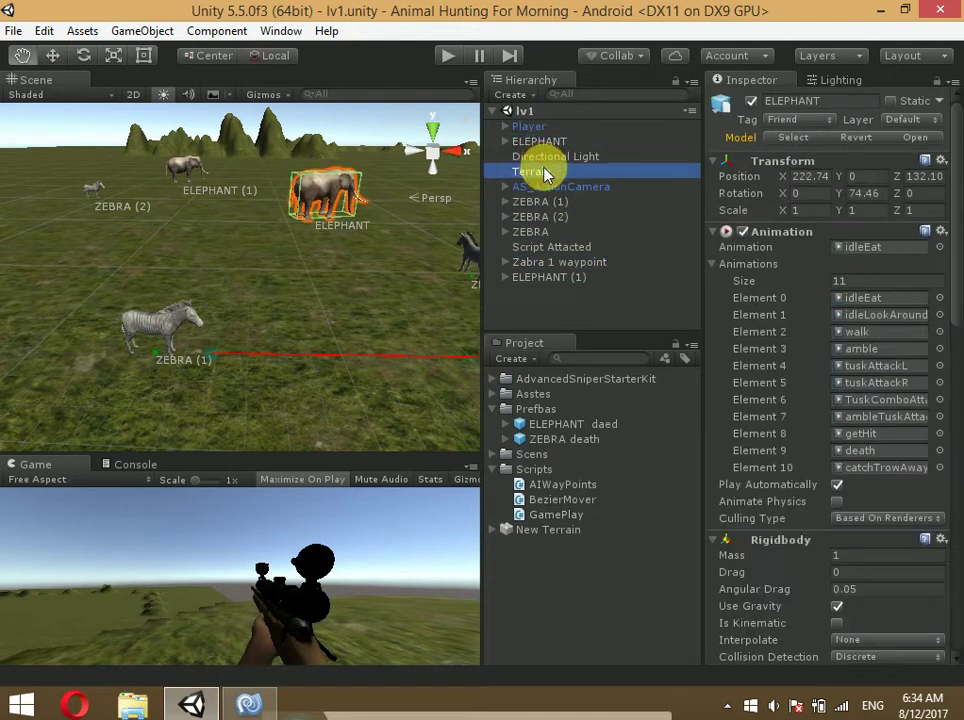
click(538, 247)
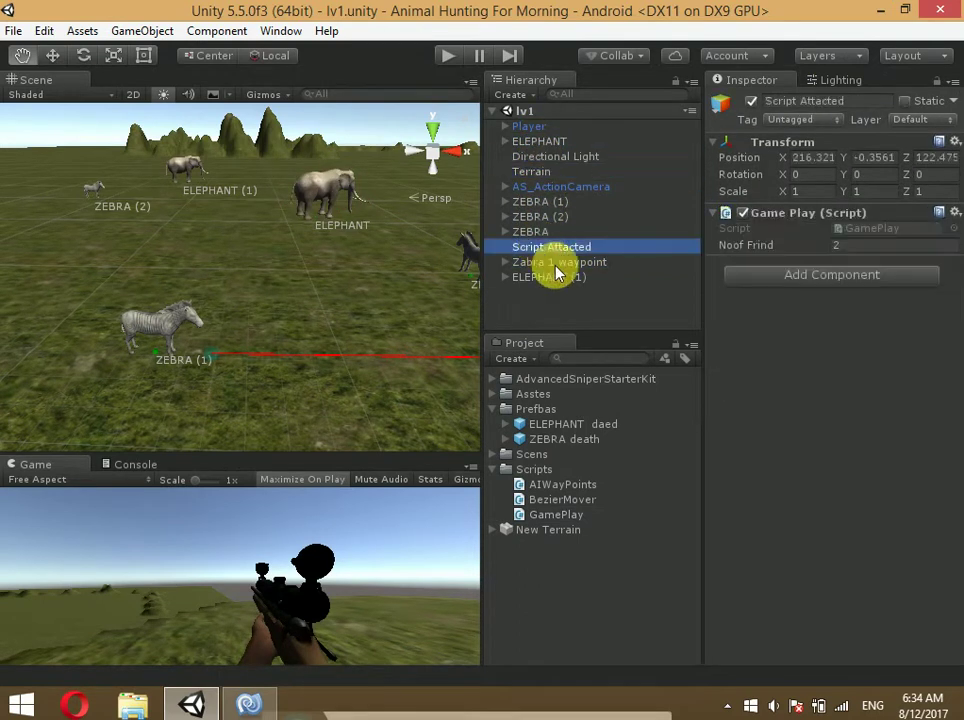
click(850, 246)
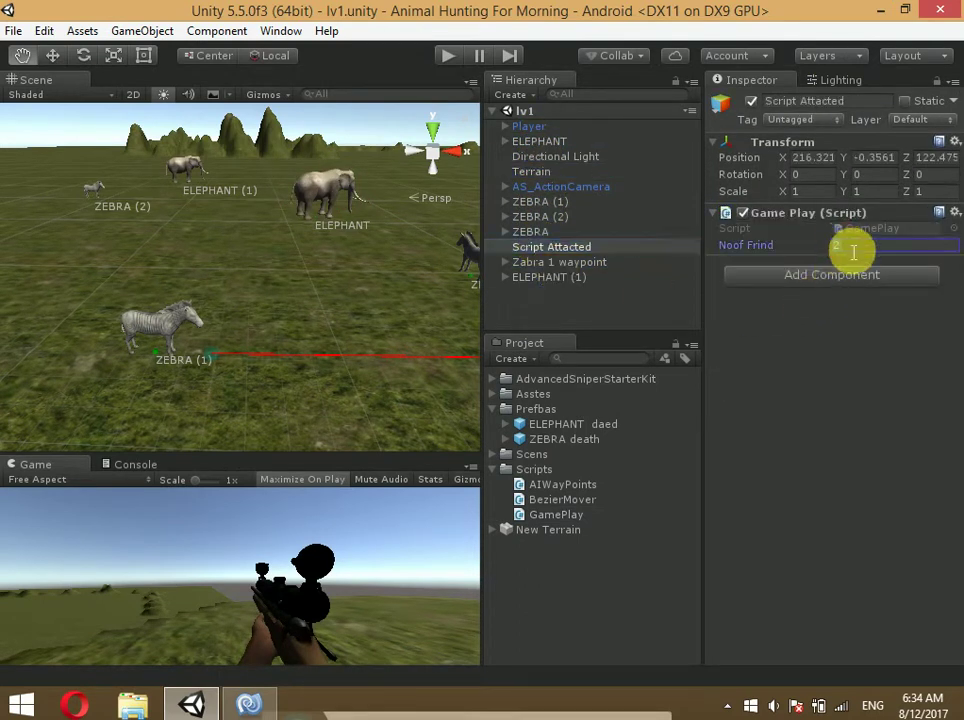
key(alt+Tab)
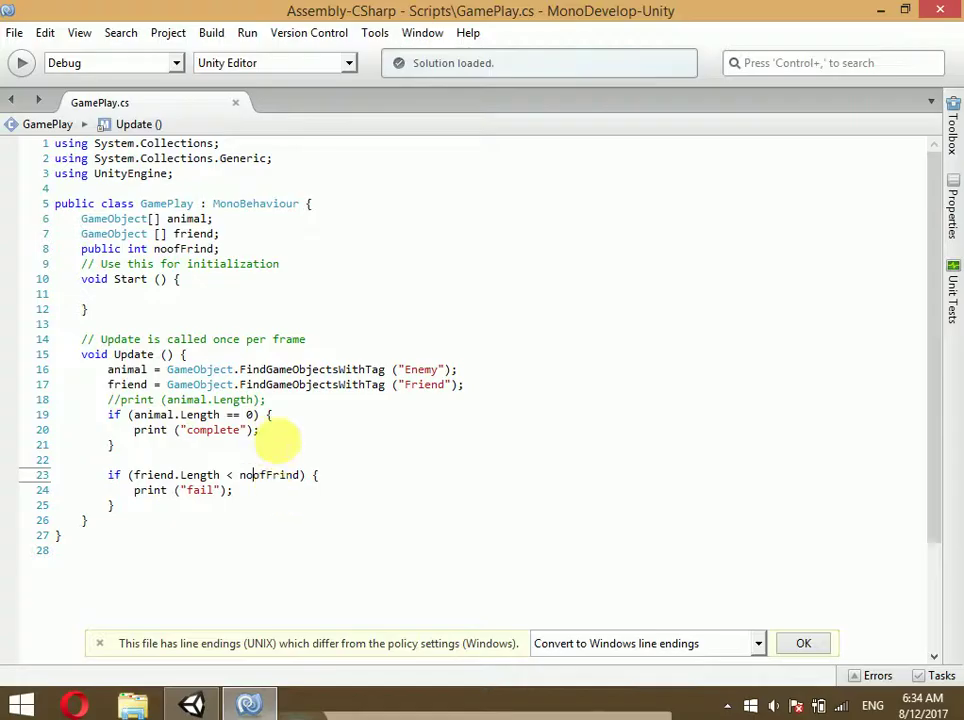
double_click(270, 475)
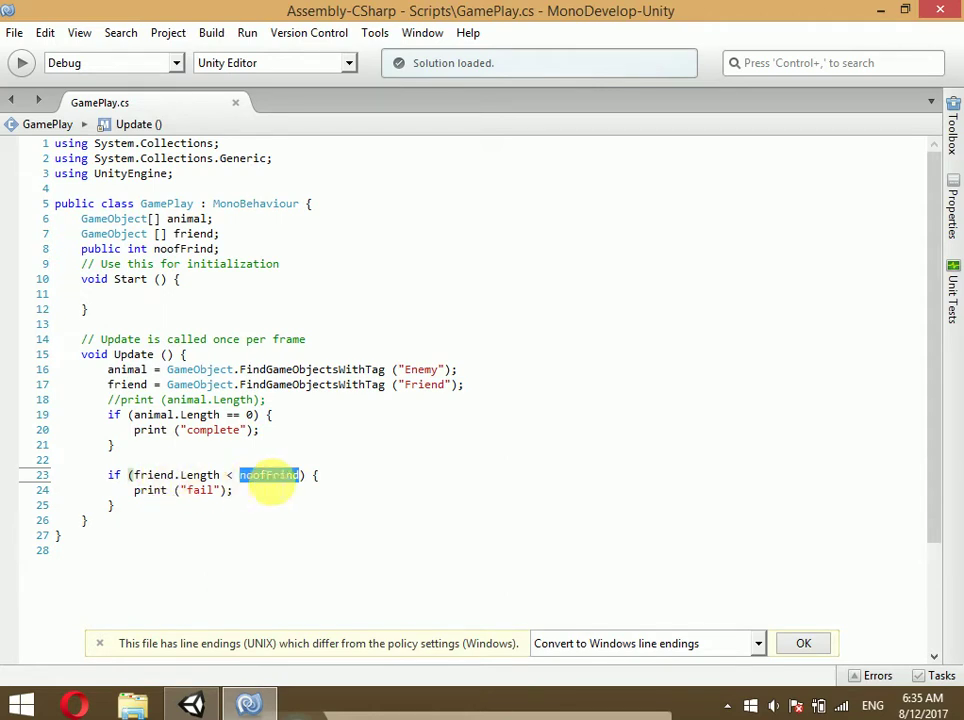
drag(226, 511, 150, 490)
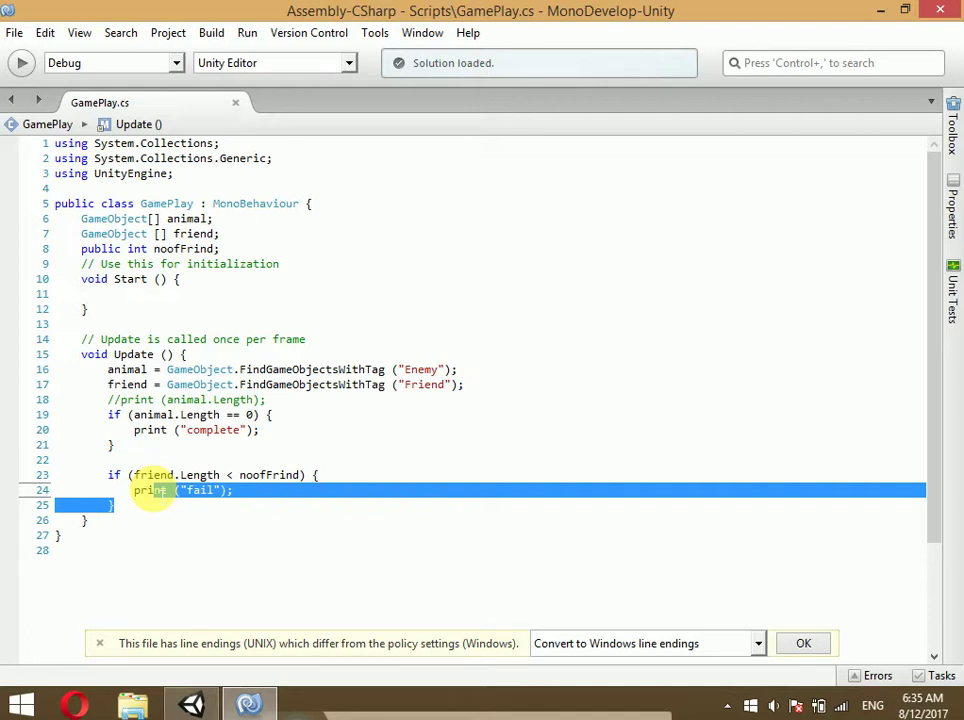
click(204, 478)
mouse_move(138, 476)
mouse_down()
mouse_move(212, 490)
mouse_move(215, 476)
mouse_up()
double_click(265, 477)
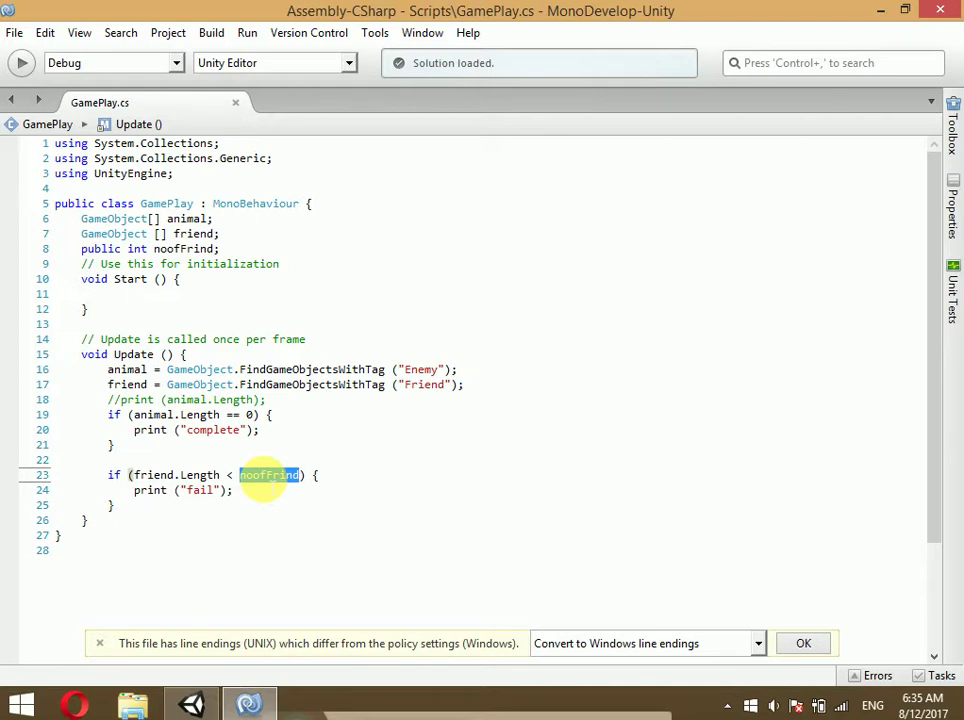
click(226, 518)
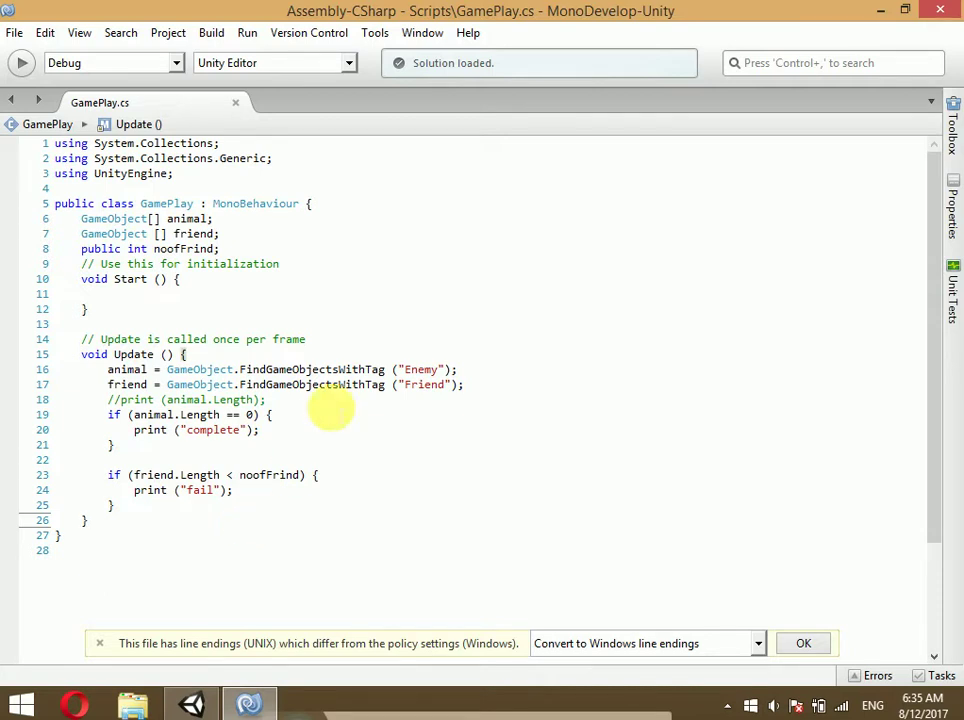
click(226, 350)
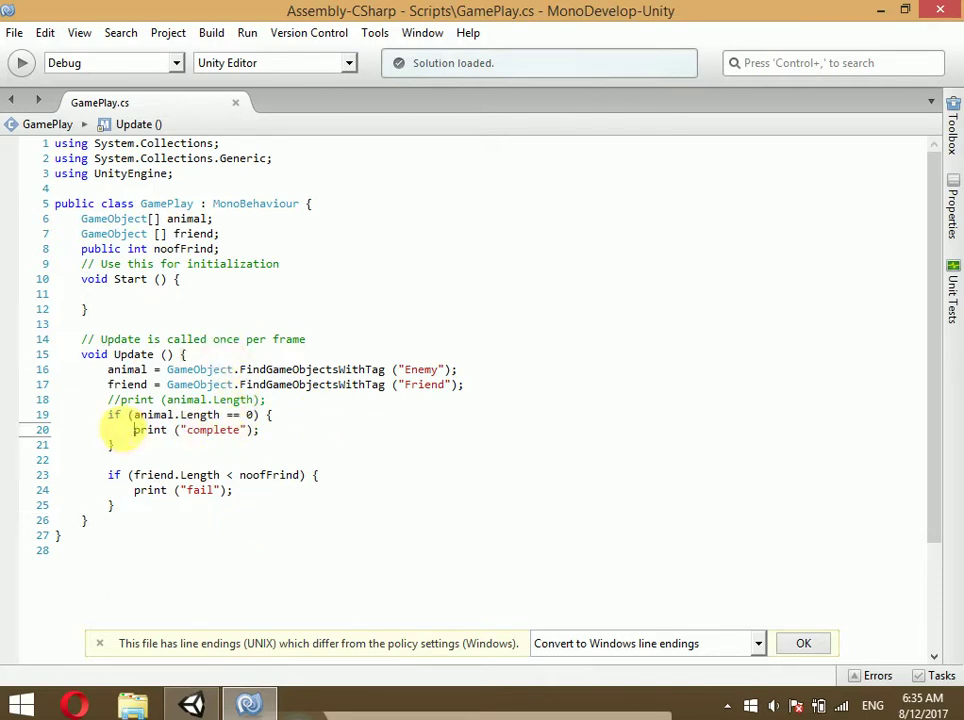
drag(132, 430, 293, 434)
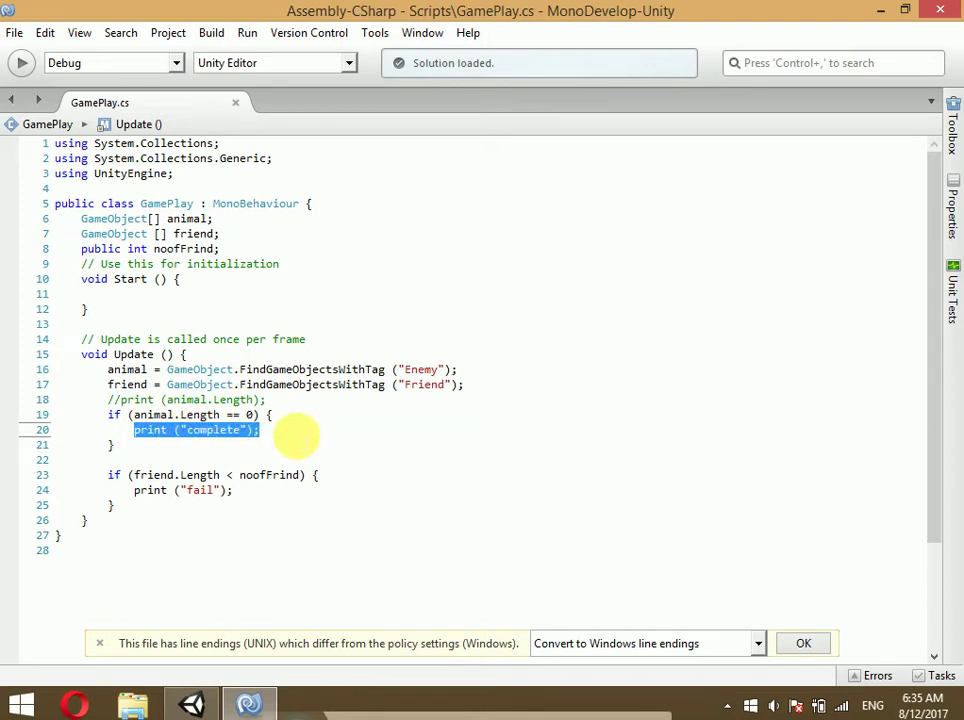
click(300, 414)
click(250, 248)
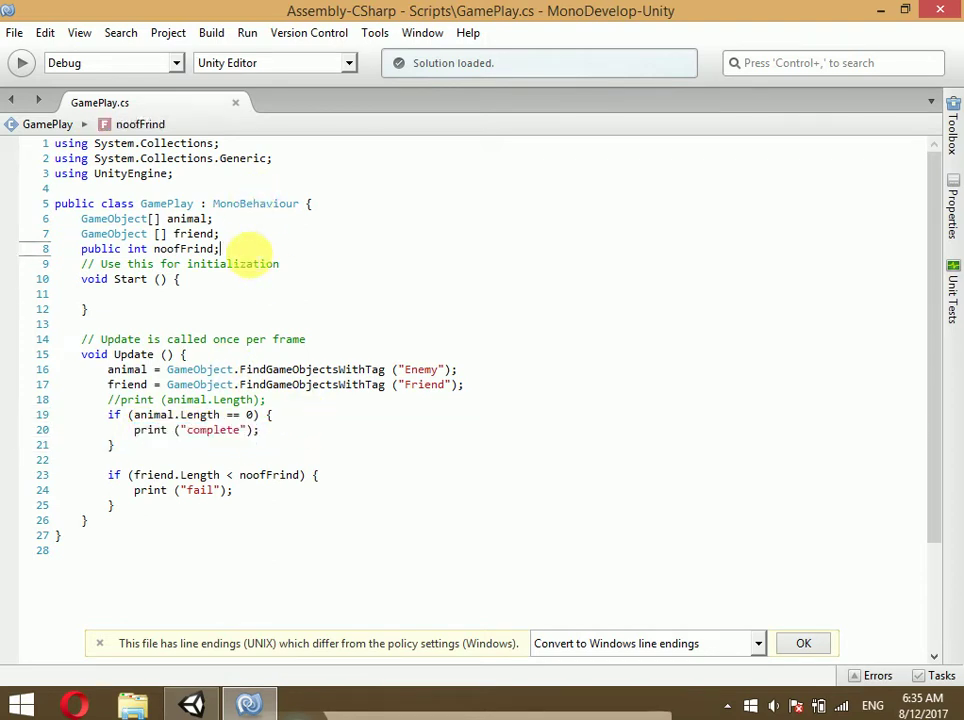
click(260, 431)
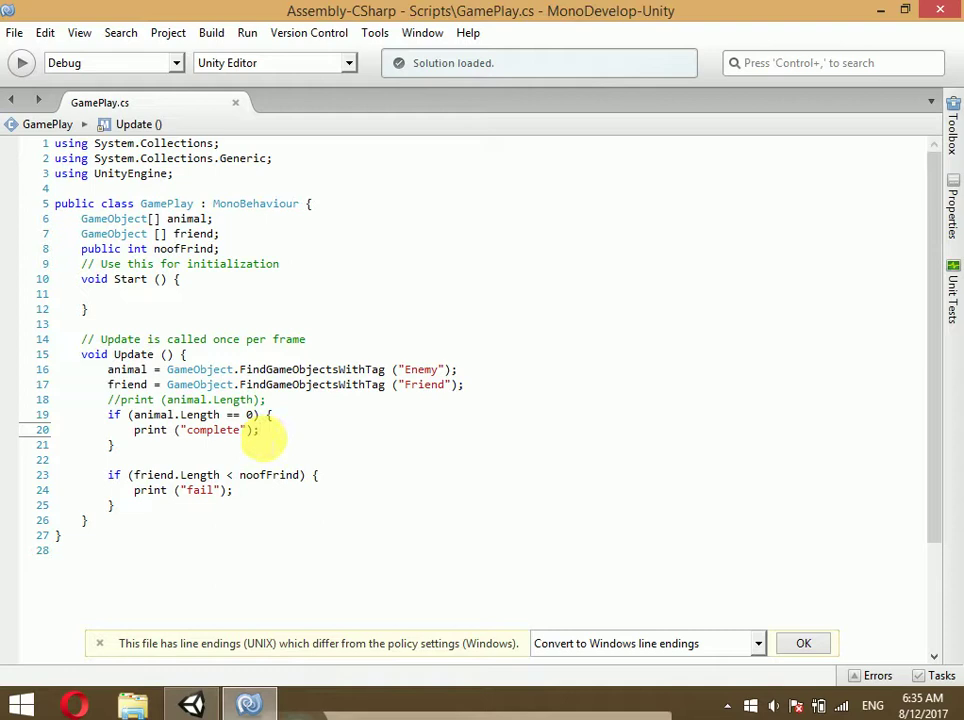
click(260, 248)
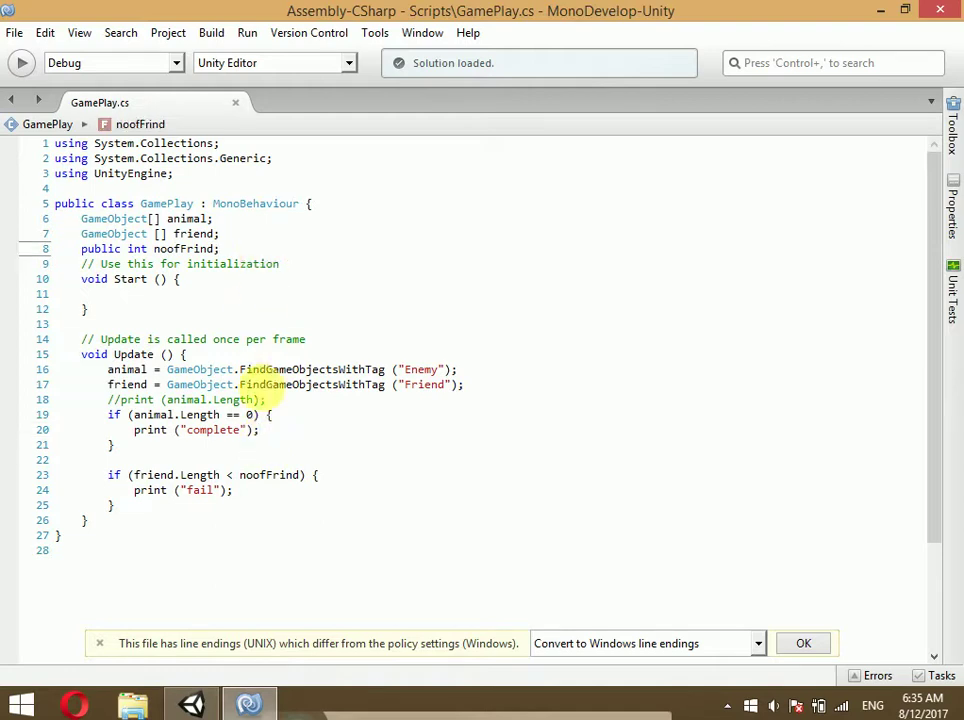
click(240, 491)
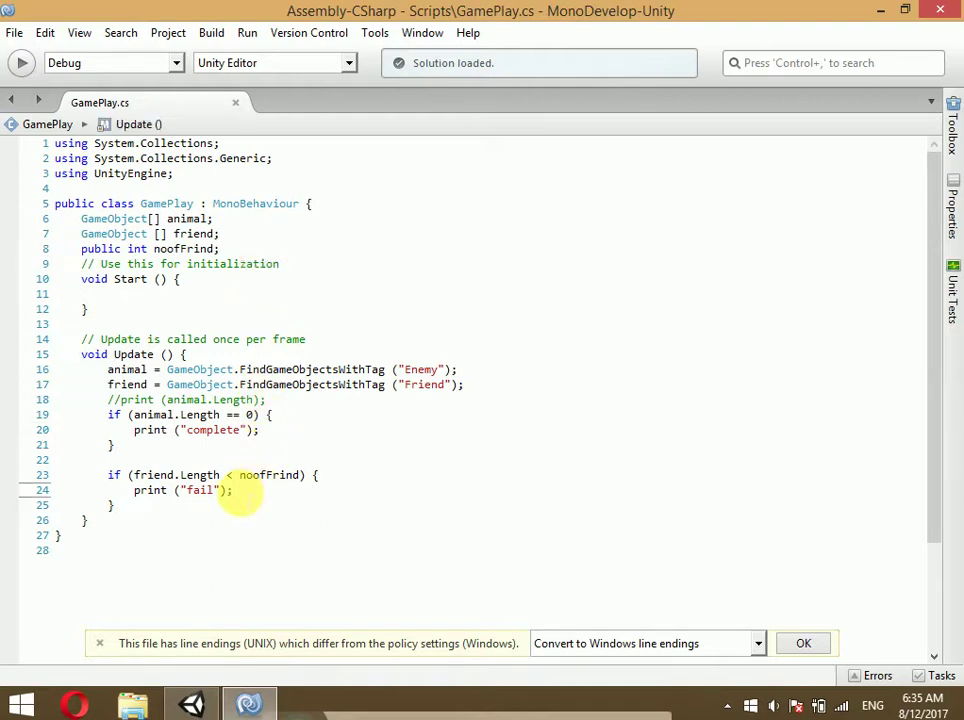
click(235, 249)
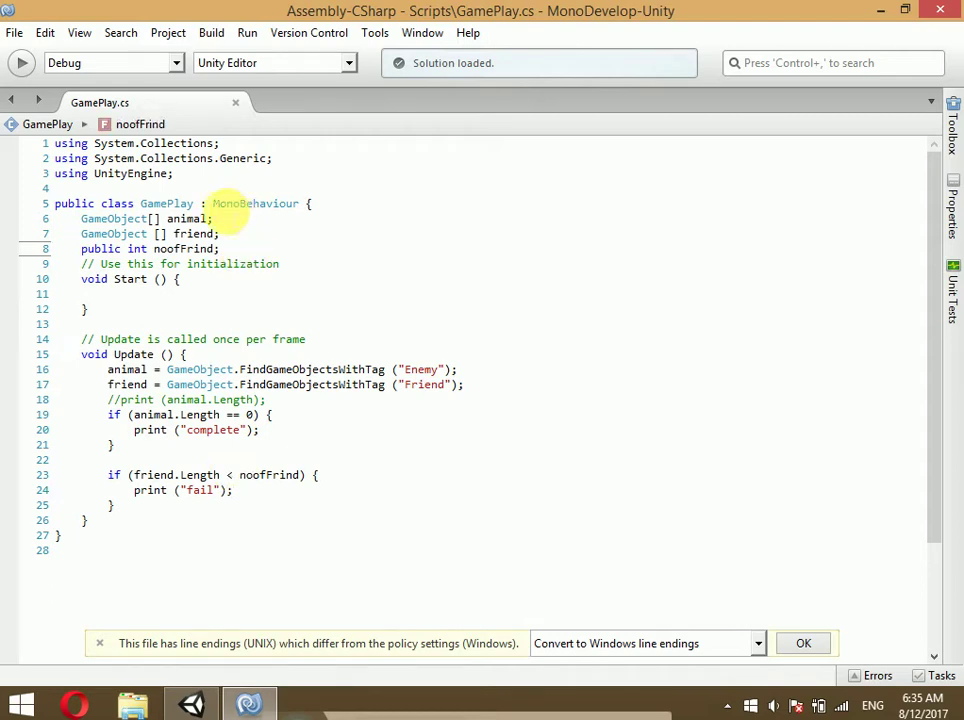
Add 'public GameObject completePanel, failPanel, pausePanel;' below line 8 and save GamePlay.cs
key(Return)
key(Return)
text(game)
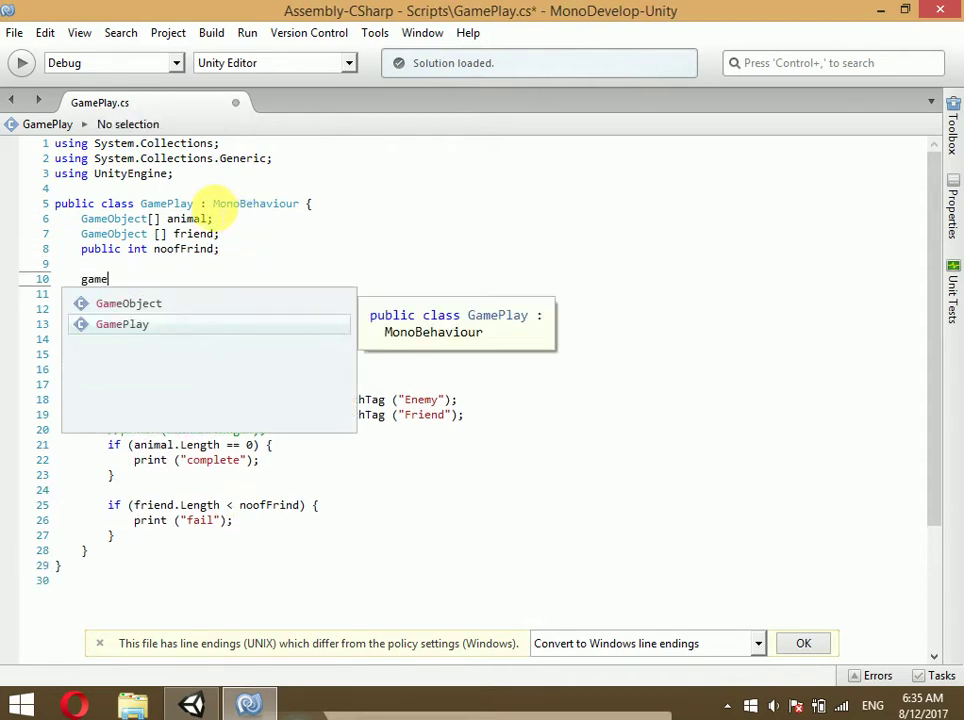
key(BackSpace)
key(BackSpace)
key(BackSpace)
key(BackSpace)
text(pu)
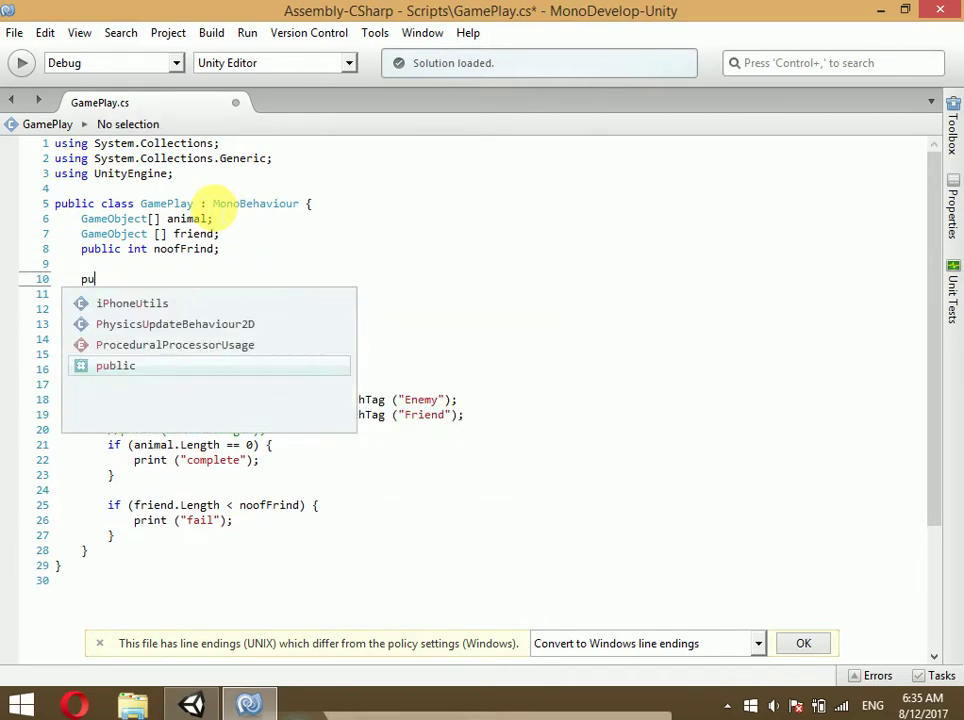
text(blic game)
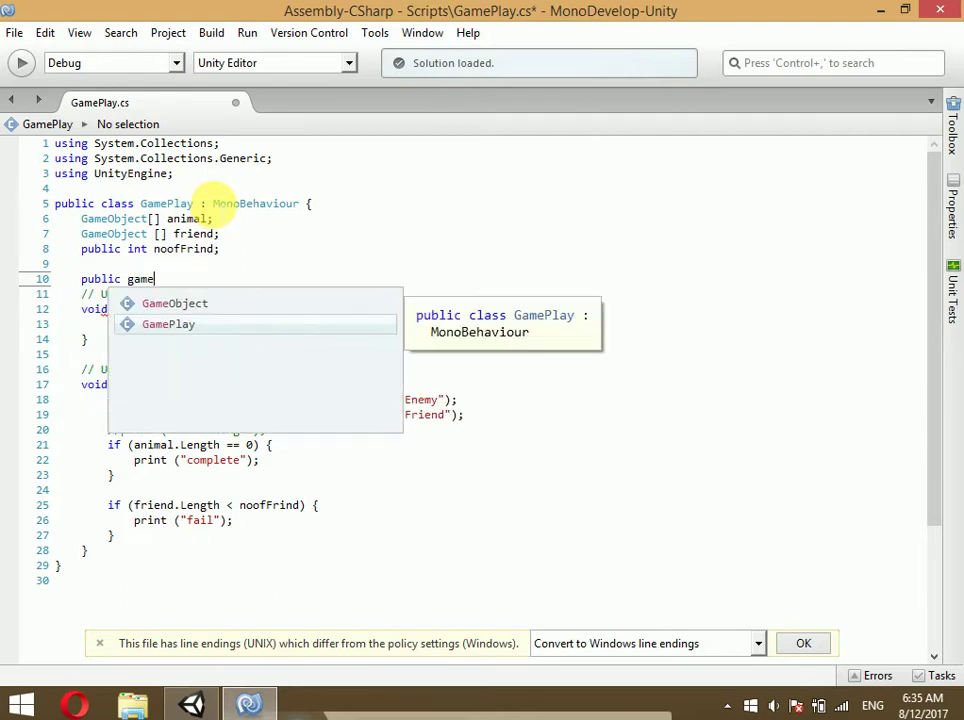
text( compl)
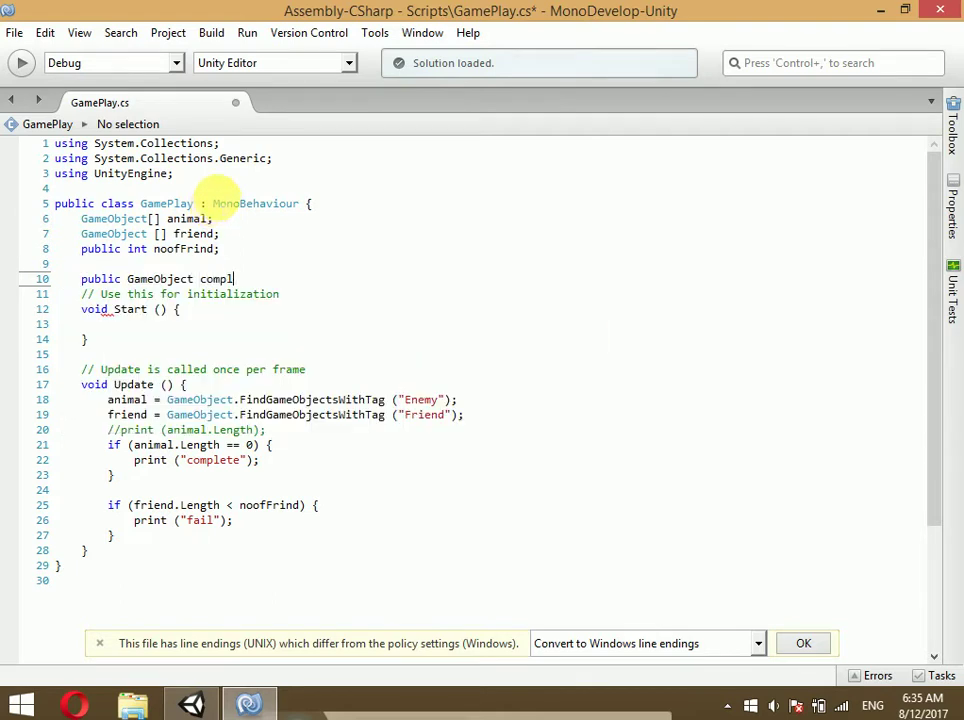
text(et)
text(Pnale)
text(,)
key(BackSpace)
key(BackSpace)
key(BackSpace)
key(BackSpace)
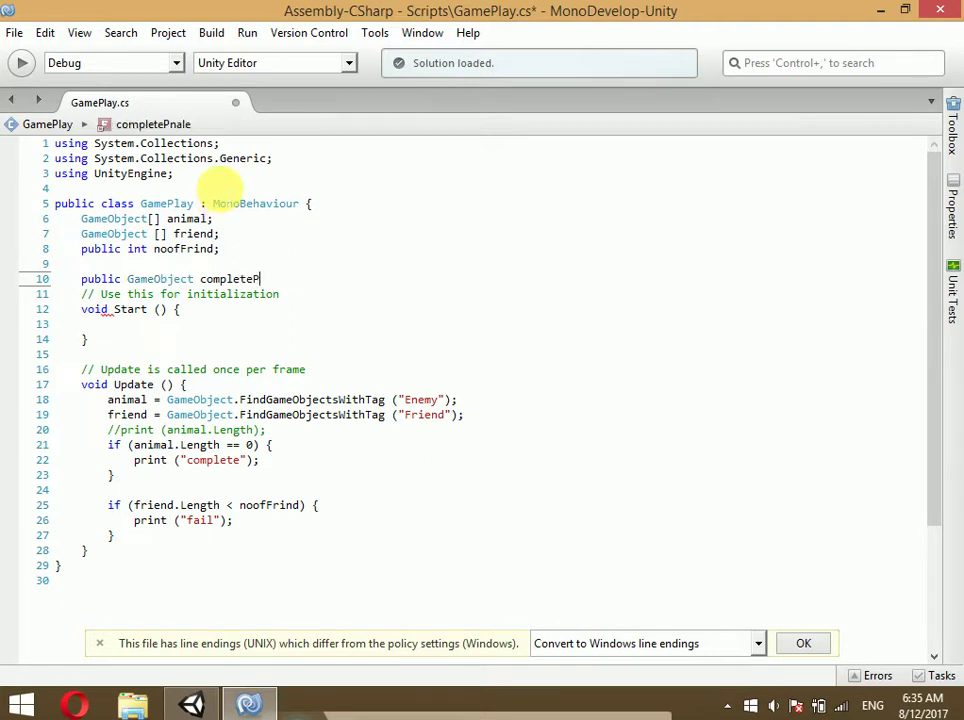
text(ane)
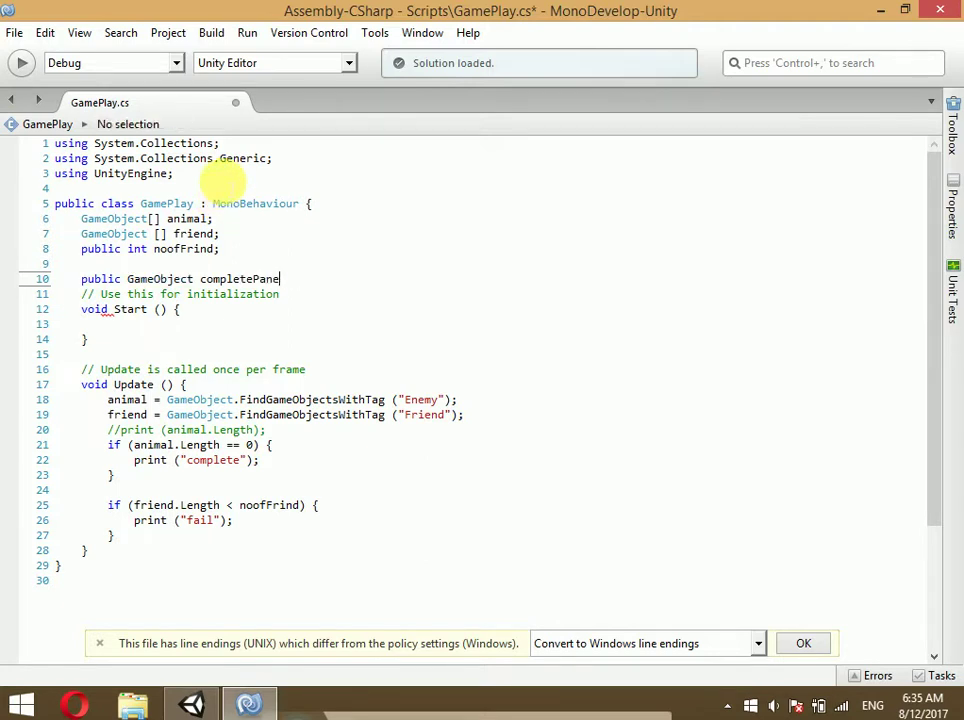
text(l, fai)
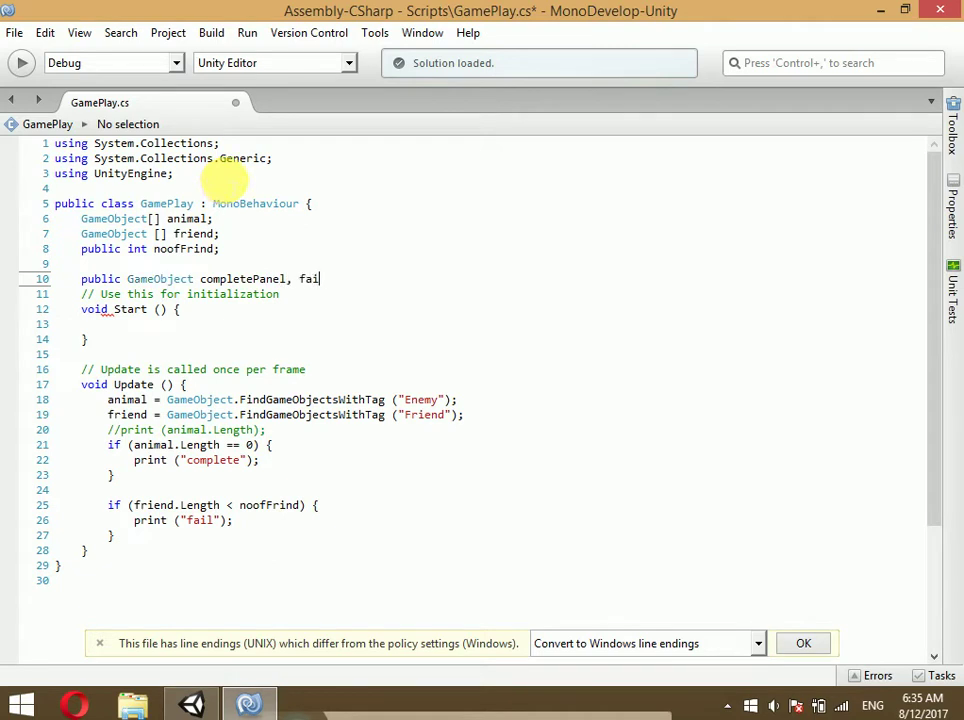
text(lPanel,)
text( pause)
text(Panel;)
key(ctrl+s)
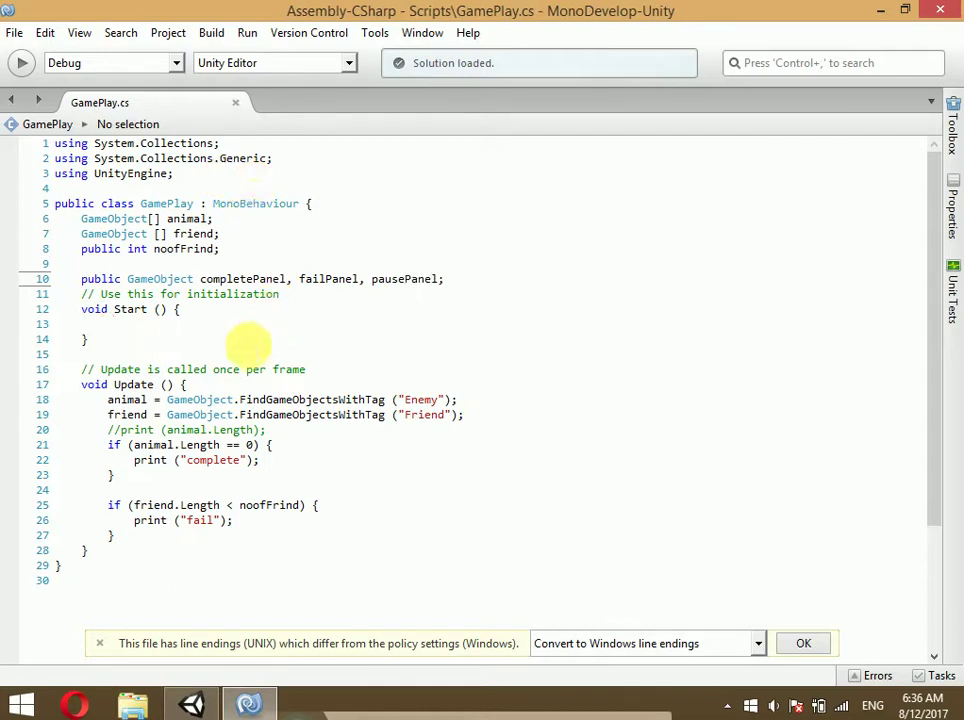
Replace the complete print statement with completePanel.SetActive(true);
click(272, 475)
click(262, 461)
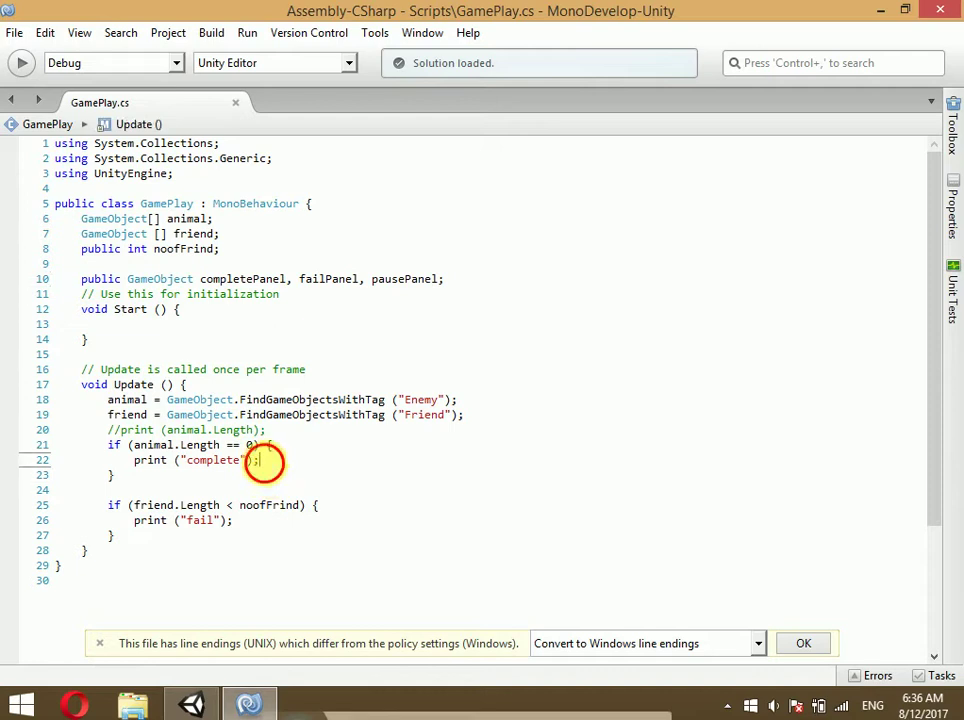
drag(262, 461, 133, 461)
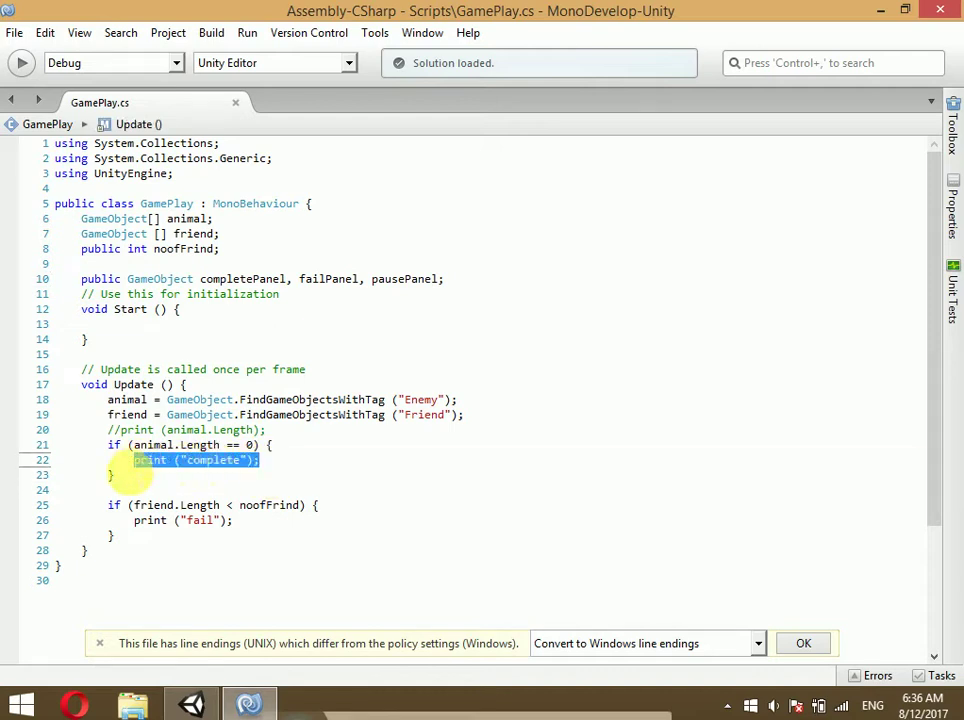
key(Delete)
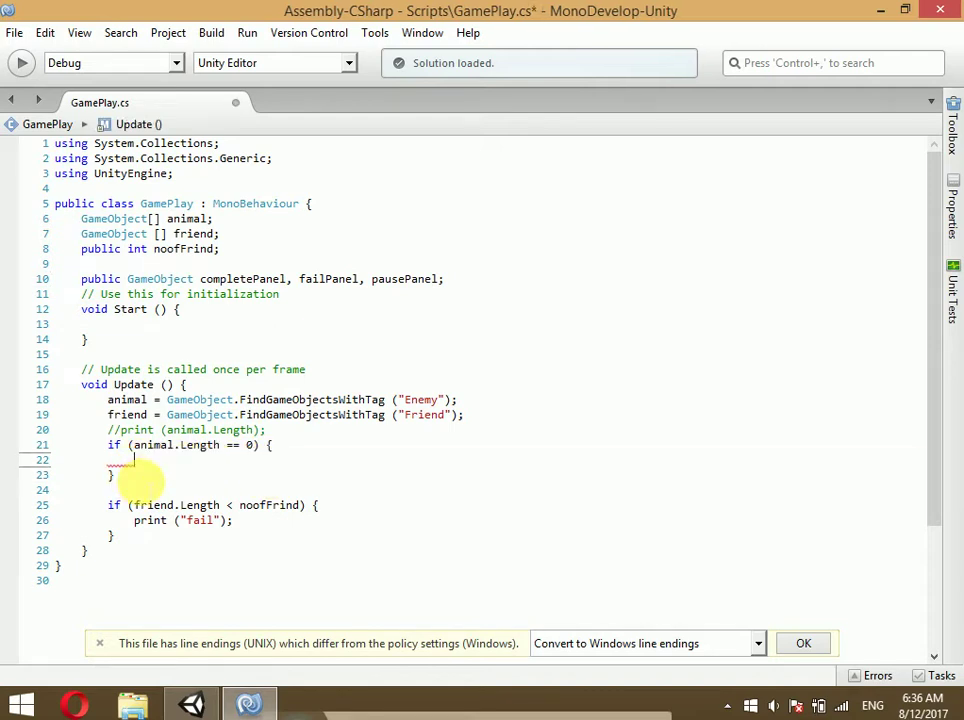
text(com)
key(Return)
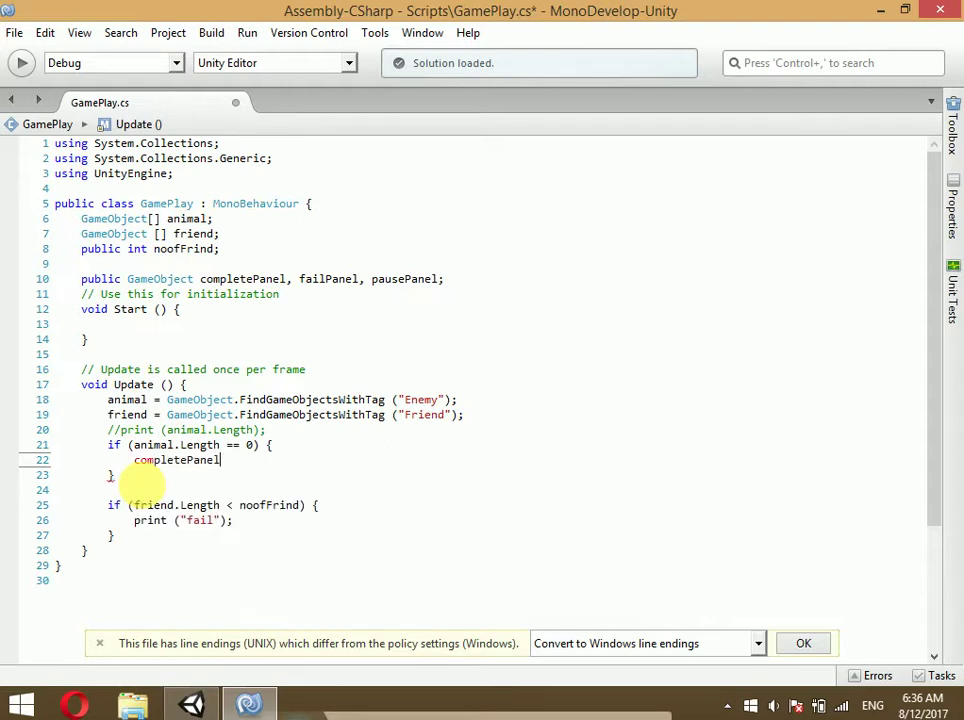
text(.set)
key(Return)
text((true))
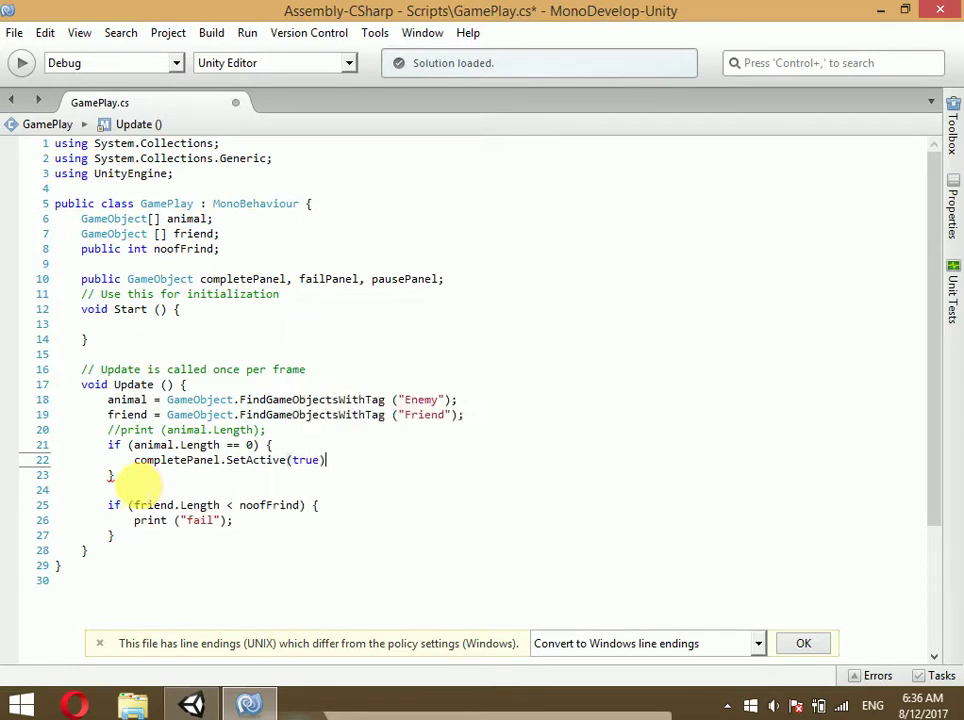
text(;)
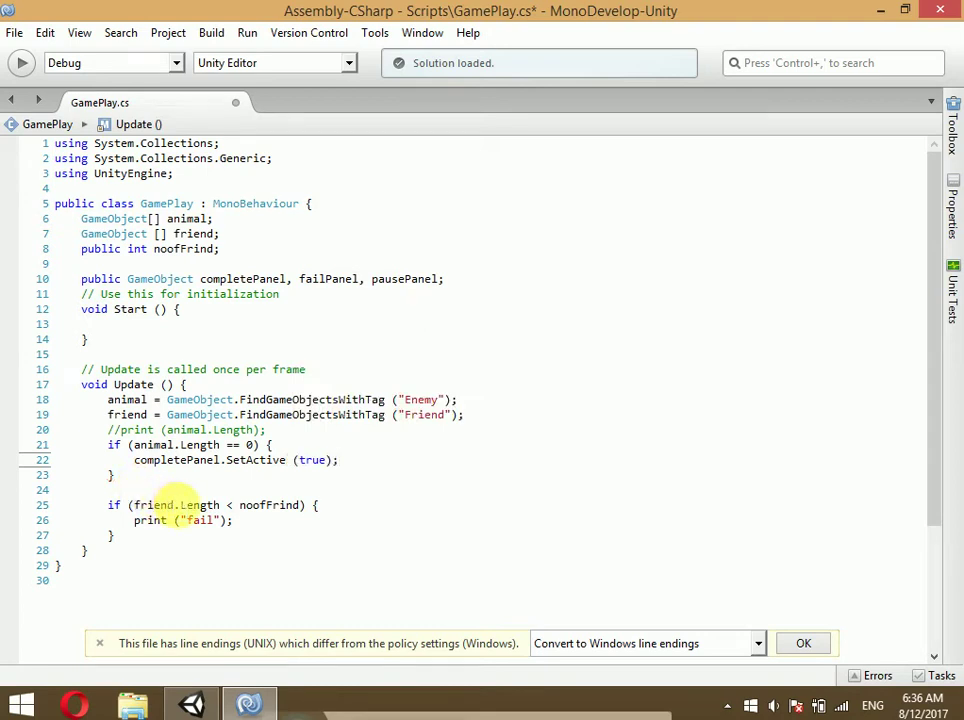
Replace the fail print statement with failPanel.SetActive(true) inside the friend count check
mouse_move(245, 523)
mouse_down()
mouse_move(100, 537)
mouse_move(132, 524)
mouse_up()
text(fa)
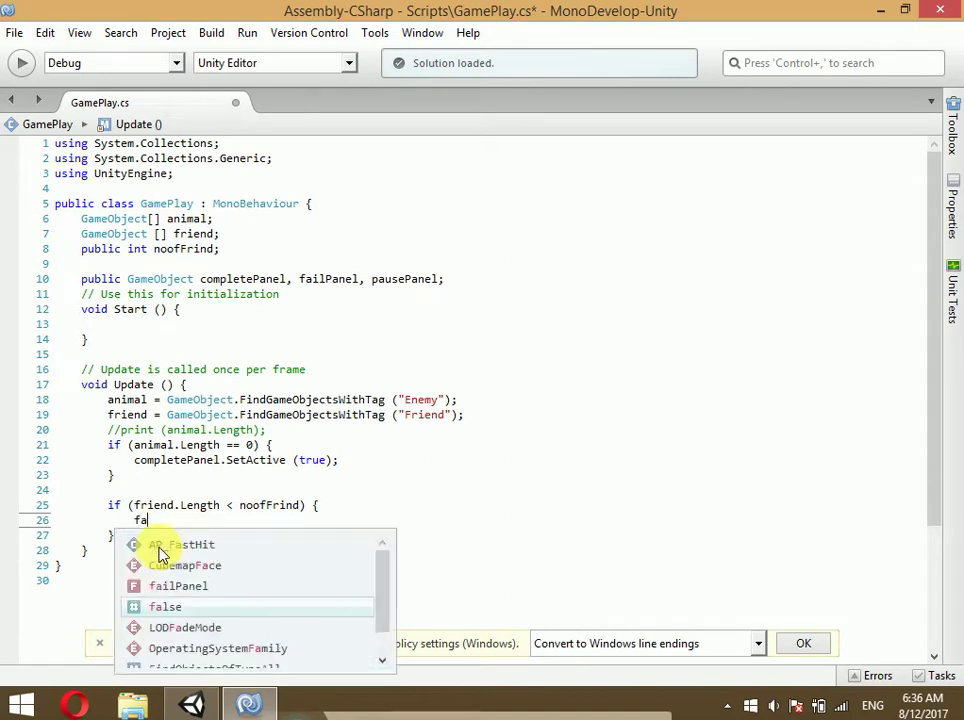
text(ilPanelse)
key(BackSpace)
key(BackSpace)
double_click(148, 550)
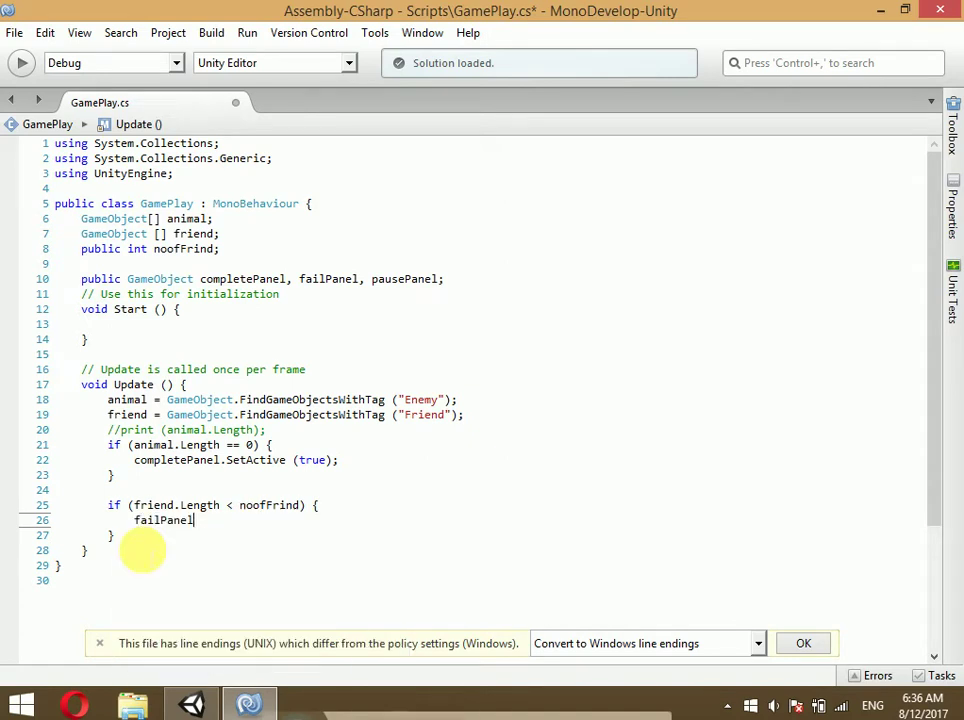
text(.set)
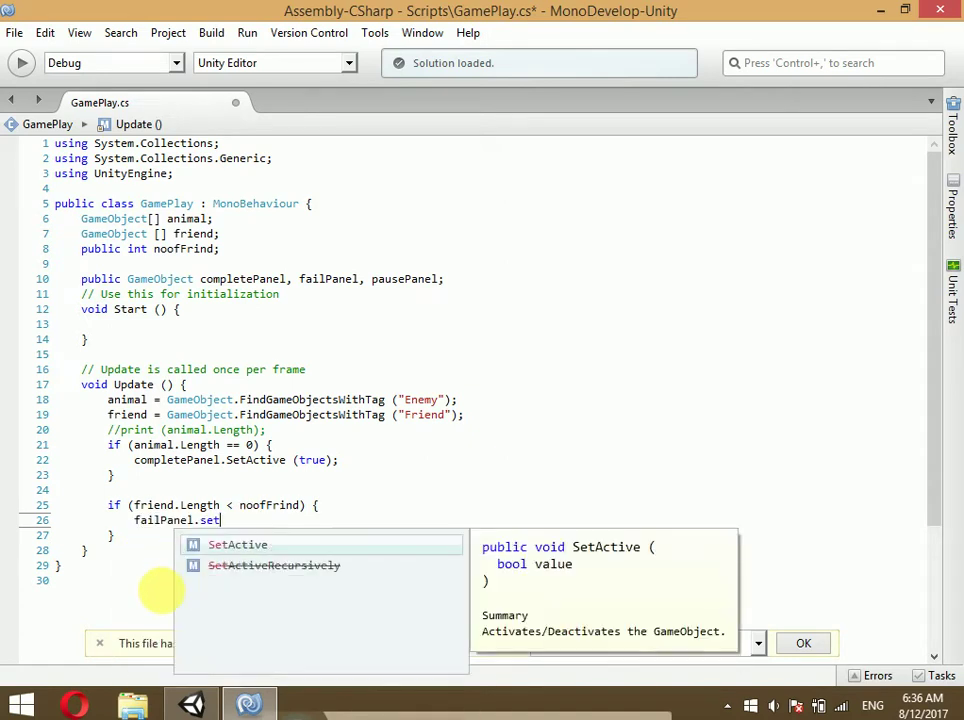
key(Return)
text((Tru)
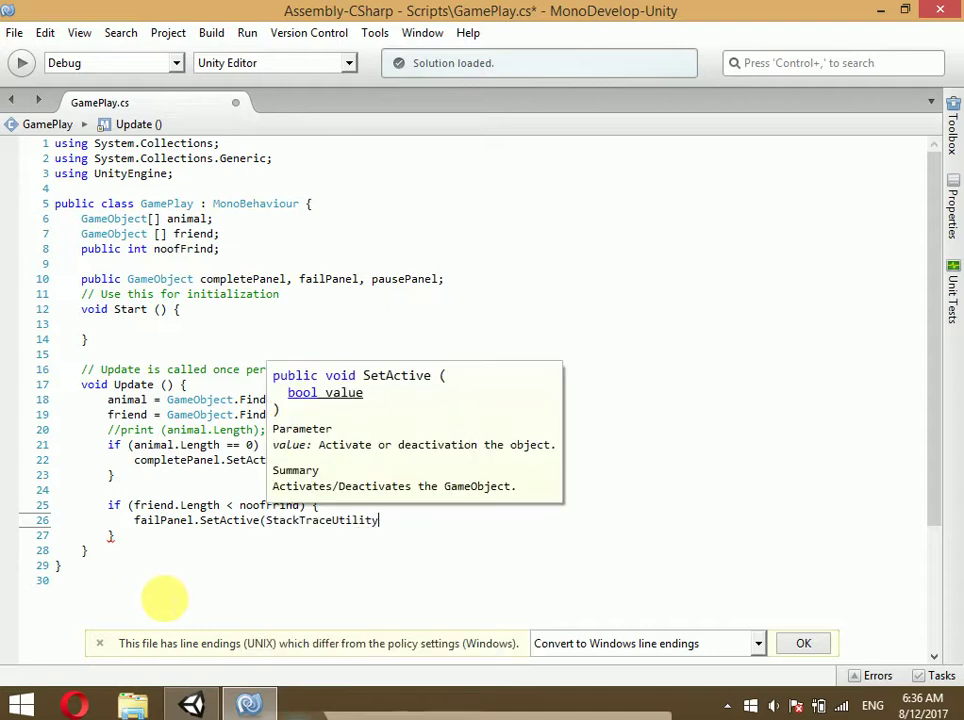
key(BackSpace)
key(BackSpace)
key(BackSpace)
text(t)
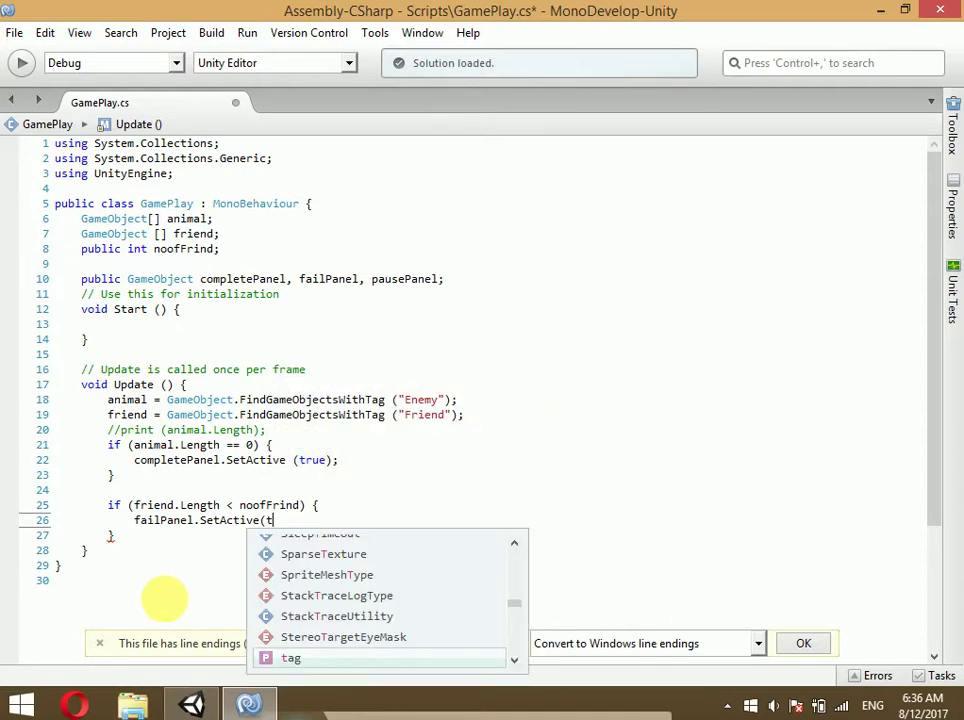
text(y)
key(BackSpace)
text(ru)
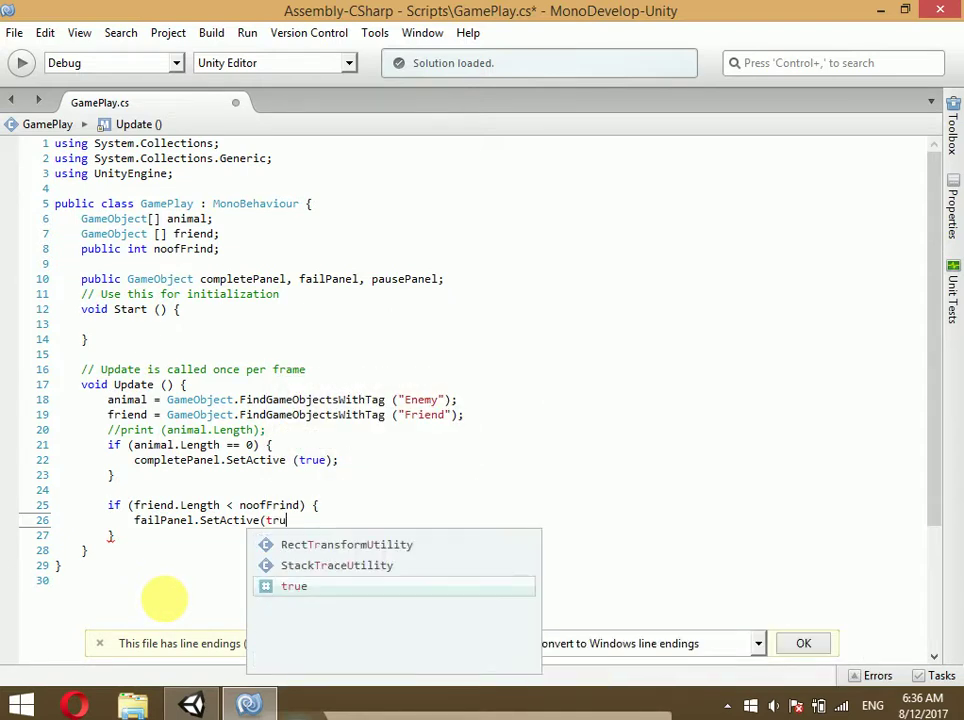
text(e))
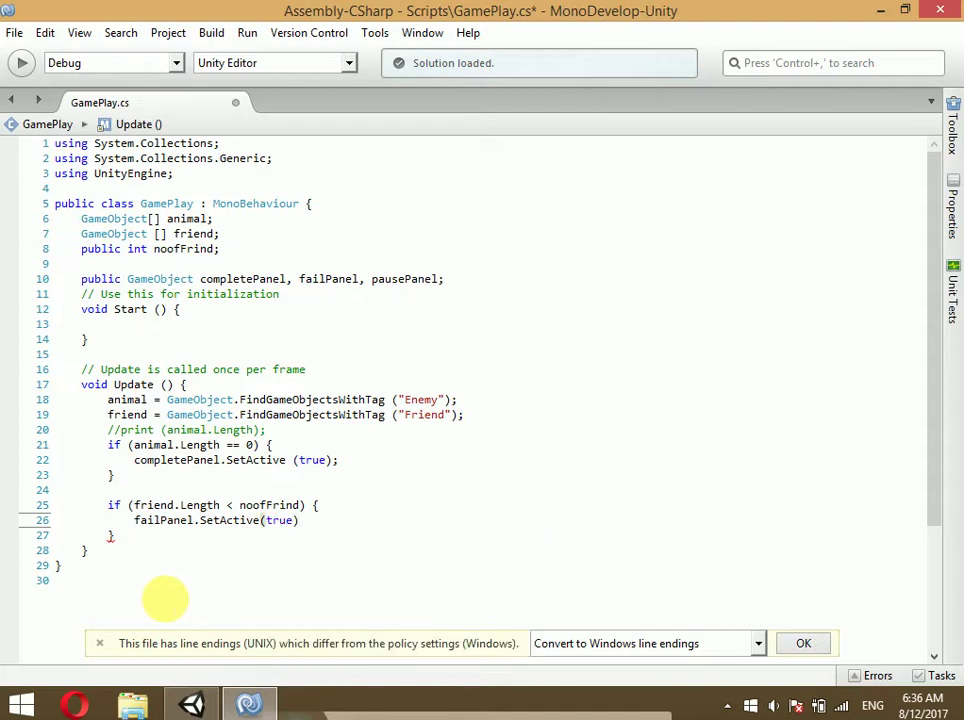
text(;)
Save GamePlay.cs with both the complete and fail panel activations in place
key(ctrl+s)
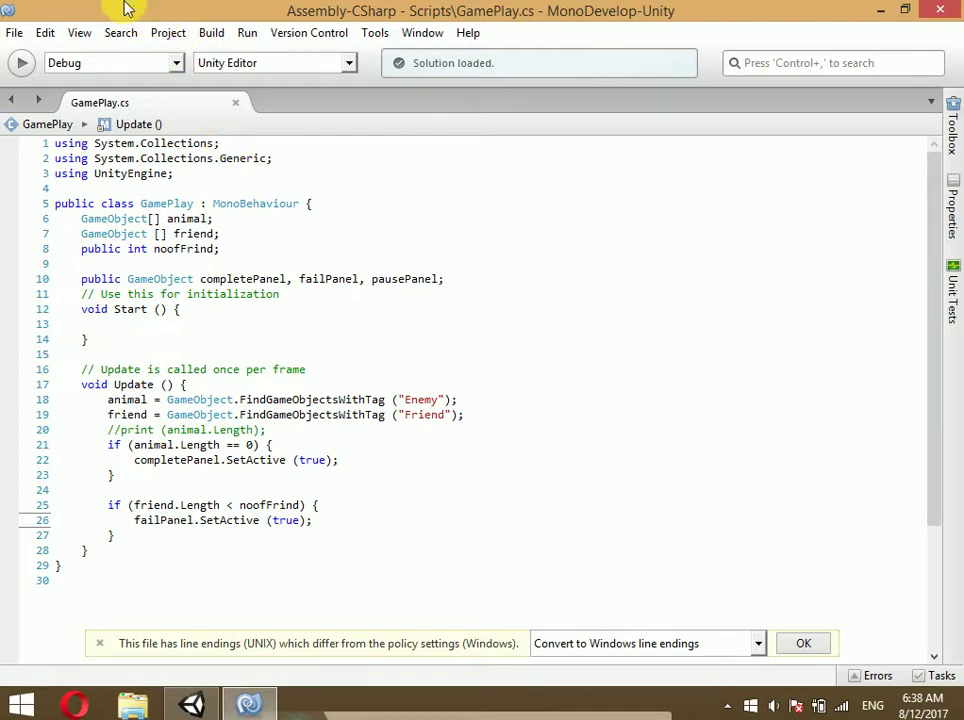
Return to Unity and add a UI Canvas from the Hierarchy's Create menu
click(882, 10)
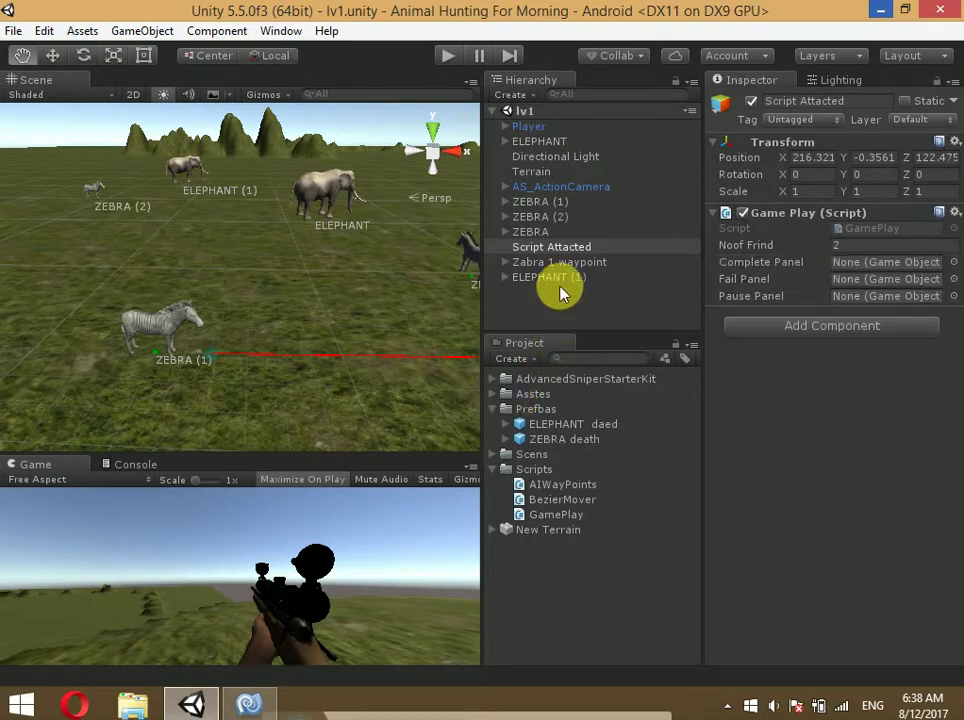
click(512, 93)
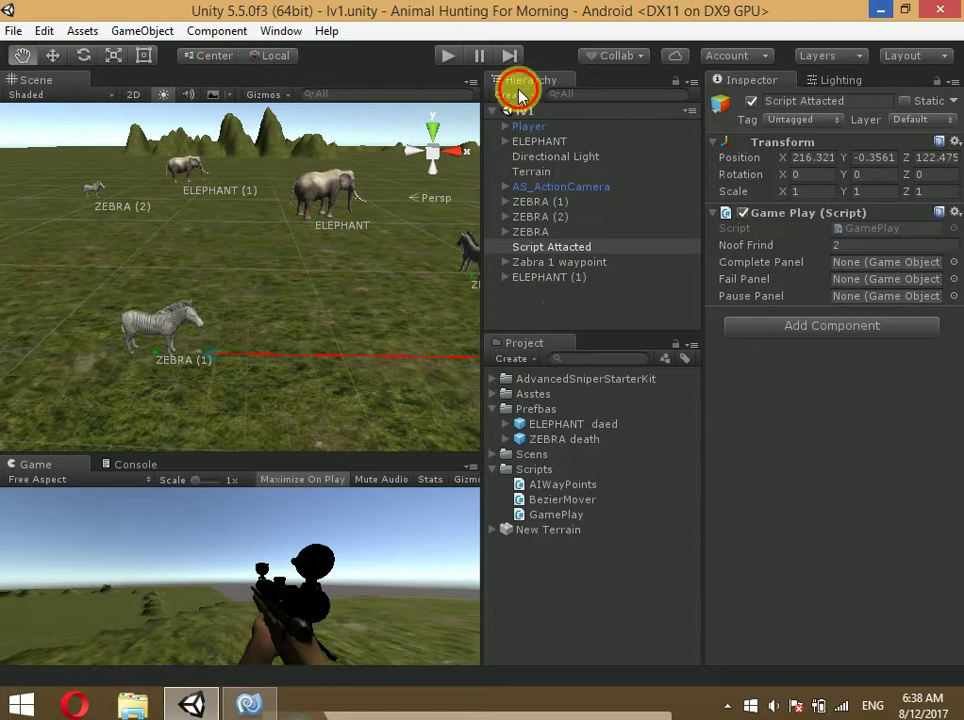
mouse_move(557, 245)
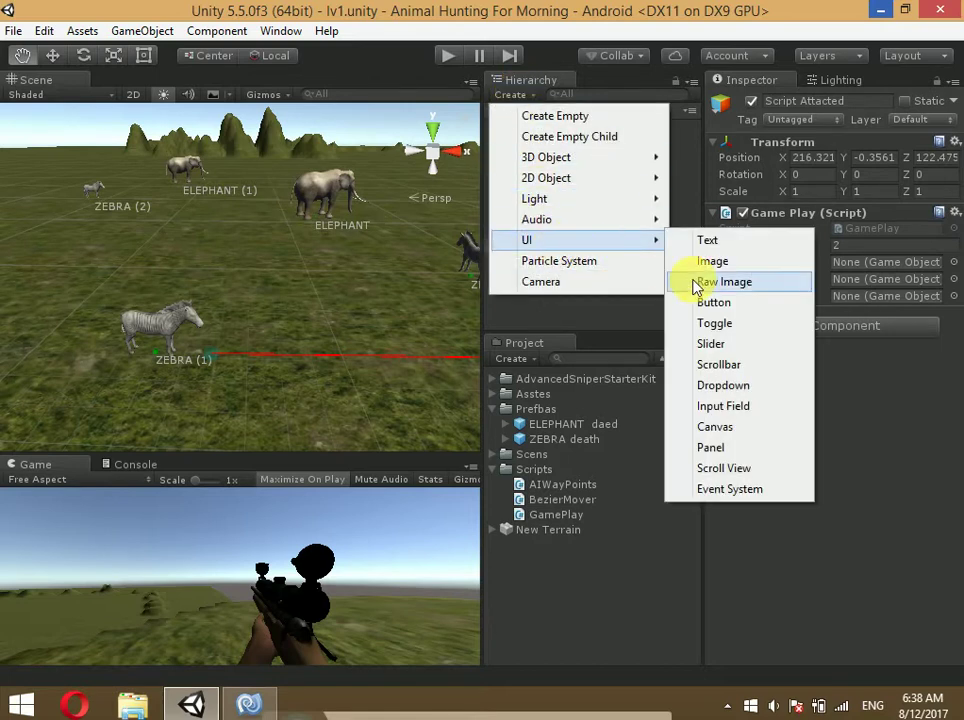
click(738, 428)
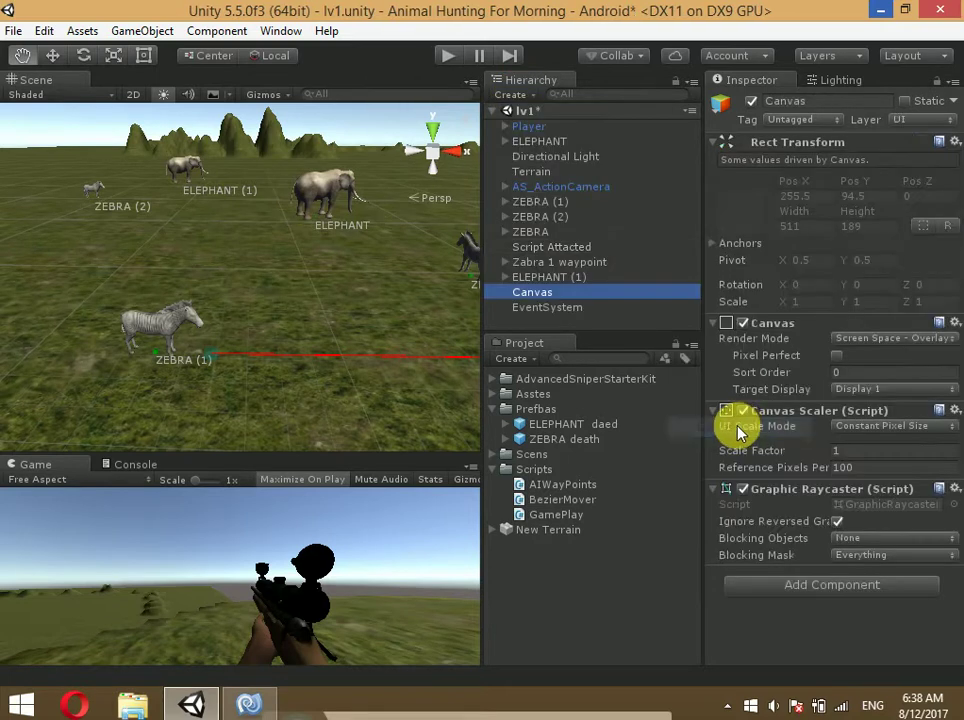
Set the Canvas to Scale With Screen Size at 1280 x 800, previewing in WXGA Landscape
click(870, 426)
click(863, 460)
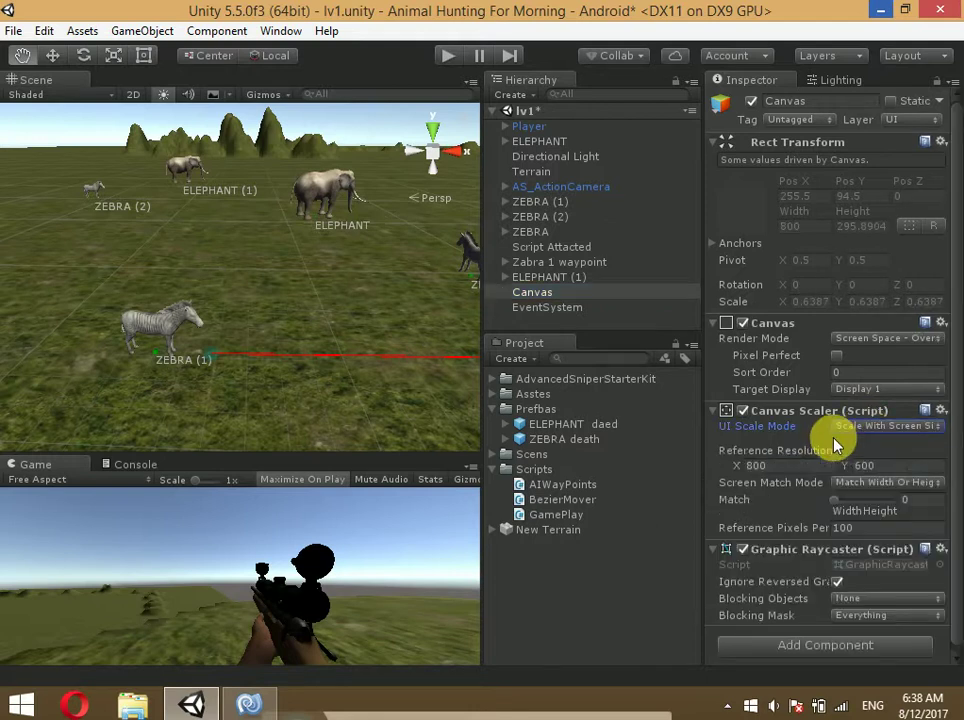
click(800, 467)
text(1)
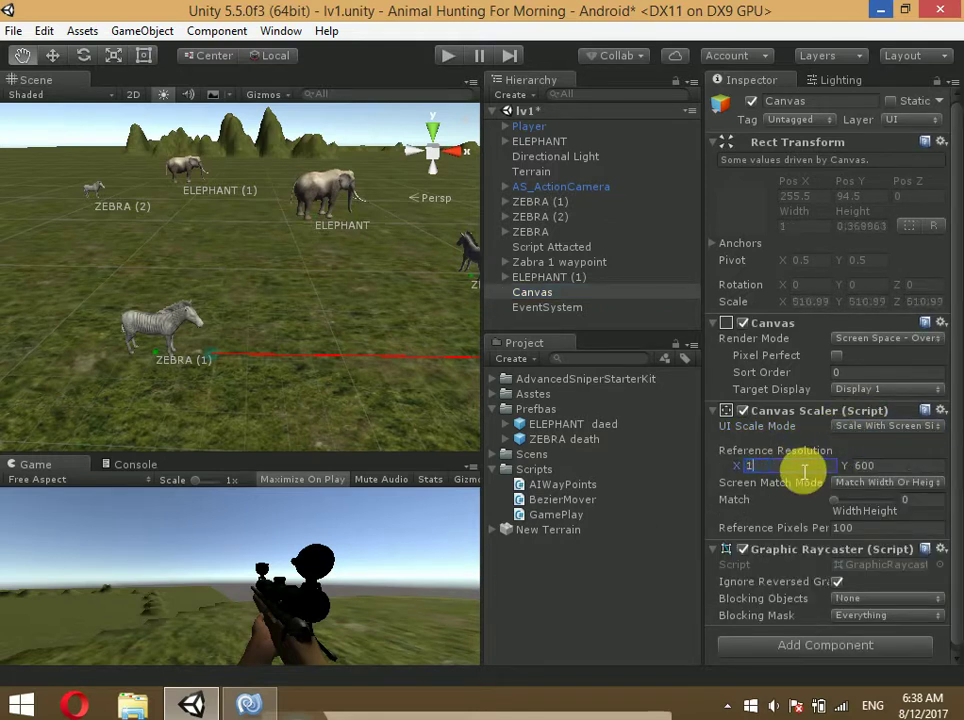
text(280)
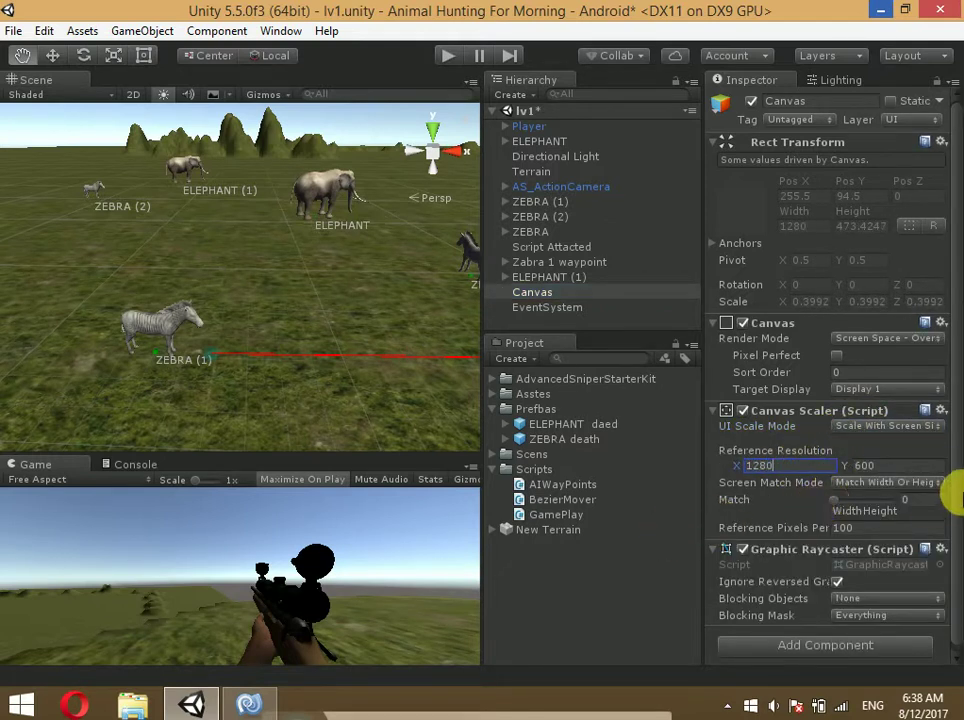
click(118, 482)
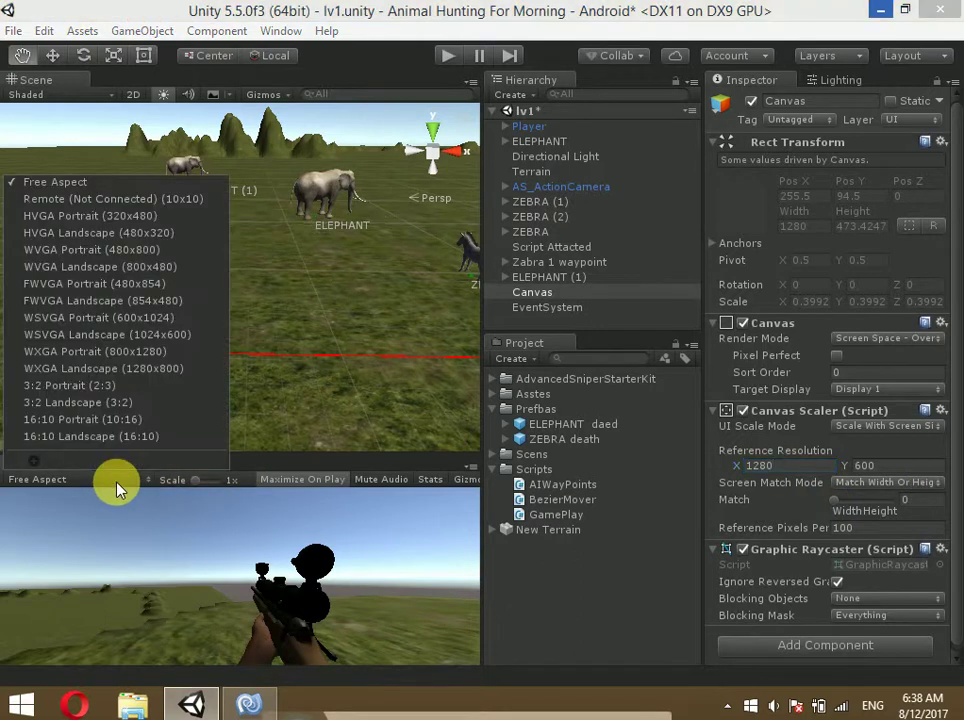
click(129, 370)
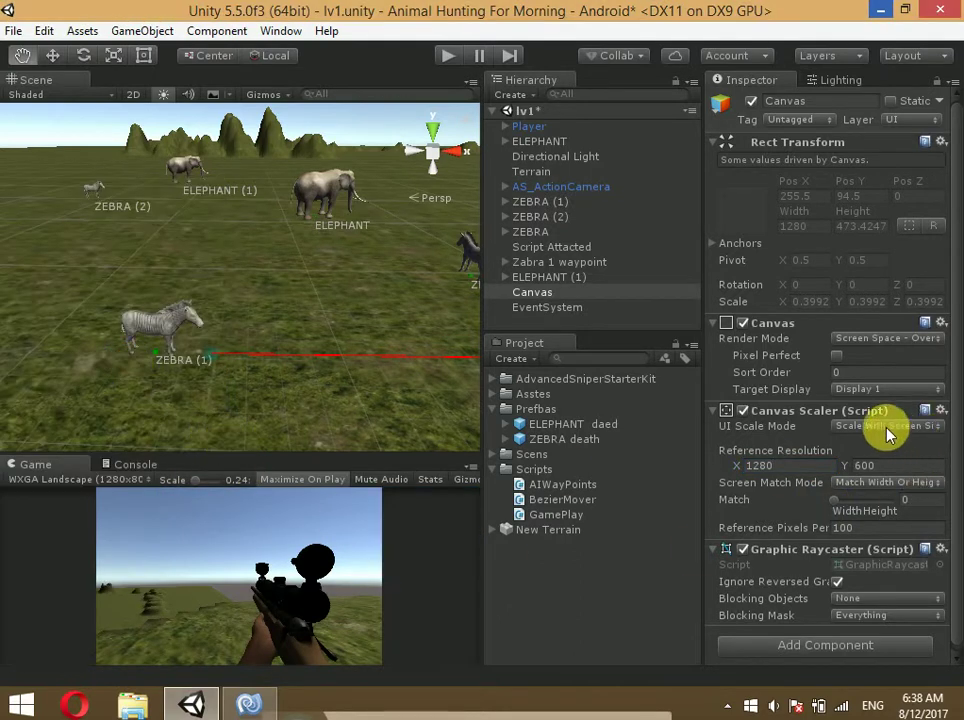
click(886, 467)
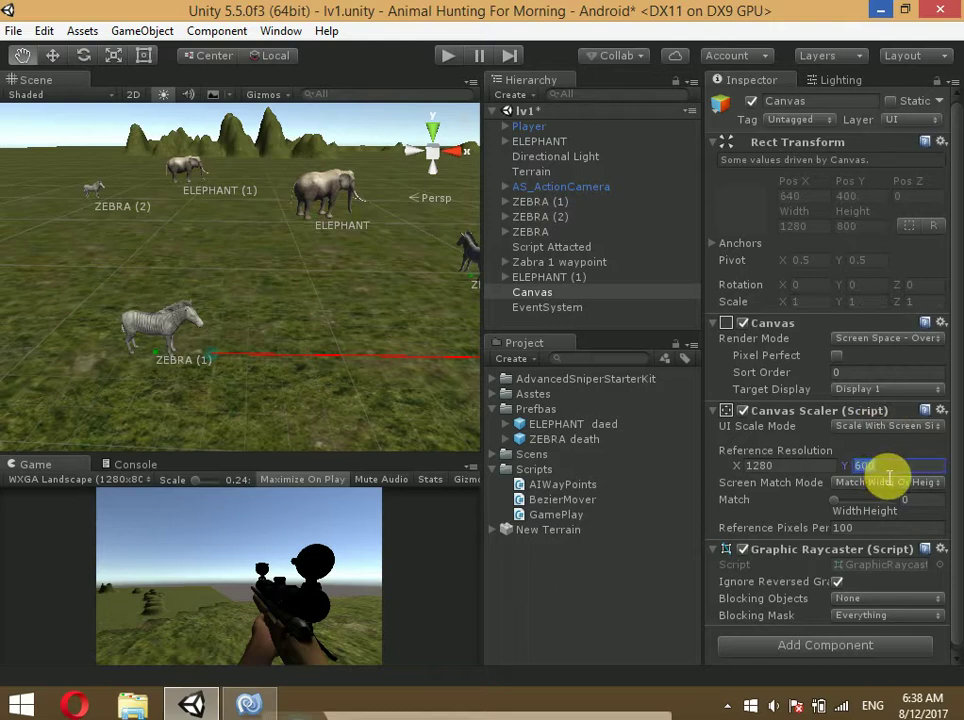
text(800)
Add a UI Panel under the Canvas and frame it in the 2D Scene view
right_click(536, 299)
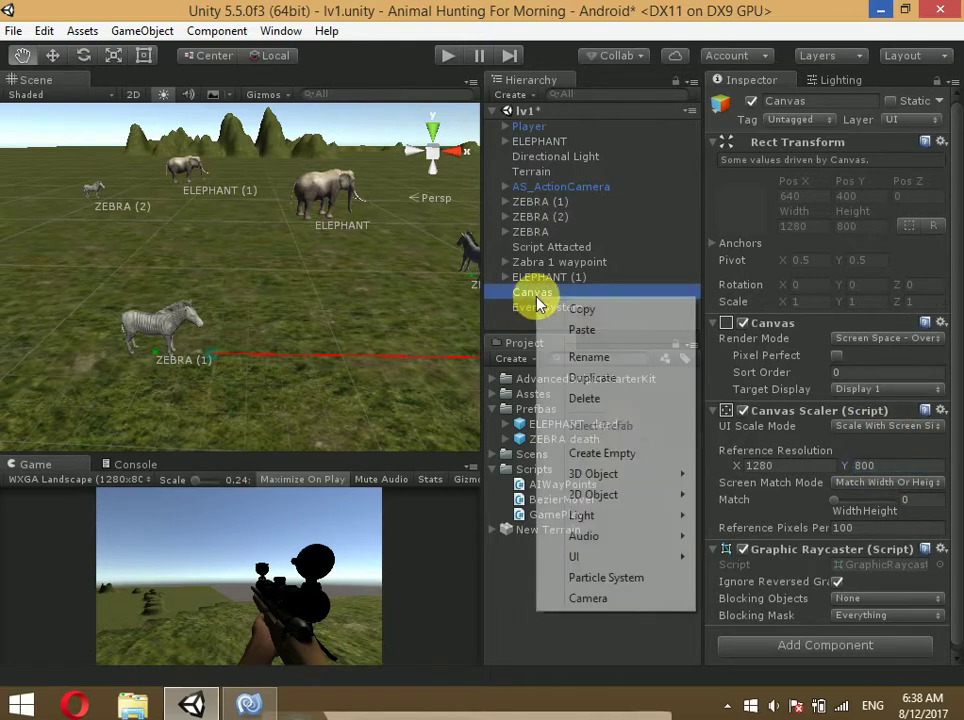
mouse_move(630, 556)
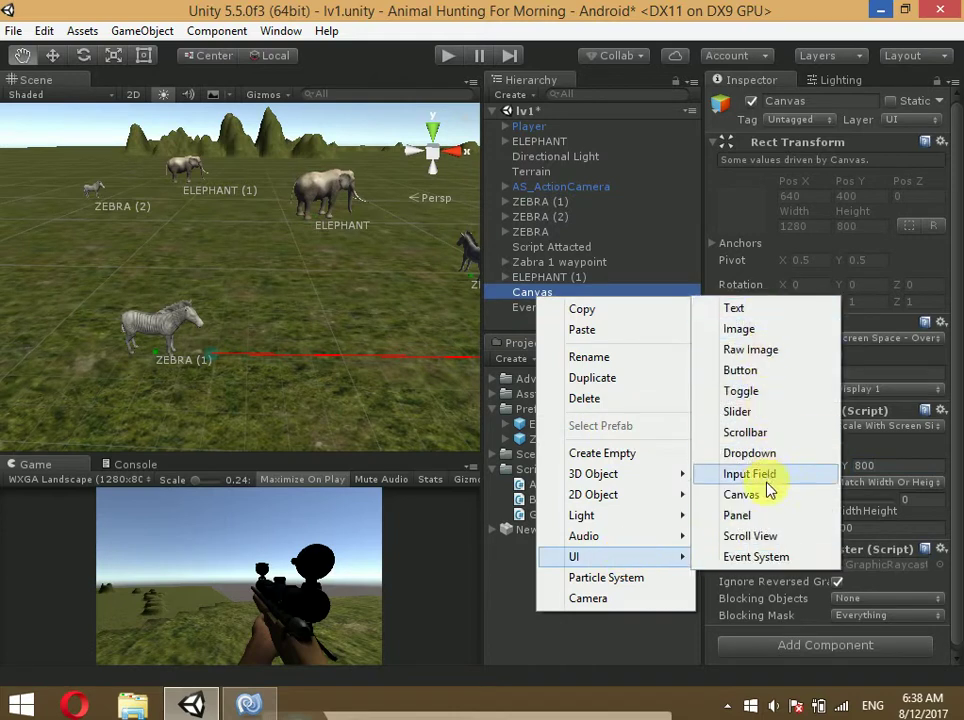
click(768, 513)
scroll(195, 178, down, 2)
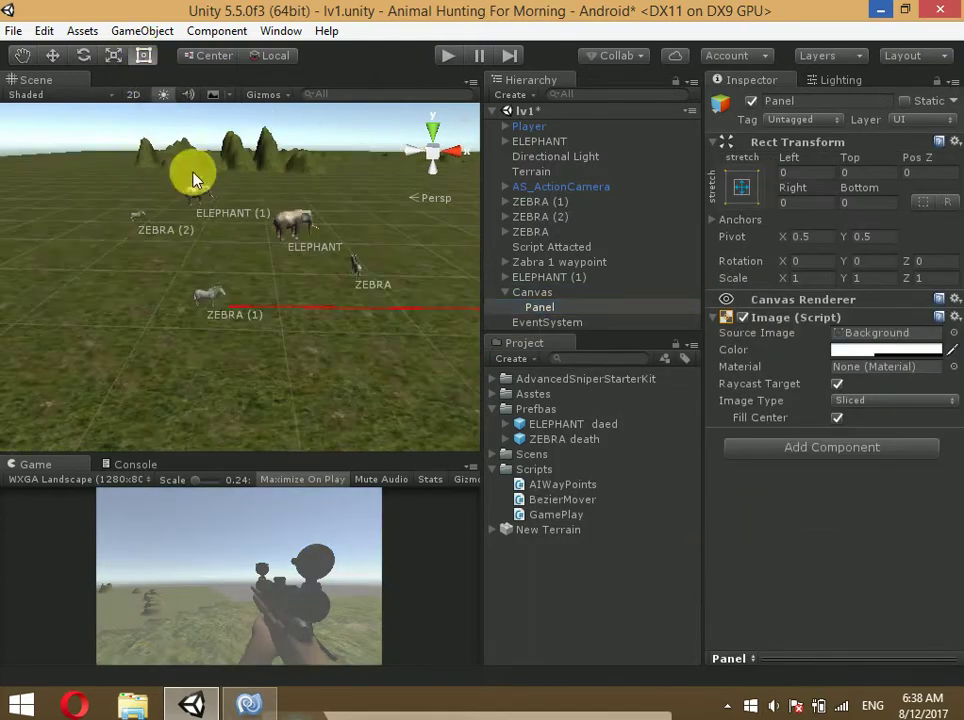
click(131, 94)
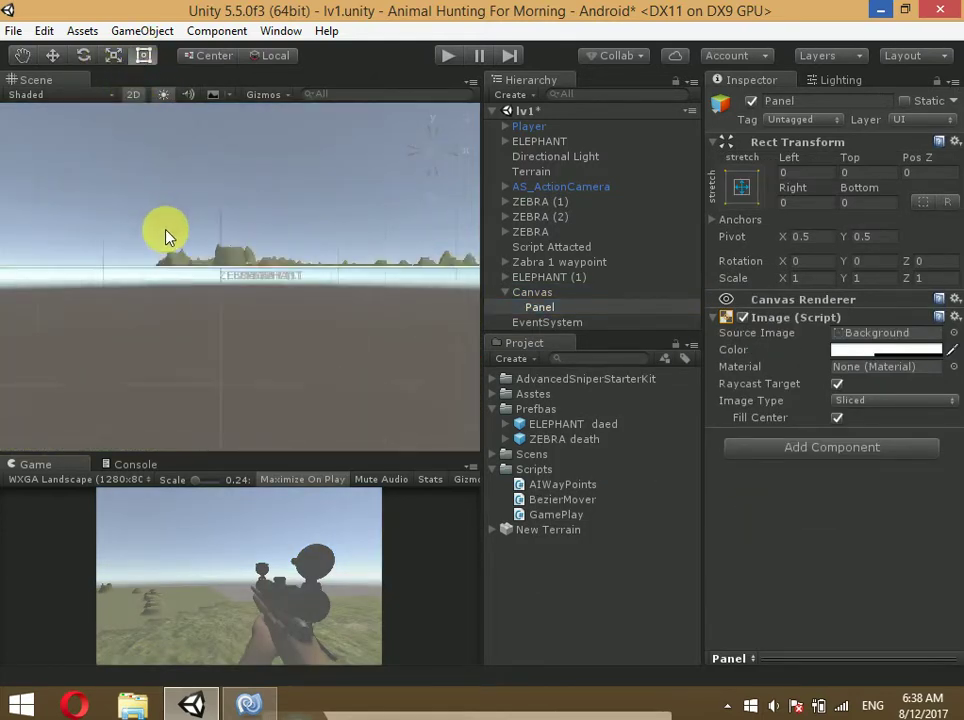
click(22, 55)
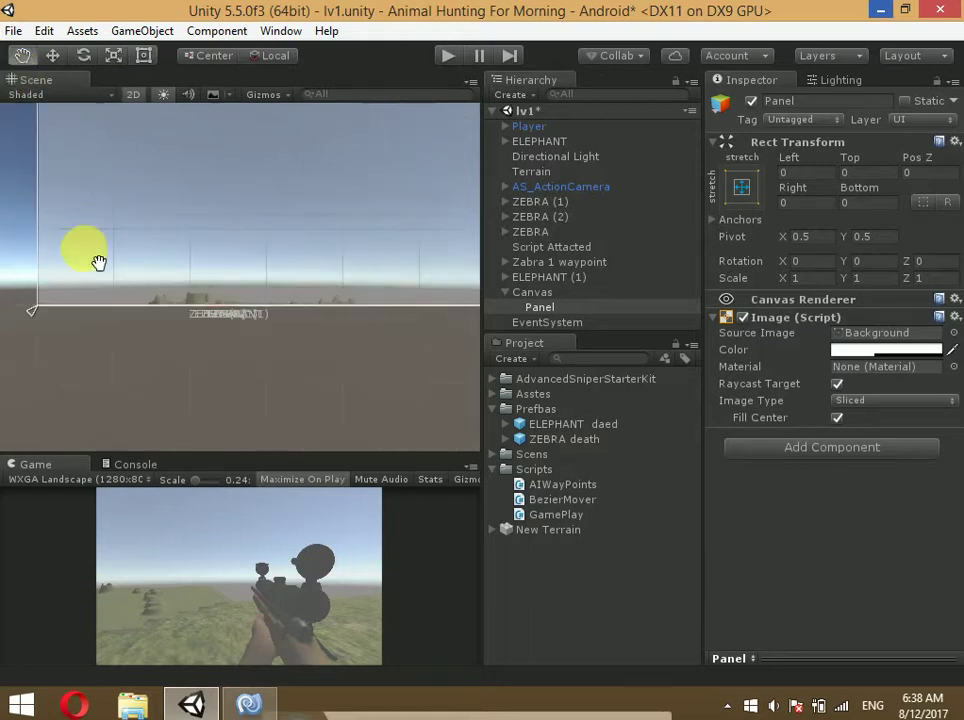
mouse_move(98, 262)
mouse_down()
mouse_move(200, 260)
mouse_move(157, 301)
mouse_up()
scroll(200, 270, down, 3)
scroll(200, 260, up, 3)
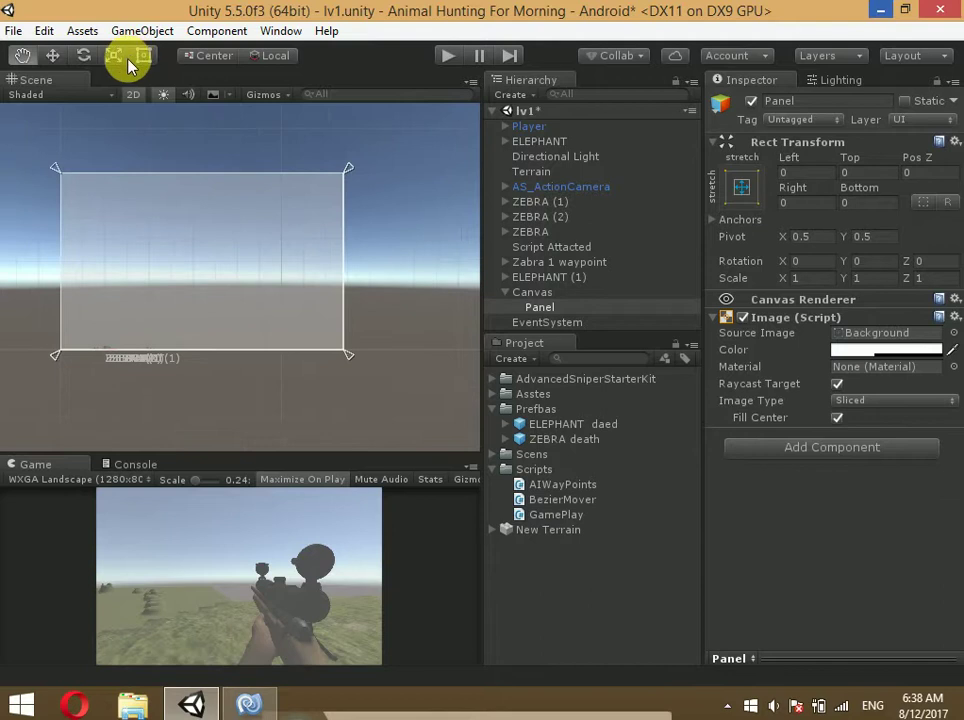
drag(540, 307, 555, 287)
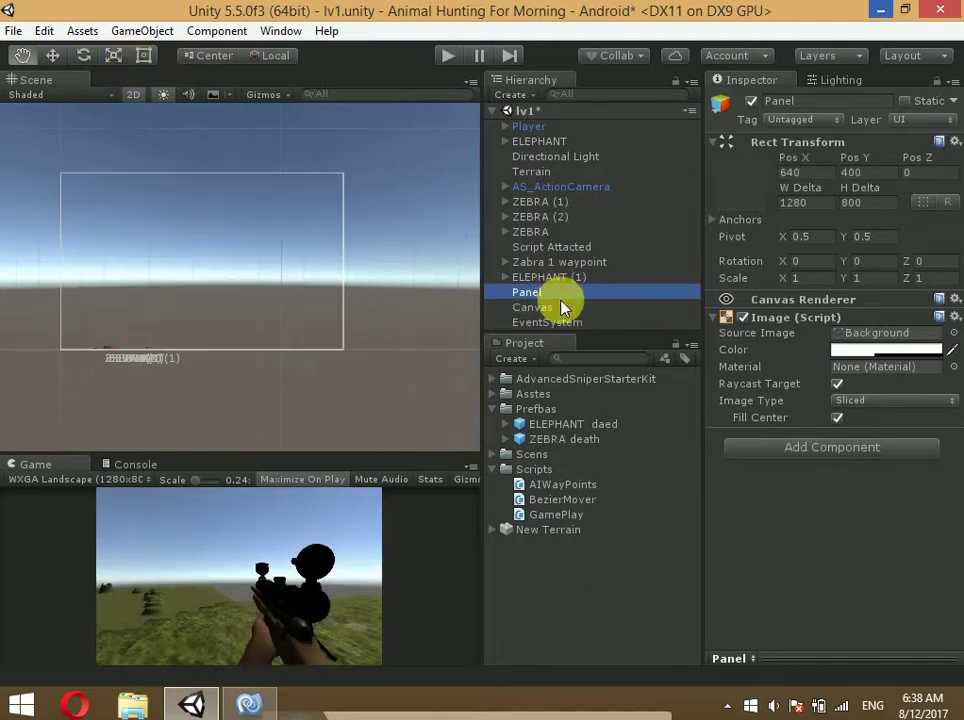
drag(548, 305, 553, 312)
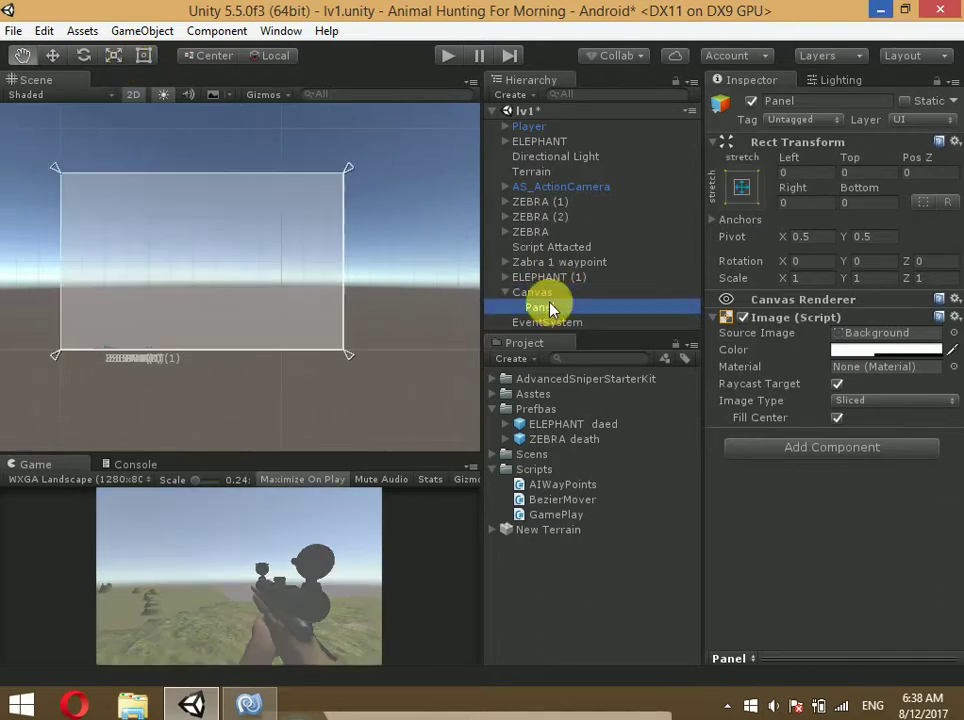
Drag the panel's left edge with the Rect tool so it covers only the right portion
click(143, 55)
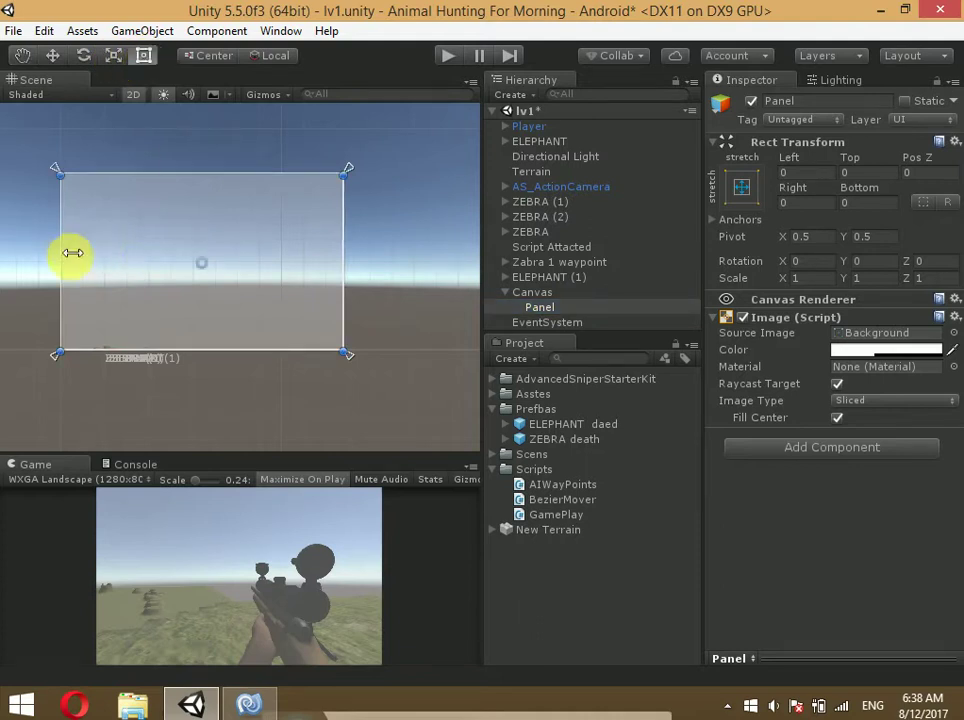
mouse_move(73, 255)
mouse_down()
mouse_move(117, 267)
mouse_move(266, 266)
mouse_move(258, 263)
mouse_up()
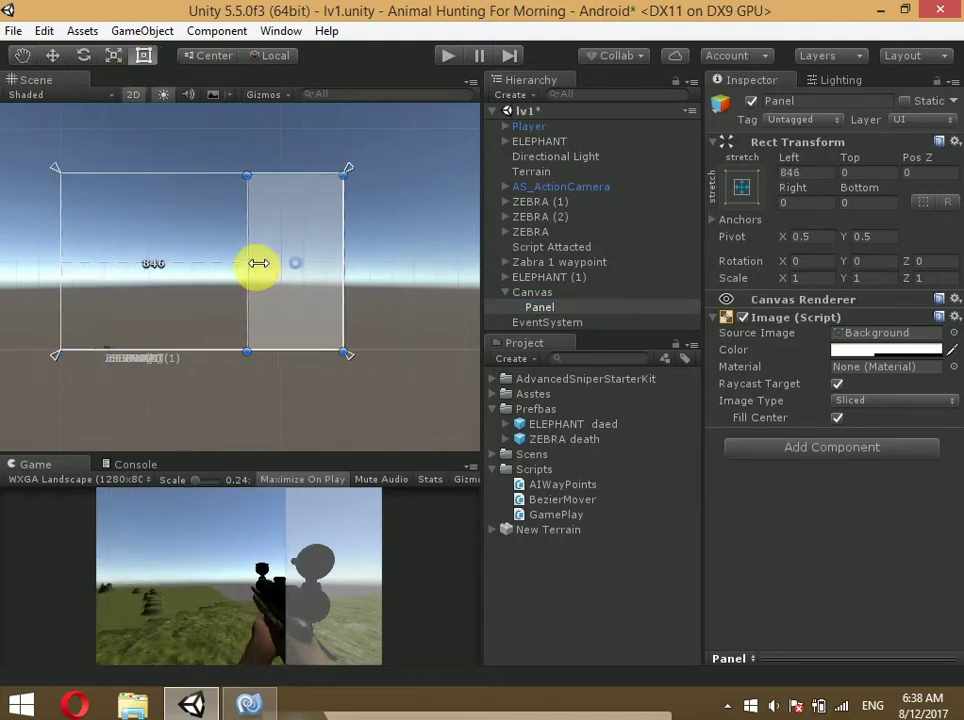
mouse_move(281, 177)
mouse_down()
mouse_move(285, 231)
mouse_move(273, 181)
mouse_up()
drag(257, 218, 248, 218)
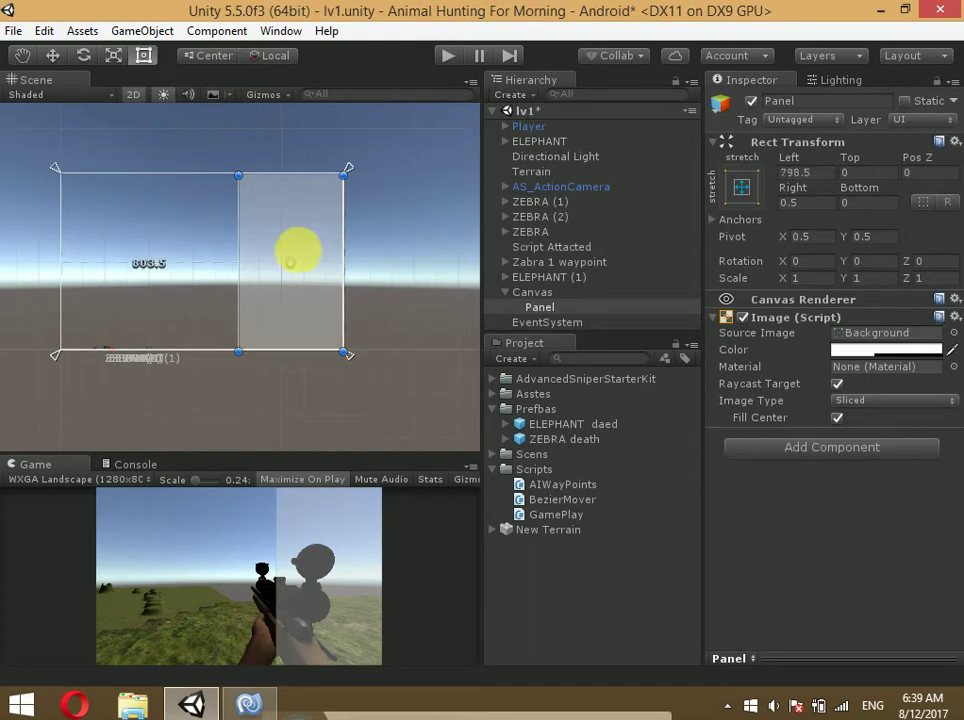
Add a Button to the Panel, scale it about 1.85 times, move it up, and duplicate it
right_click(557, 309)
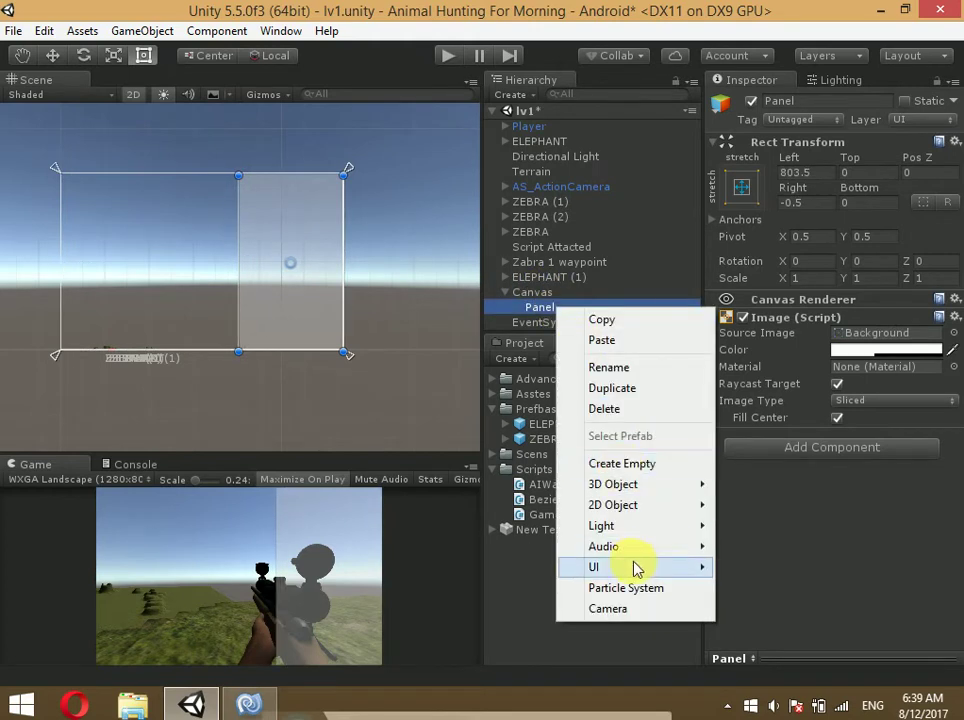
mouse_move(638, 567)
click(752, 382)
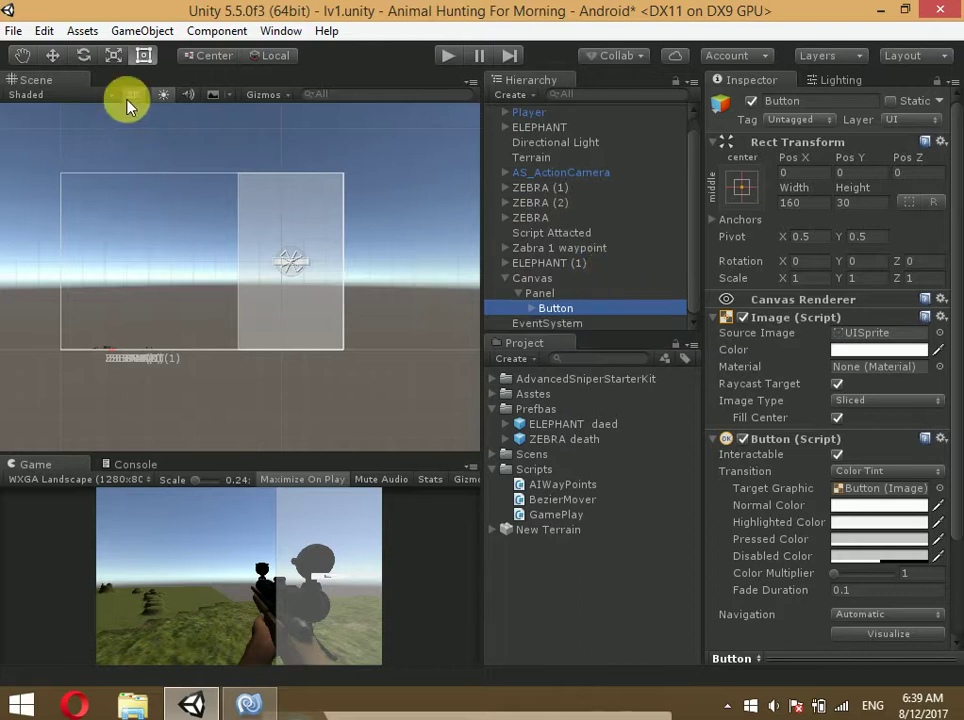
key(r)
drag(290, 268, 366, 297)
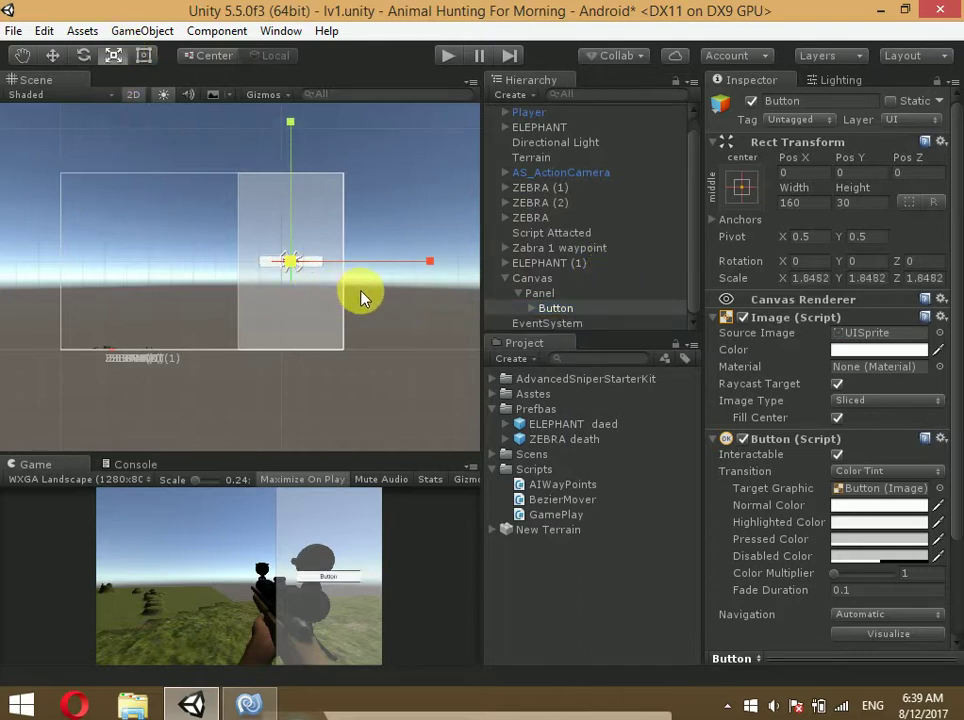
key(w)
mouse_move(292, 196)
mouse_down()
mouse_move(290, 188)
mouse_move(298, 224)
mouse_move(297, 214)
mouse_up()
click(549, 308)
key(ctrl+d)
key(ctrl+d)
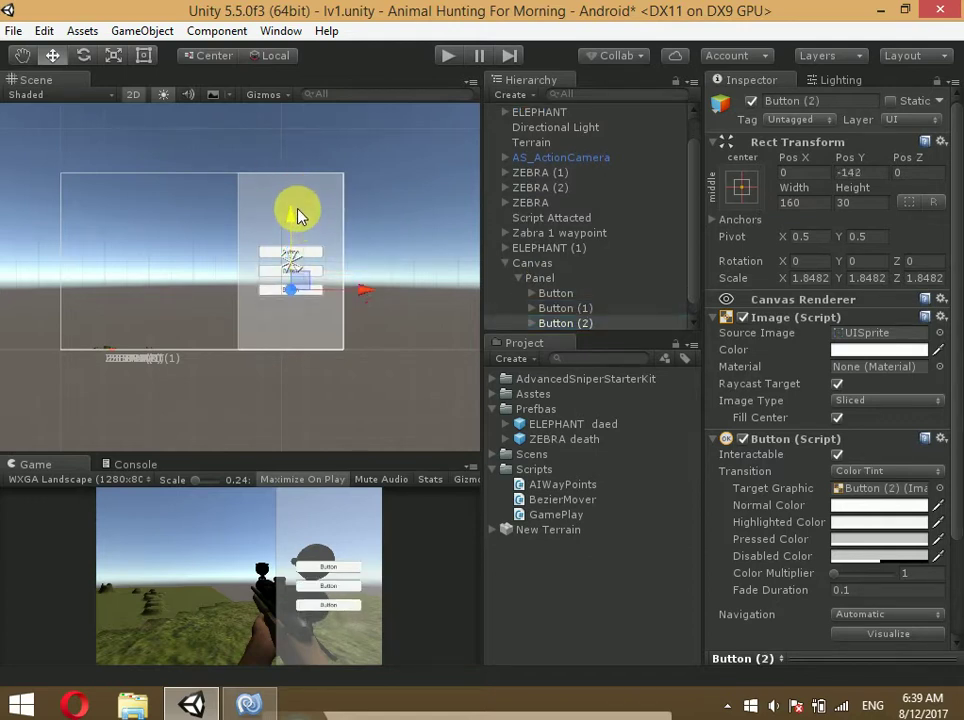
Rename the Panel to 'complete panel'
click(575, 285)
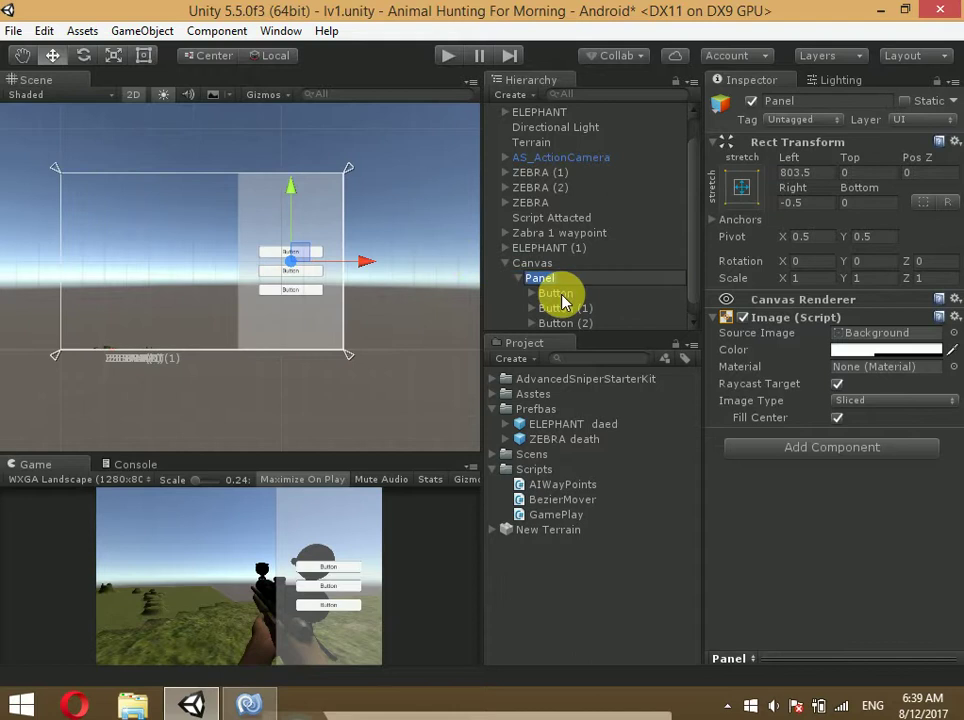
key(F2)
text(complete)
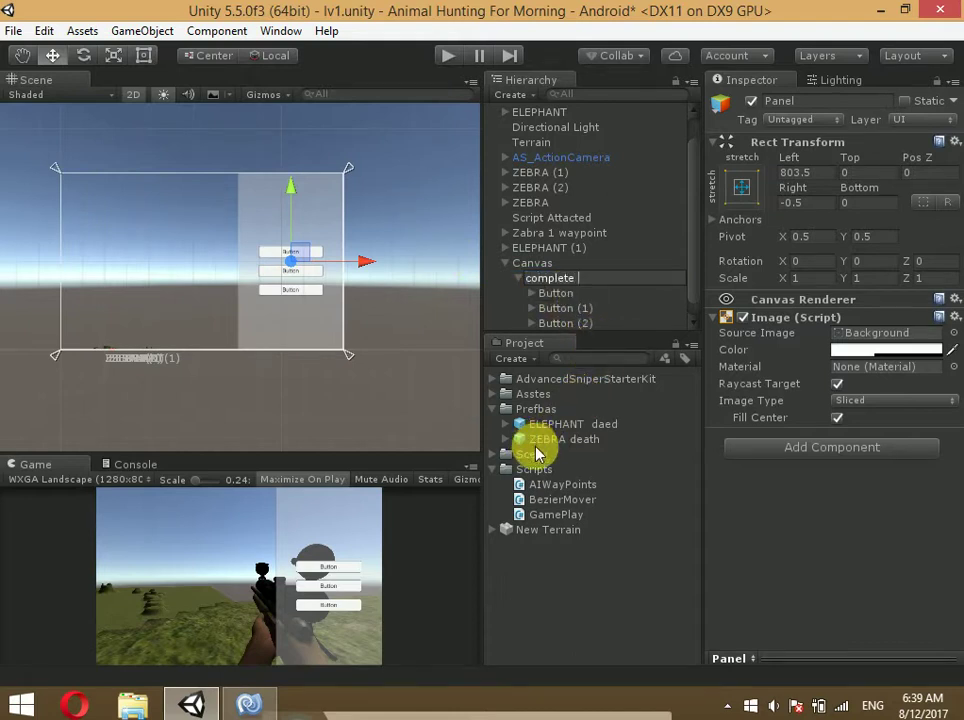
text( panel)
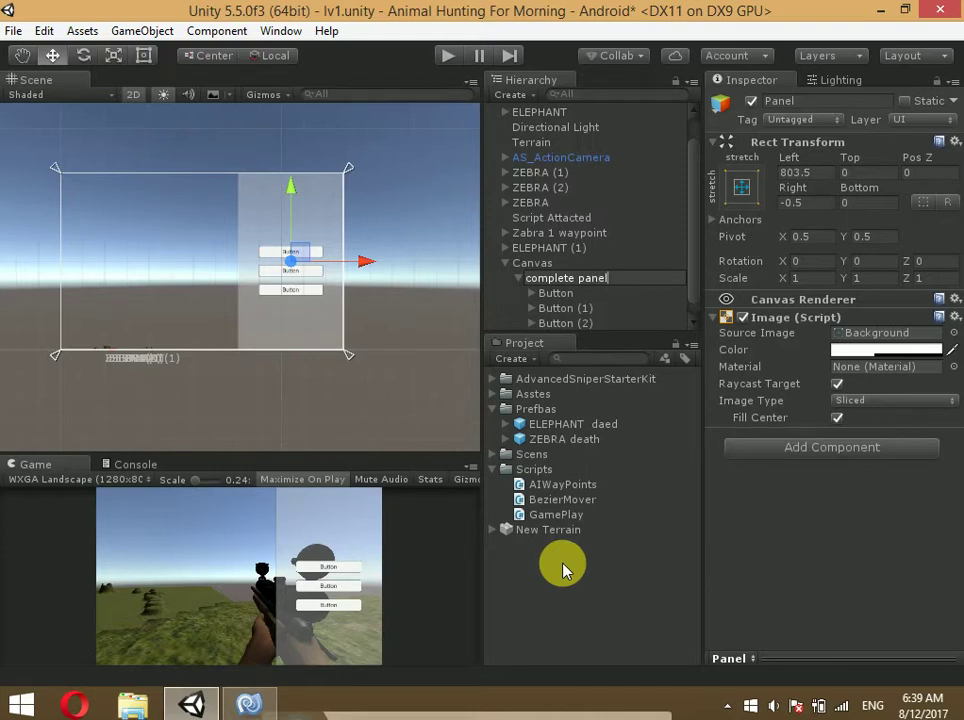
key(Return)
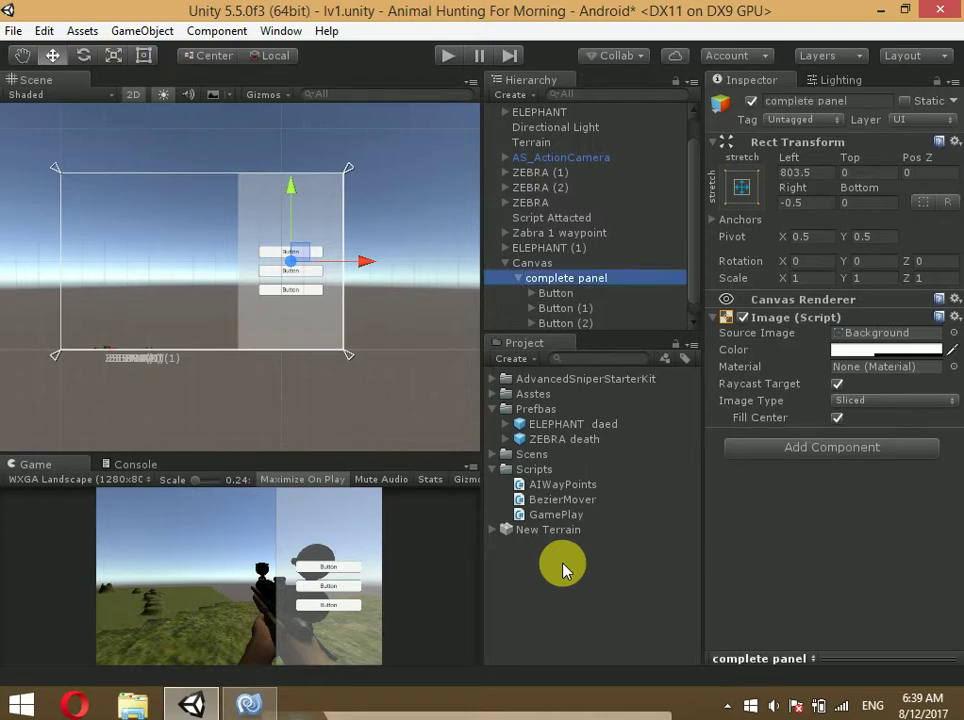
Rename the panel's three buttons to next, restart and home
click(555, 294)
drag(555, 297, 561, 296)
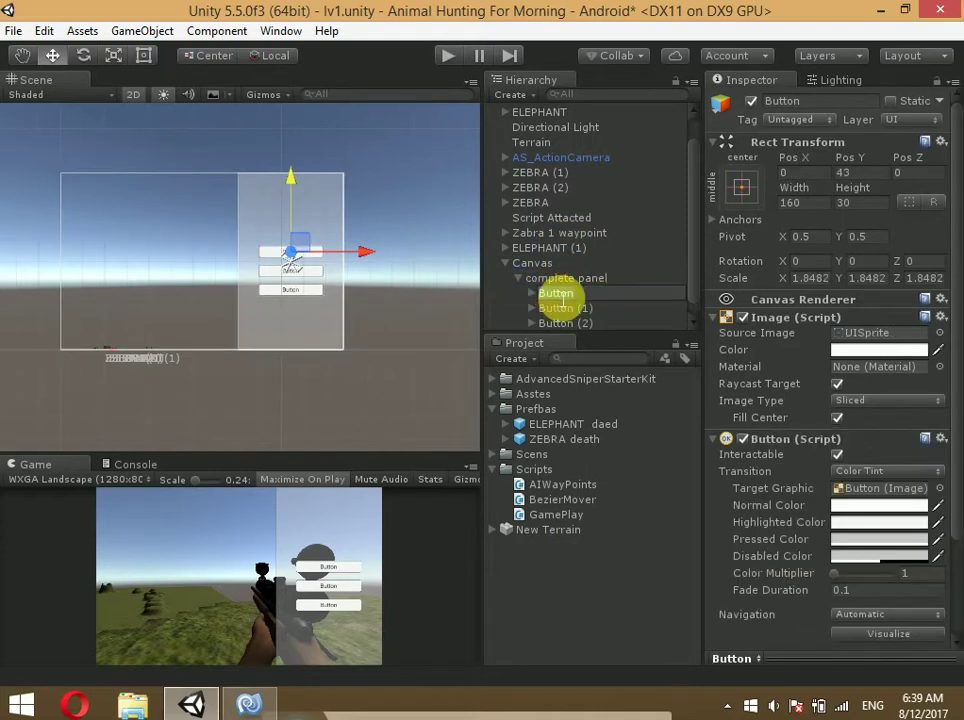
text(next)
key(Return)
click(561, 309)
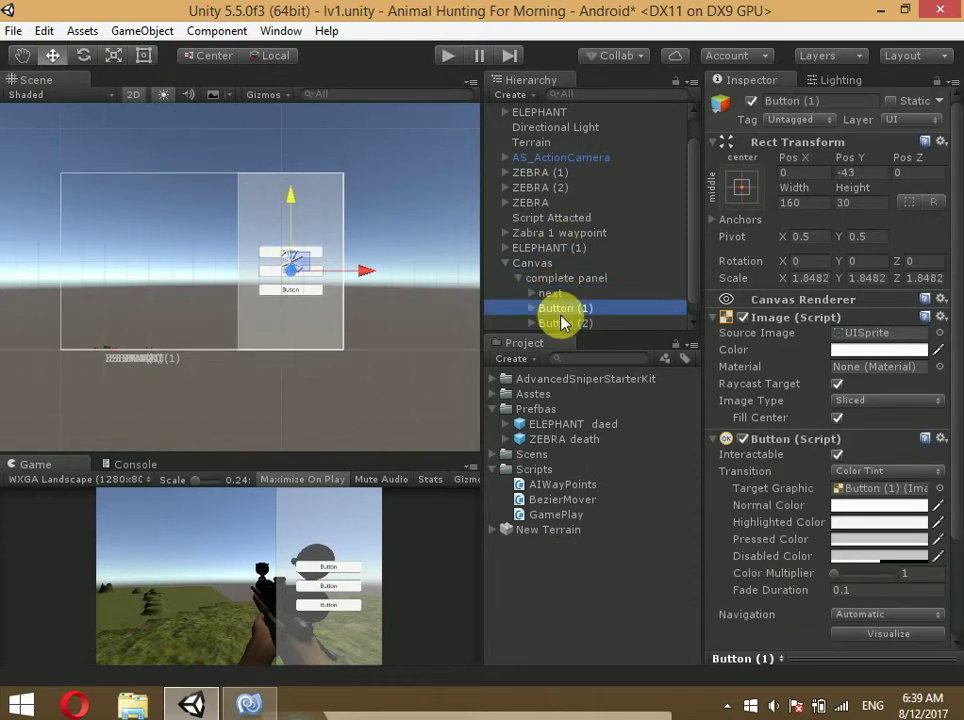
click(563, 316)
text(resta)
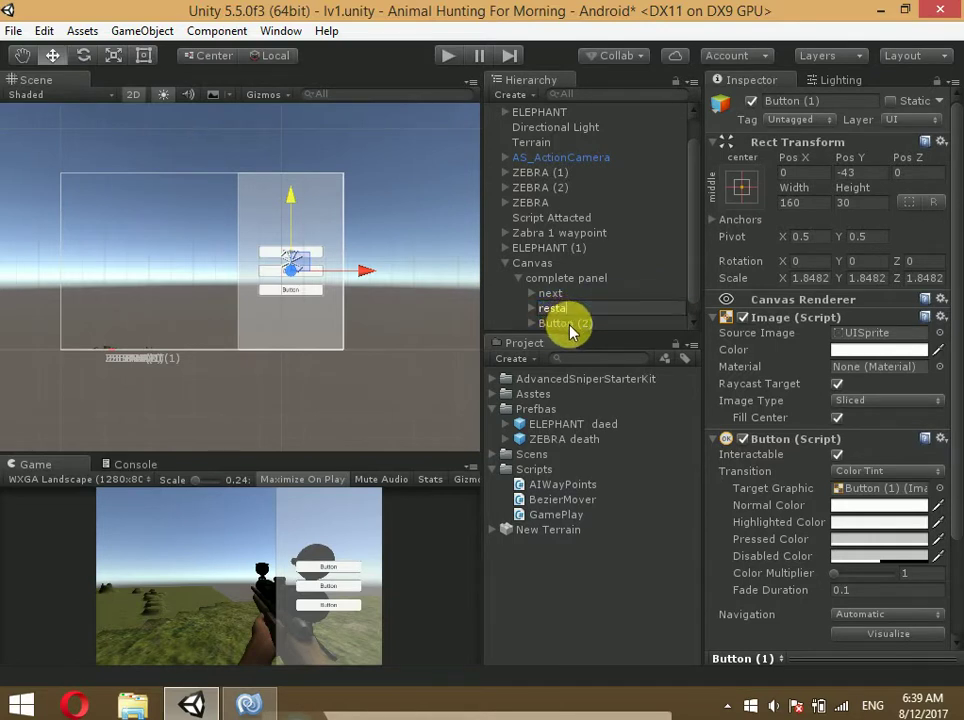
text(rt)
key(Return)
key(Down)
key(F2)
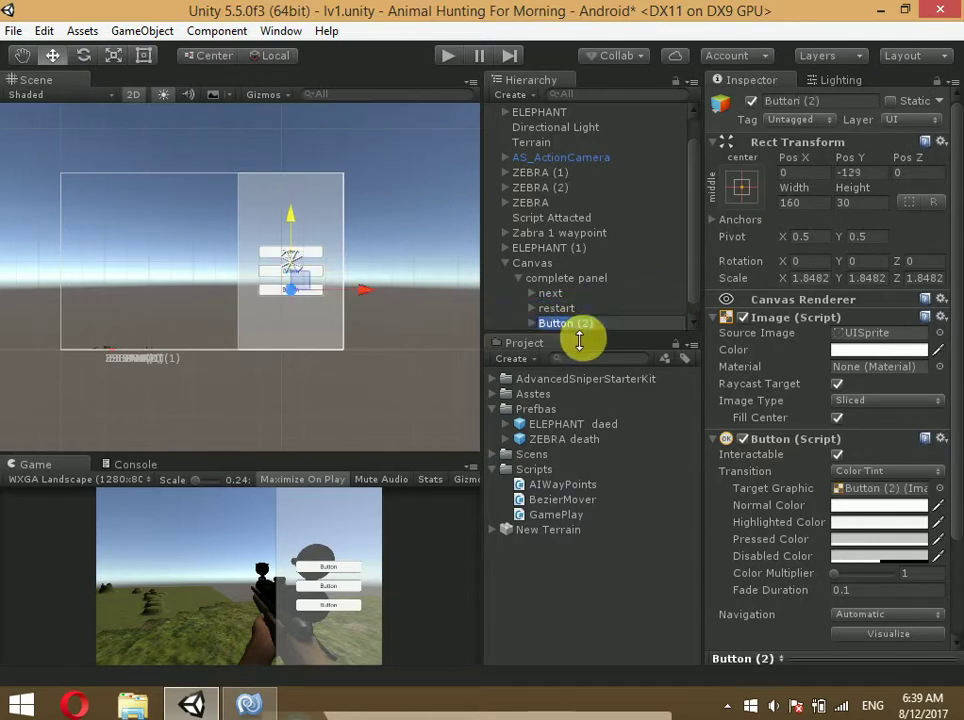
text(home)
key(Return)
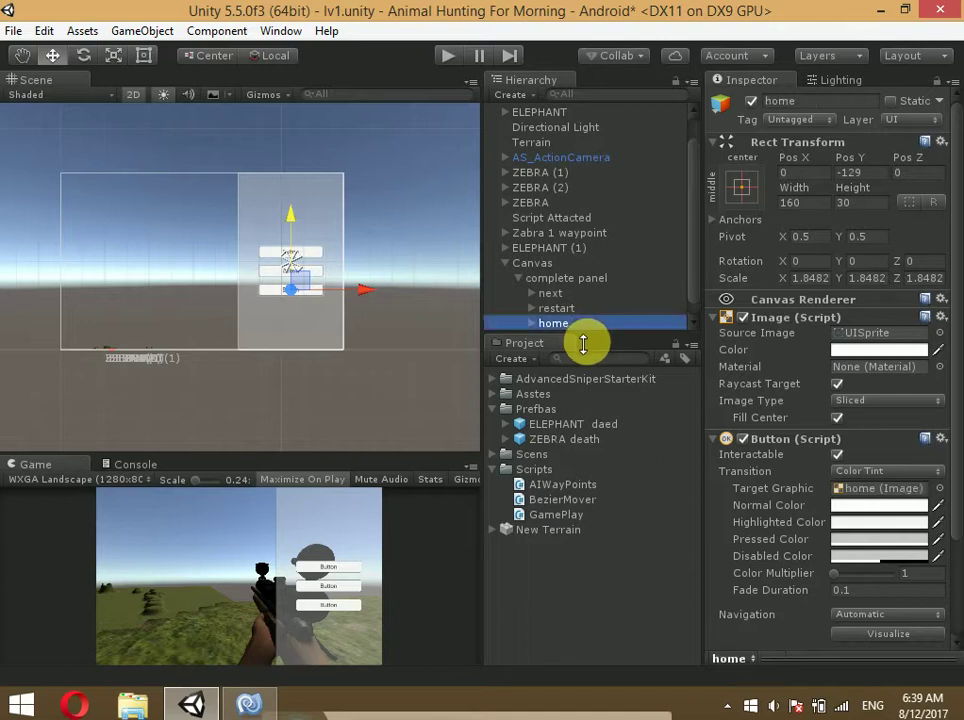
Collapse the complete panel and duplicate it
click(518, 278)
click(560, 308)
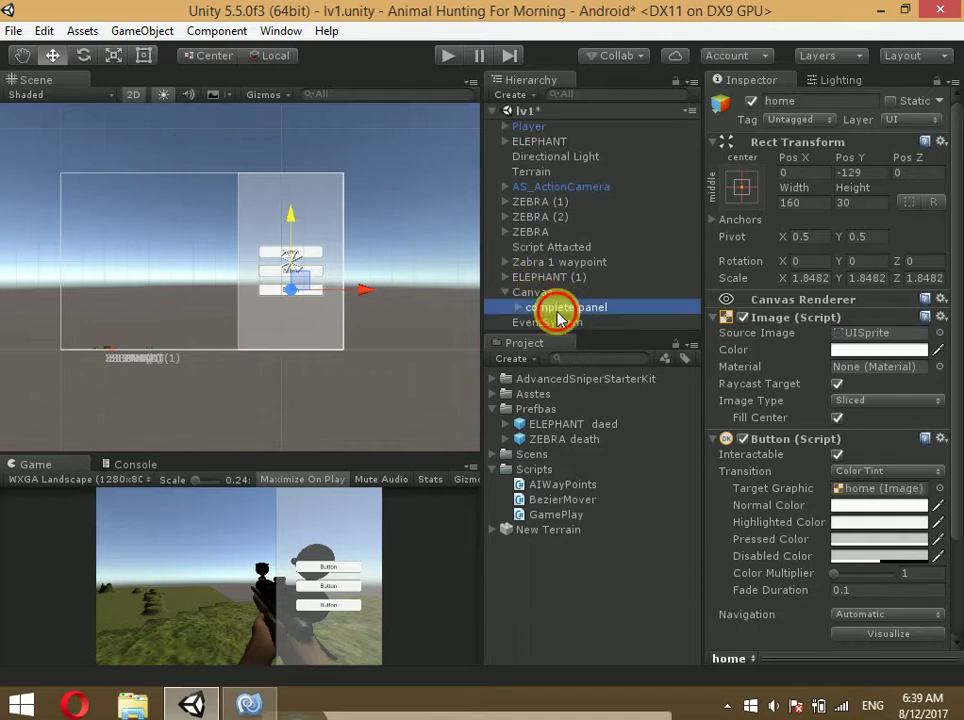
key(ctrl+d)
Rename the duplicated panel to 'fail panel' and delete its next button
key(F2)
text(fail panel)
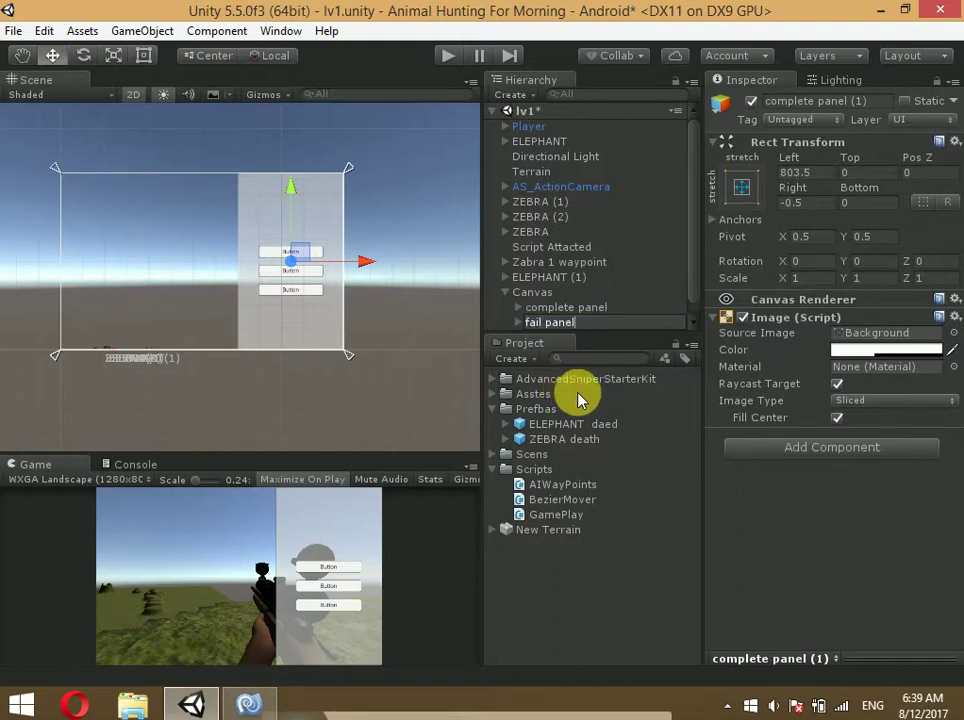
key(Return)
key(Right)
key(Down)
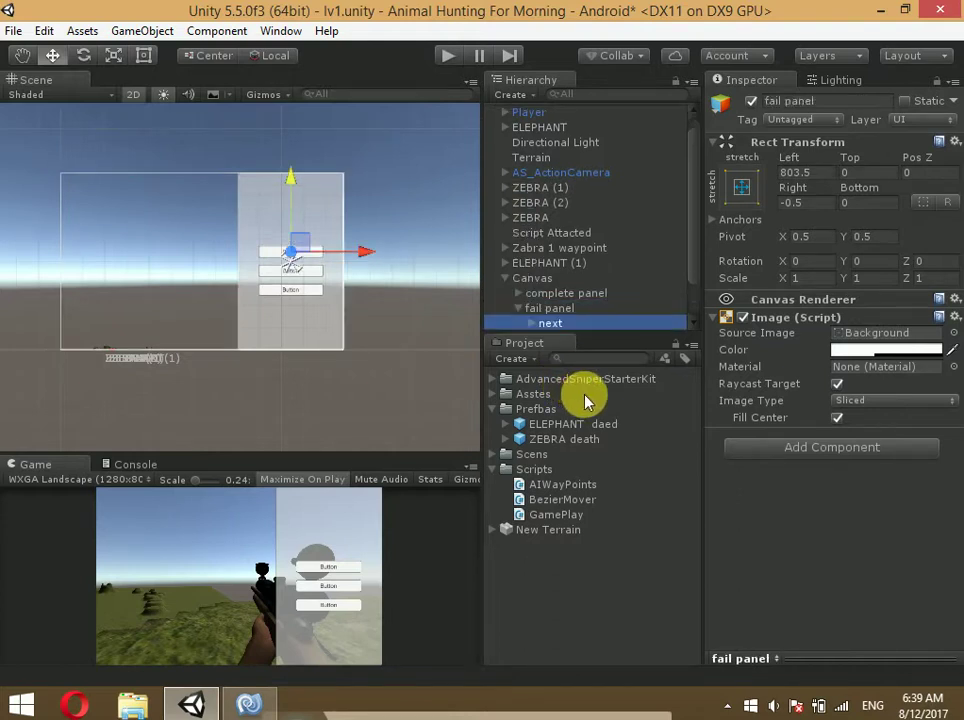
key(Down)
key(Down)
key(Down)
key(Up)
key(Up)
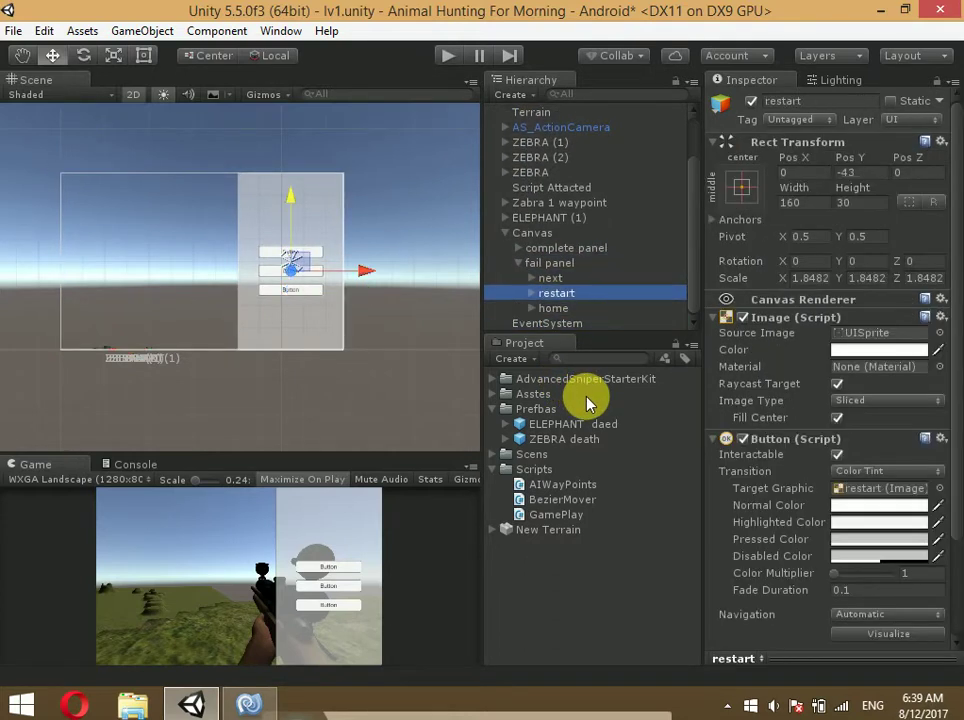
key(Up)
key(Delete)
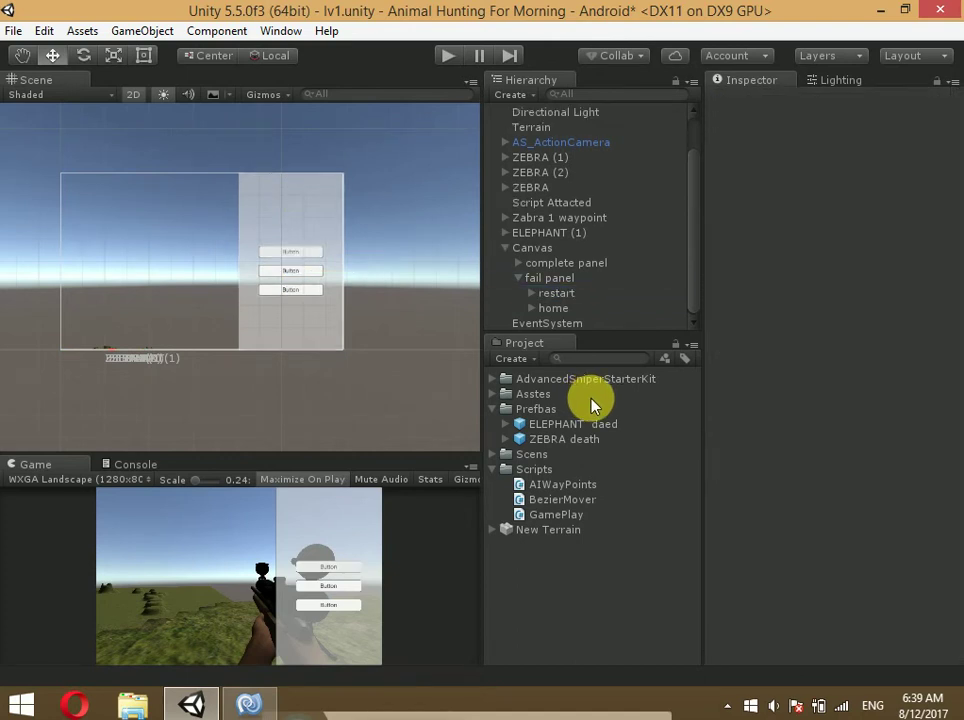
click(577, 308)
ctrl+click(577, 294)
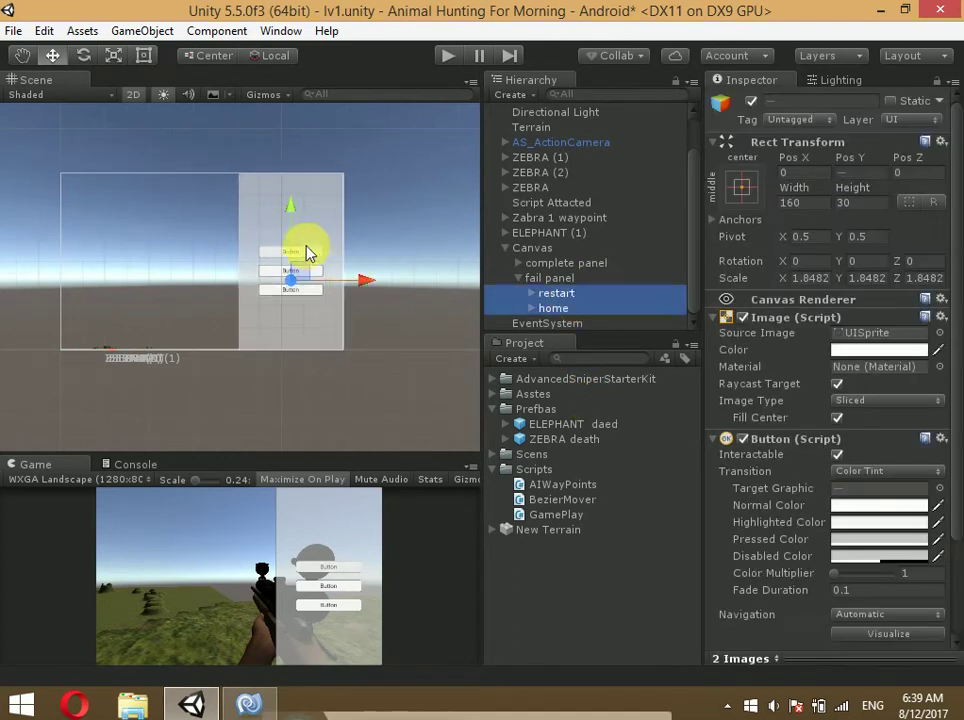
click(518, 284)
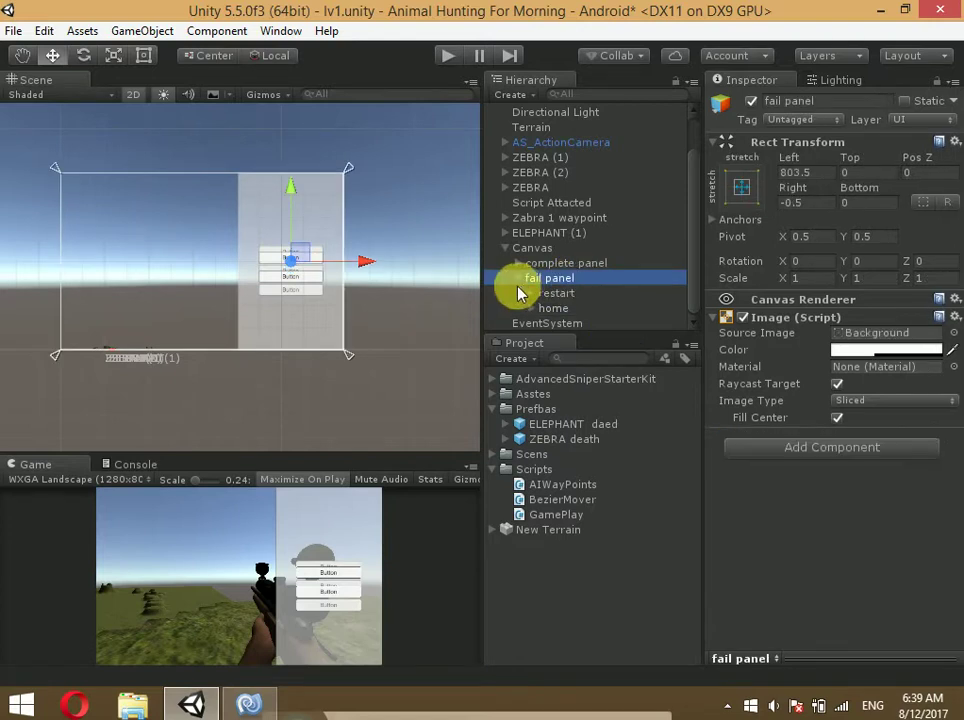
click(517, 279)
Duplicate complete panel as 'pasue panel' and rename its next button to 'resume'
click(542, 296)
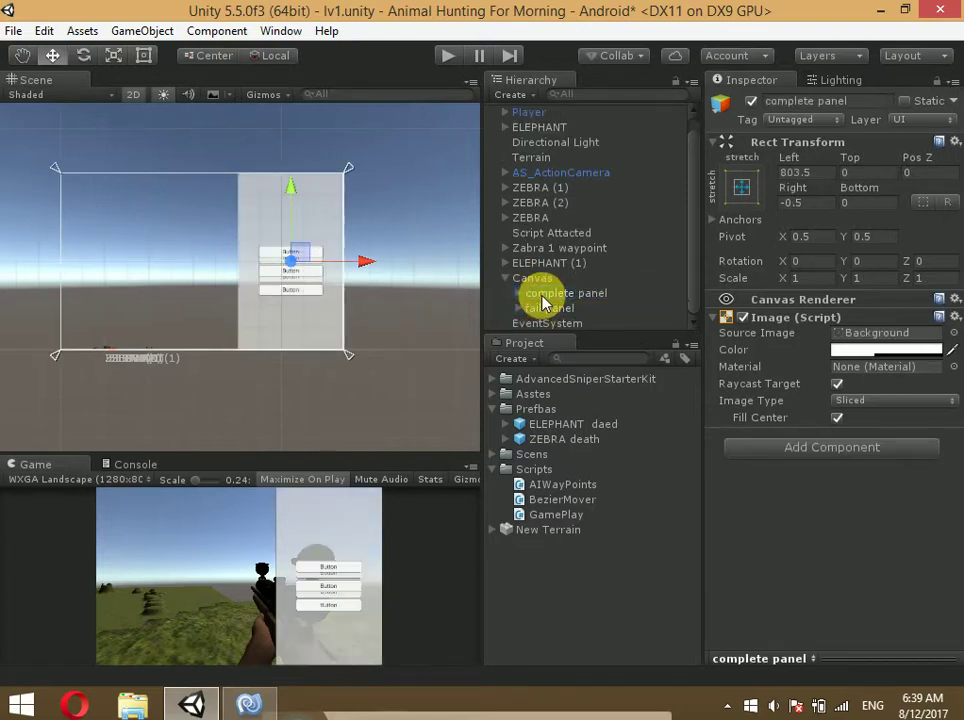
key(ctrl+d)
text(pasu)
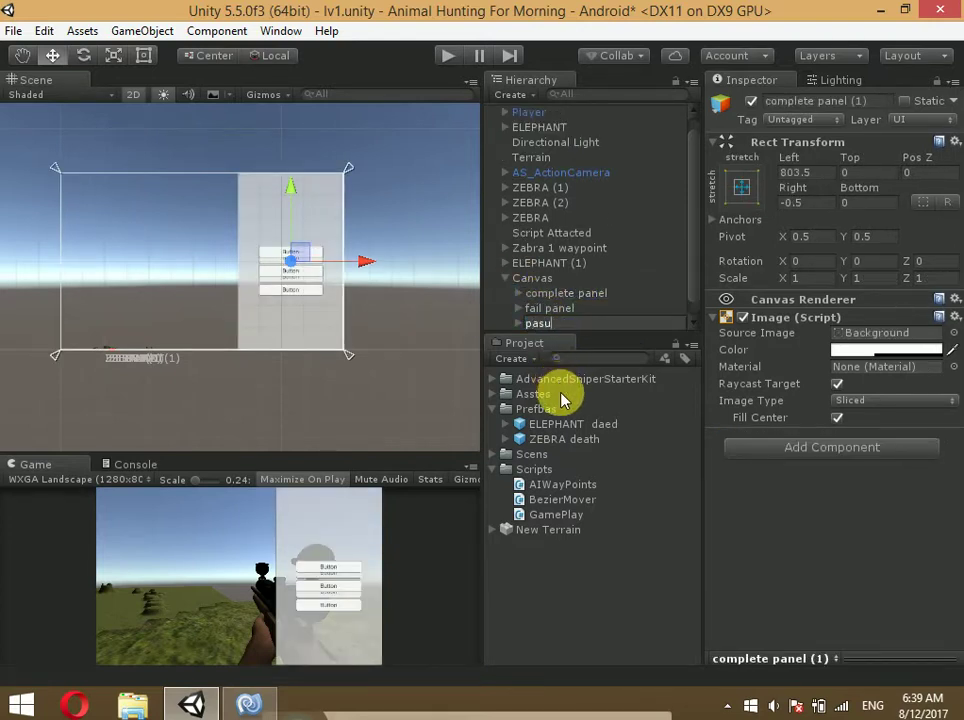
text(e panel)
key(Return)
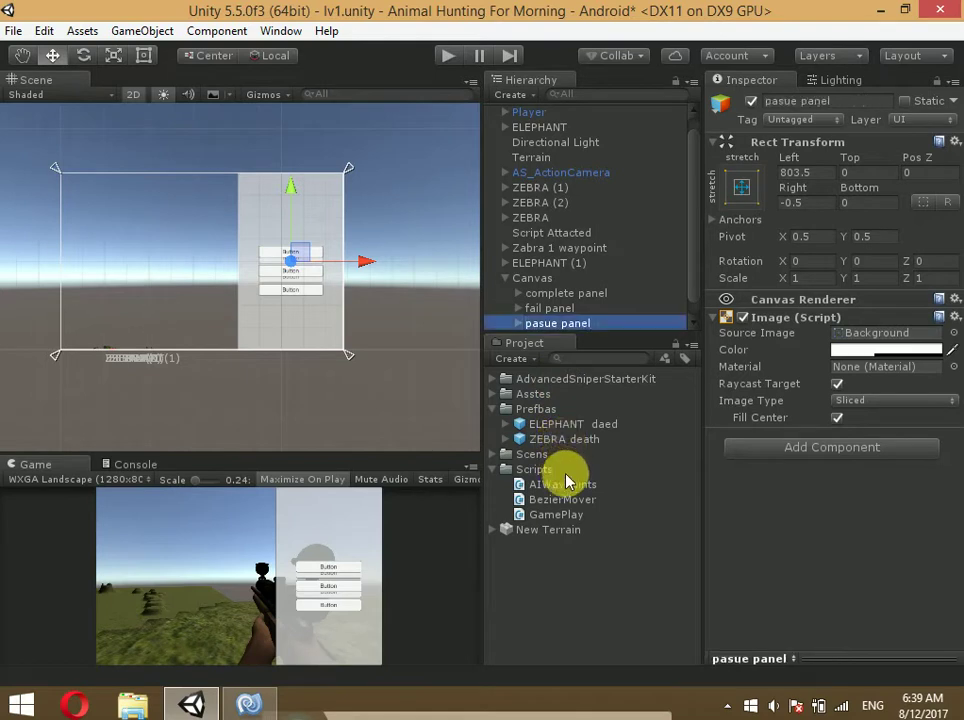
key(Right)
key(Down)
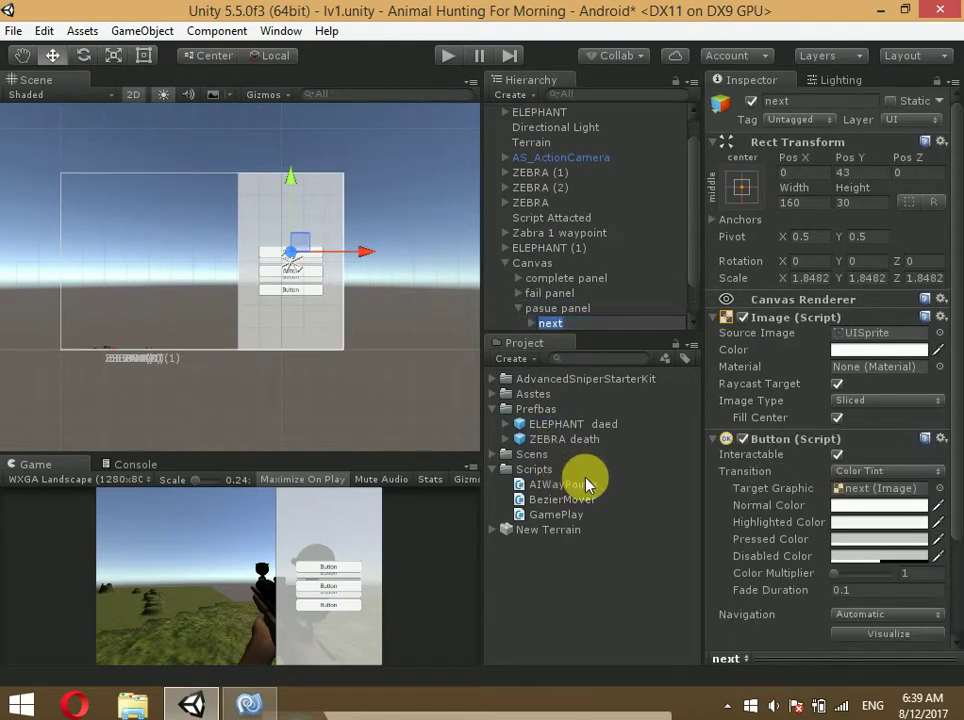
key(Return)
key(Up)
key(Down)
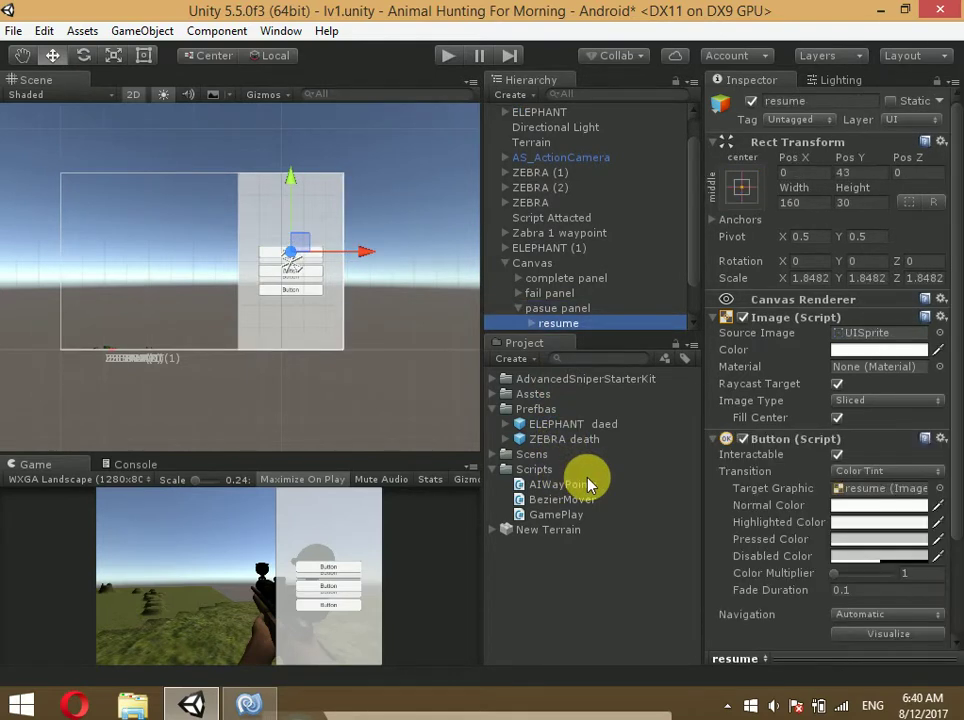
key(Down)
key(Down)
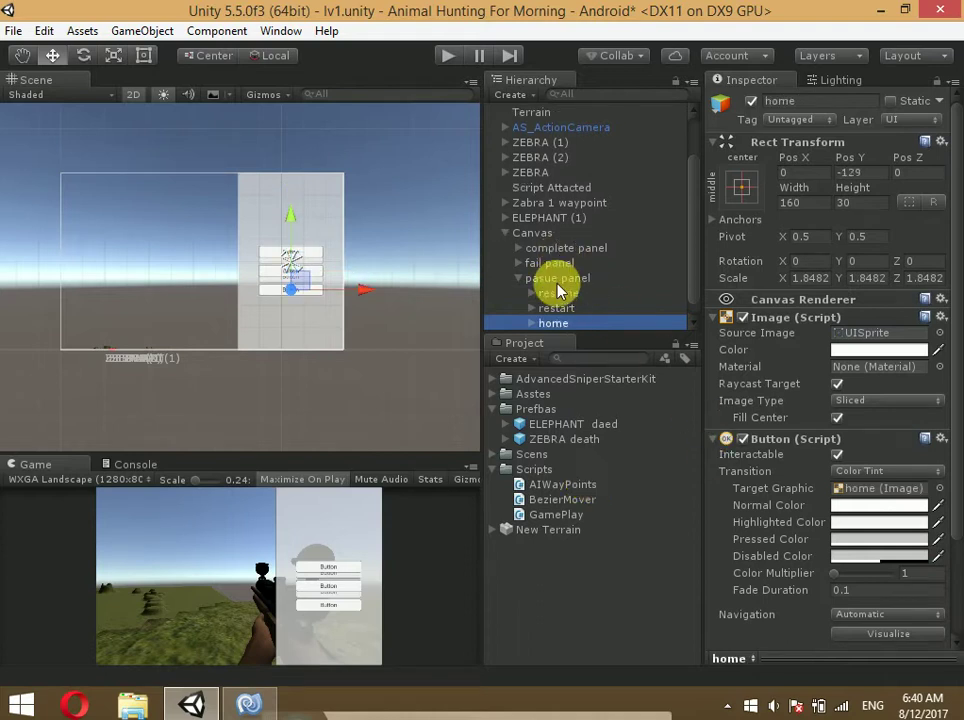
click(519, 282)
click(540, 307)
Deactivate the complete, fail and pasue panels
shift+click(562, 278)
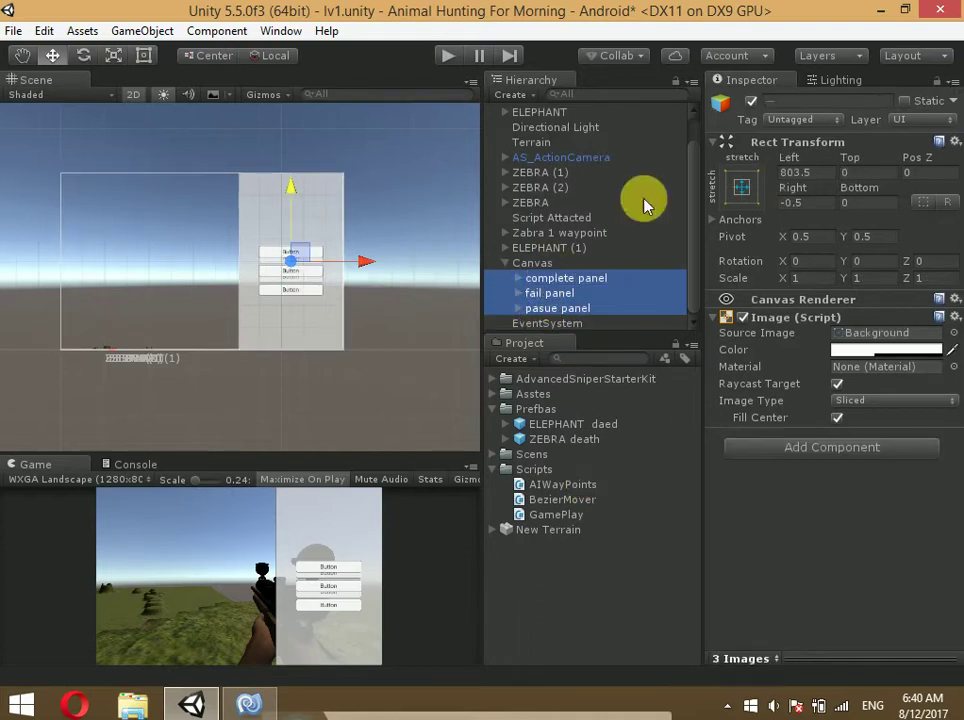
click(751, 101)
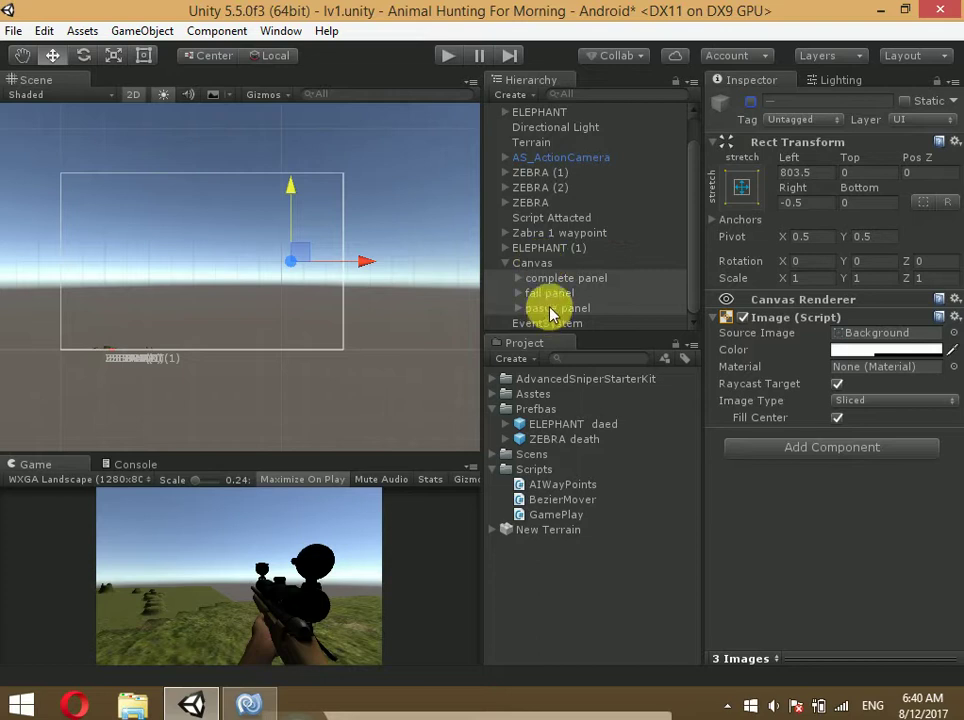
click(560, 217)
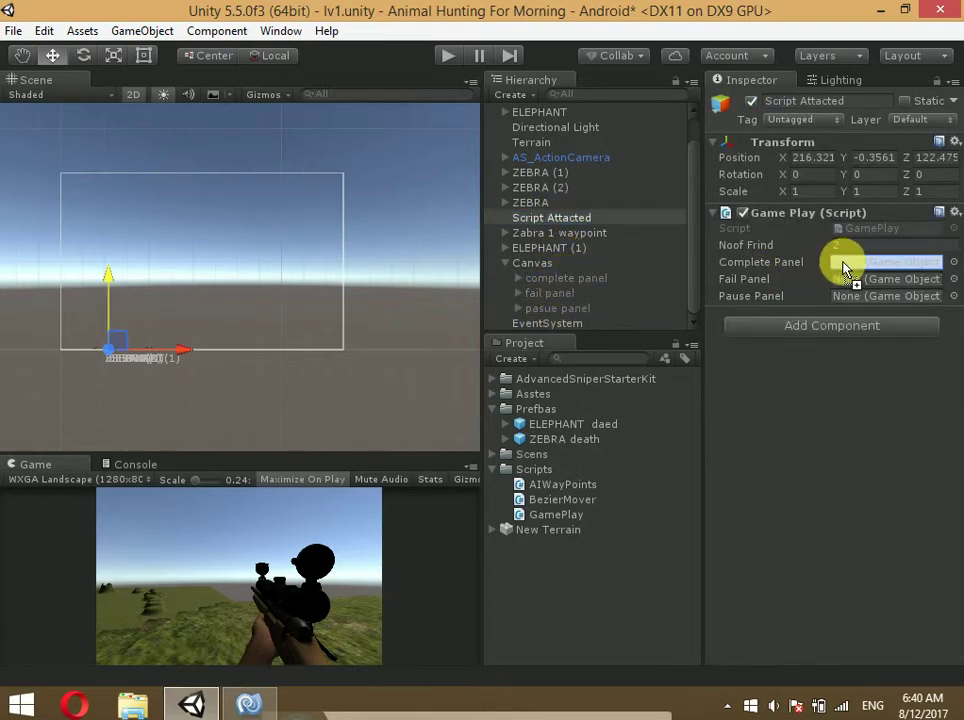
Link the three panels to Game Play's Complete, Fail and Pause Panel fields, then save the scene
drag(752, 283, 843, 263)
drag(549, 293, 843, 280)
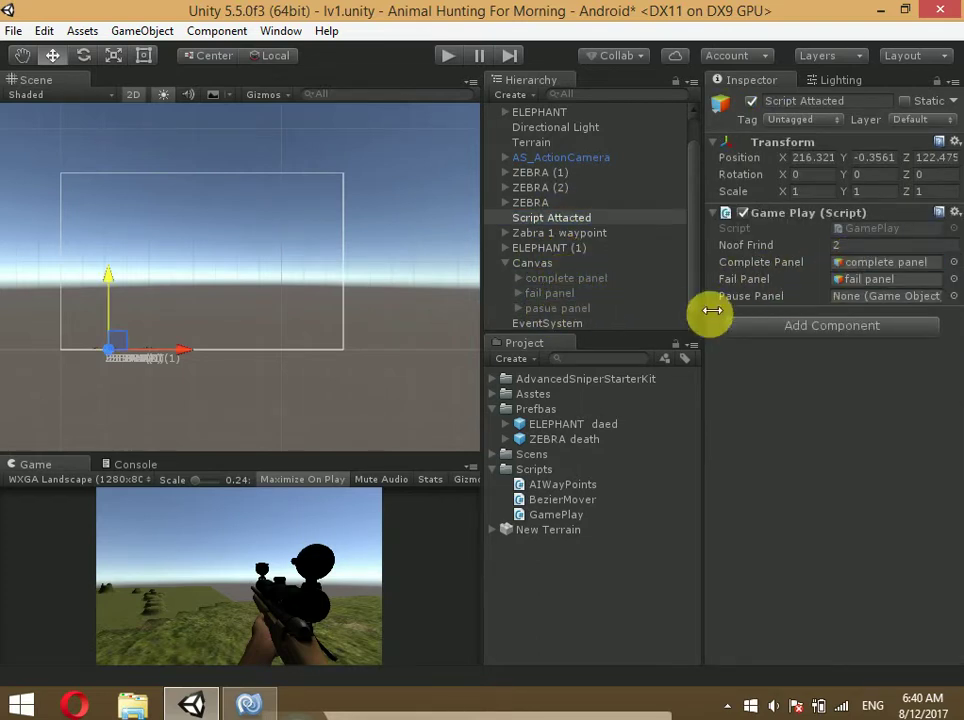
drag(549, 308, 850, 302)
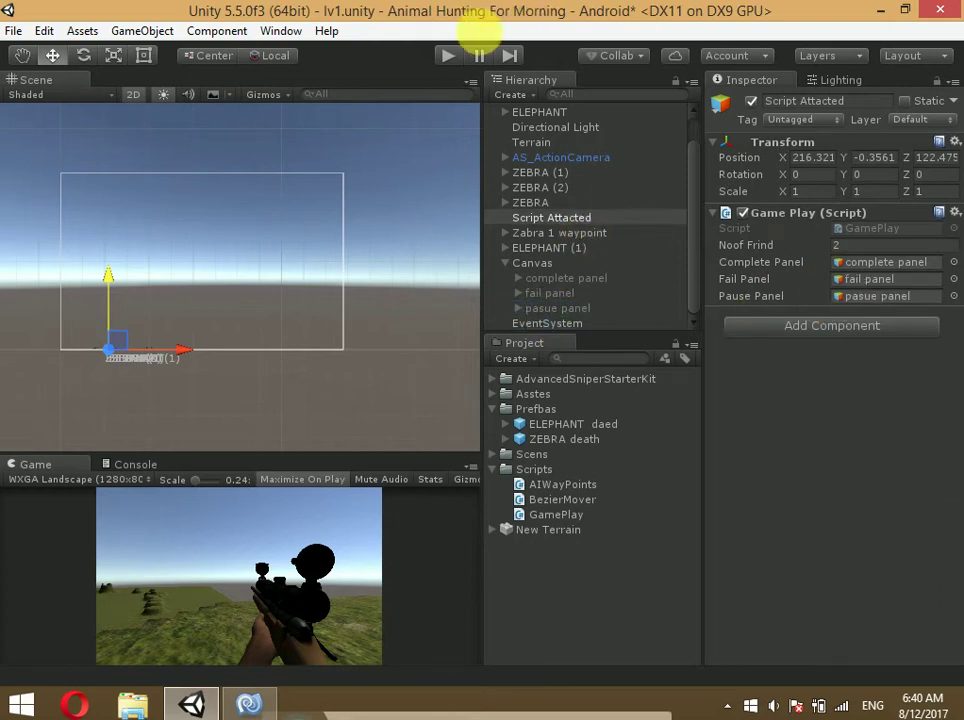
key(ctrl+s)
click(445, 60)
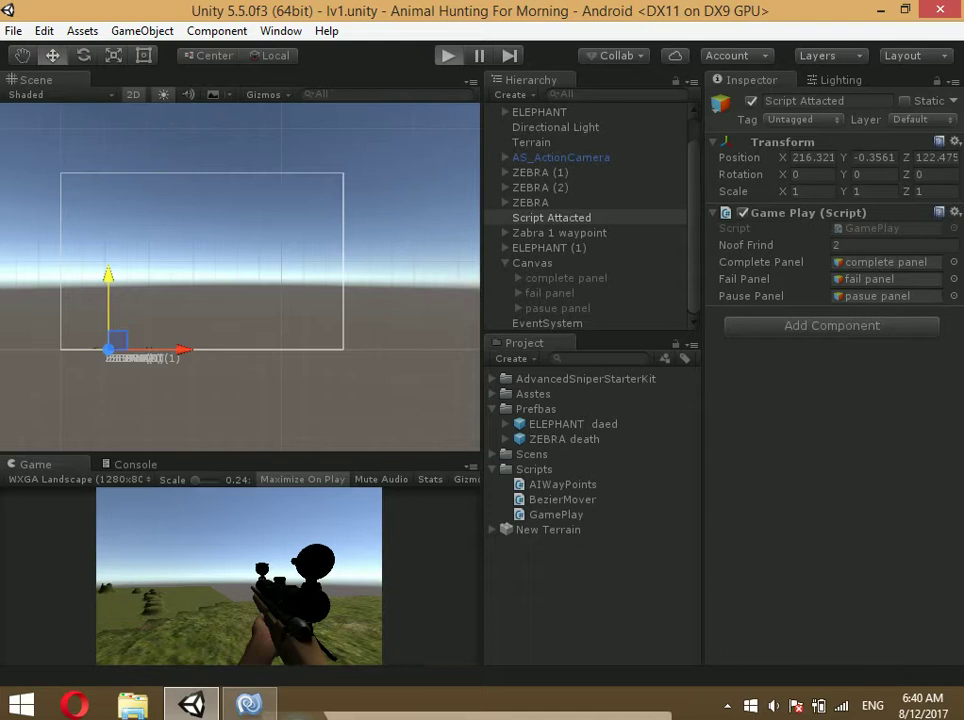
Play-test the lv1 level, aiming the rifle scope at the zebra and elephant
key(ctrl+p)
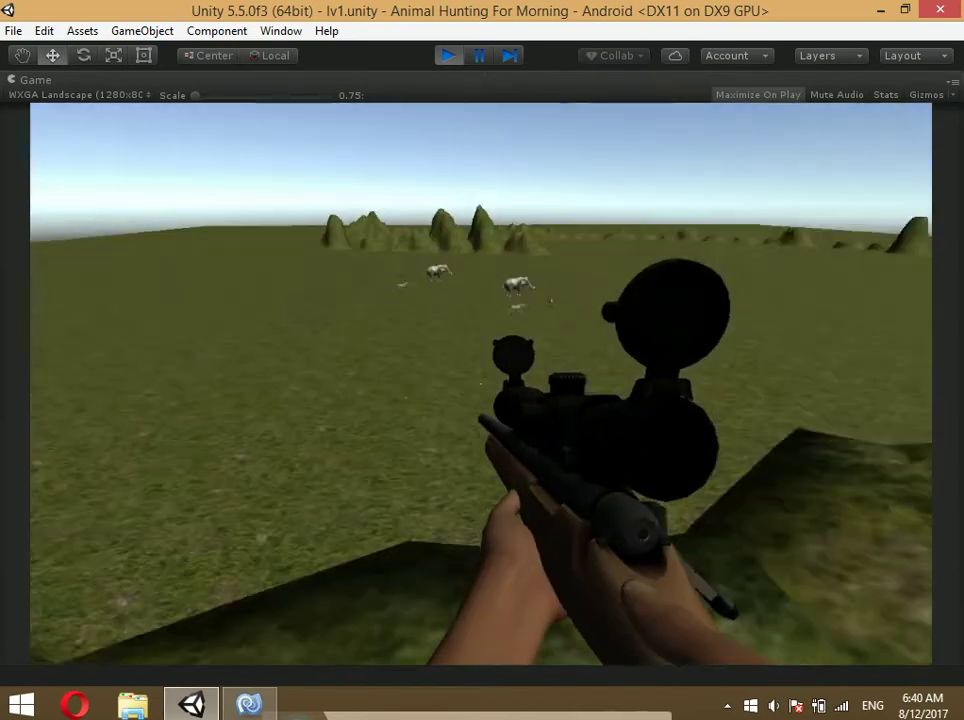
click(482, 383)
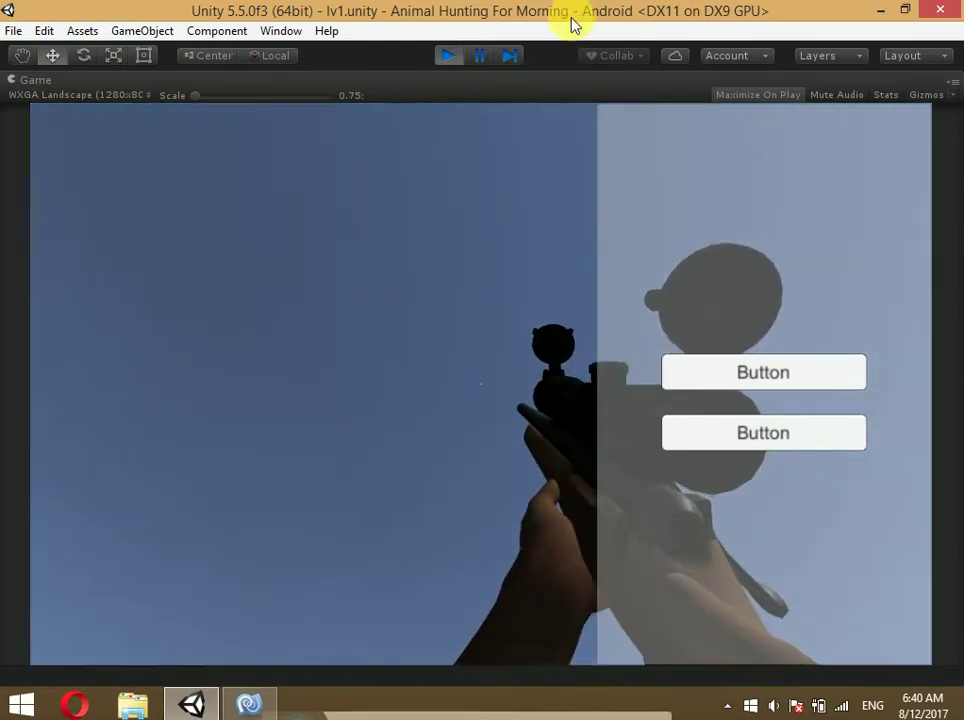
click(450, 55)
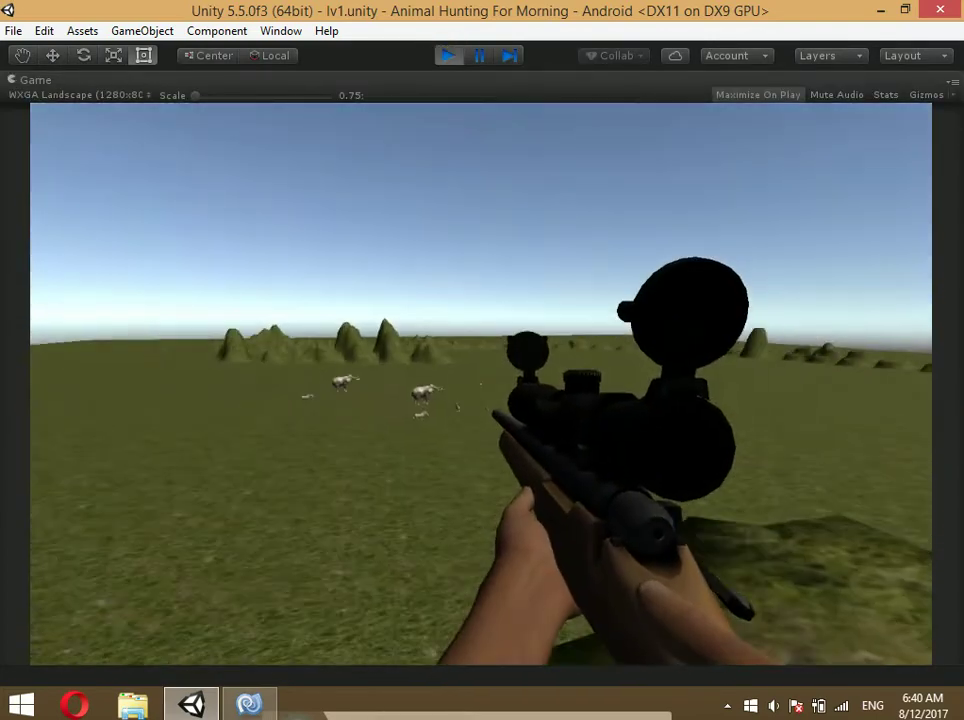
right_click(481, 384)
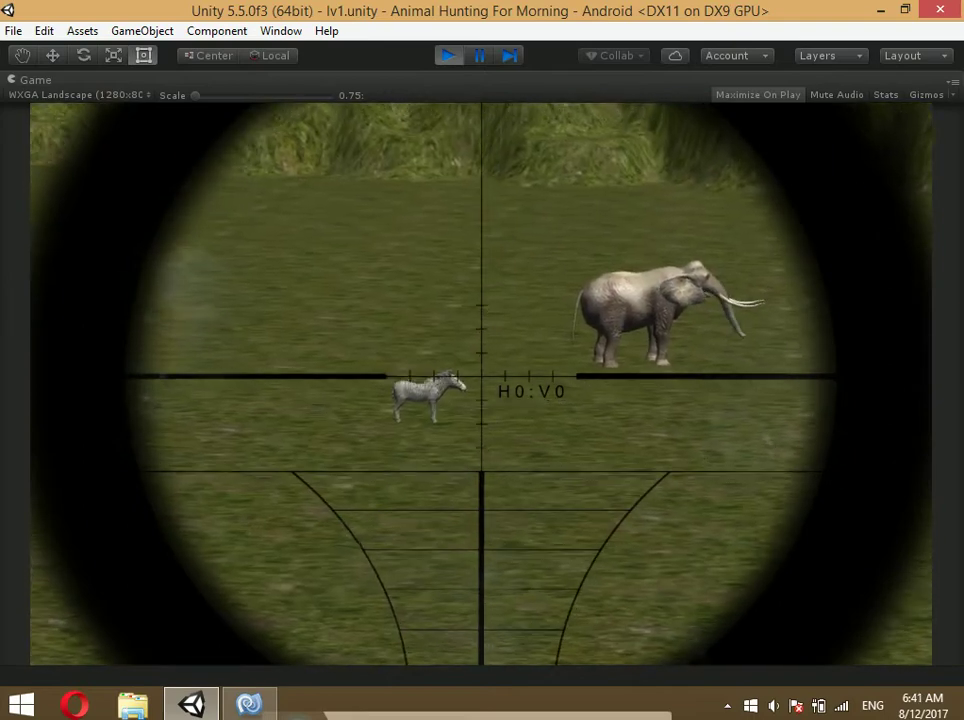
Shoot the zebra through the scope, then stop Play mode
click(481, 384)
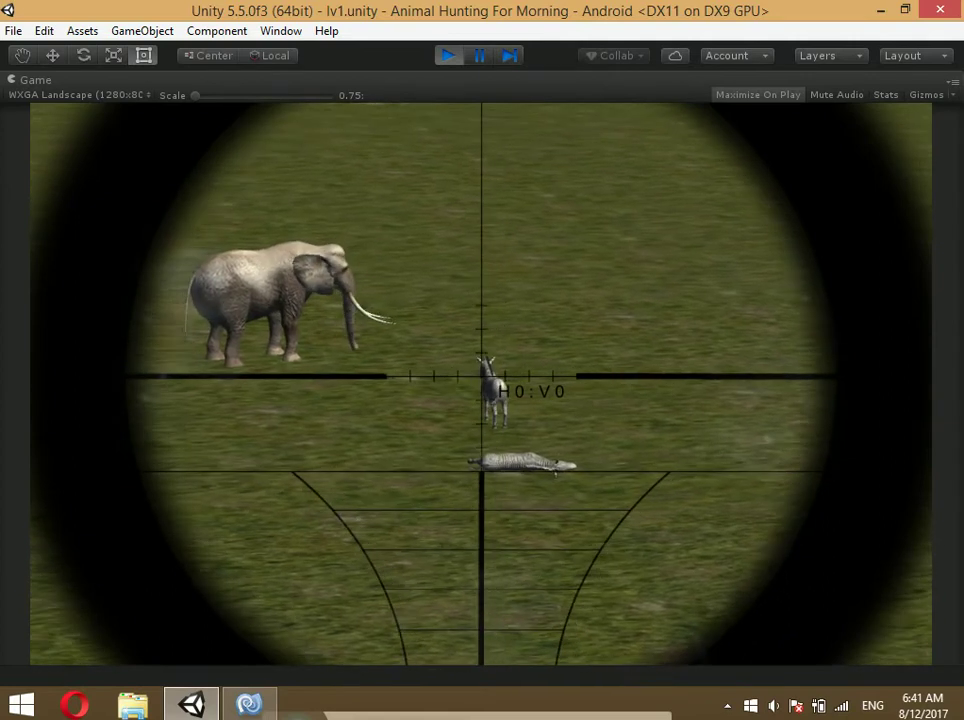
key(space)
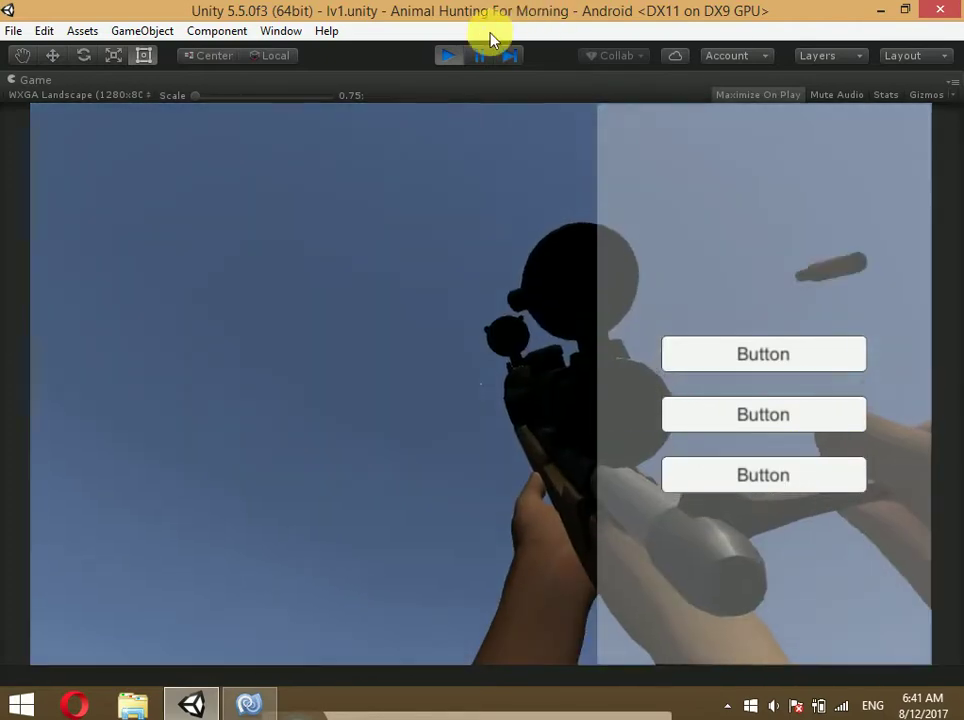
click(445, 57)
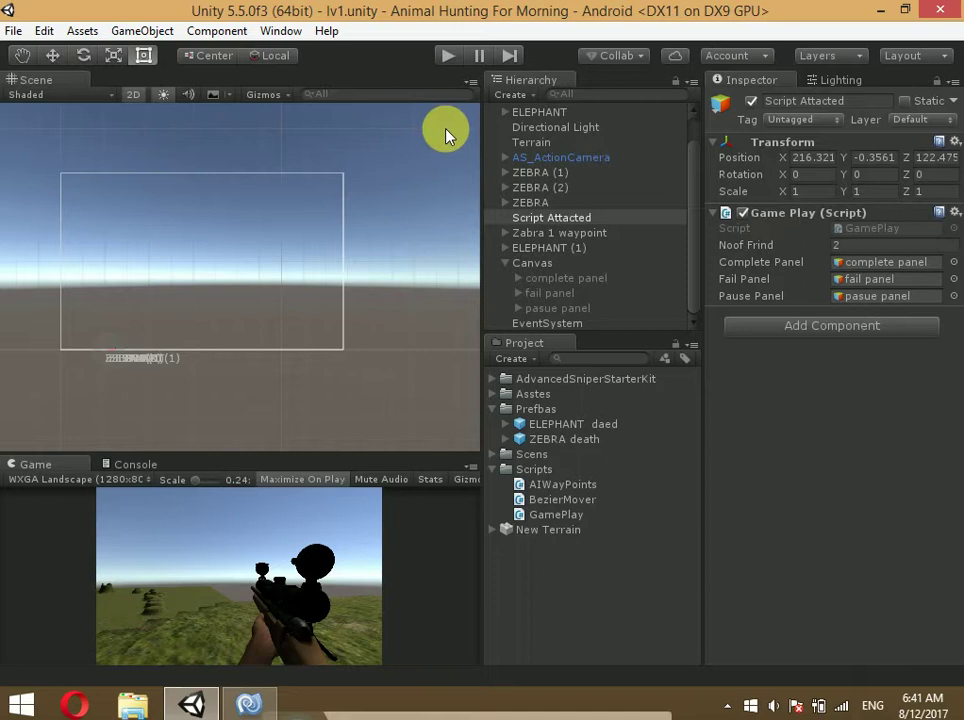
Switch the Scene view to 3D and orbit around ZEBRA (1) to frame the animals and mountains
click(132, 95)
key(w)
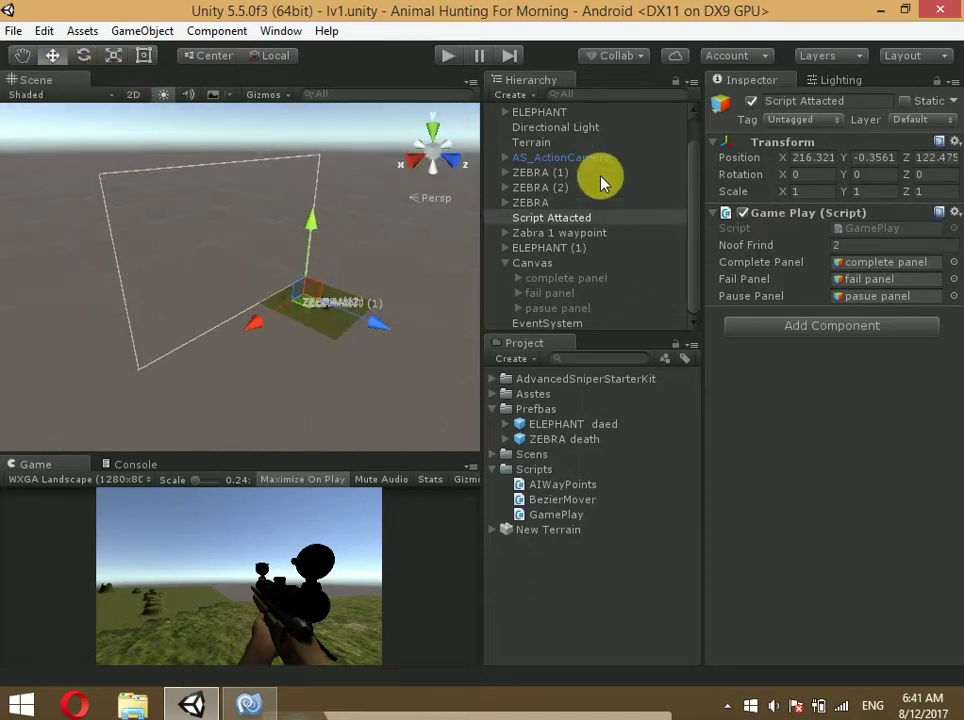
double_click(588, 175)
click(22, 55)
alt+drag(129, 226, 242, 280)
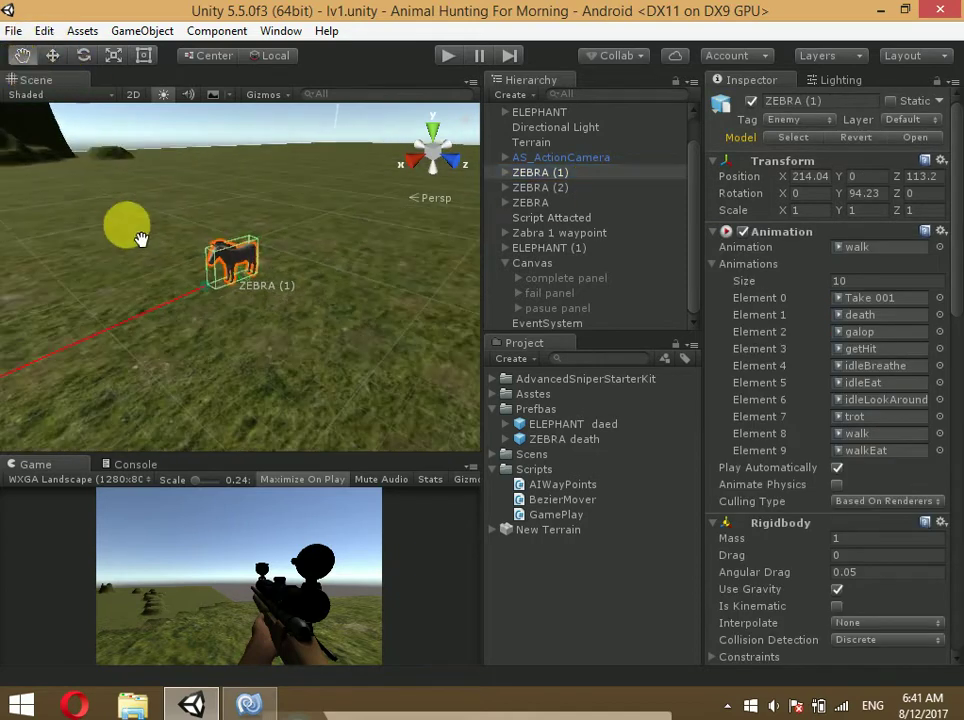
scroll(232, 276, down, 2)
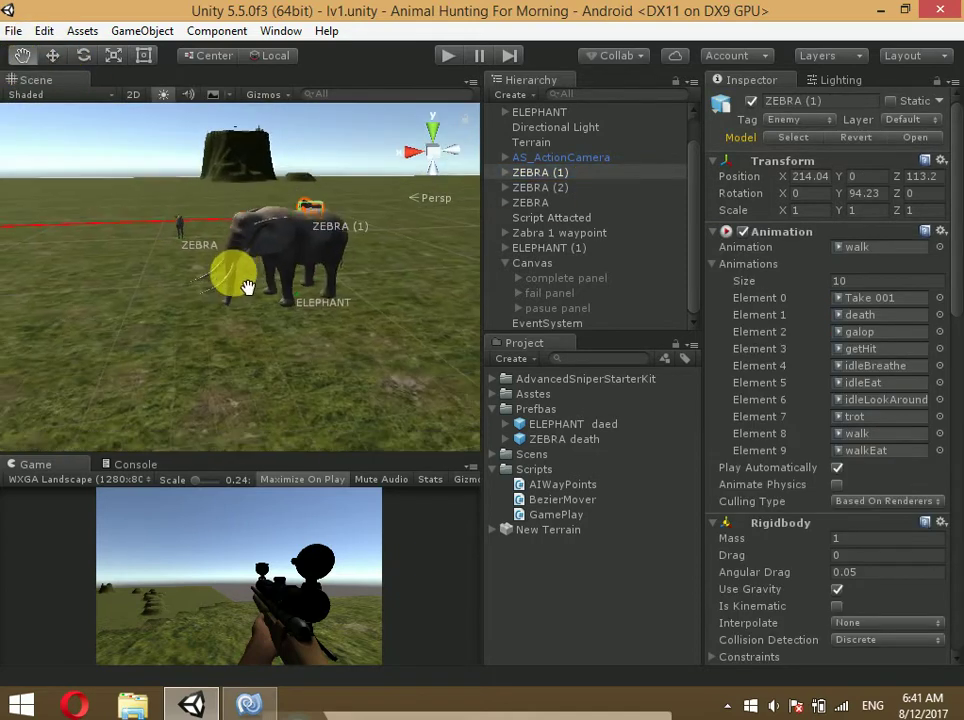
scroll(237, 275, down, 2)
scroll(254, 258, down, 2)
scroll(295, 266, down, 2)
scroll(252, 292, up, 3)
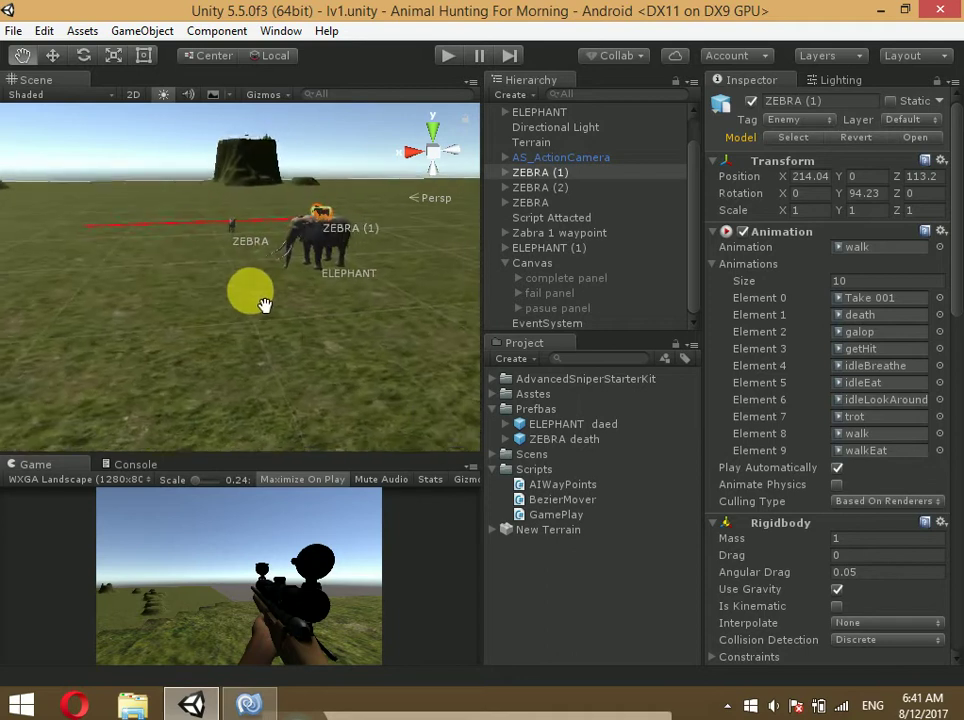
scroll(247, 294, up, 2)
mouse_move(247, 294)
alt+mouse_down()
mouse_move(340, 243)
mouse_move(369, 266)
mouse_move(379, 262)
mouse_move(228, 288)
mouse_move(318, 301)
alt+mouse_up()
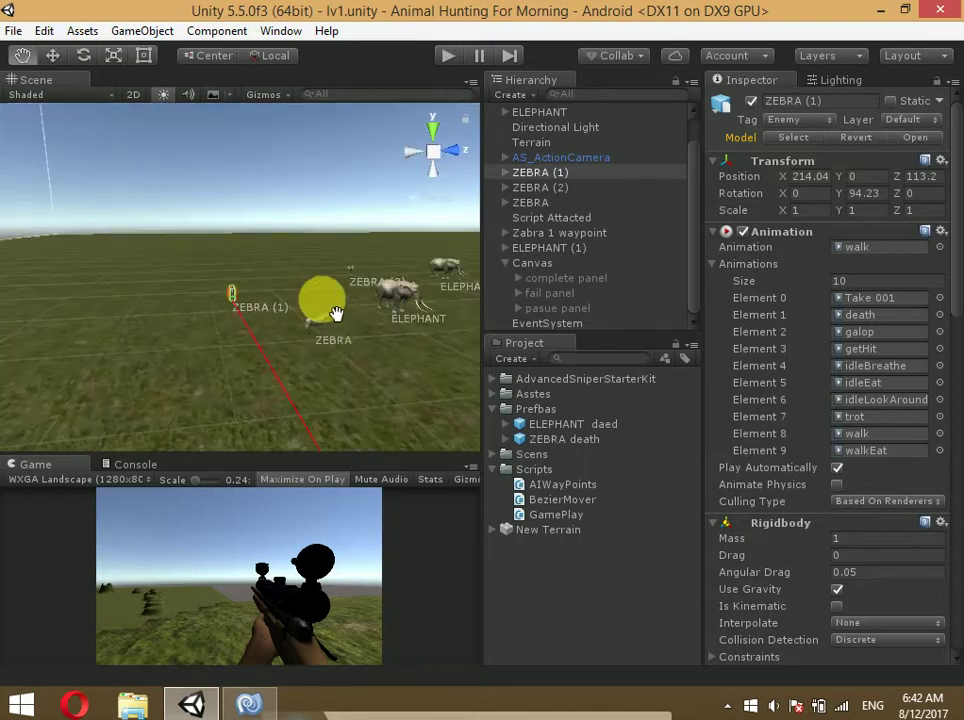
scroll(215, 290, down, 5)
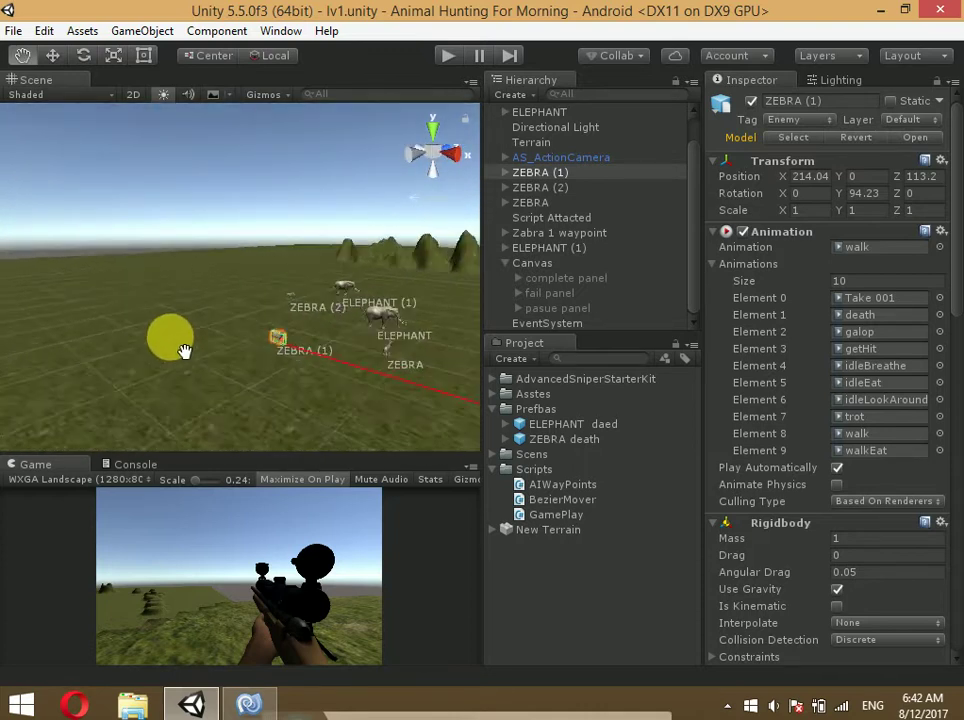
scroll(226, 307, up, 3)
scroll(226, 290, up, 3)
mouse_move(240, 255)
alt+mouse_down()
mouse_move(189, 279)
mouse_move(249, 291)
alt+mouse_up()
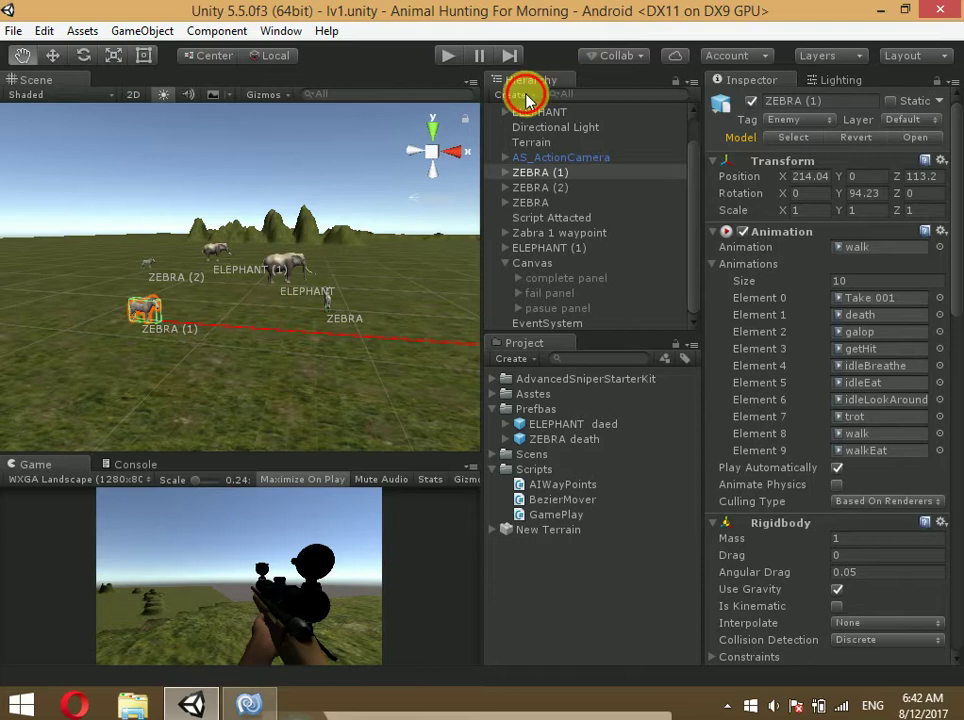
Create a new camera and align it with the current Scene view
click(528, 97)
click(570, 280)
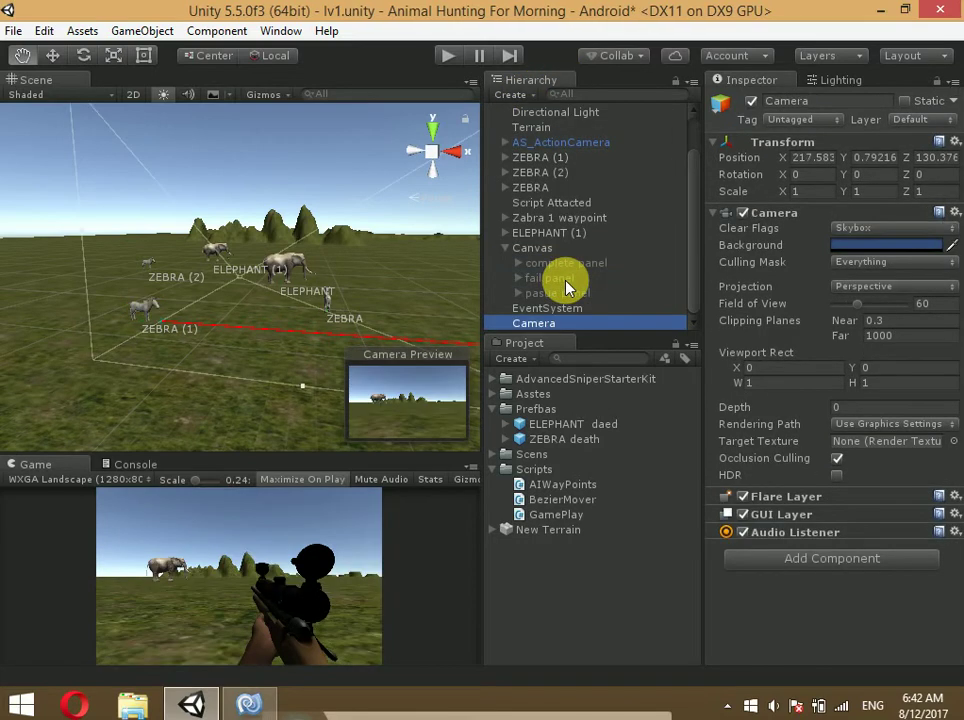
alt+drag(135, 293, 161, 279)
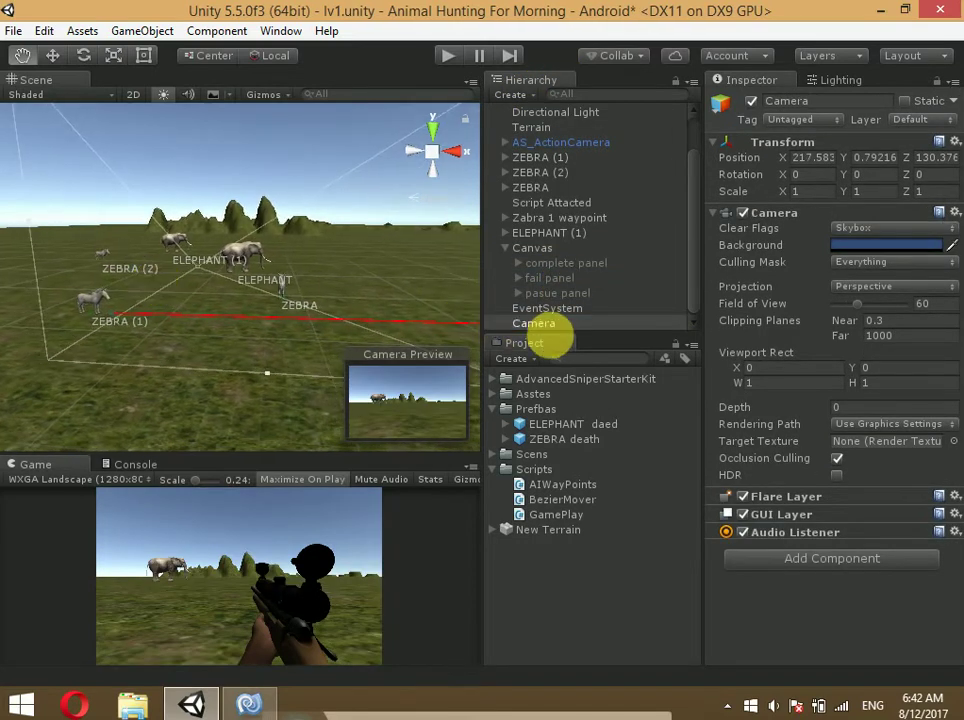
click(135, 30)
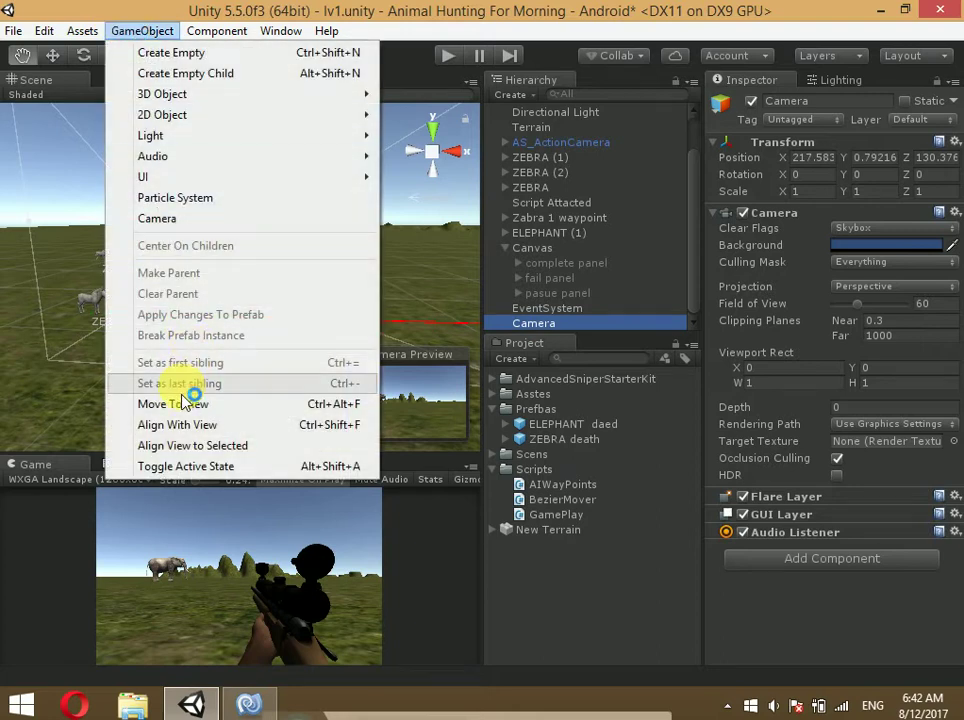
click(206, 425)
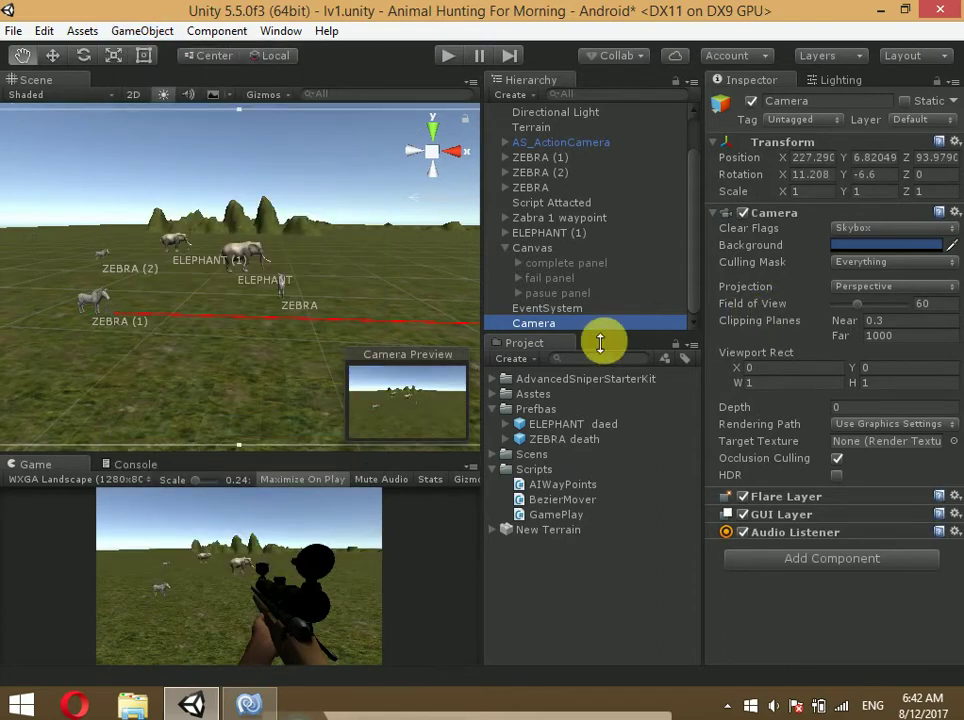
Rename the new camera to 'panel cam'
key(F2)
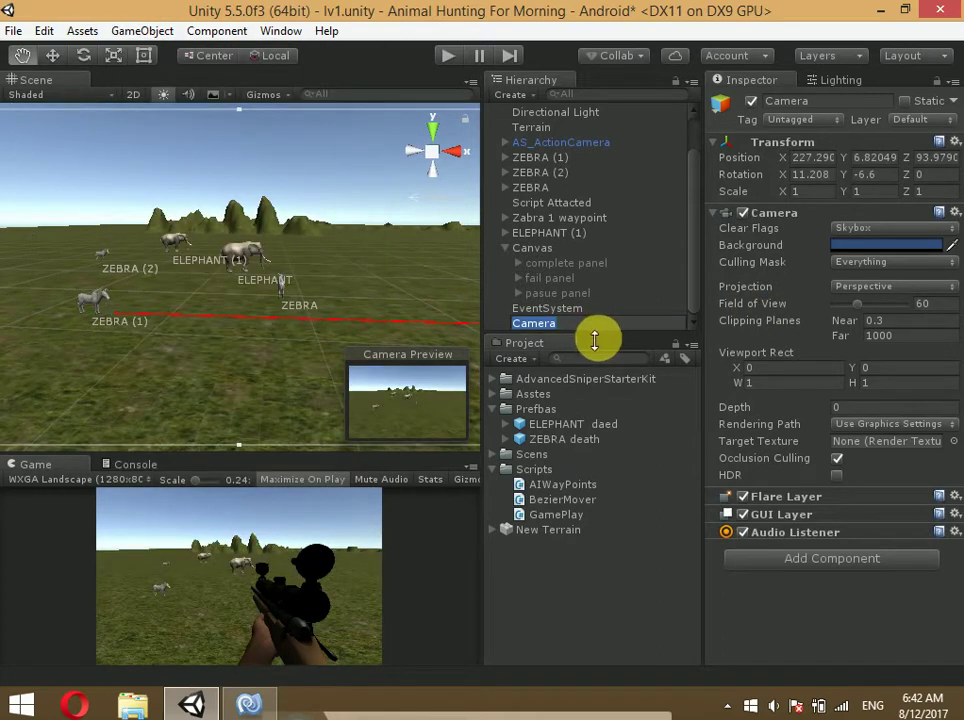
text(fail, com)
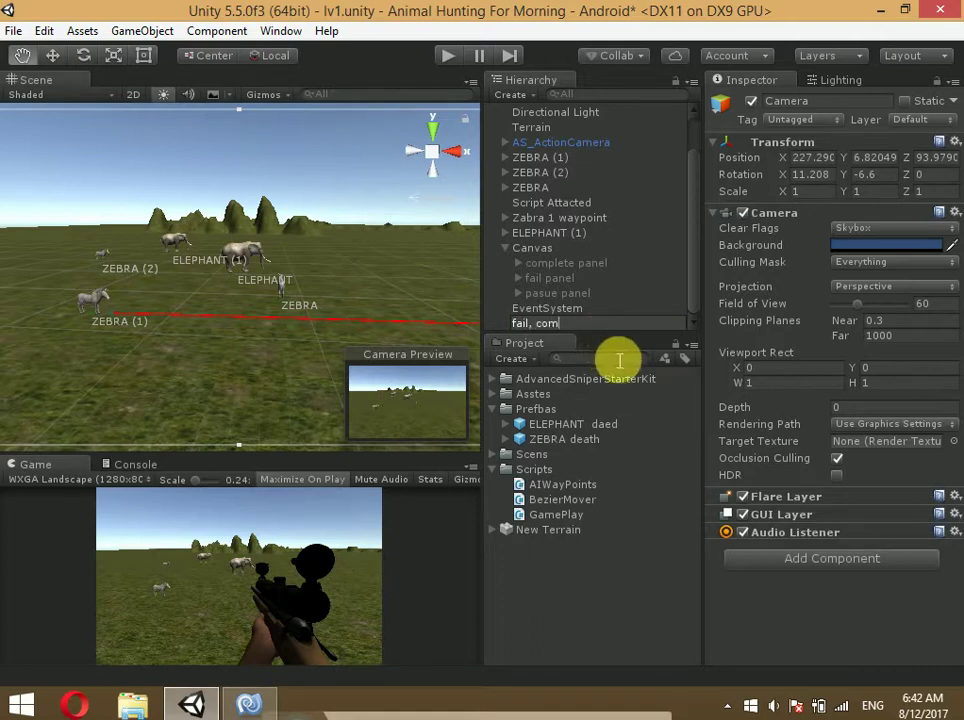
text(plete,)
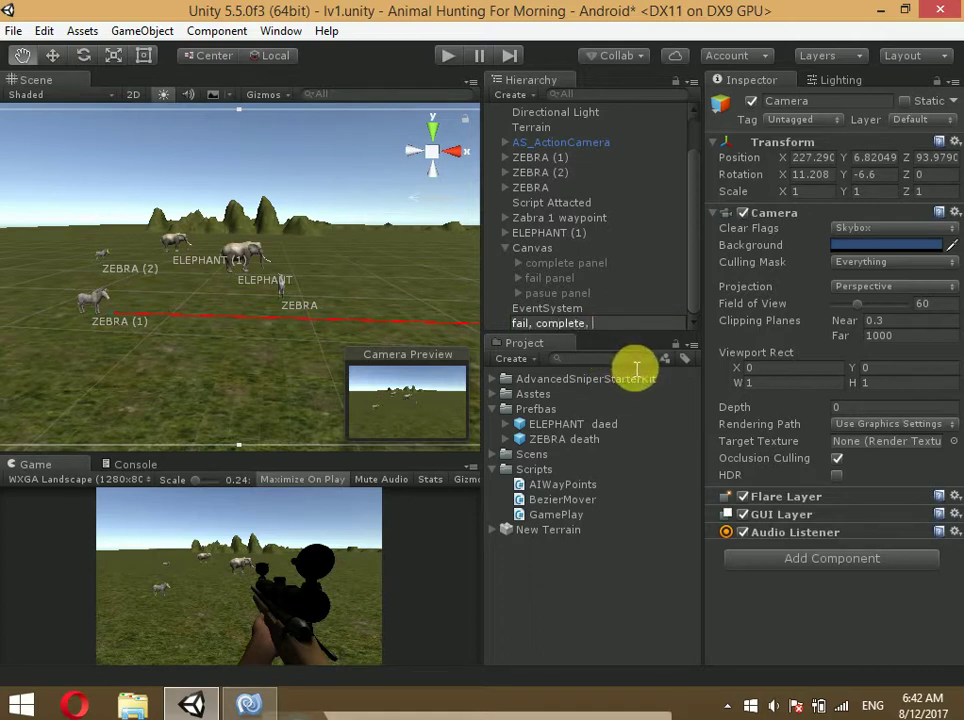
key(ctrl+a)
key(BackSpace)
text(pane)
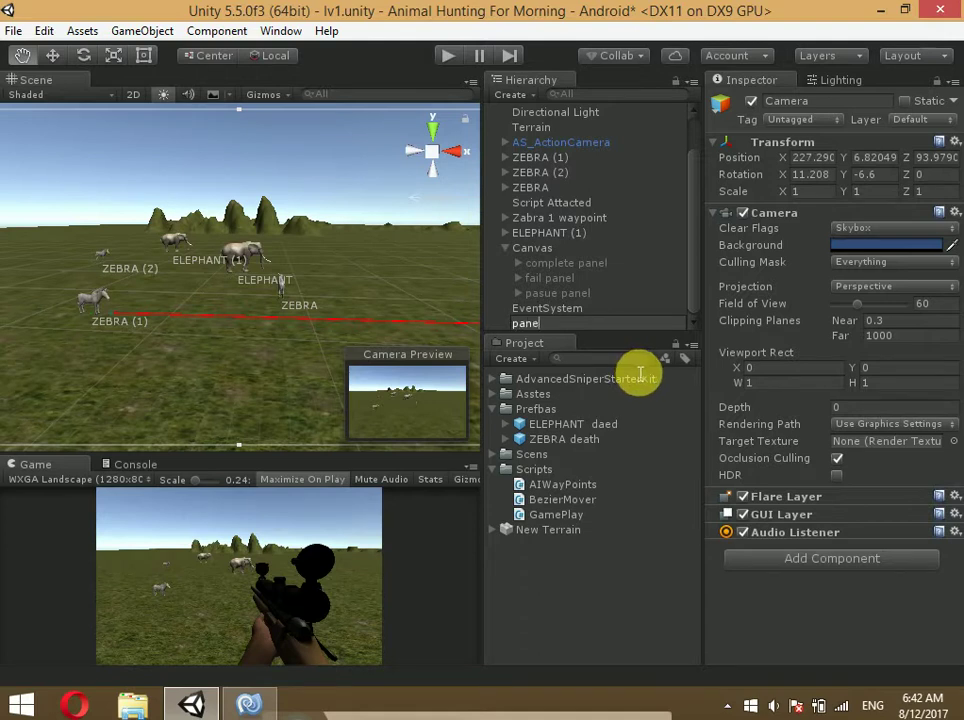
key(Return)
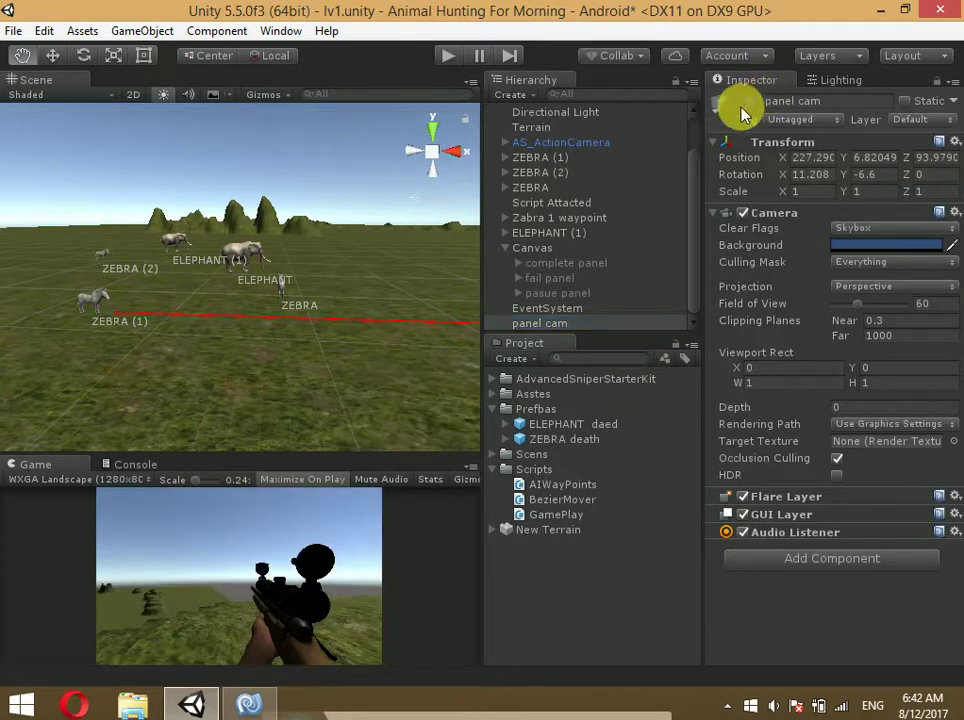
Declare a public GameObject panelCam field in GamePlay.cs and save
click(283, 703)
click(248, 703)
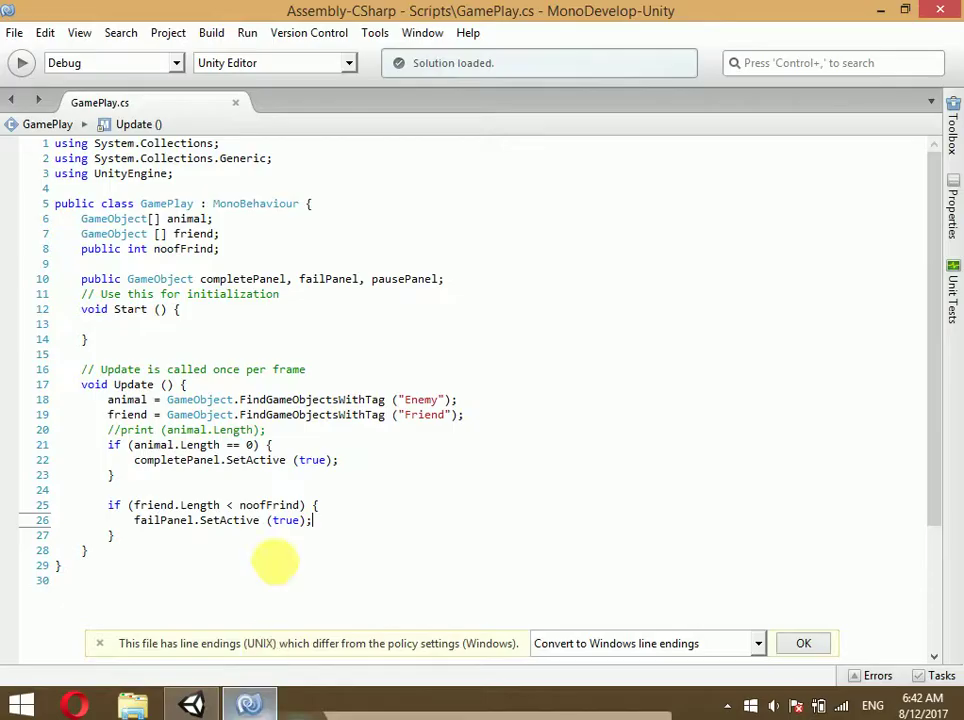
drag(226, 234, 232, 246)
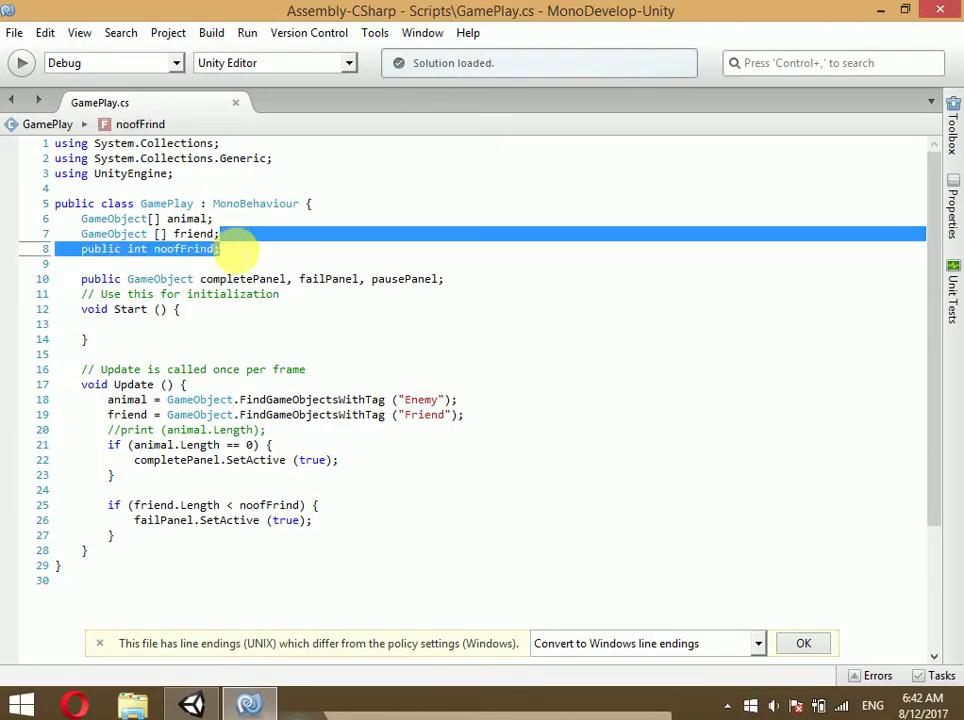
key(Down)
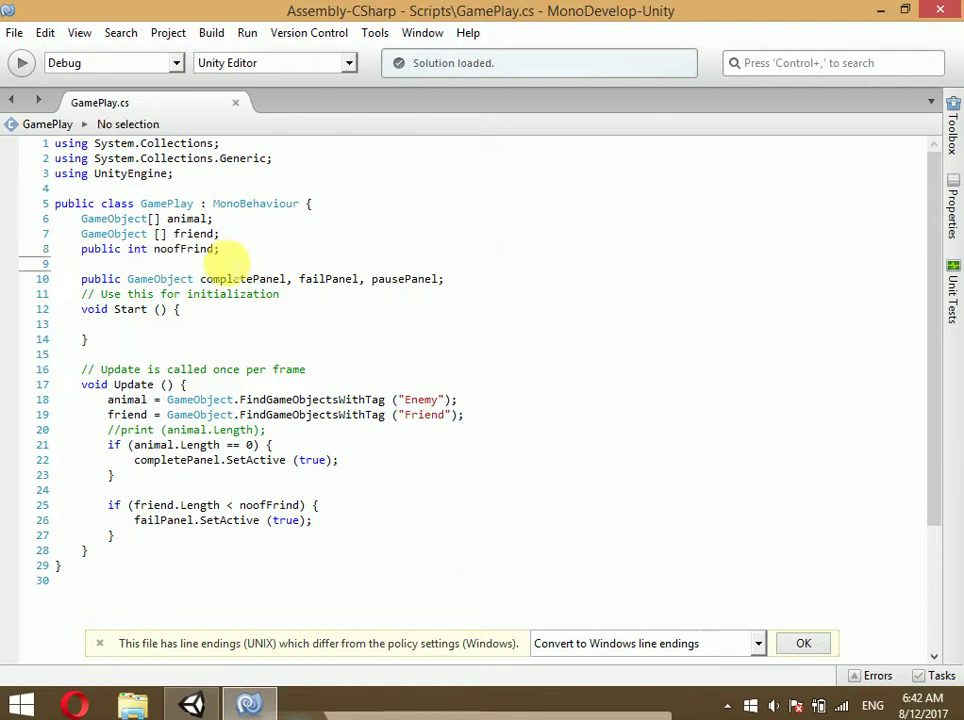
text(public gam)
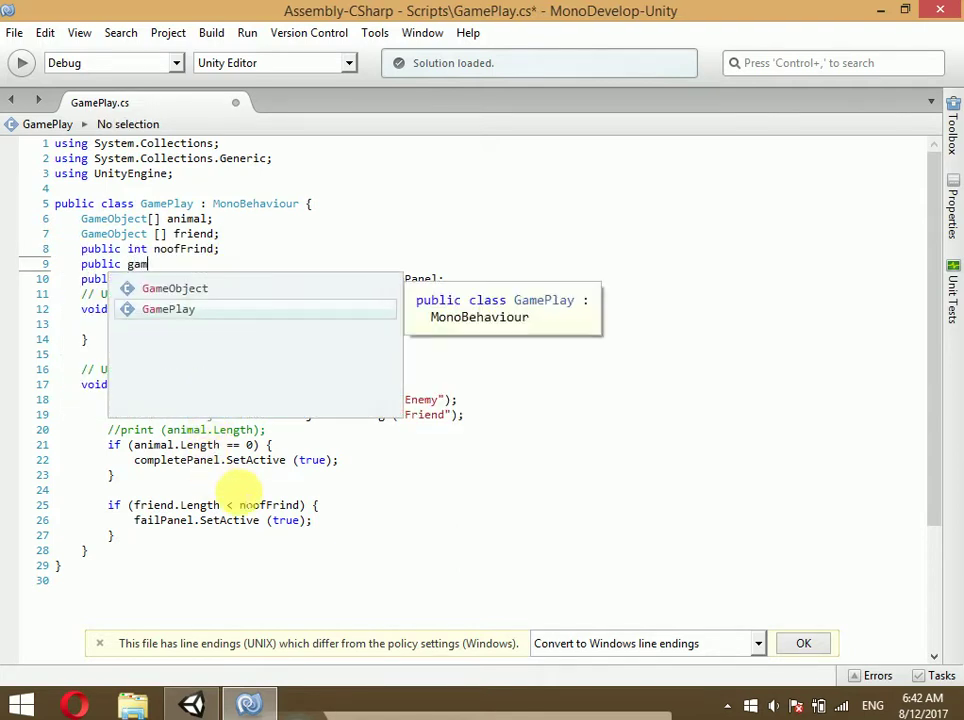
key(Up)
key(Return)
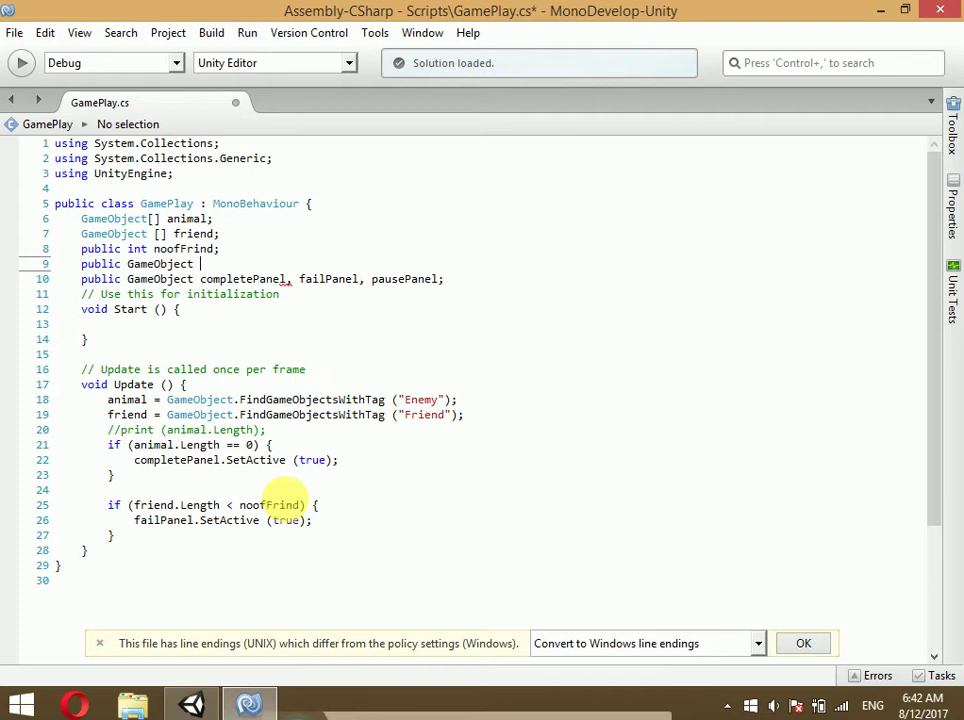
right_click(287, 508)
key(Escape)
text(e)
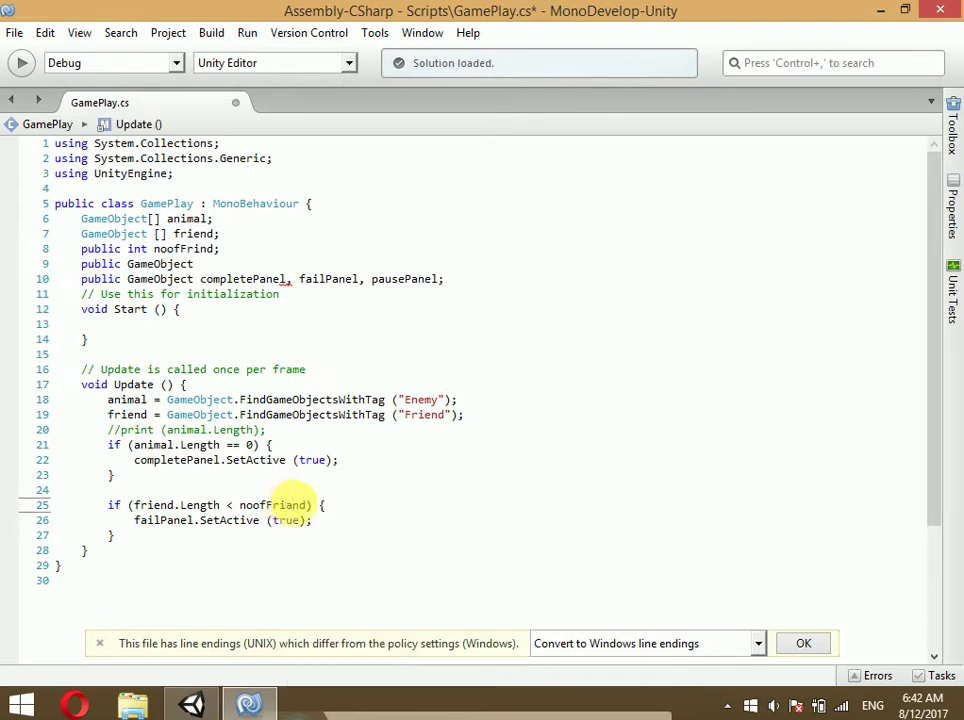
key(BackSpace)
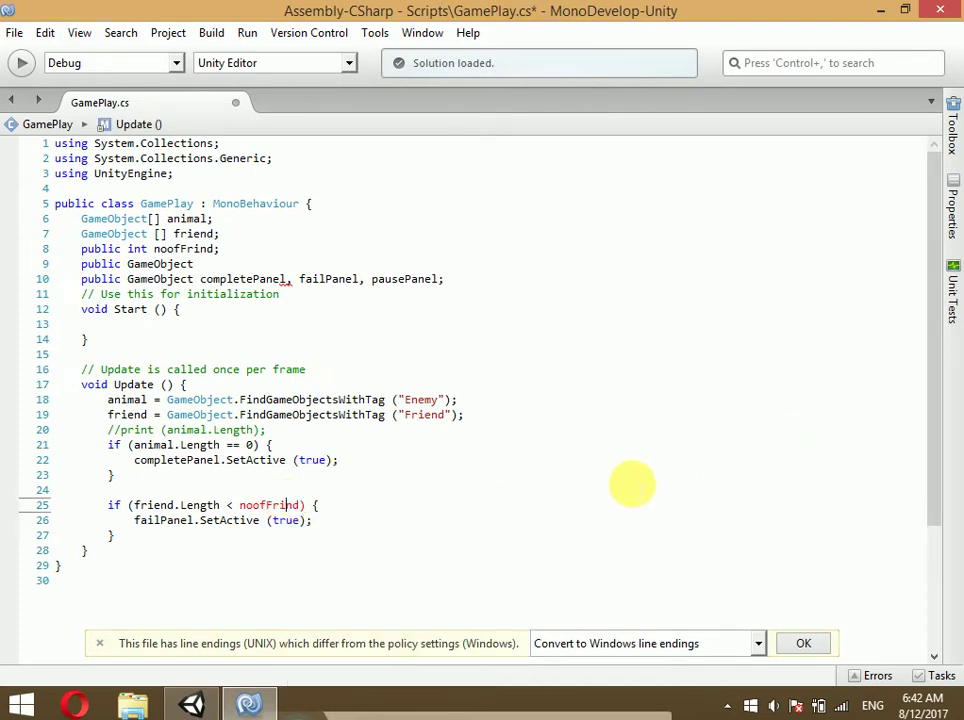
key(Up)
key(Up)
key(Up)
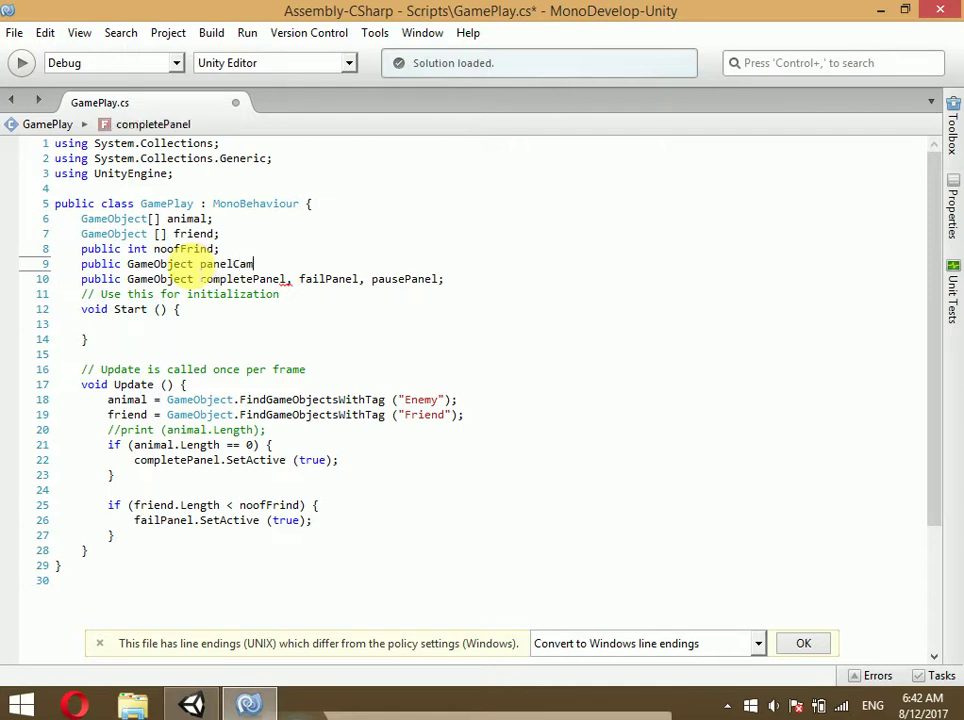
text(;)
key(ctrl+s)
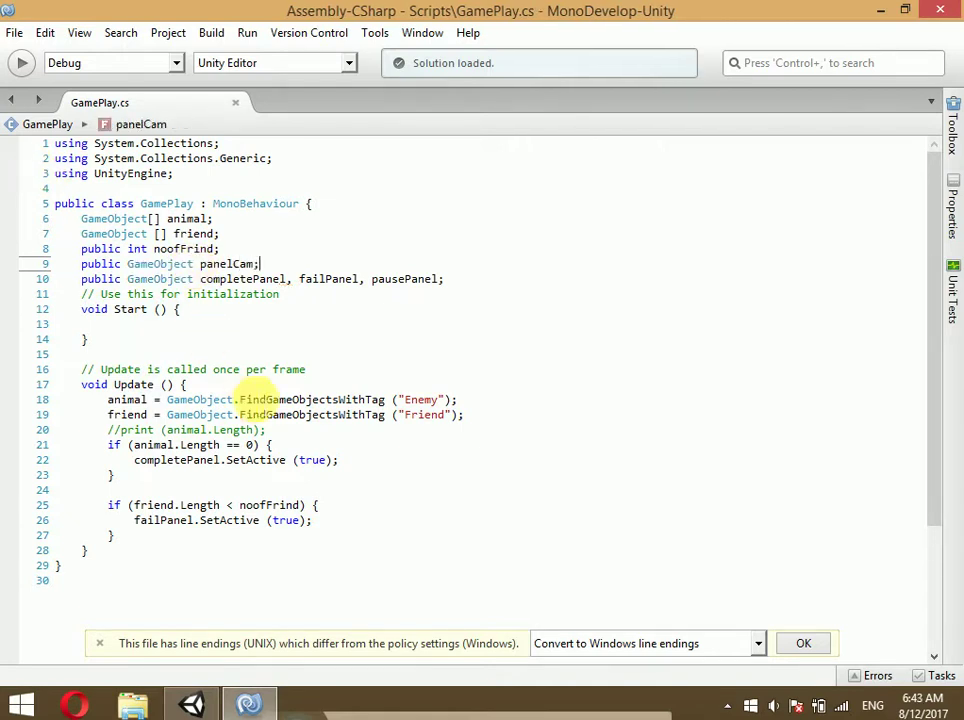
Add panelCam.SetActive(true) after the completePanel activation line in the win branch
click(362, 458)
key(Return)
text(p)
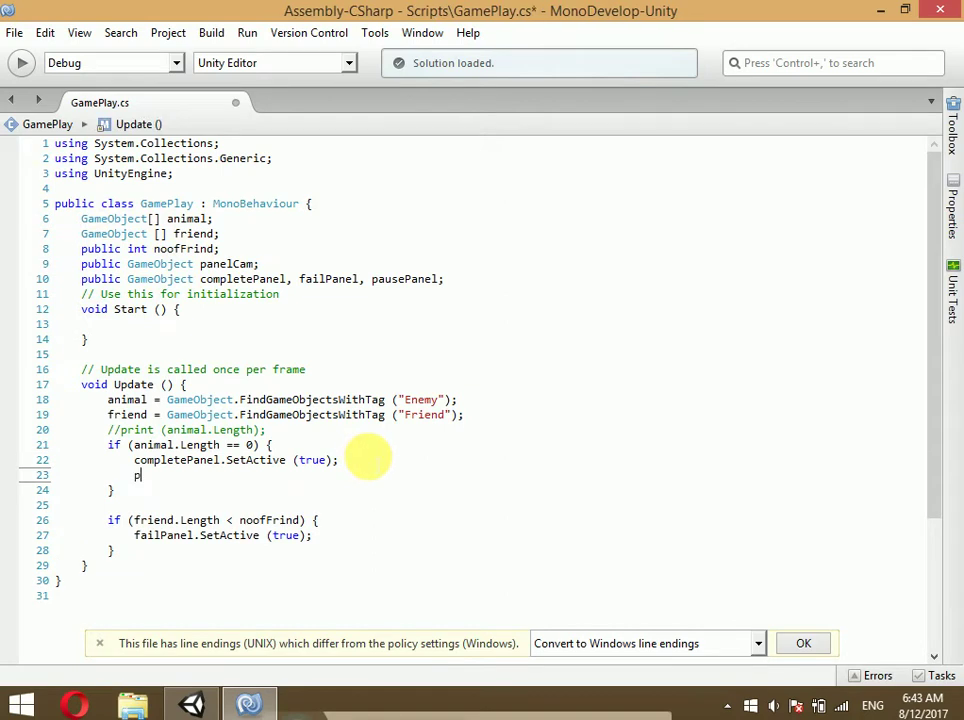
text(ane)
key(Return)
text(.set)
key(Return)
text(()
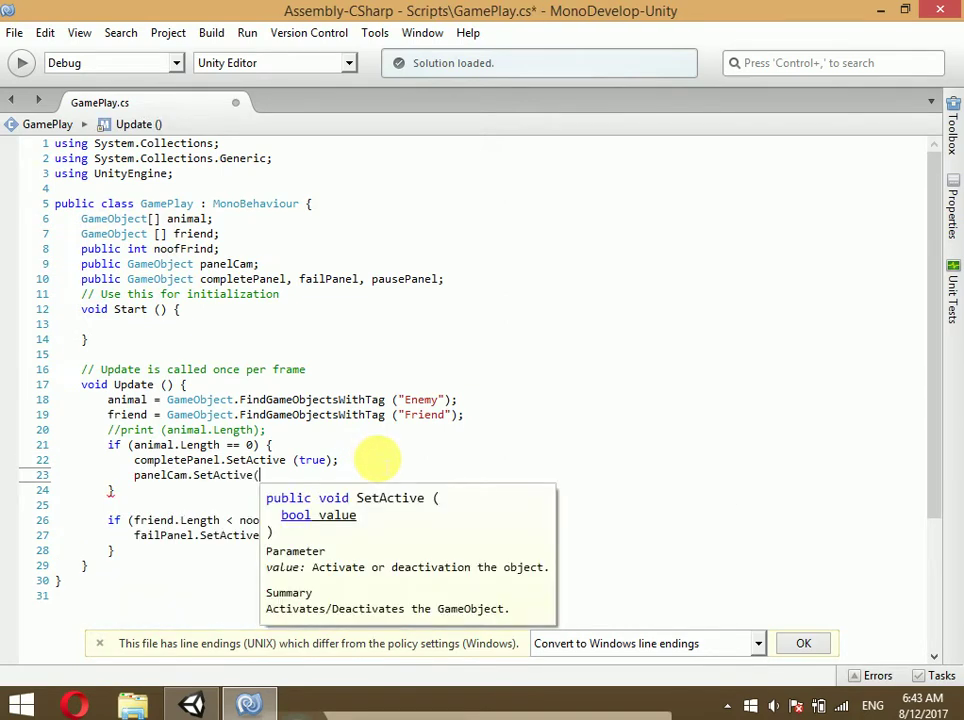
text(Tru)
key(Return)
key(ctrl+z)
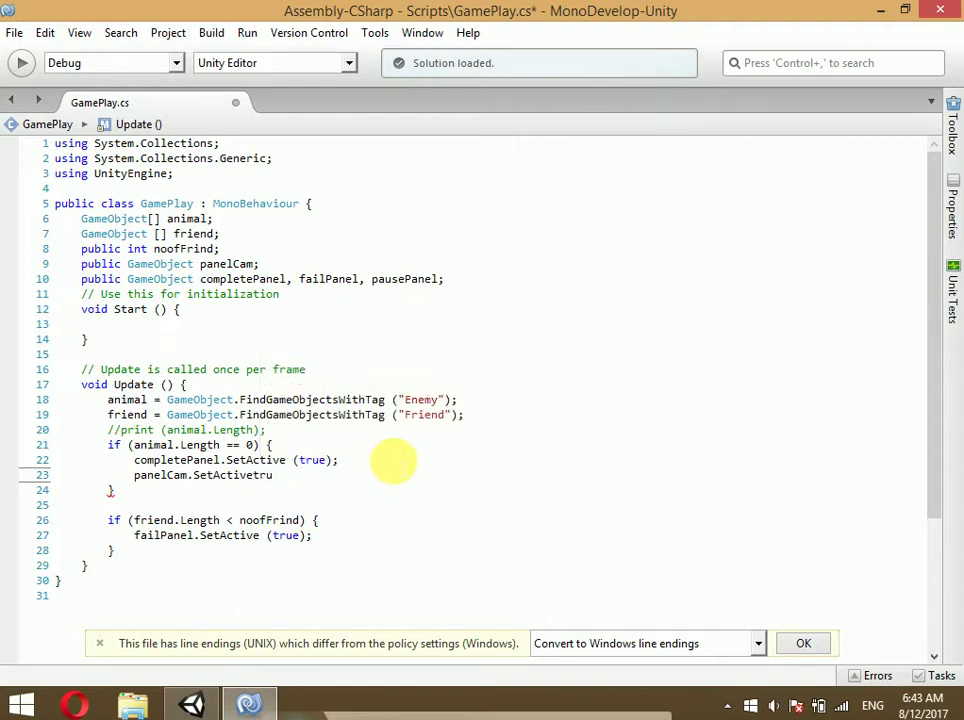
key(ctrl+space)
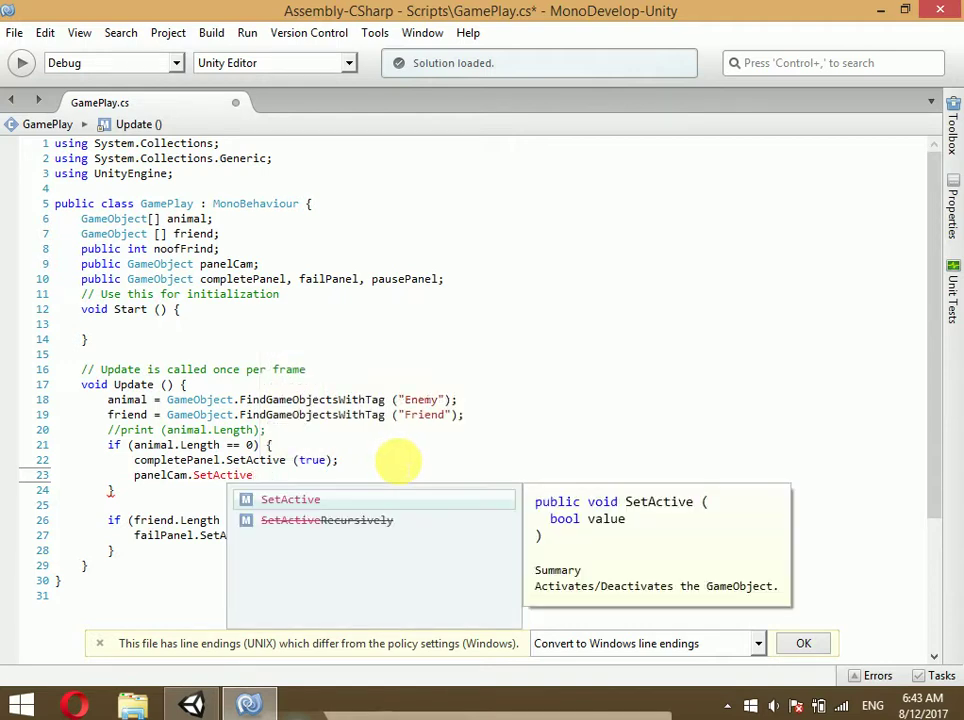
key(Escape)
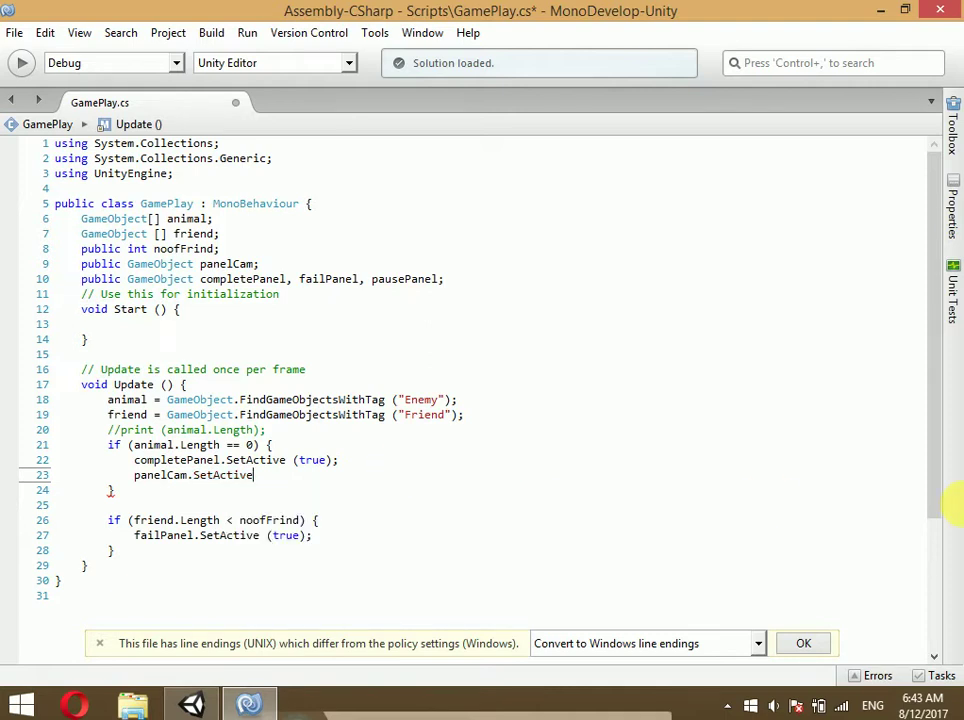
text((tru)
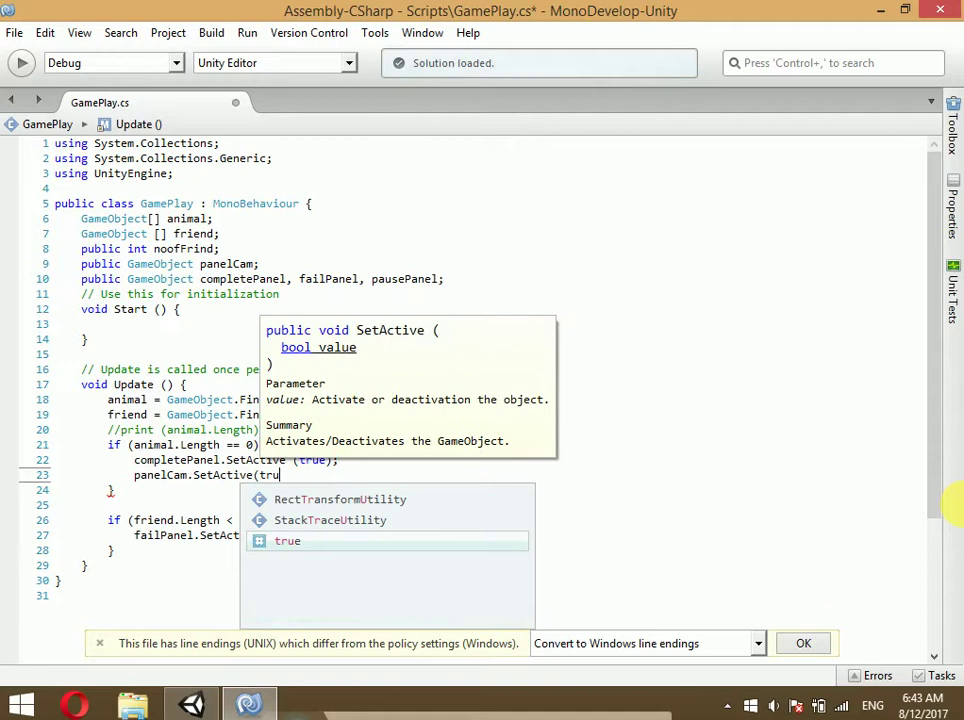
key(Return)
text();)
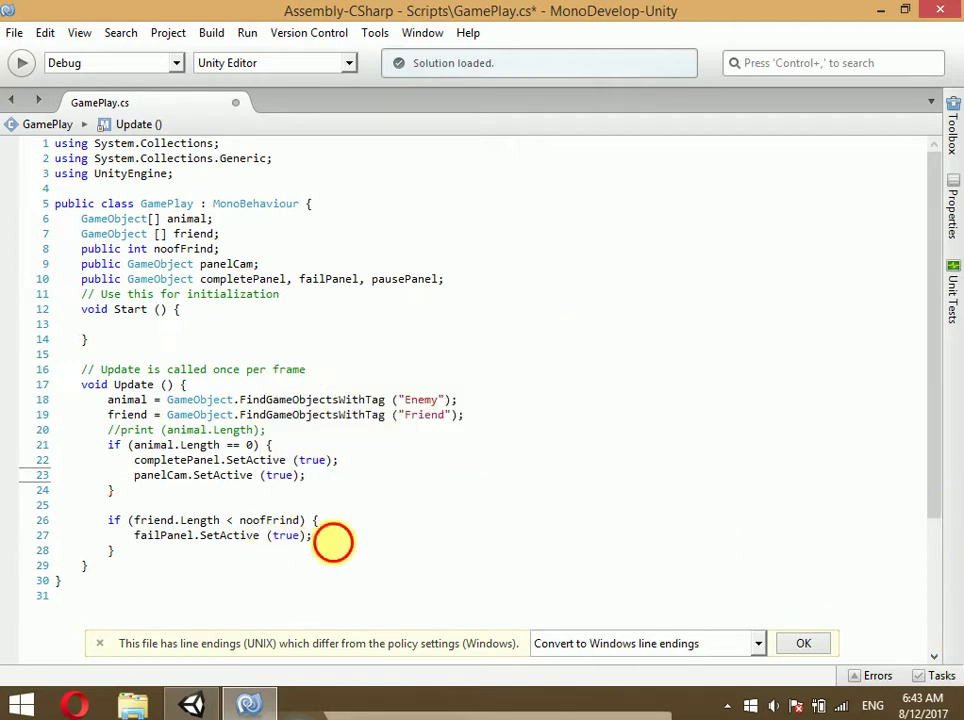
Add panelCam.SetActive(true) after the failPanel activation line and save the script
click(333, 538)
key(Return)
text(pane)
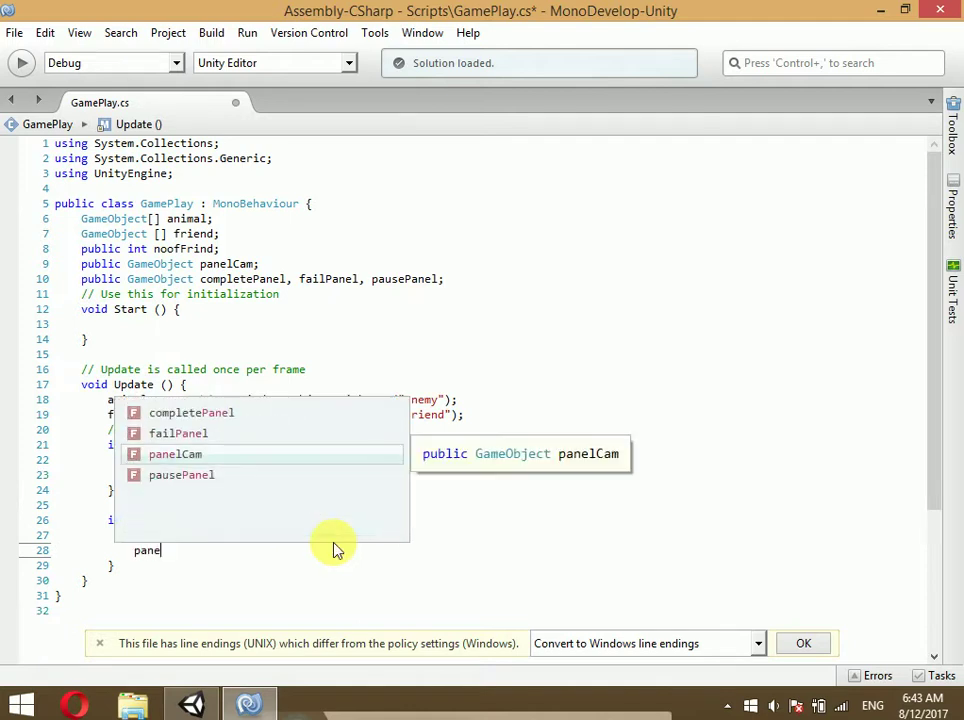
key(Return)
text(.set)
key(Return)
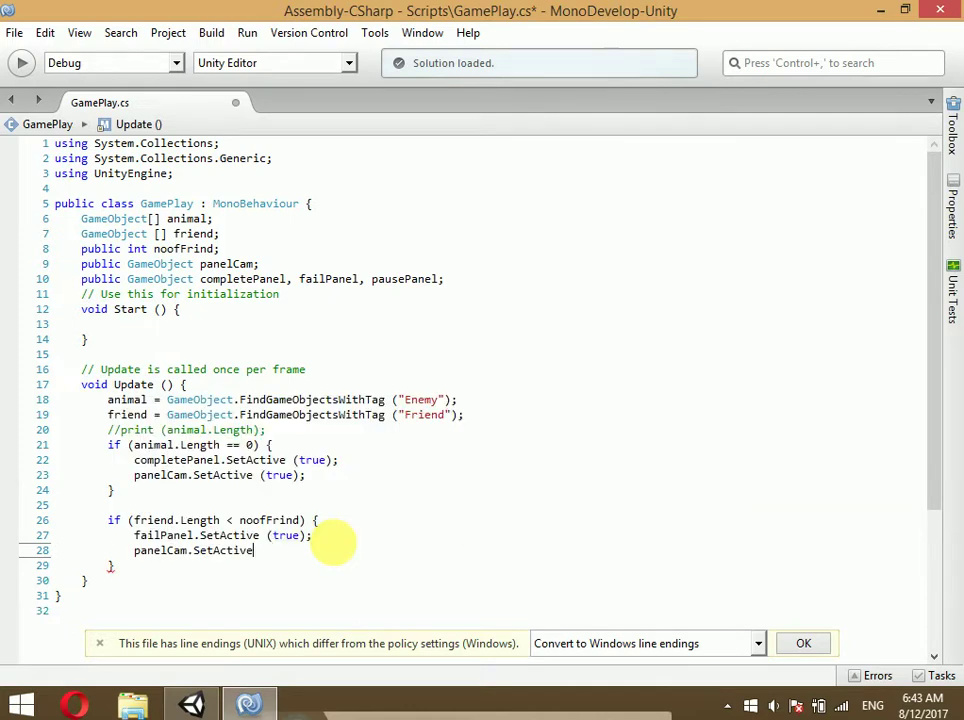
text((tru)
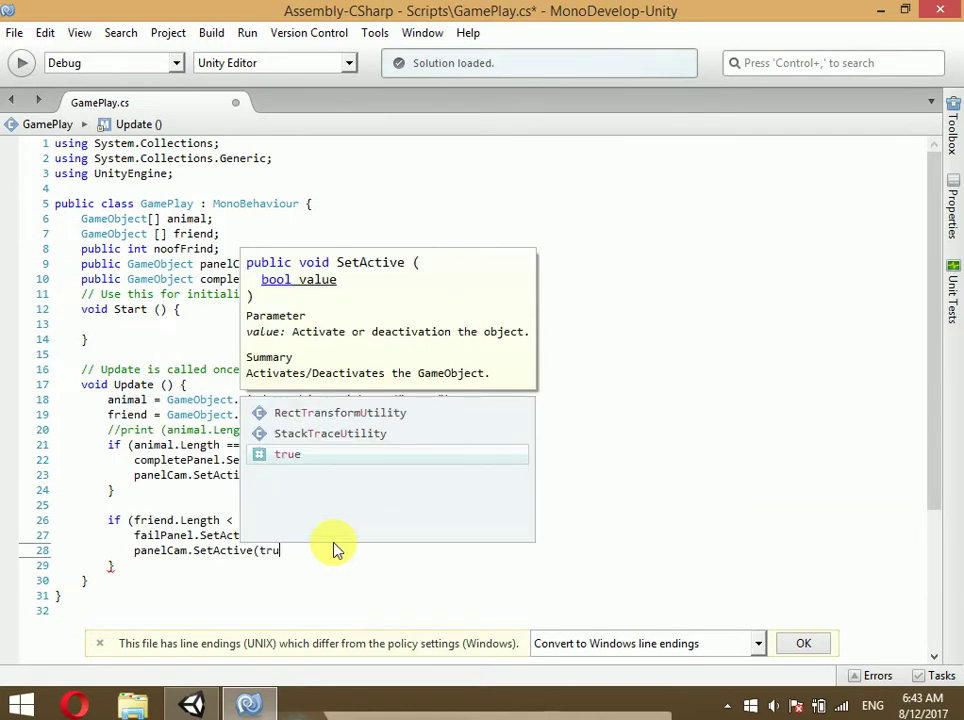
text(e);)
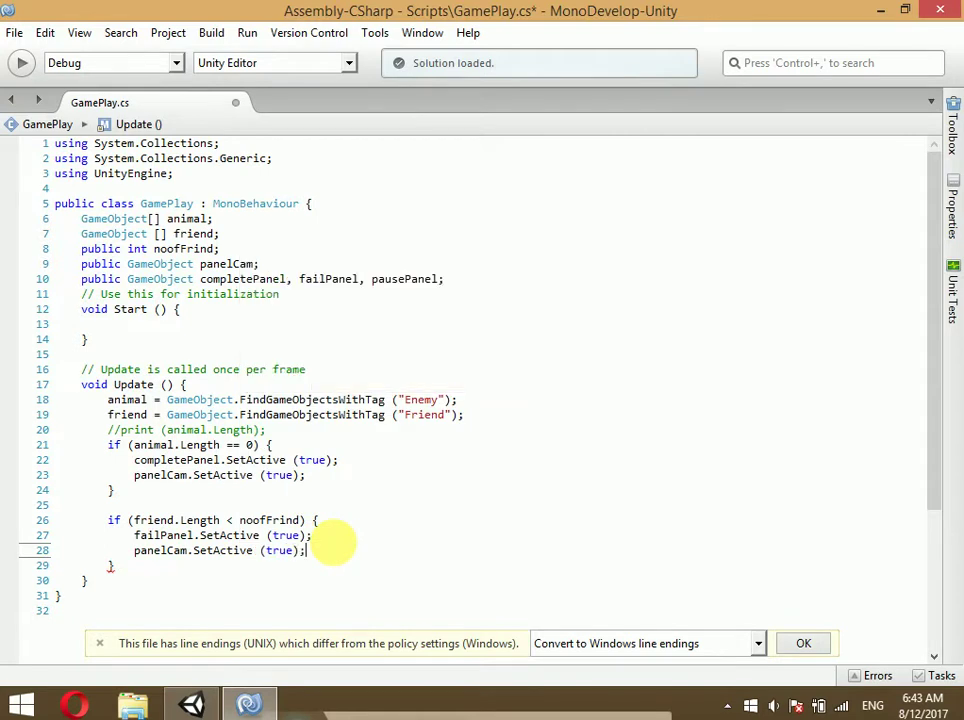
key(ctrl+s)
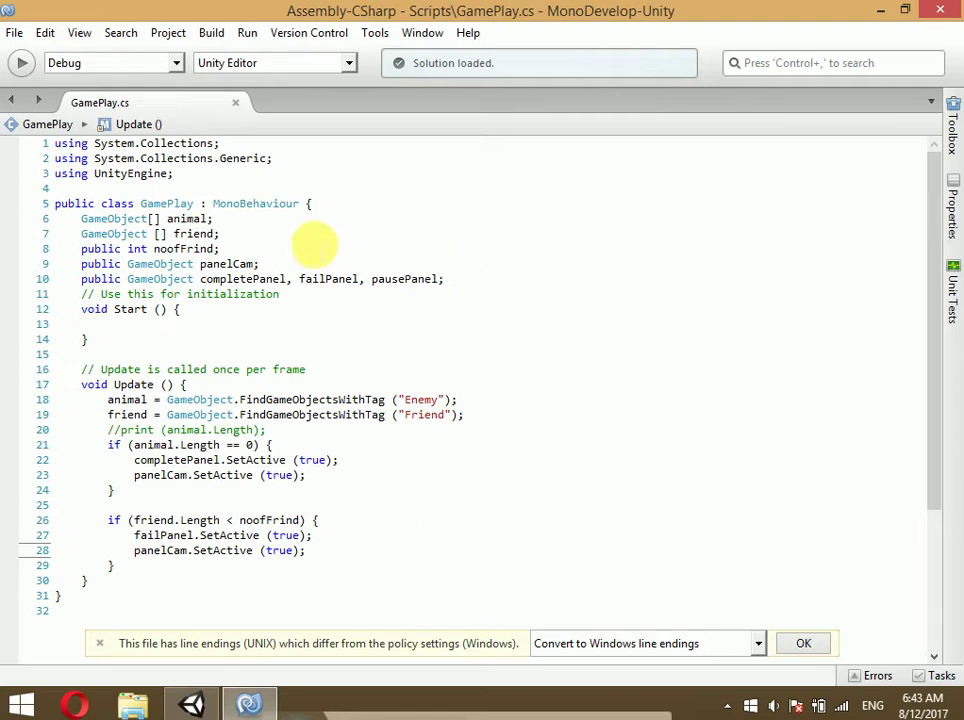
Declare a public GameObject player field below panelCam
click(288, 263)
key(Return)
text(p)
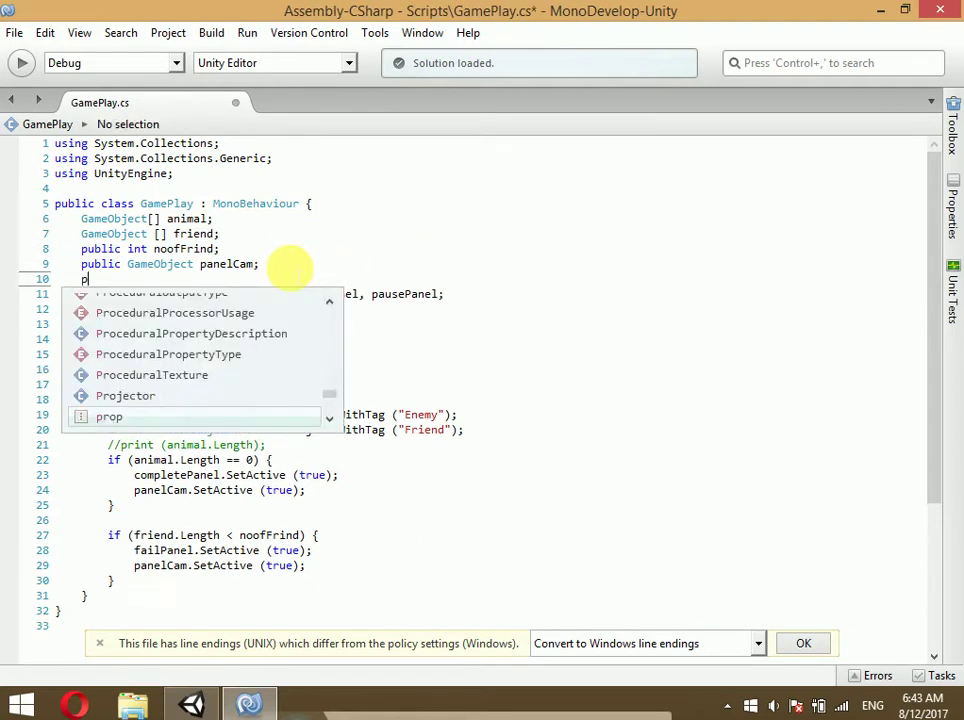
text(ublic gameo)
key(Return)
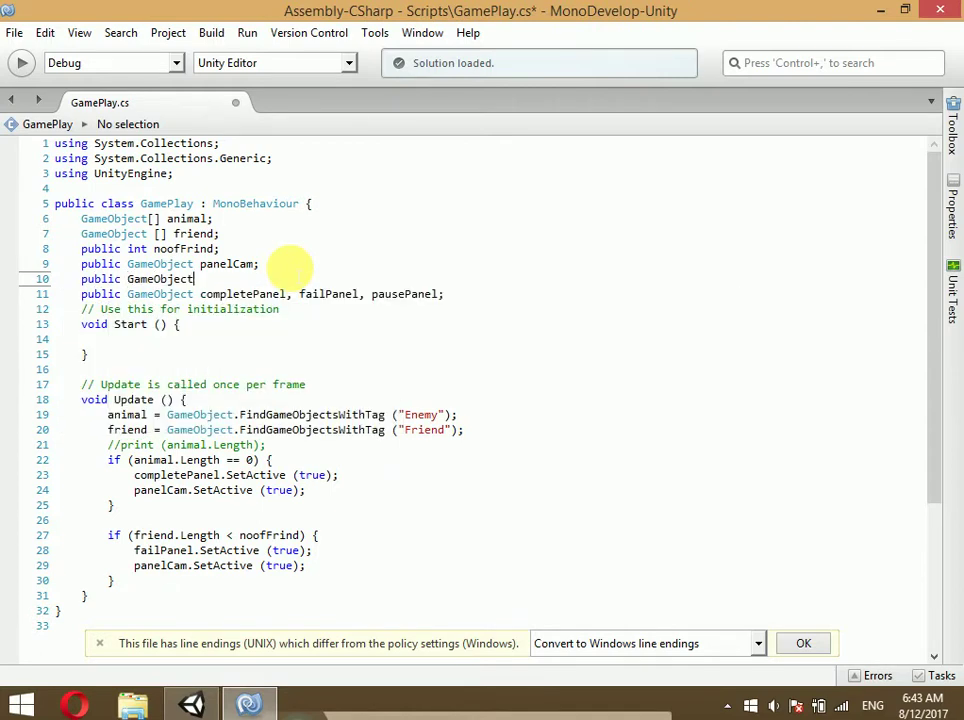
text( player;)
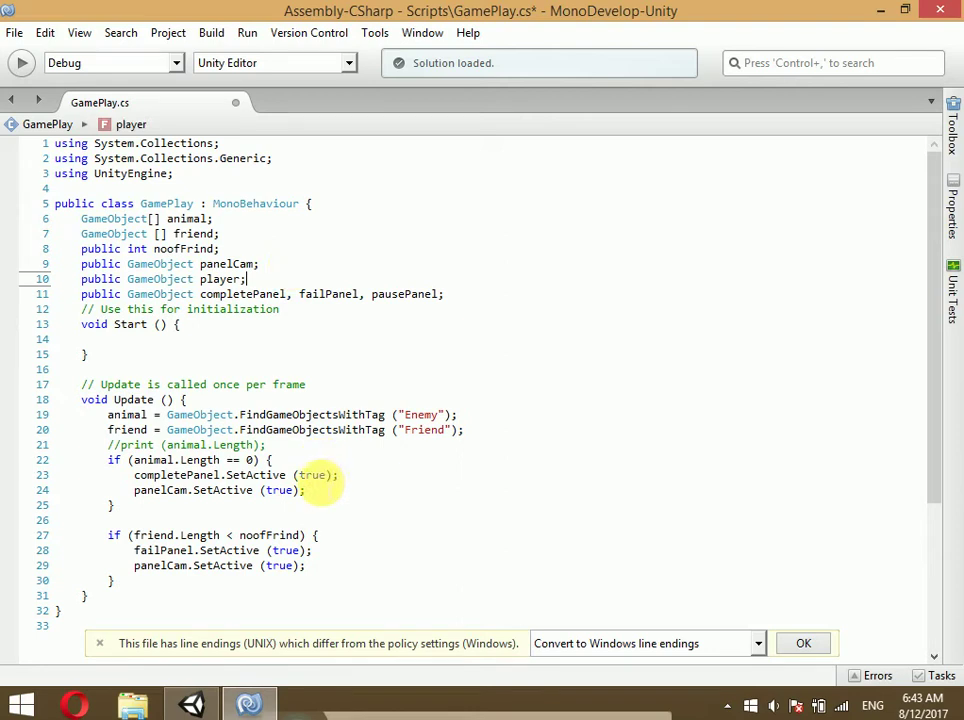
Add player.SetActive(false) to the win branch after the panelCam line
click(330, 490)
key(Return)
text(player)
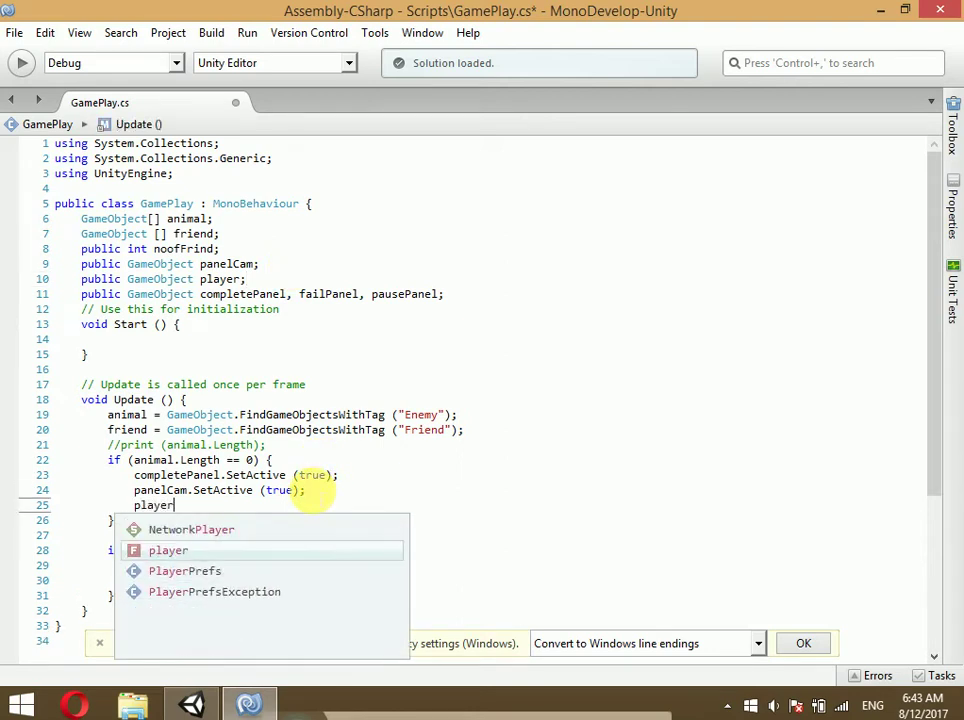
key(Return)
text(.set)
key(Return)
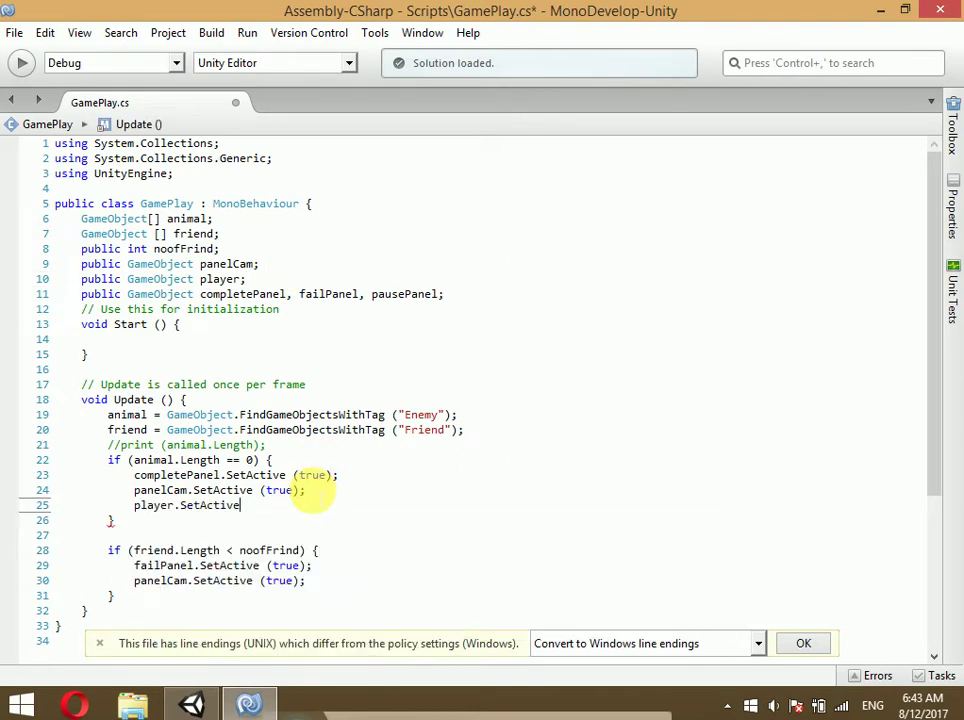
text((fal)
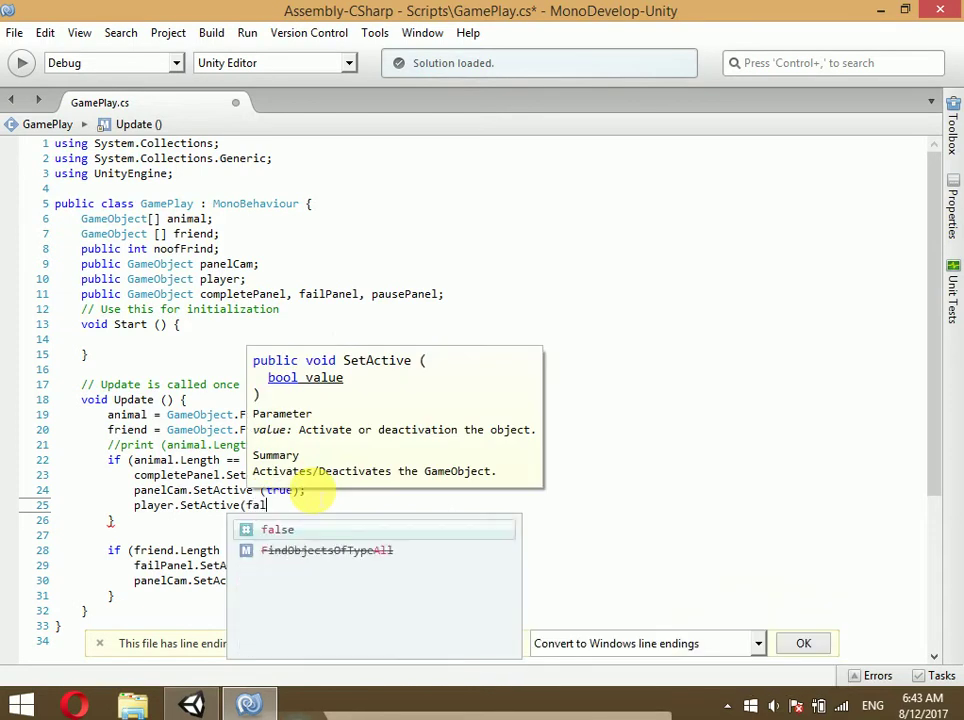
key(Return)
text();)
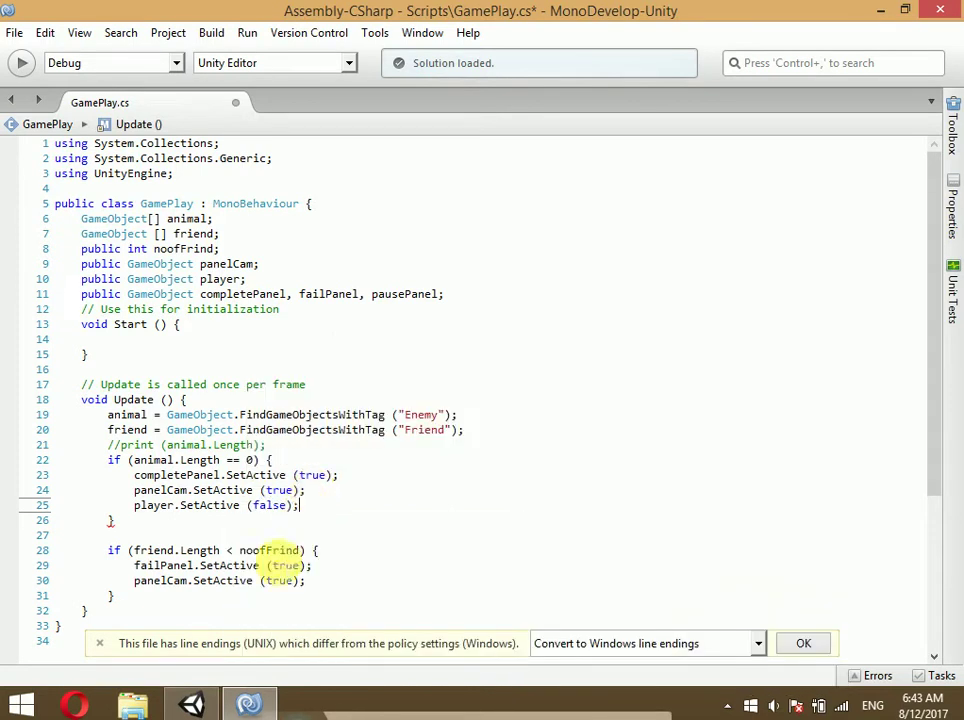
Add player.SetActive(false); to the fail branch and save GamePlay.cs
click(329, 576)
key(Return)
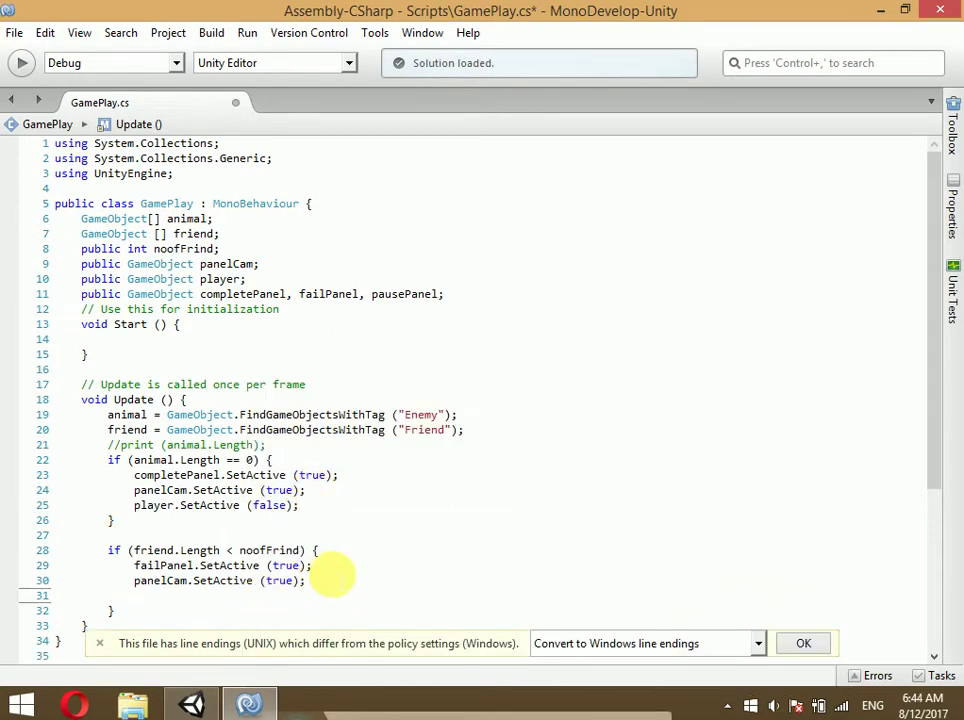
text(player)
key(Escape)
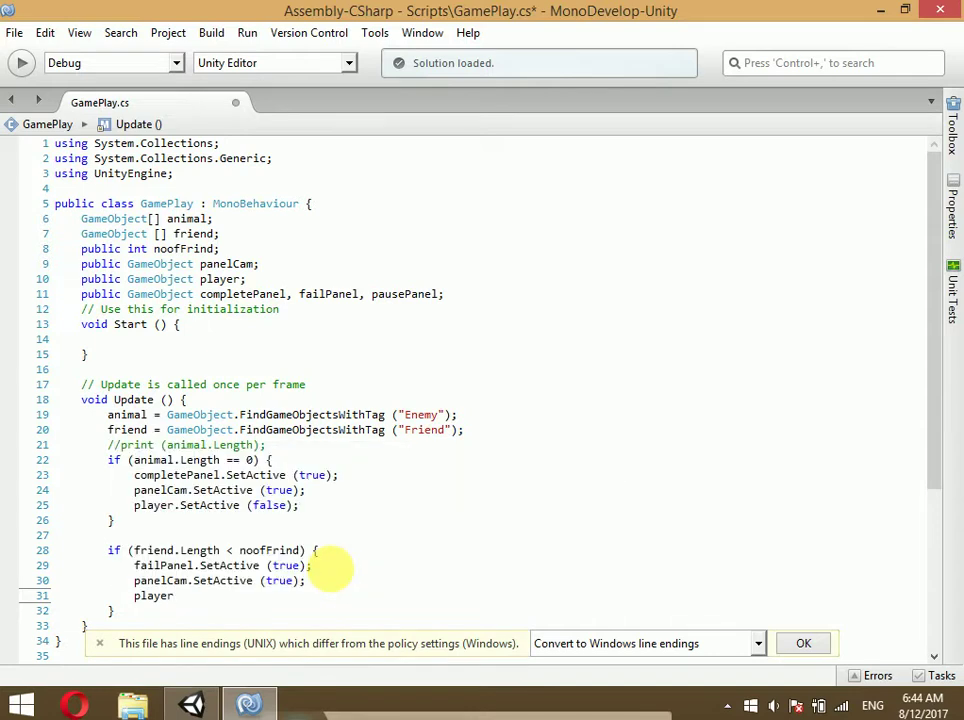
text(.set)
key(Return)
text((G)
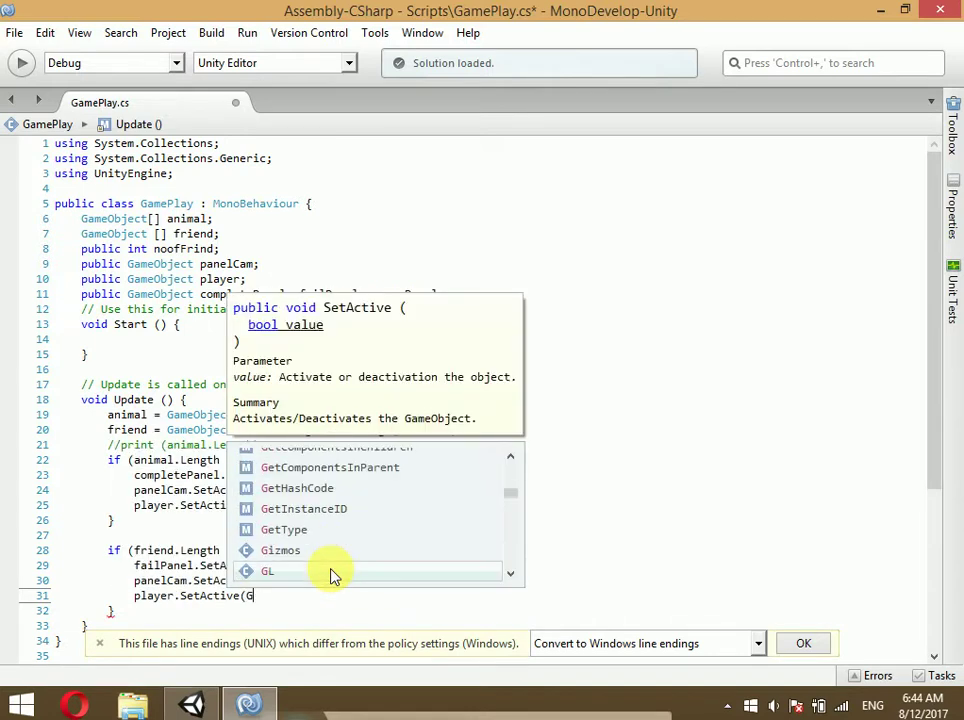
text(fa)
key(BackSpace)
key(BackSpace)
key(BackSpace)
text(fal)
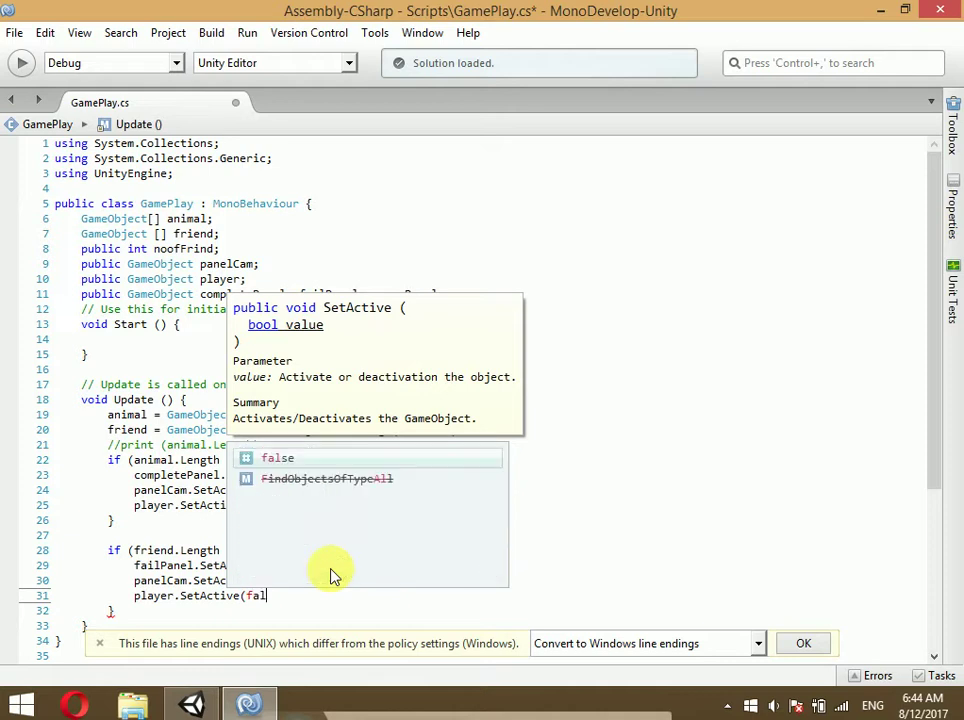
text(se);)
key(ctrl+s)
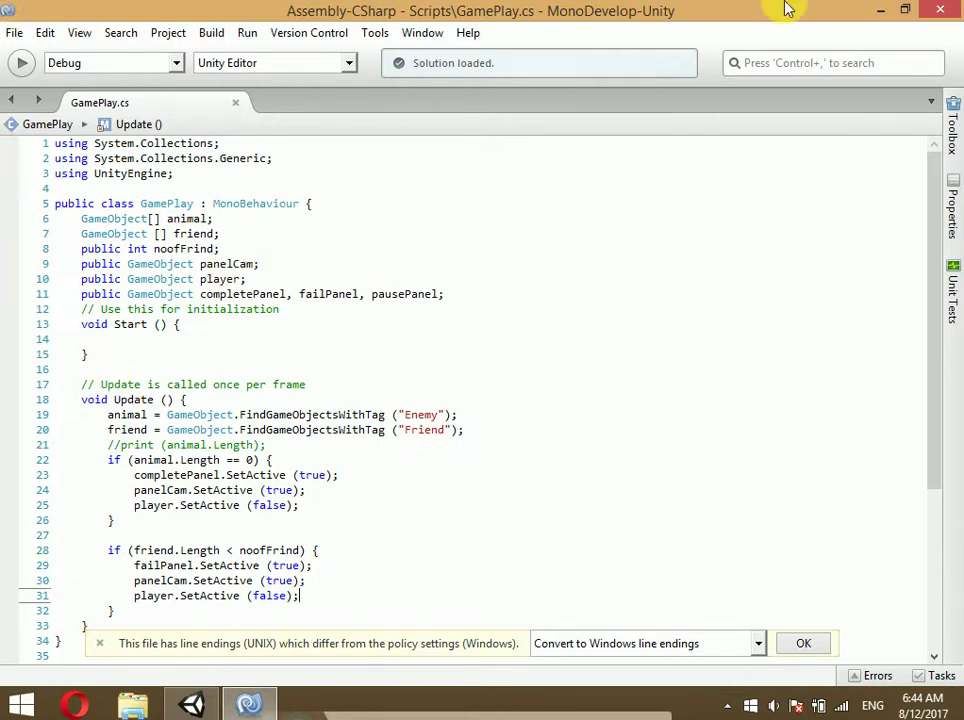
Drag Player and panel cam into Script Attacted's Player and Panel Cam fields, then press Play
click(880, 11)
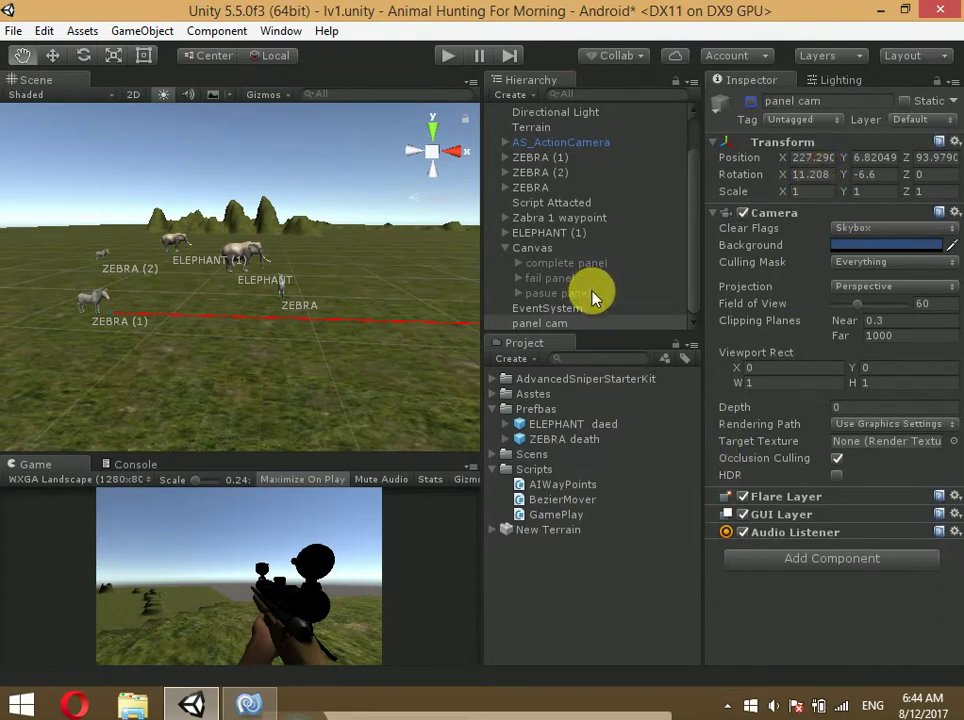
click(553, 202)
scroll(545, 180, up, 2)
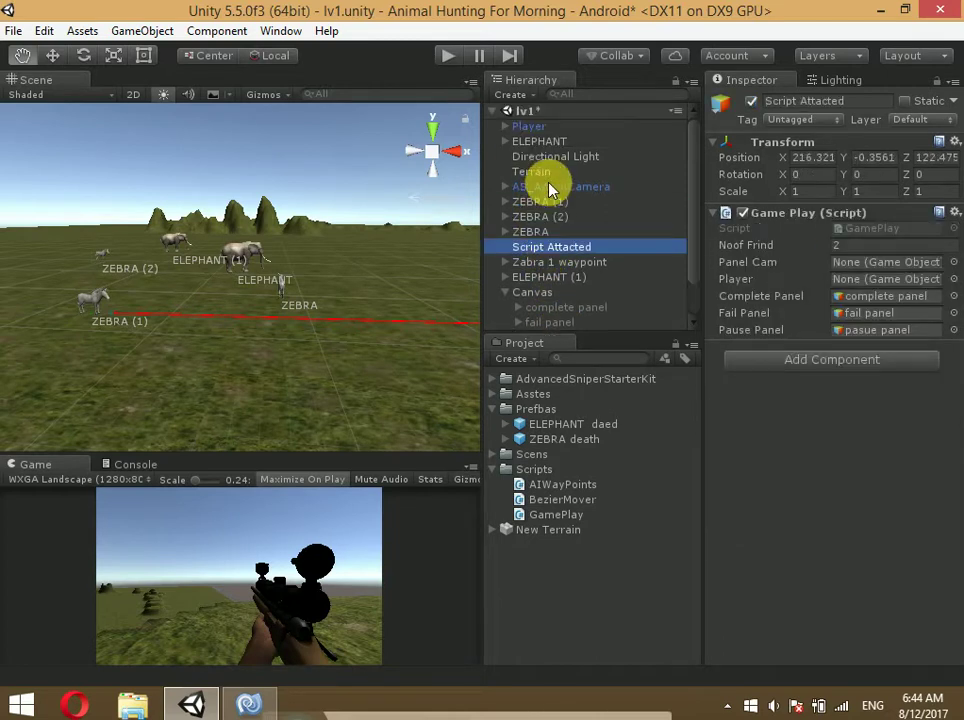
mouse_move(538, 128)
mouse_down()
mouse_move(870, 265)
mouse_move(871, 276)
mouse_up()
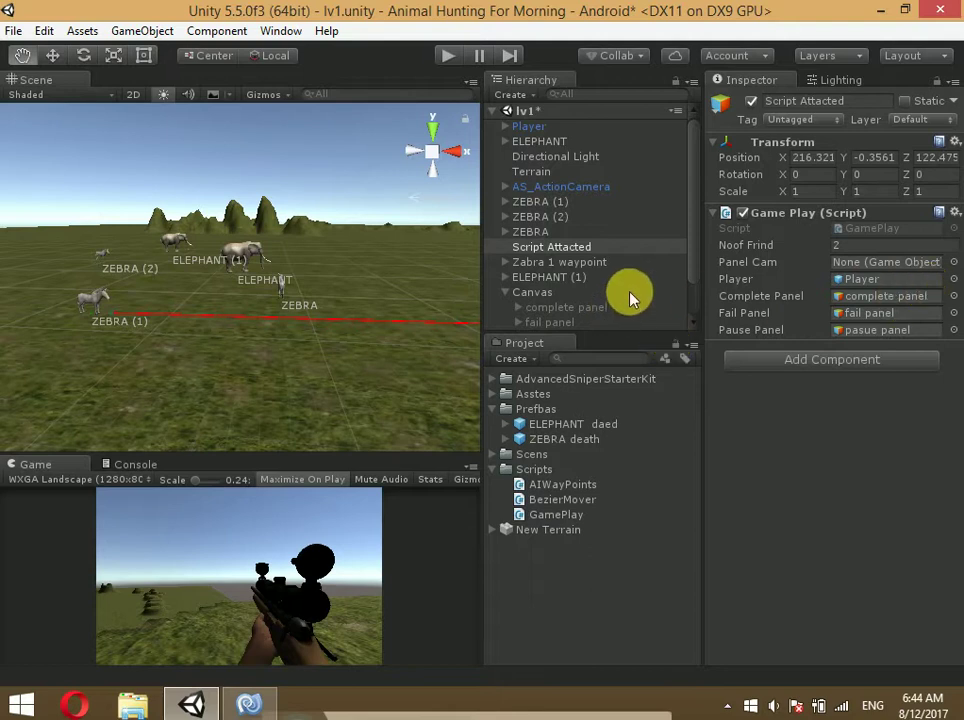
scroll(600, 300, down, 3)
drag(545, 323, 780, 268)
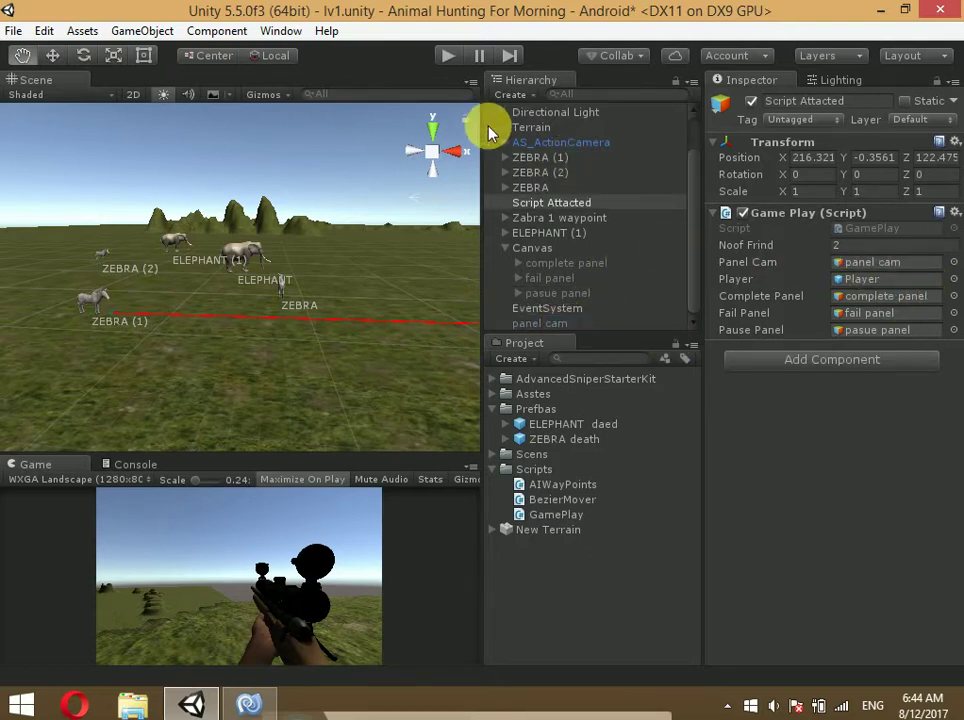
click(443, 58)
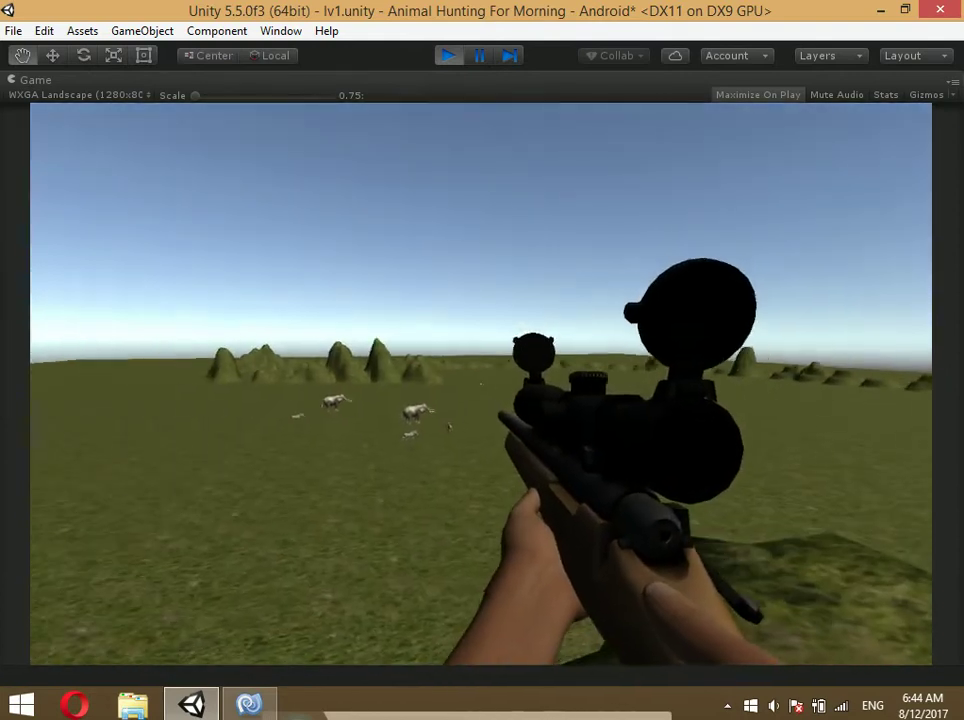
Aim through the rifle scope and shoot at the elephant
right_click(482, 376)
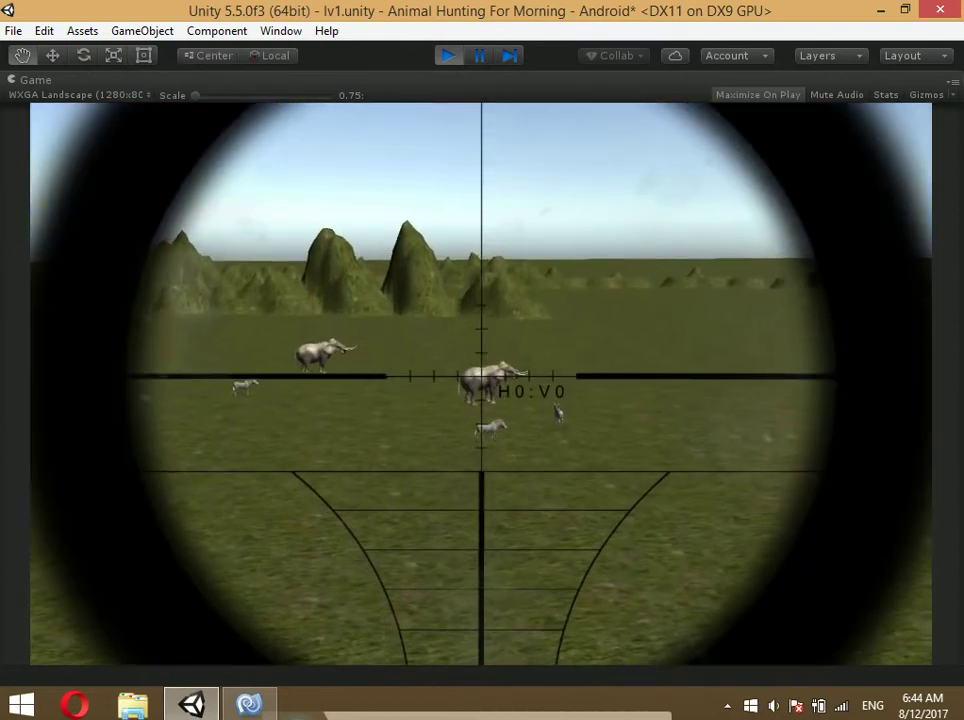
click(482, 376)
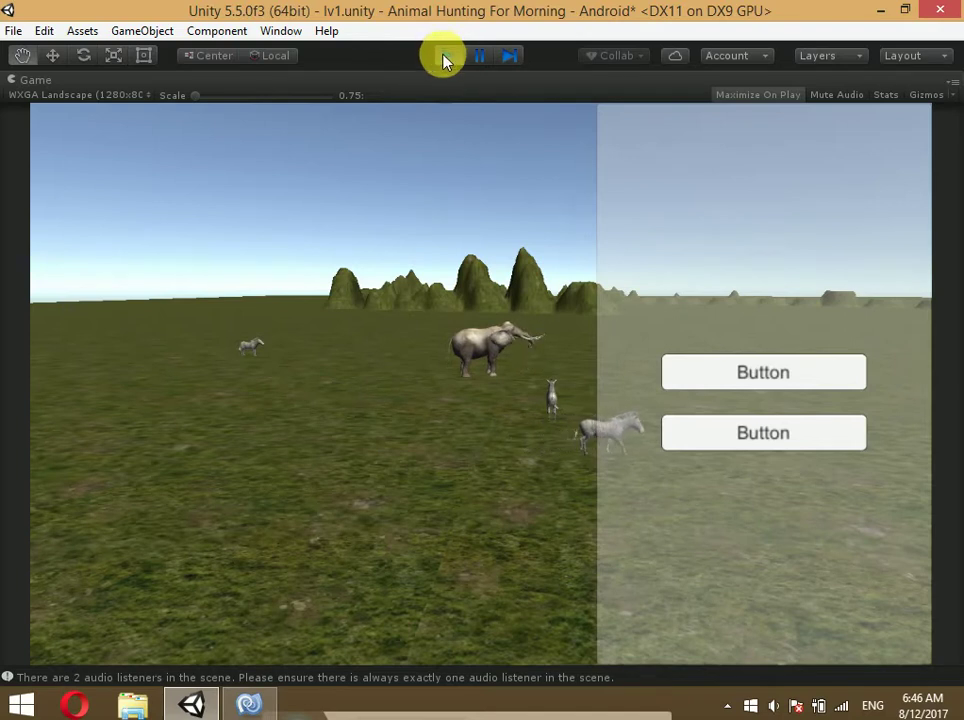
Stop Play mode and disable the panel cam's Audio Listener component
click(446, 60)
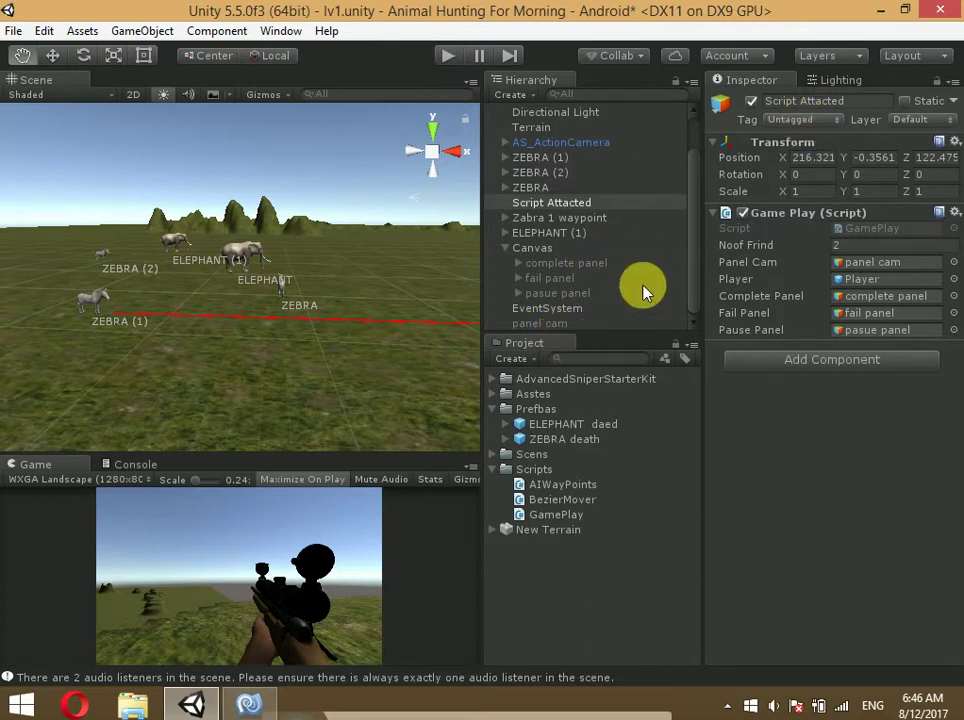
click(578, 322)
click(742, 532)
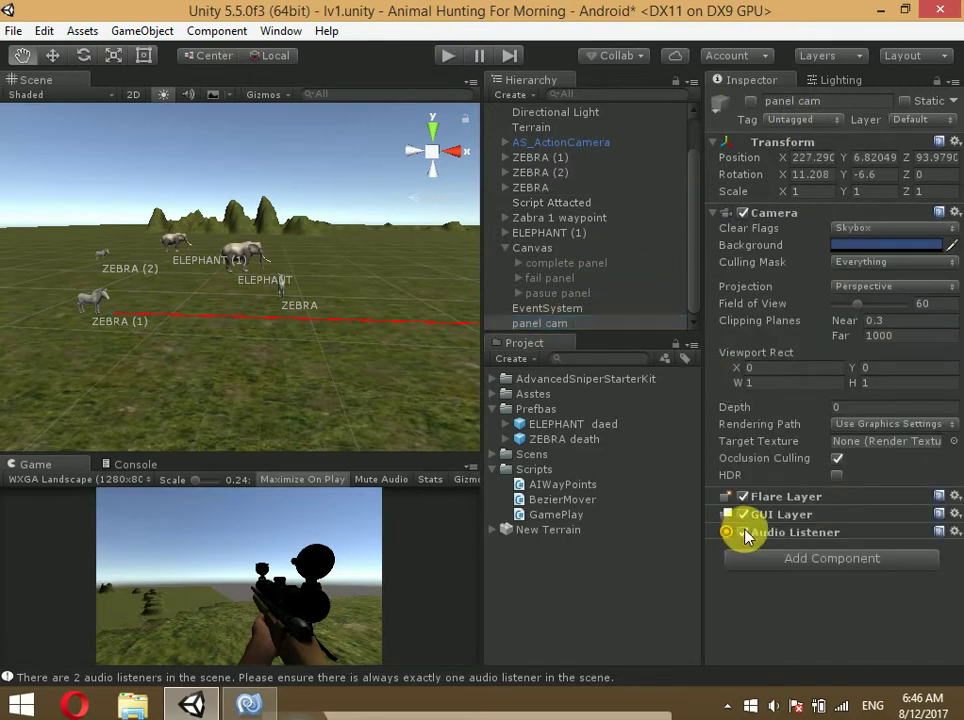
Check the Console messages, then return to the Game view
click(120, 464)
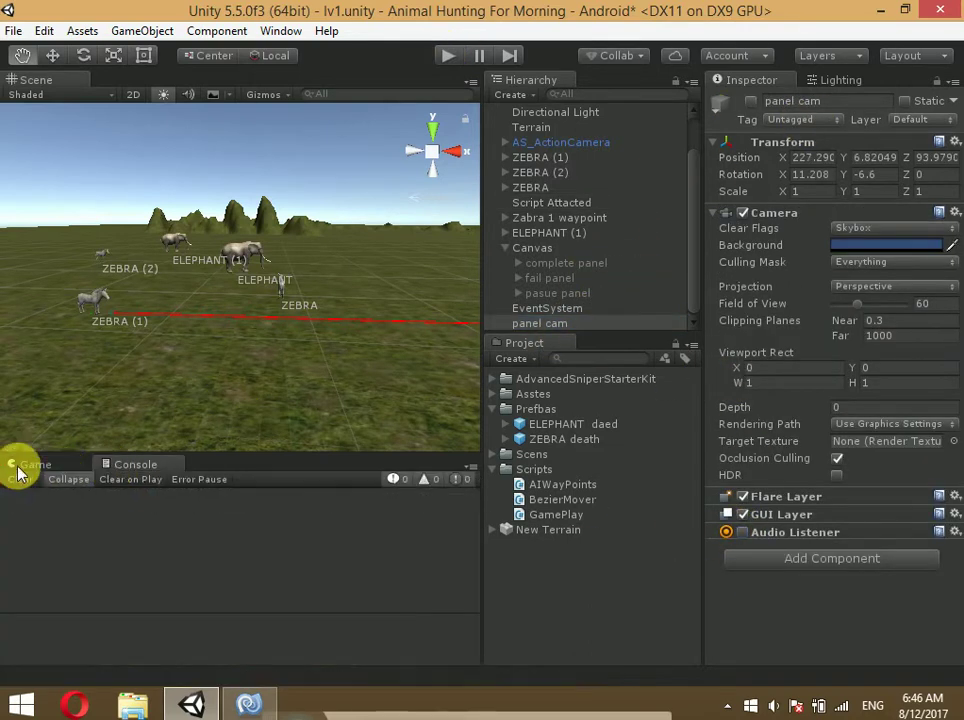
click(20, 466)
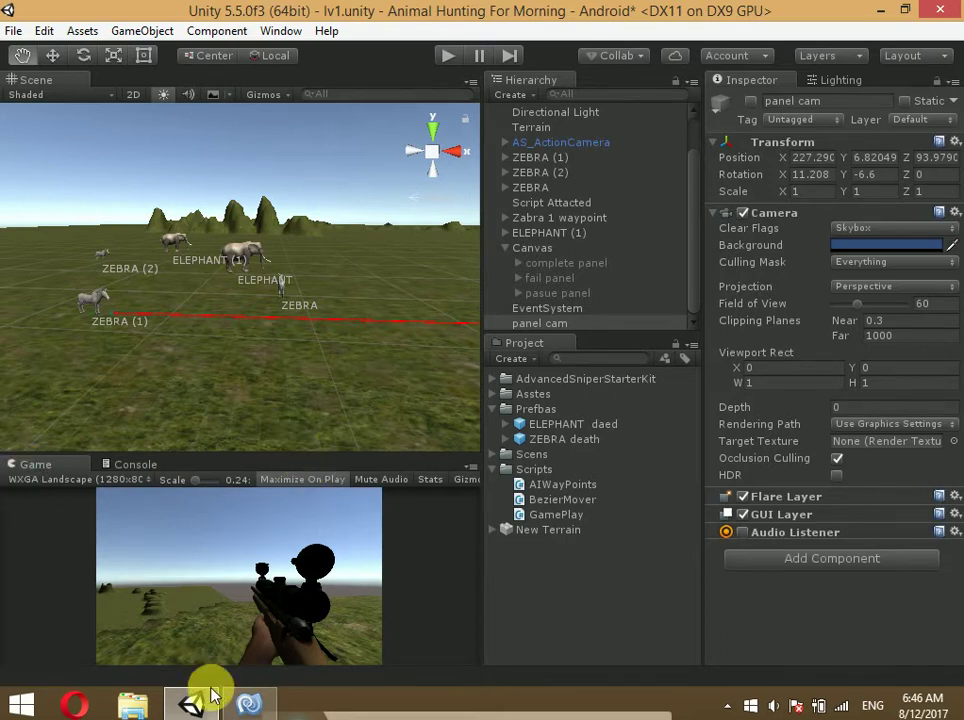
mouse_move(260, 708)
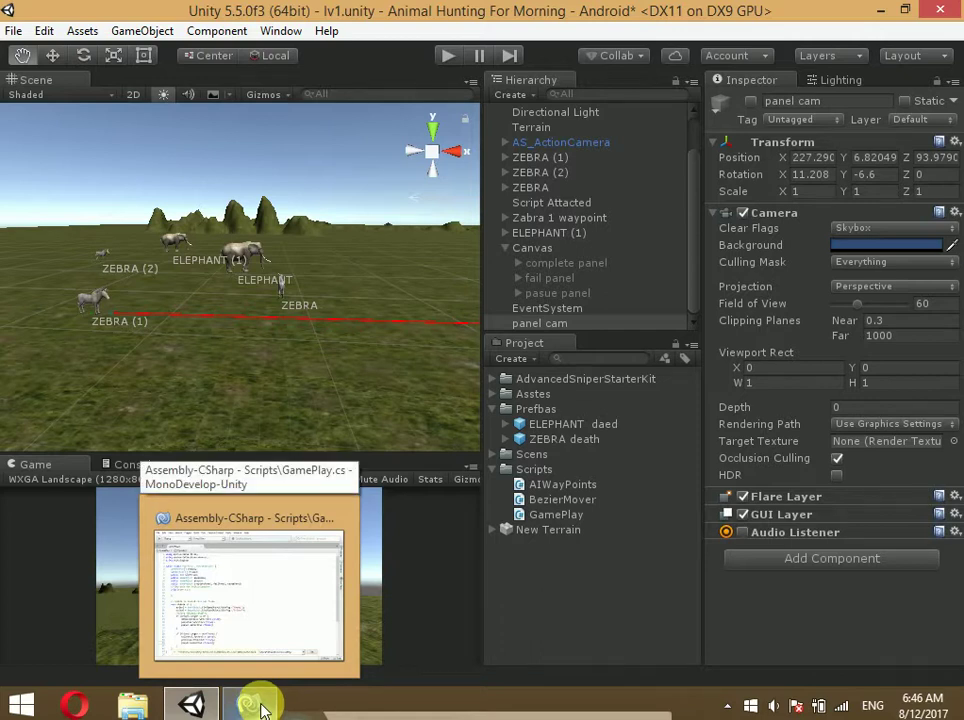
scroll(254, 316, up, 3)
scroll(280, 301, up, 3)
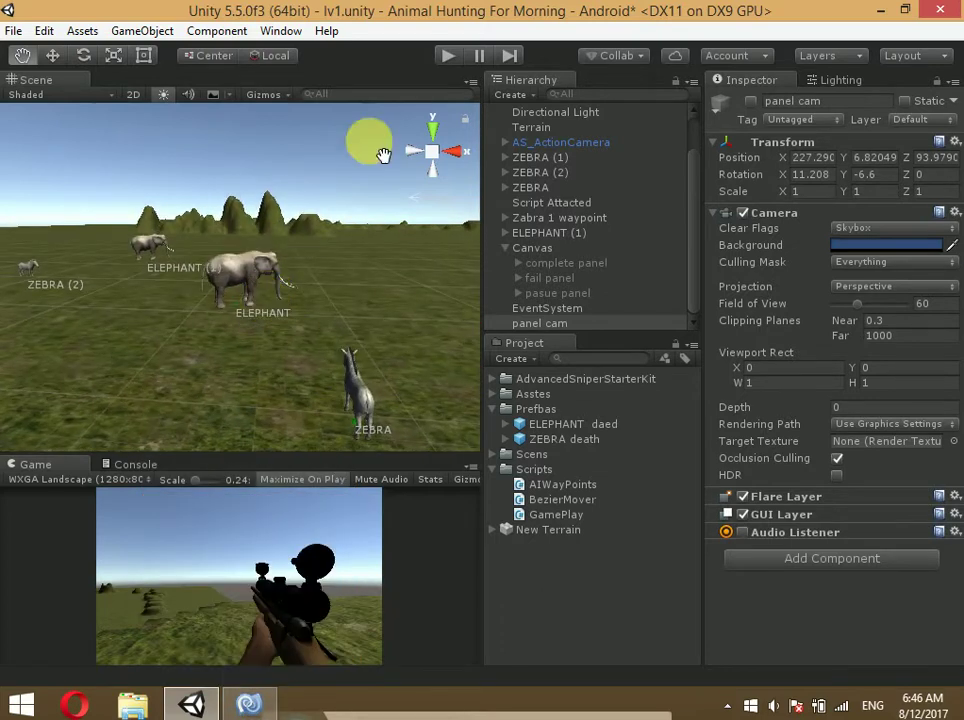
Enter Play mode again to test the level ending on the two-button panel
click(445, 57)
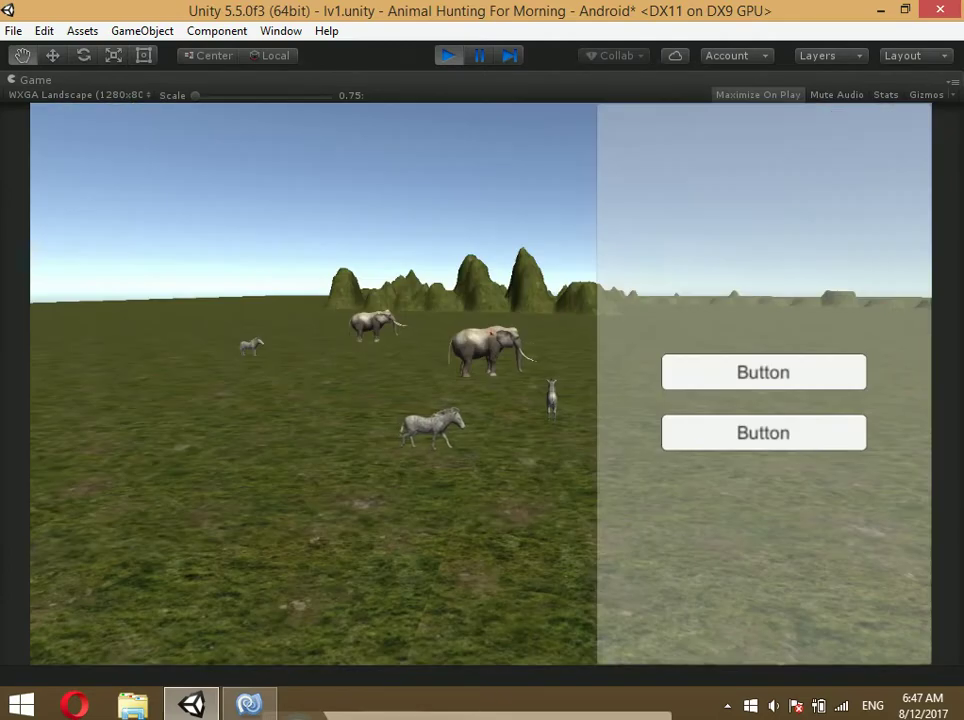
Stop Play mode and open ELEPHANT (1)'s Damage Manager Hp field, showing 100
click(447, 55)
click(550, 252)
click(550, 232)
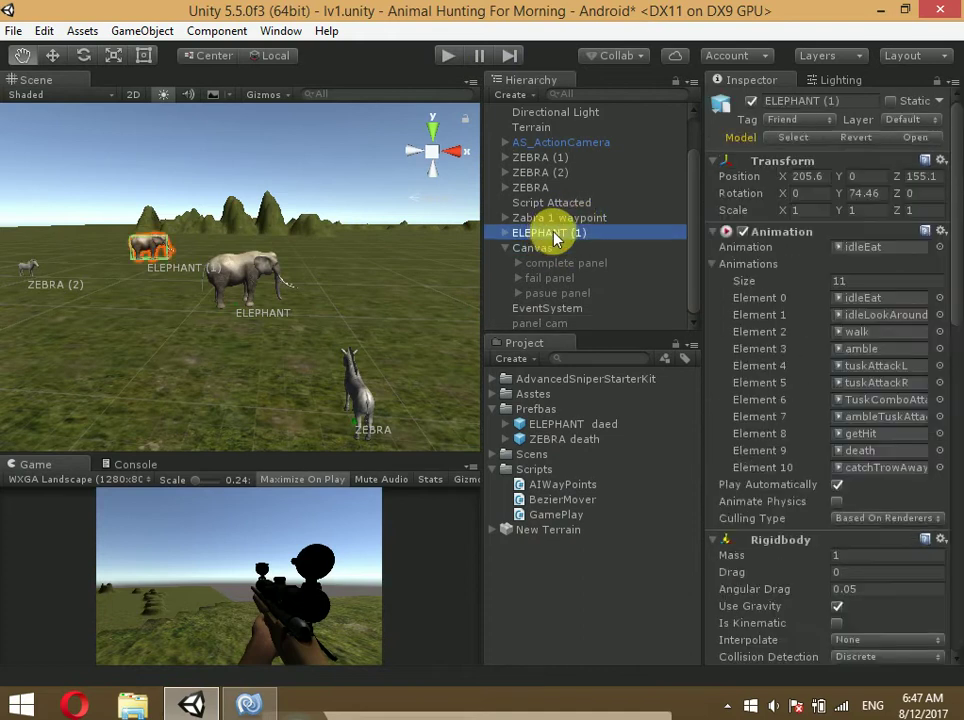
scroll(796, 361, down, 3)
scroll(800, 402, down, 10)
scroll(810, 420, down, 10)
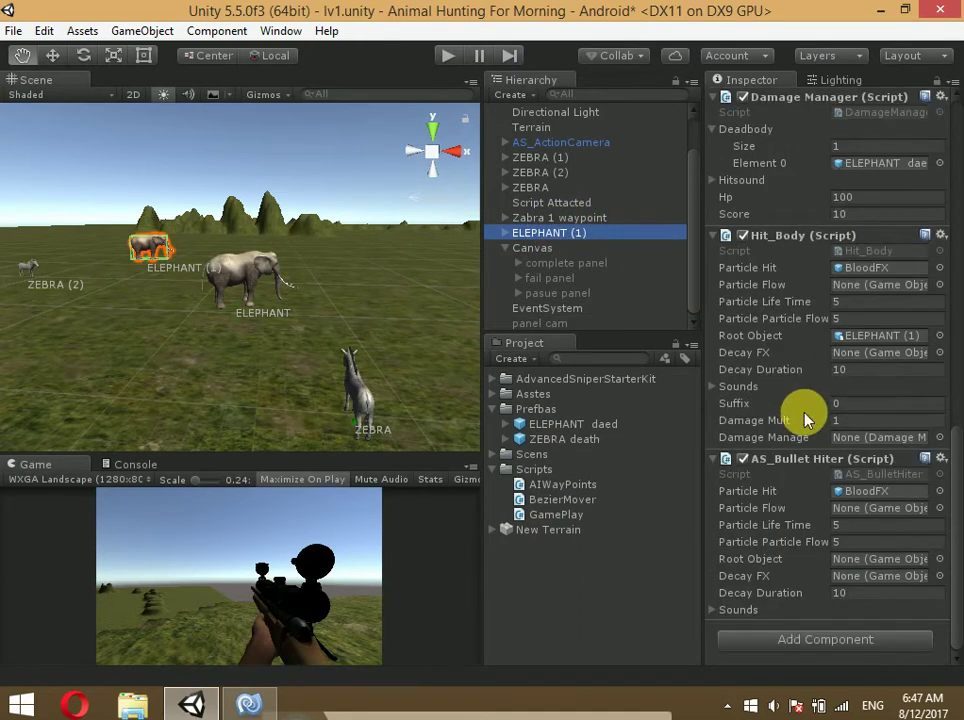
scroll(810, 412, up, 2)
scroll(805, 414, up, 7)
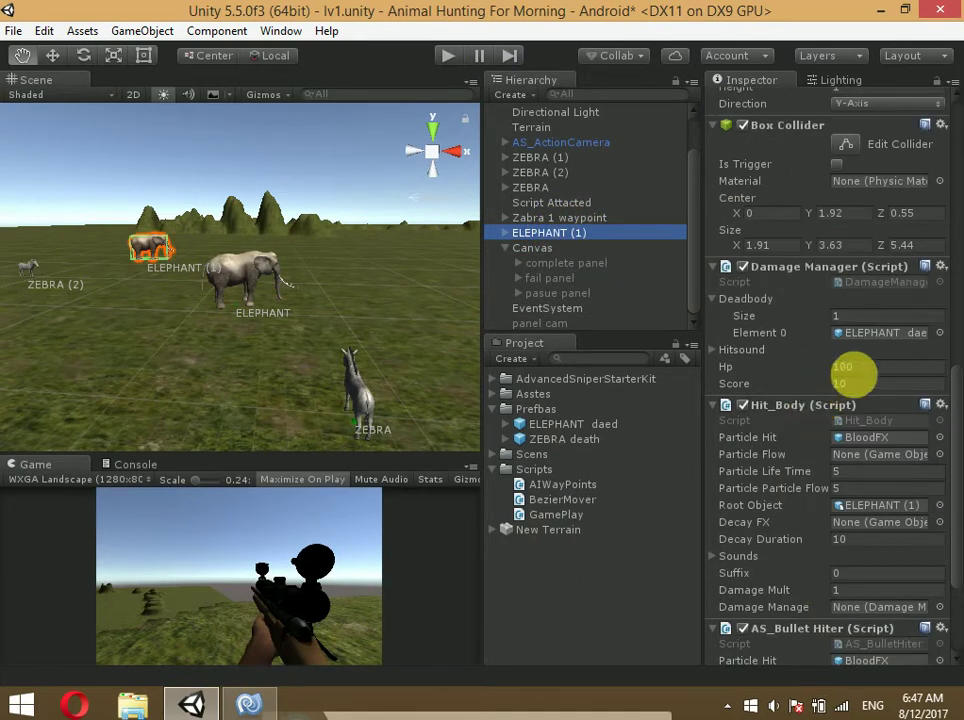
click(869, 370)
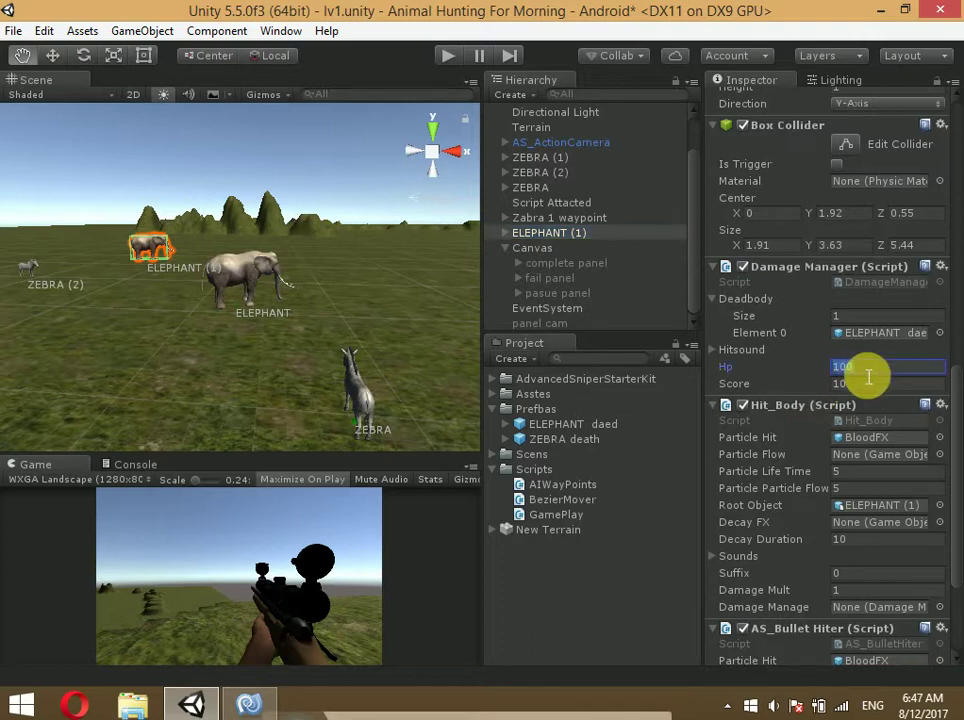
Lower ELEPHANT's Damage Manager Hp from 200 to 100, save the scene, and return to GamePlay.cs
scroll(555, 225, up, 2)
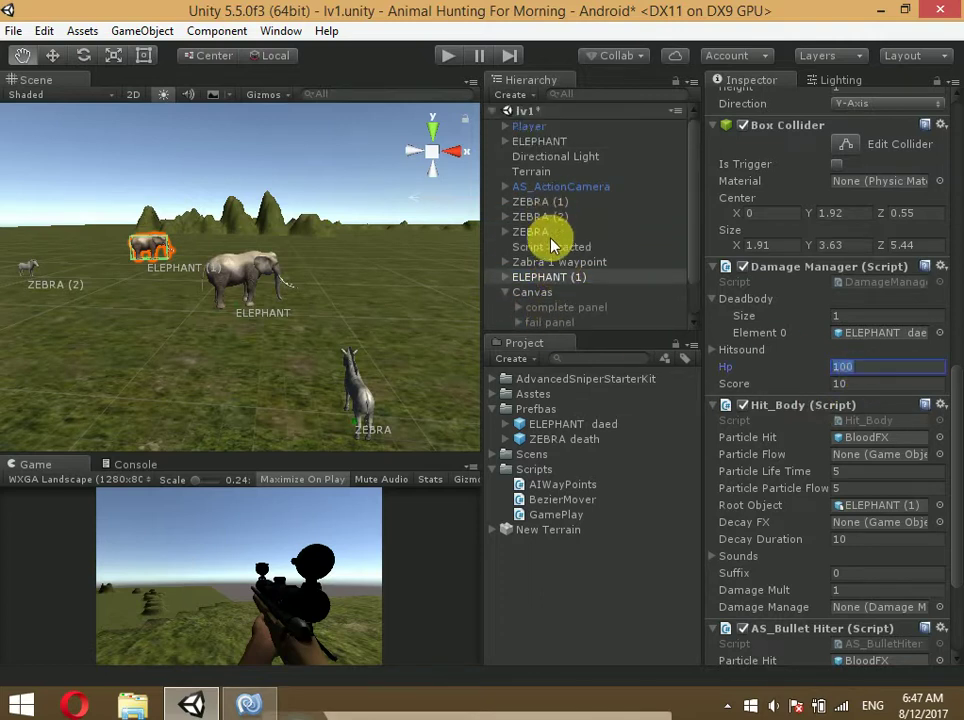
click(555, 141)
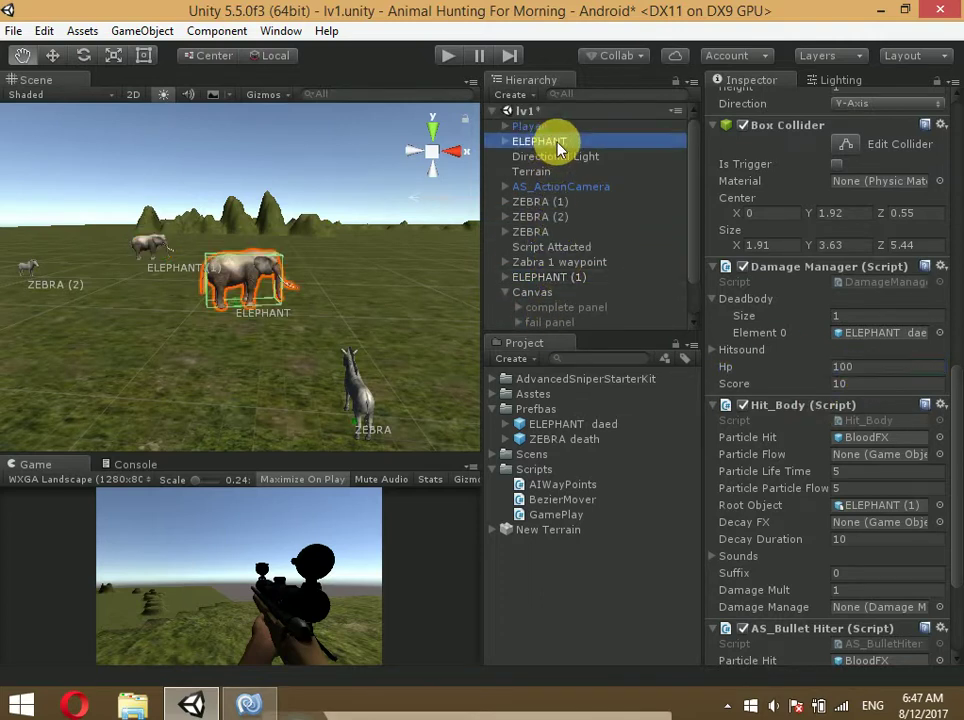
click(898, 374)
text(100)
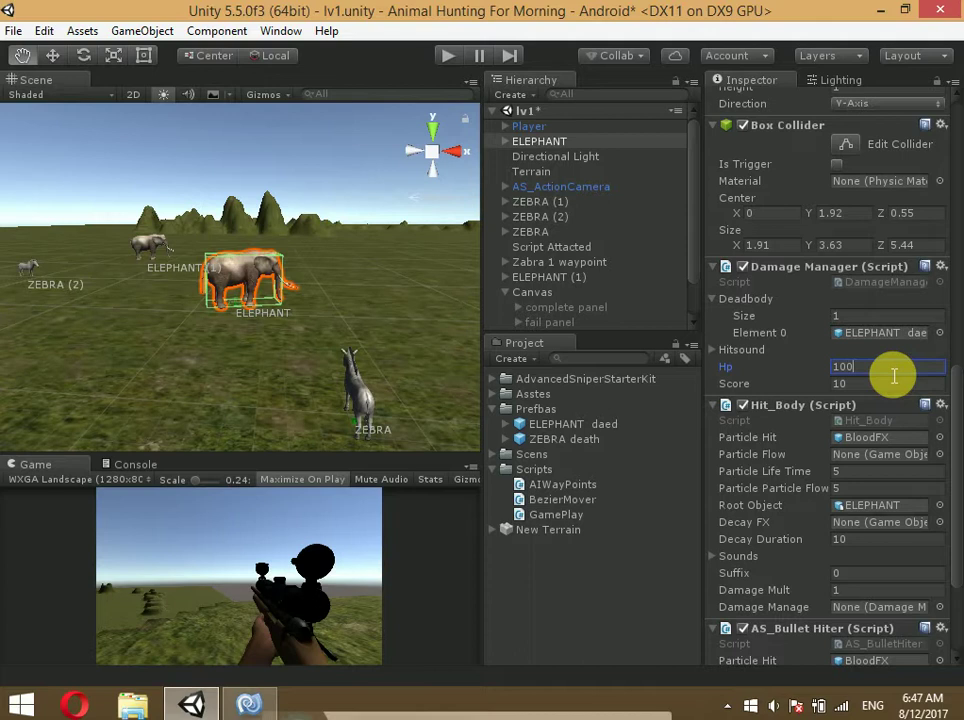
key(ctrl+s)
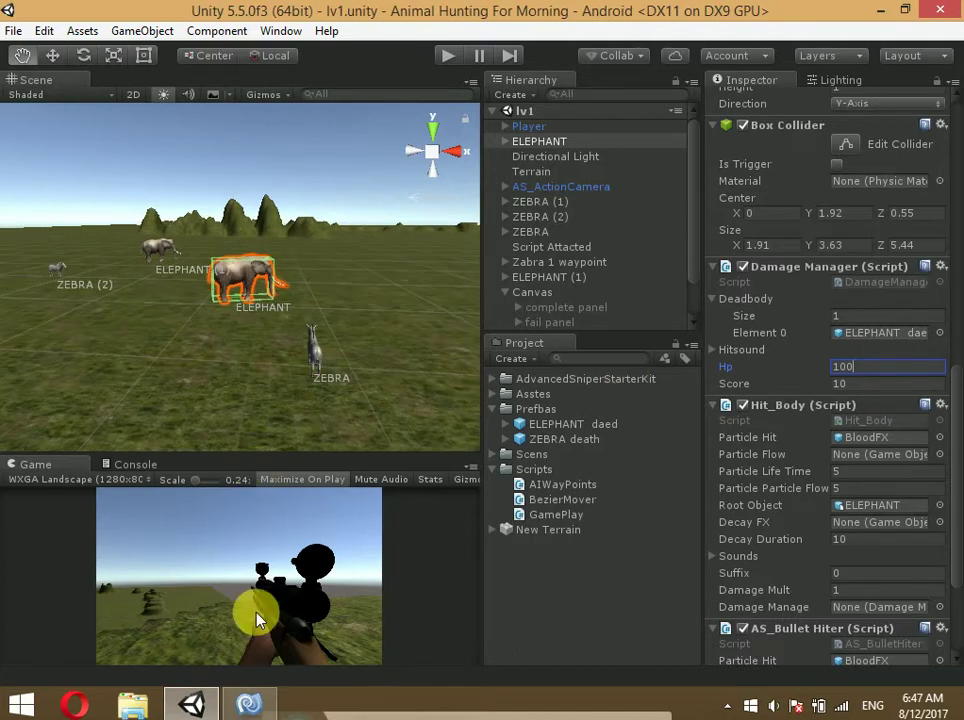
click(249, 704)
scroll(250, 520, down, 5)
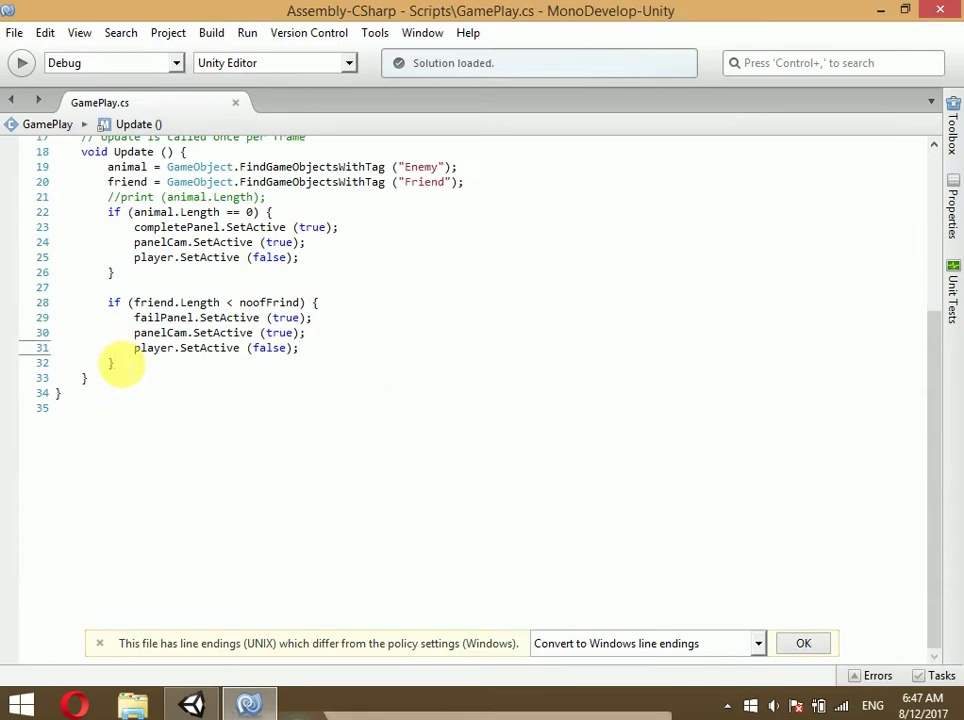
Create a public void restart() method and move it below Update()
click(118, 363)
key(Return)
key(Return)
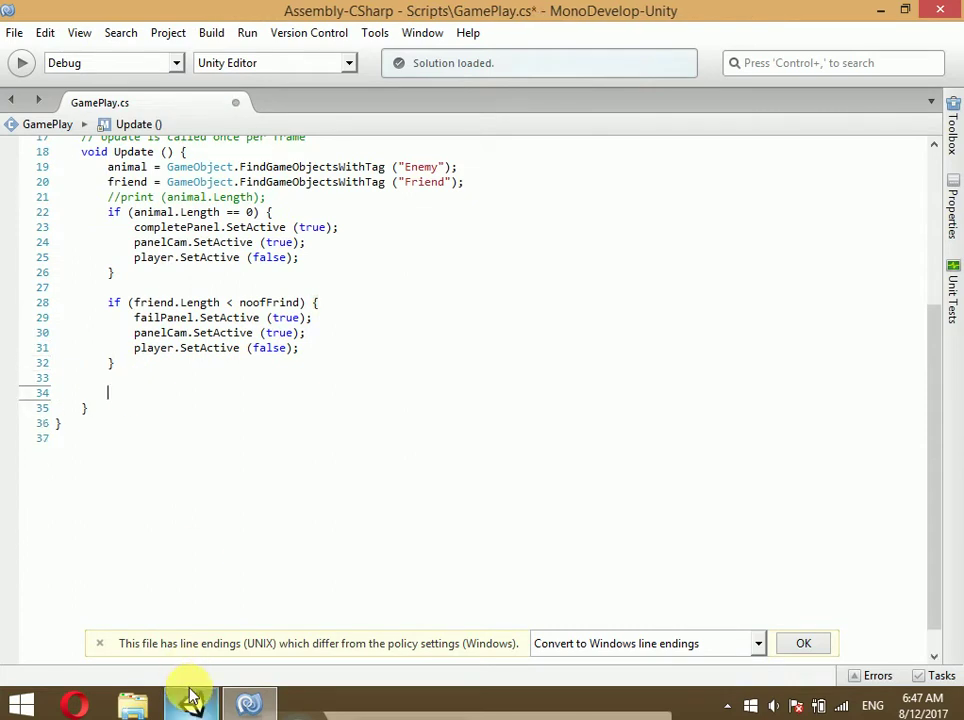
mouse_move(192, 704)
text(pub)
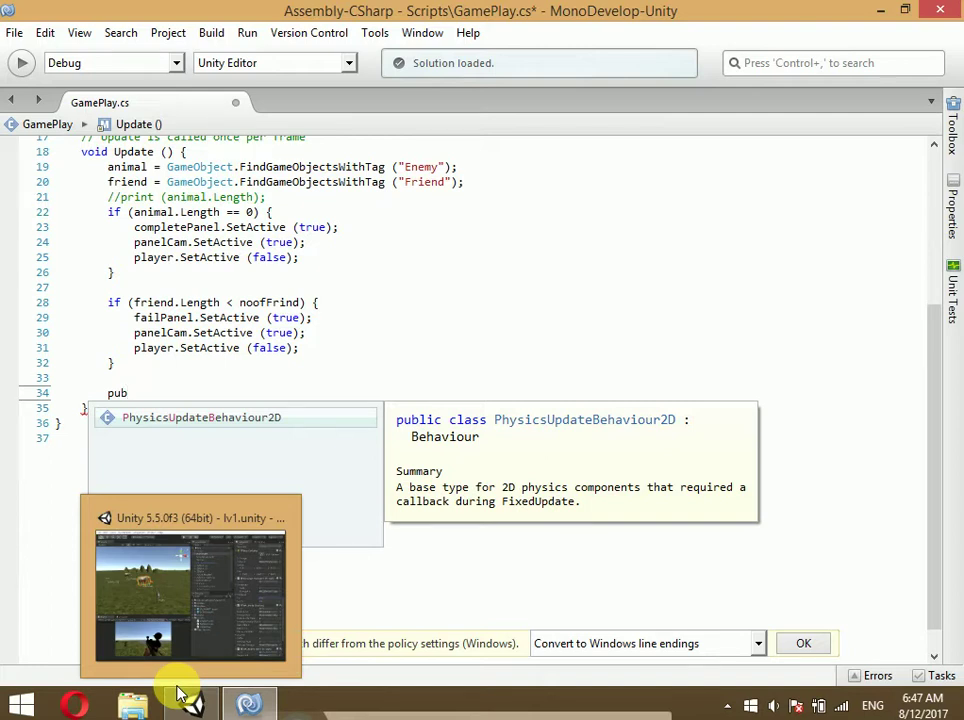
text(li )
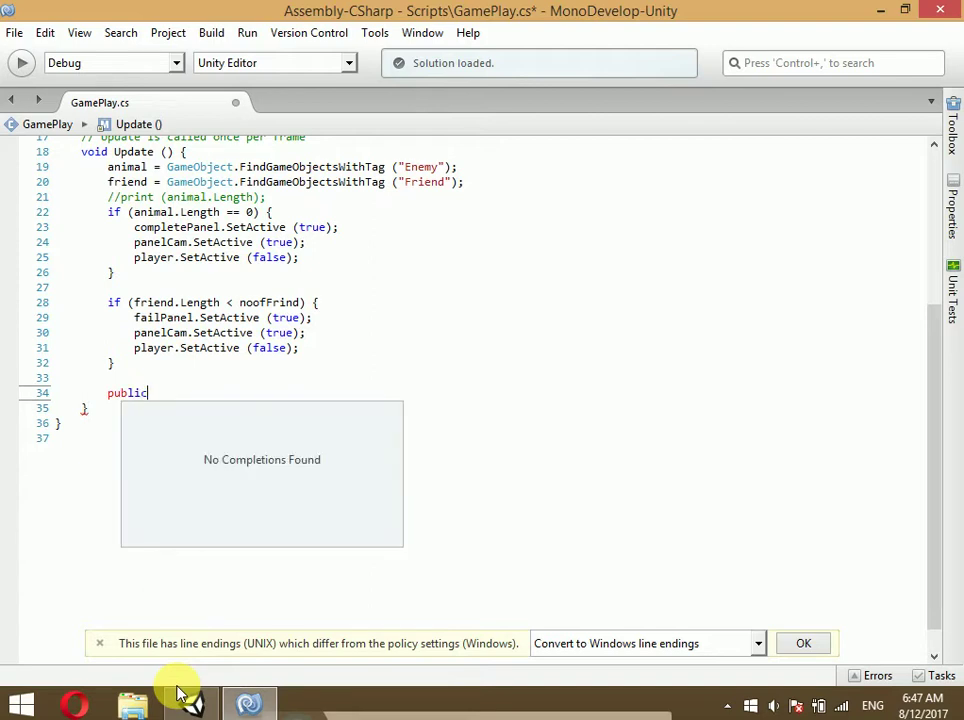
text( void restart)
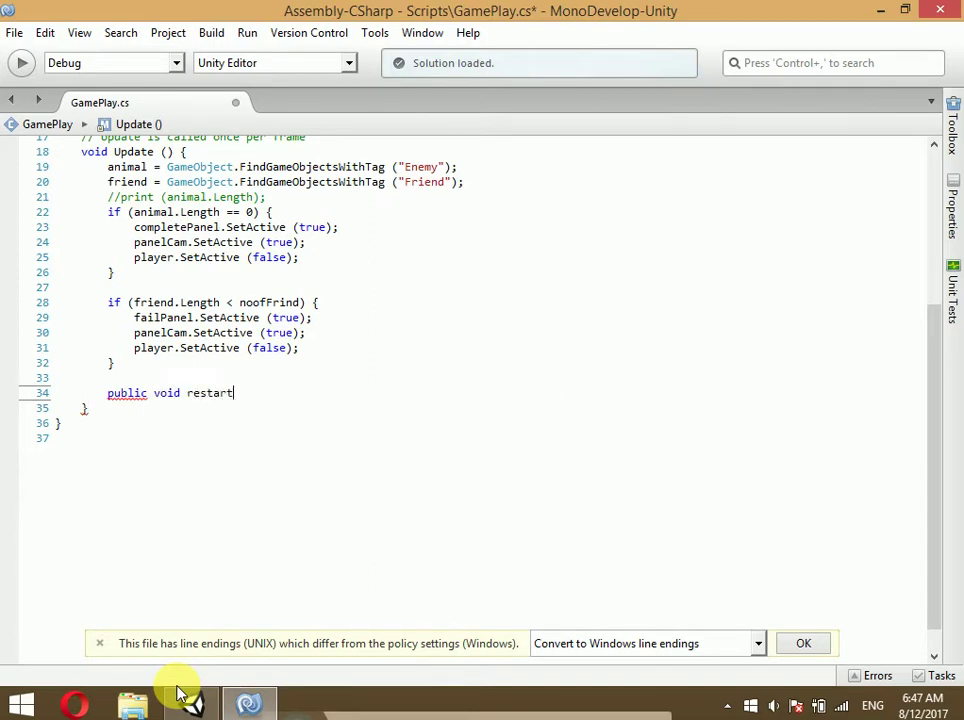
text({)
key(Return)
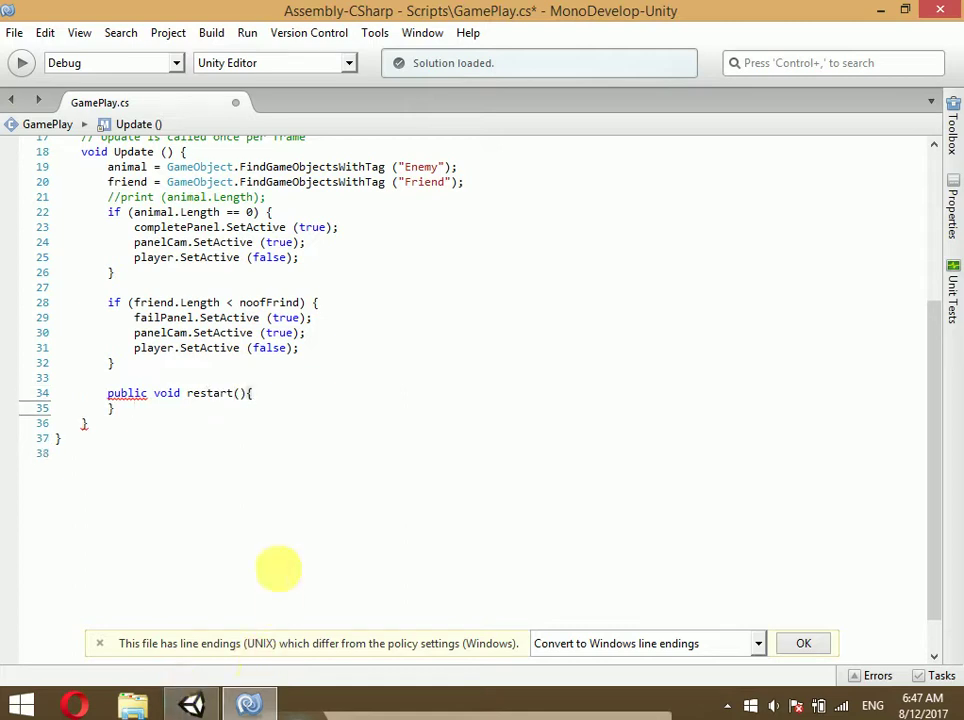
click(276, 393)
key(Return)
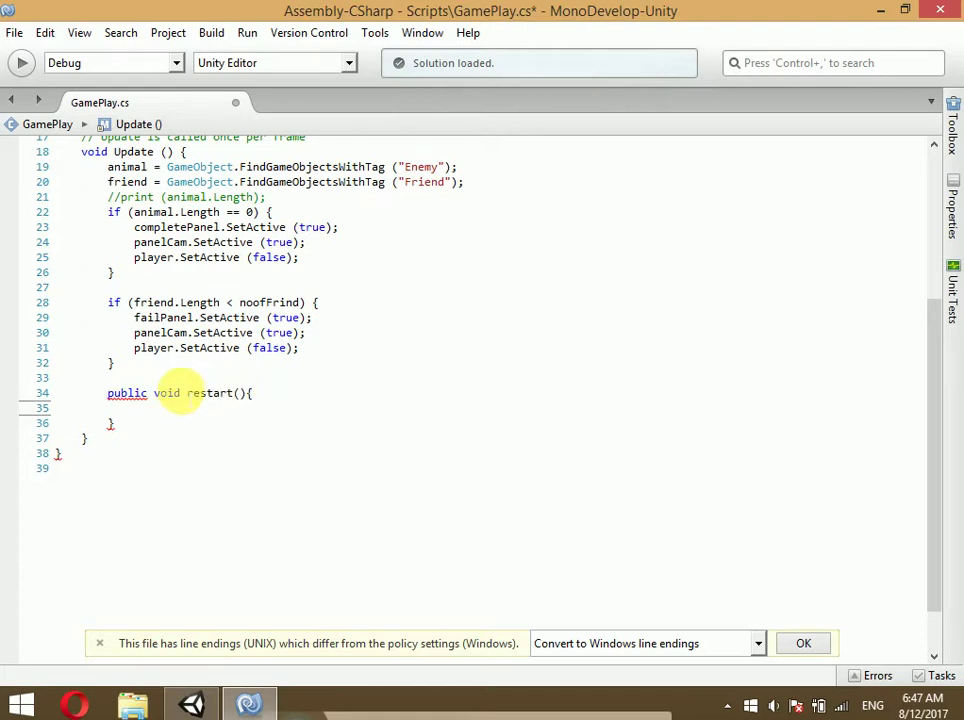
drag(116, 424, 113, 380)
key(ctrl+c)
key(Delete)
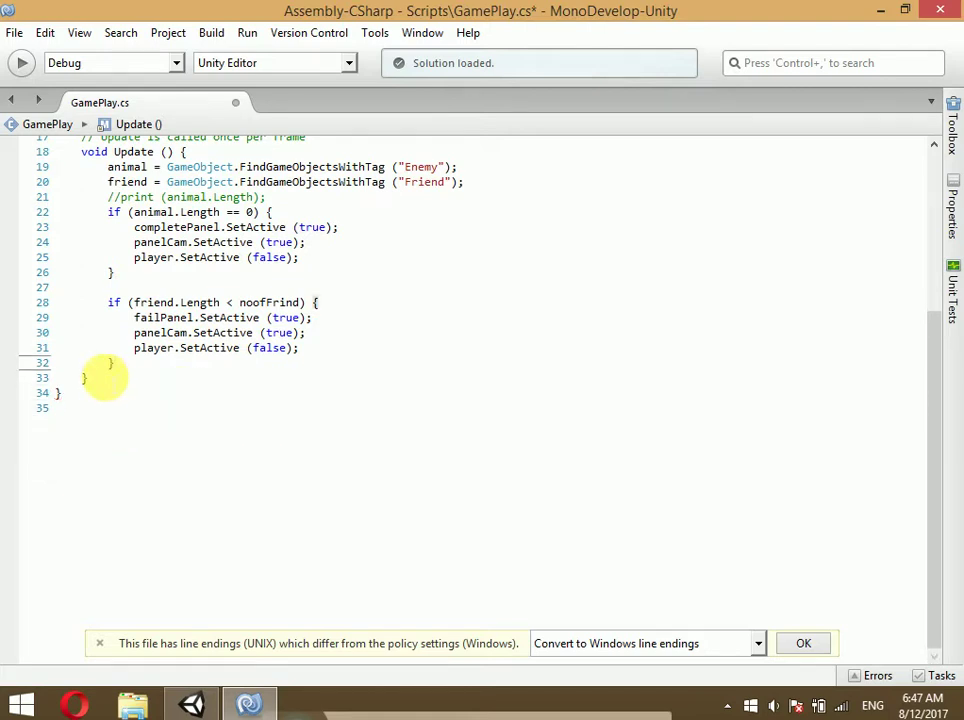
click(94, 378)
key(Return)
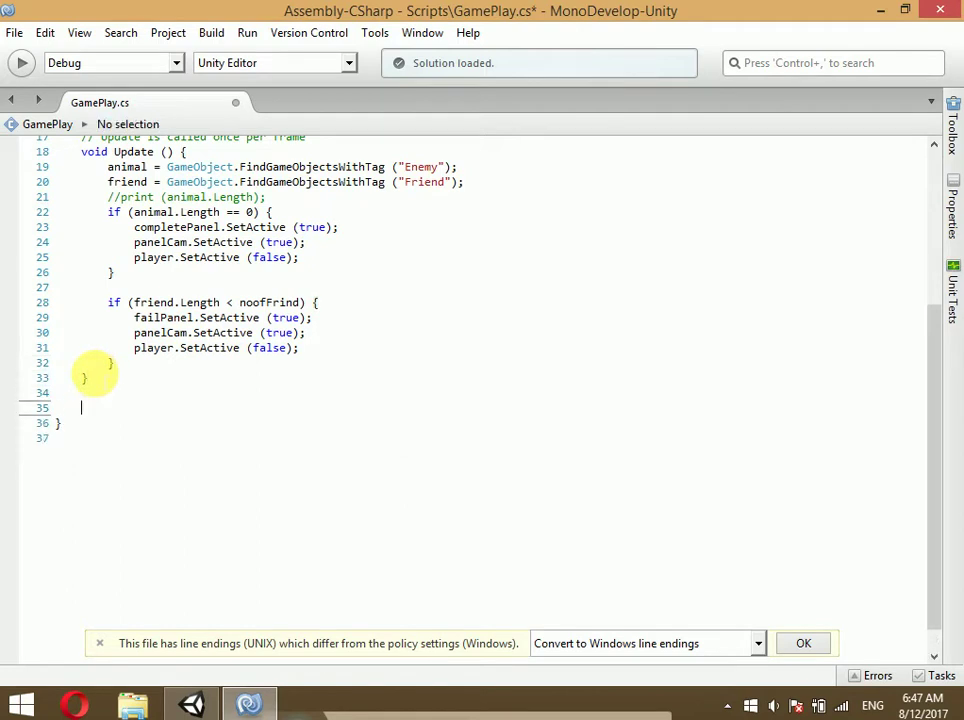
key(ctrl+v)
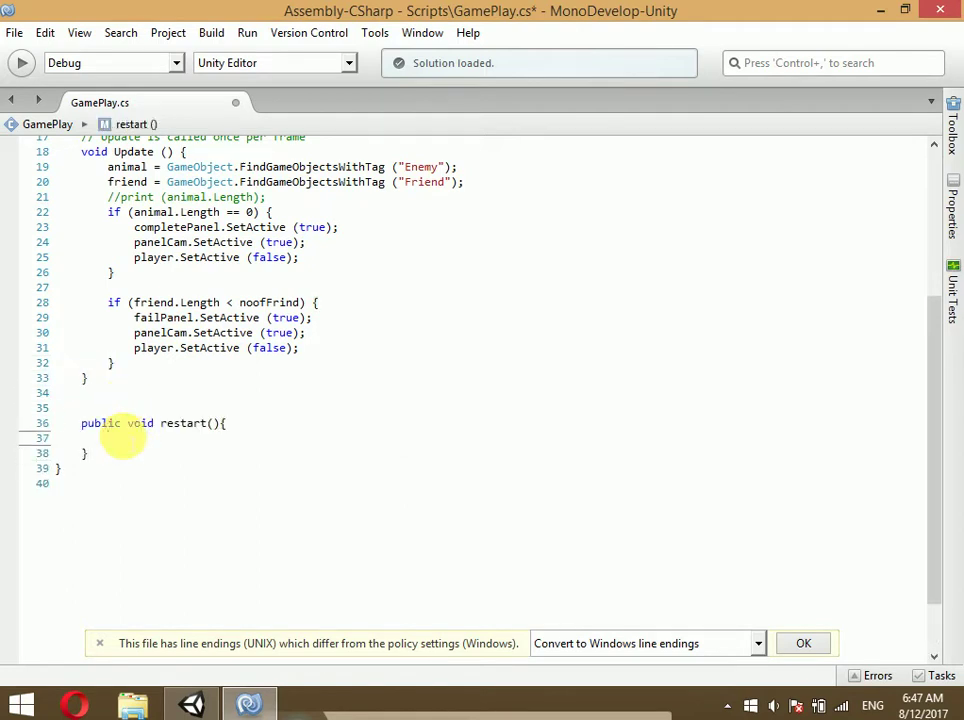
Fill restart() with Application.LoadLevel(Application.loadedLevel); and save the script
text(app)
key(Return)
text(.load)
key(Return)
text(()
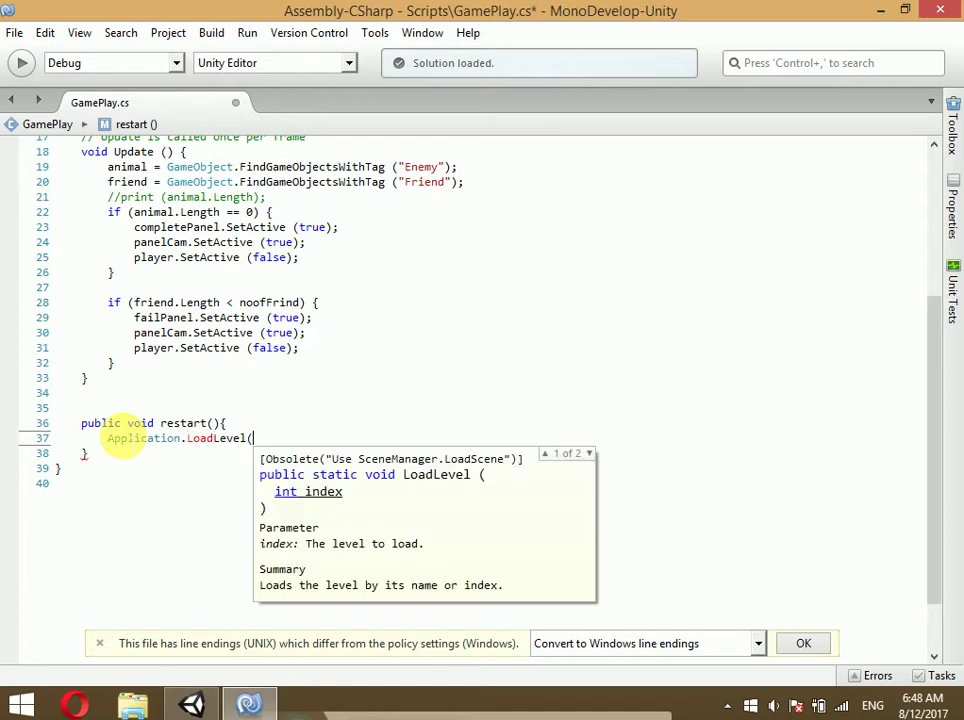
text(App)
key(Return)
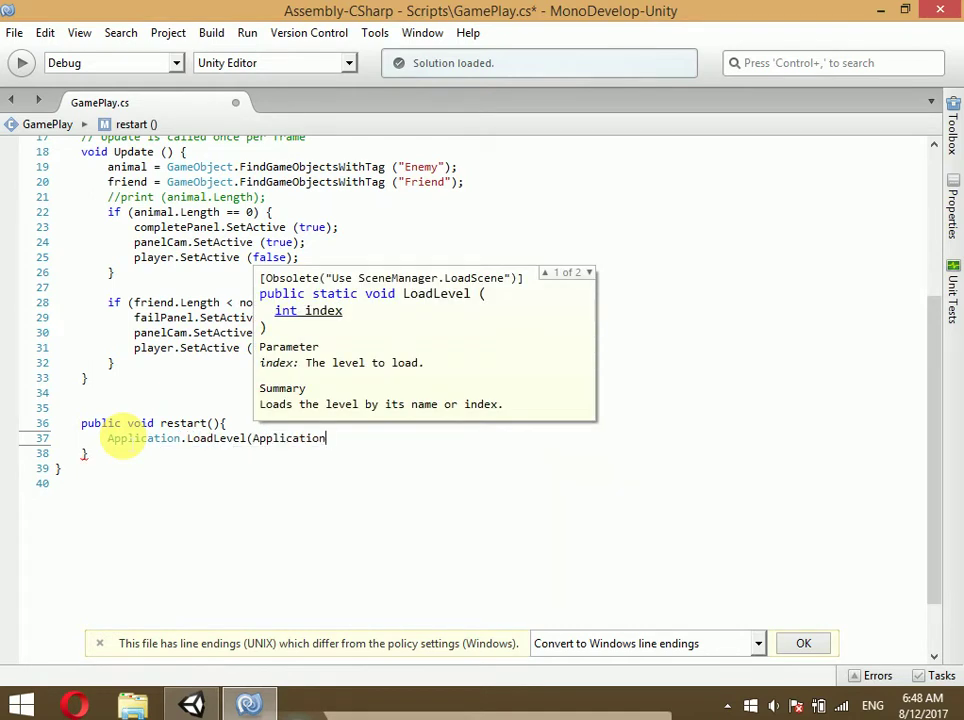
text(.load)
key(Return)
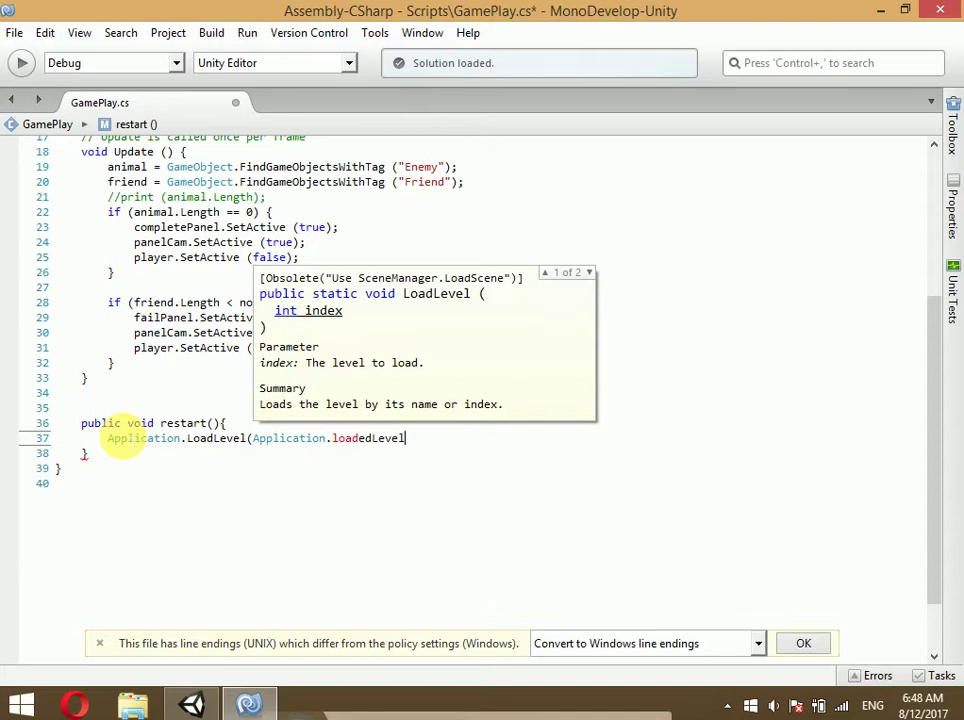
text();)
key(ctrl+s)
Declare an empty public void resume() and a public void pause() below restart()
click(95, 453)
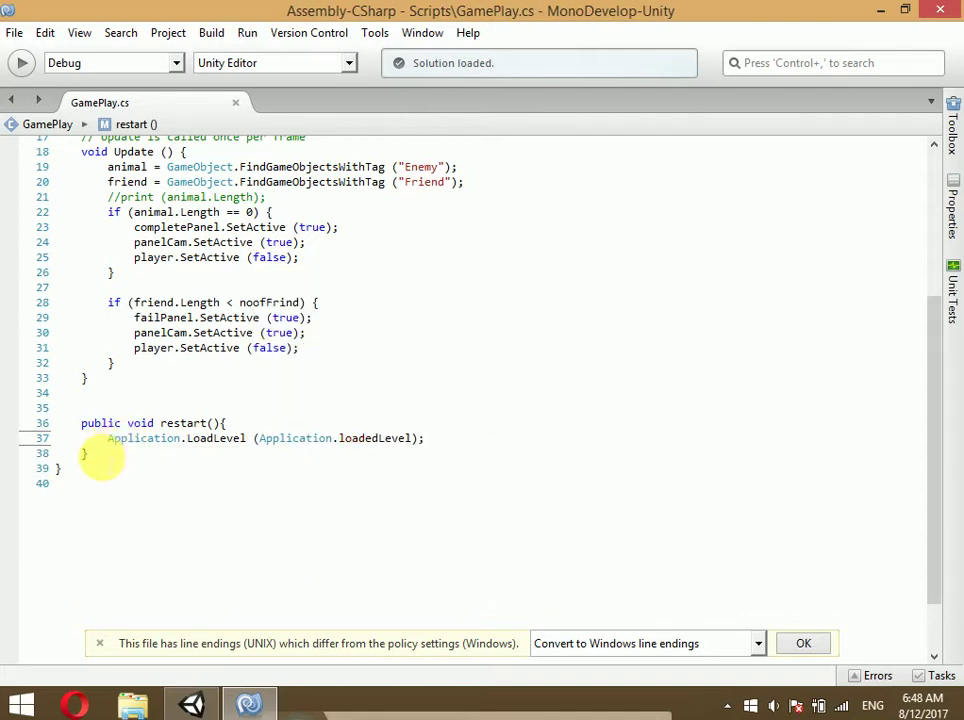
key(Return)
text(public)
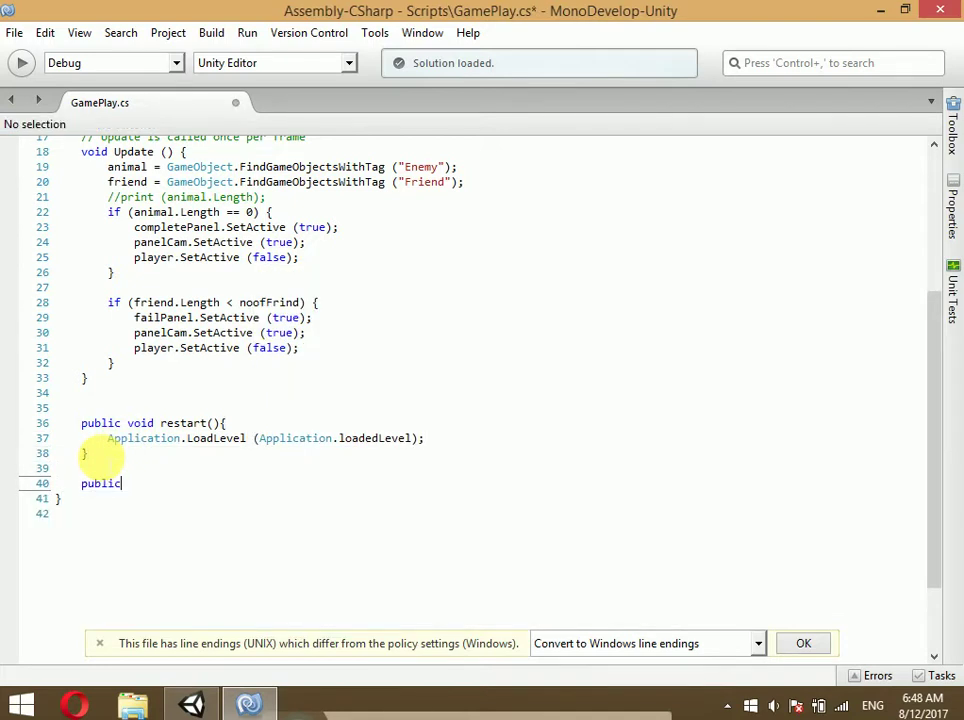
text( void resume(){)
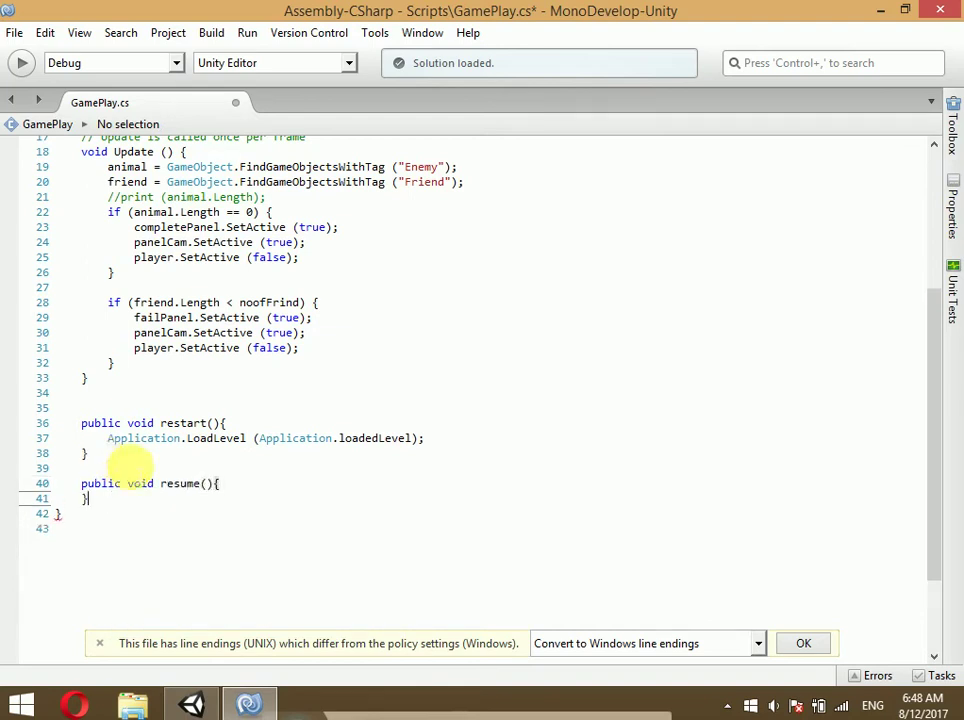
click(113, 499)
key(Return)
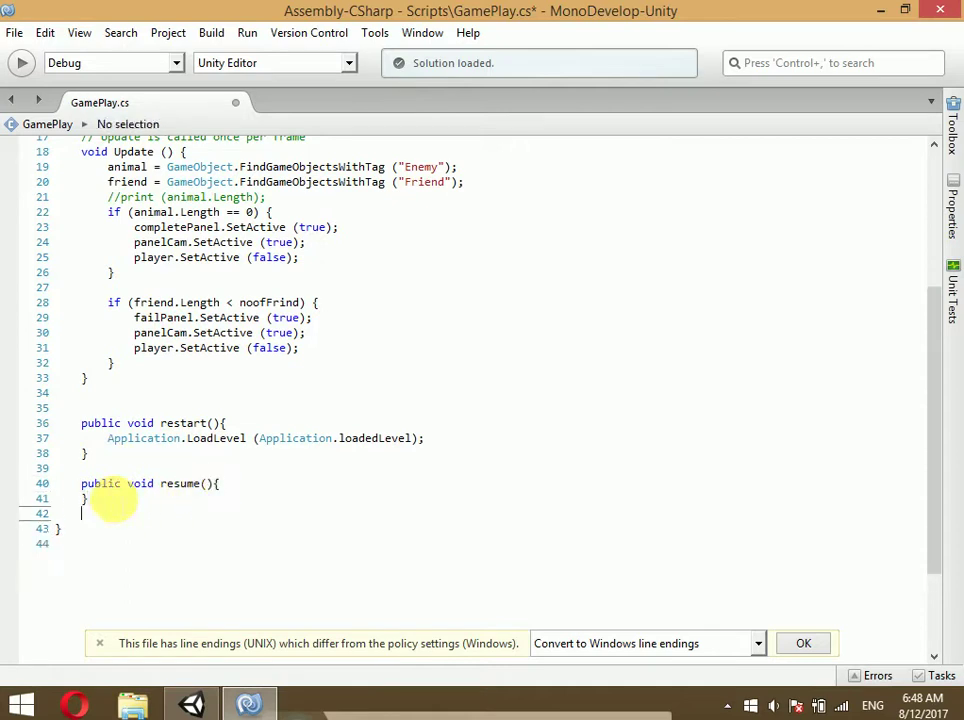
text(public vo)
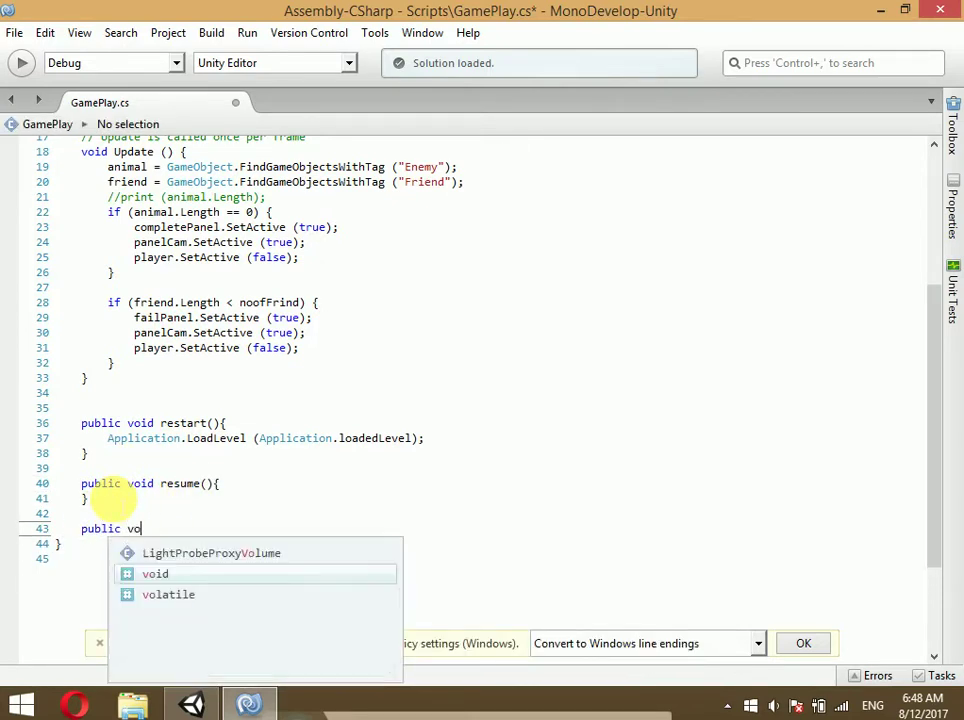
text(id pause(){)
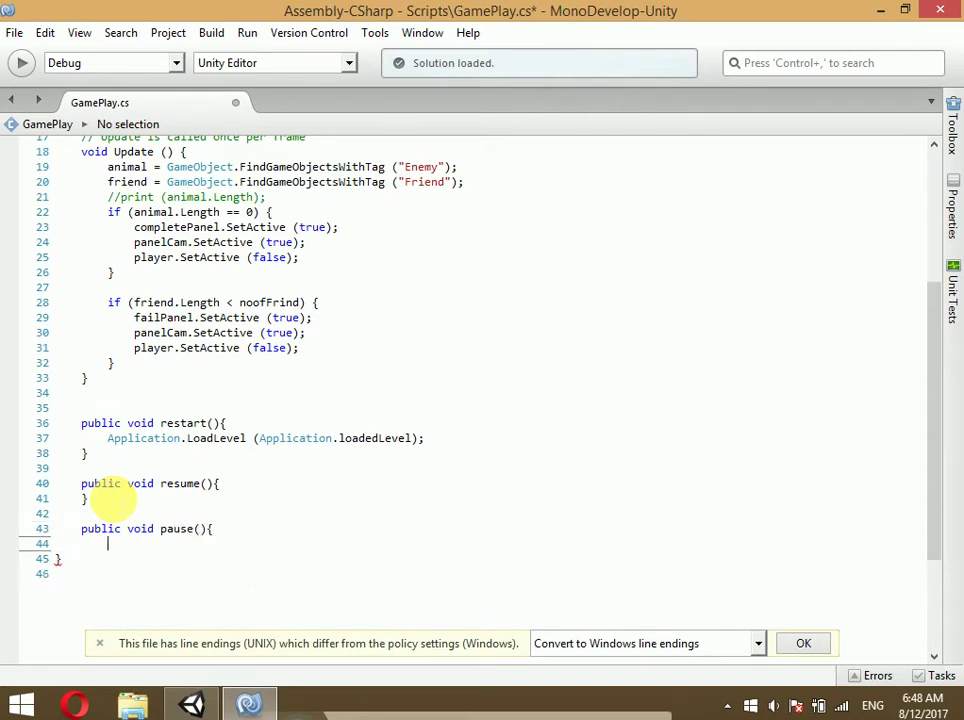
In pause(), add pausePanel.SetActive(true); and start typing Time.timeScale = 0
click(118, 541)
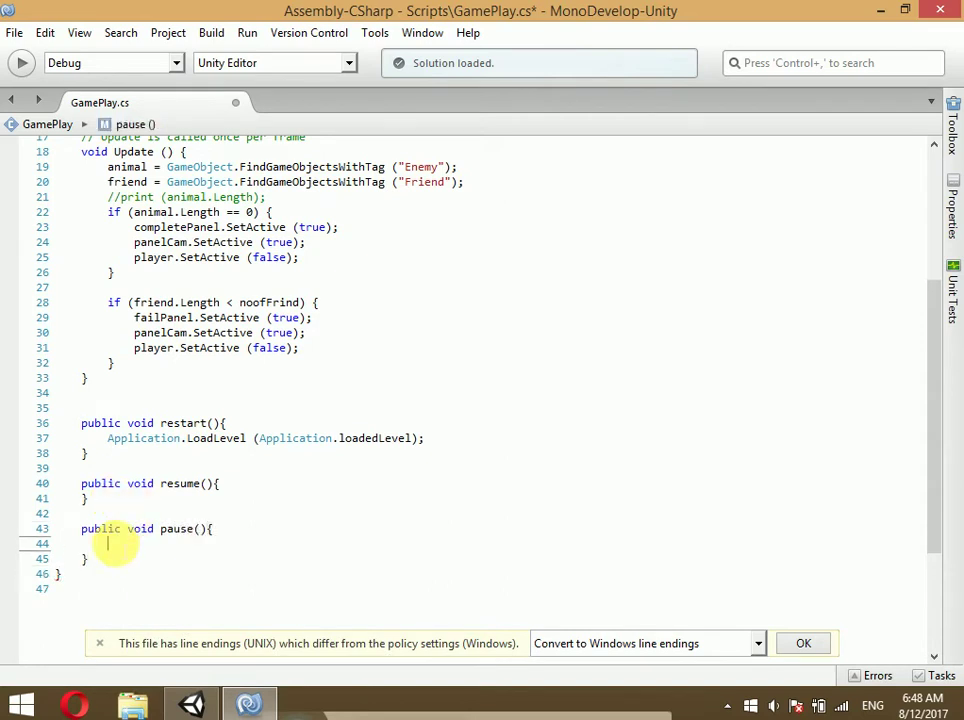
text(pasu)
key(BackSpace)
key(BackSpace)
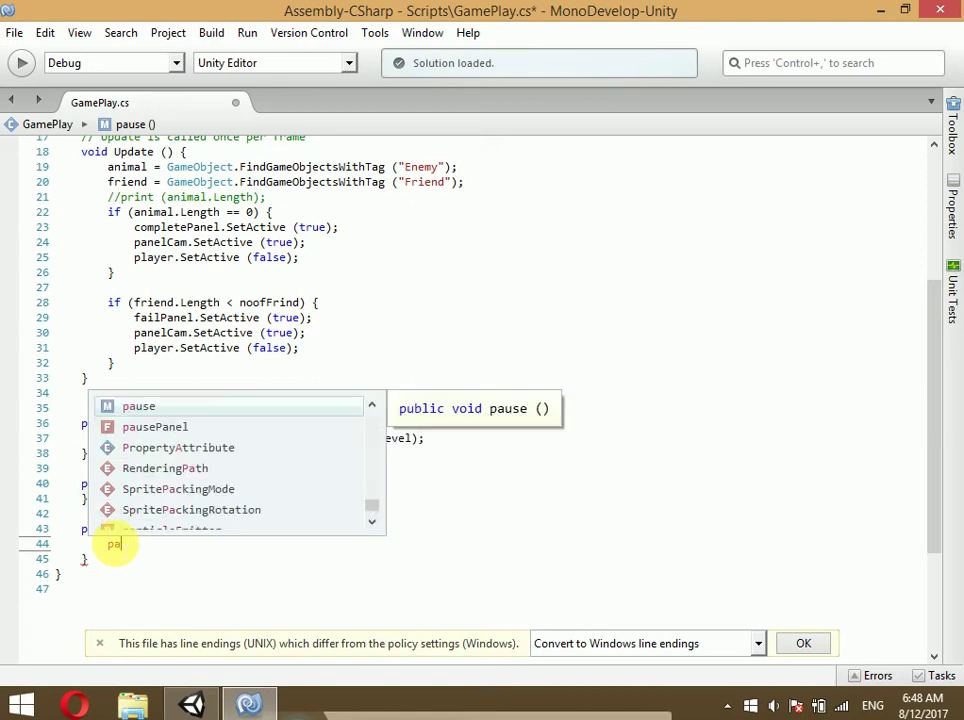
text(usd)
key(BackSpace)
key(BackSpace)
key(Down)
key(Return)
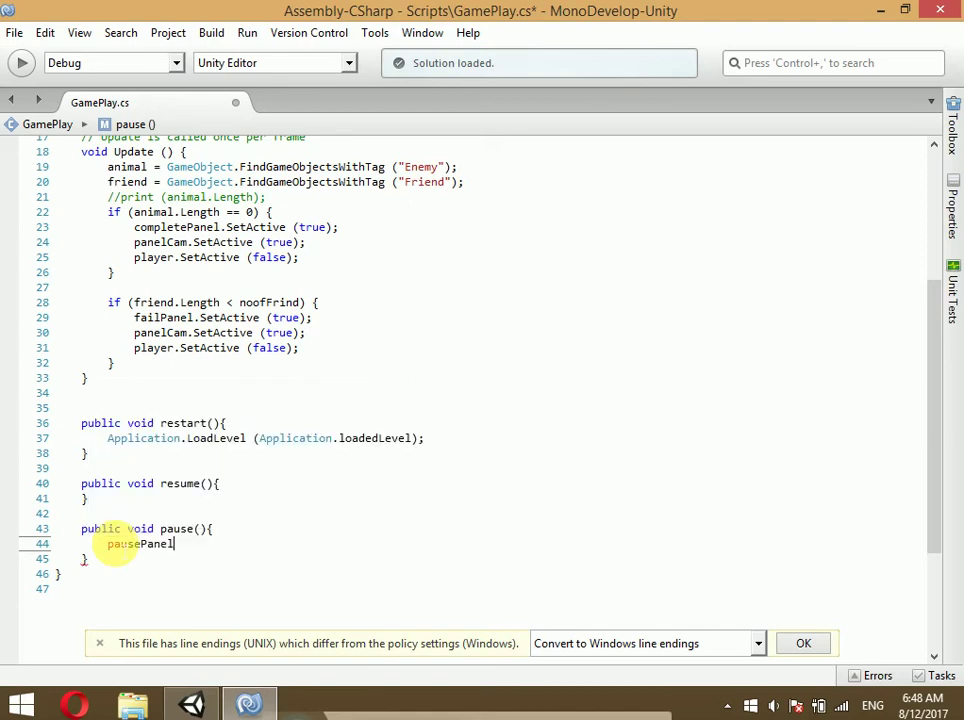
text(.set)
key(Return)
text(()
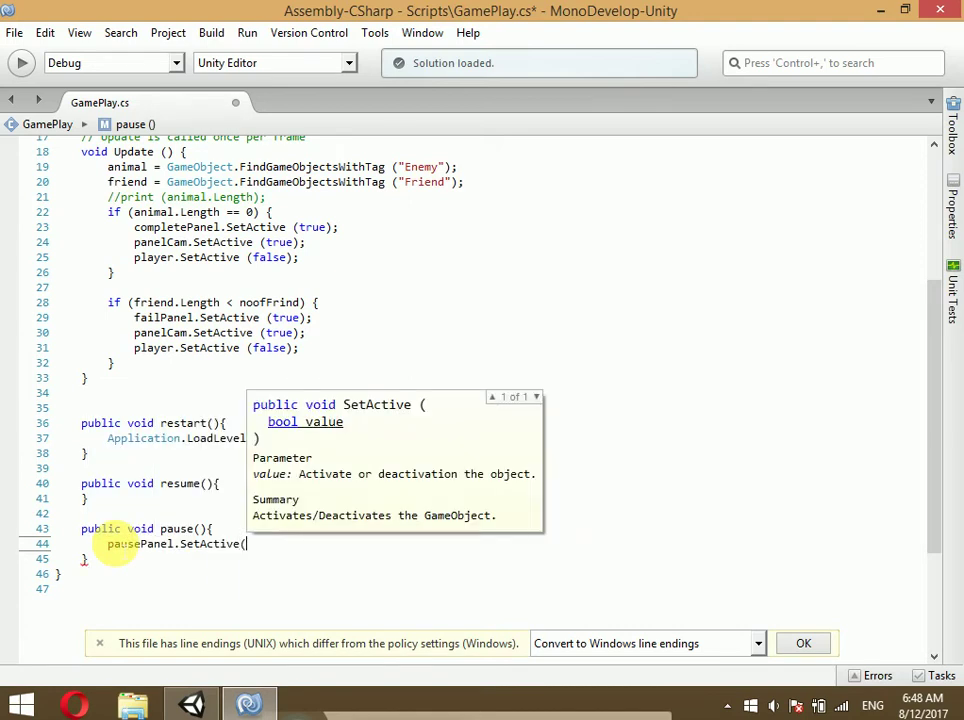
text(tru)
key(Return)
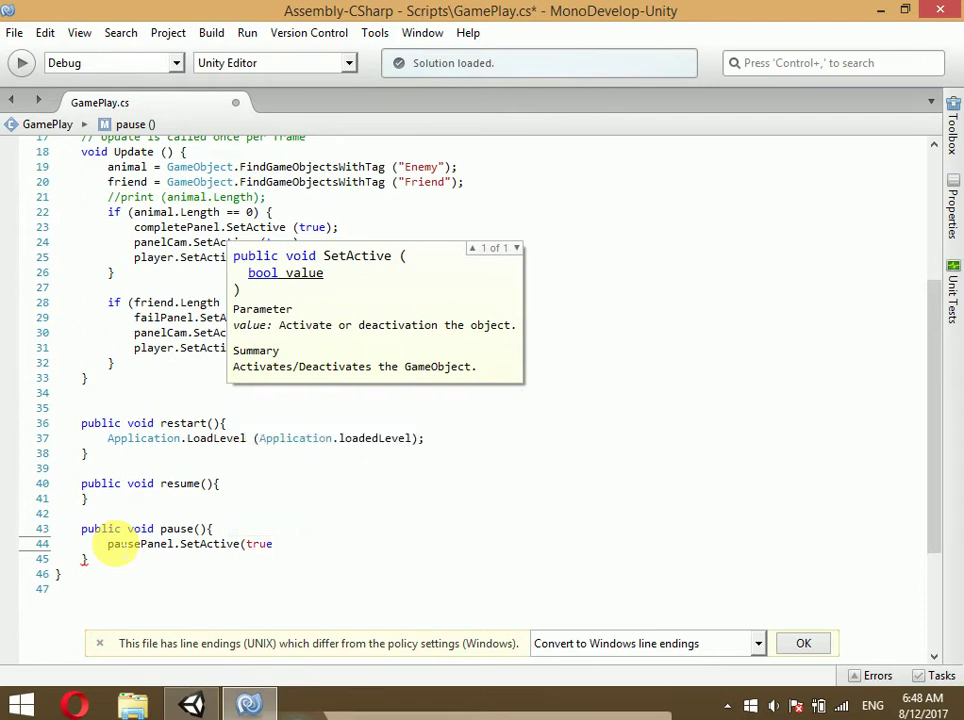
text())
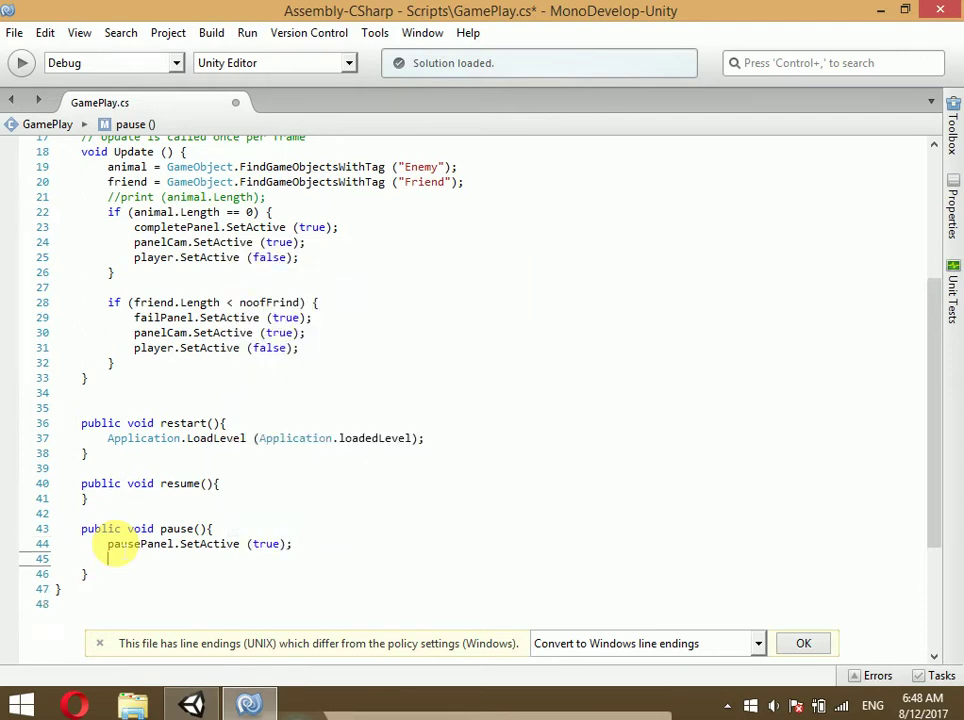
text(Tim)
key(Return)
text(.tims)
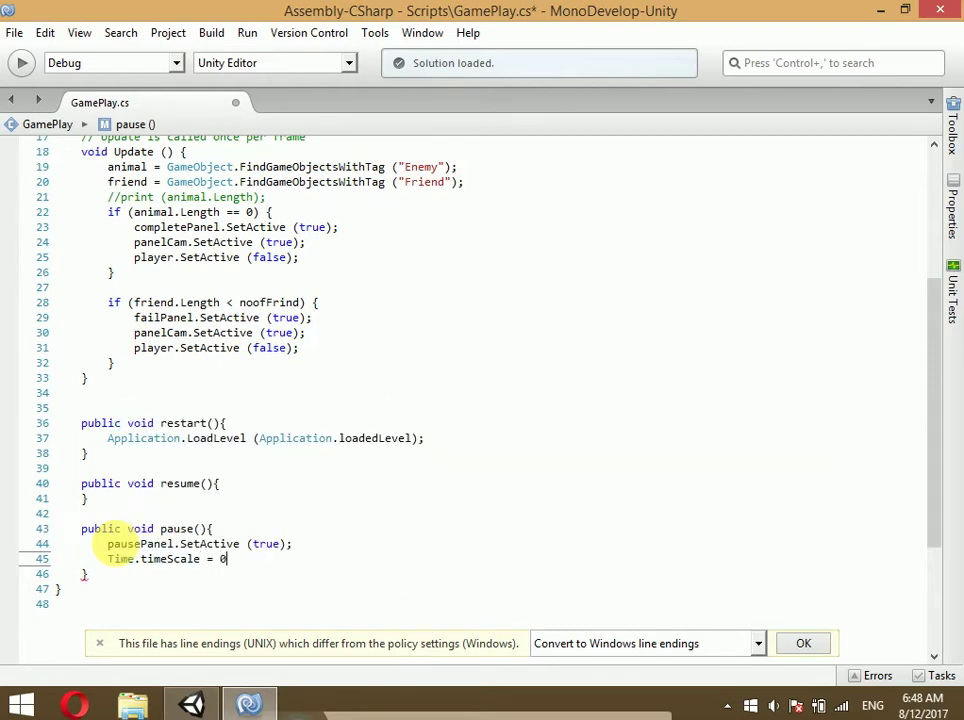
text(;)
Add player.SetActive(false); to pause(), below the pausePanel statement
click(305, 546)
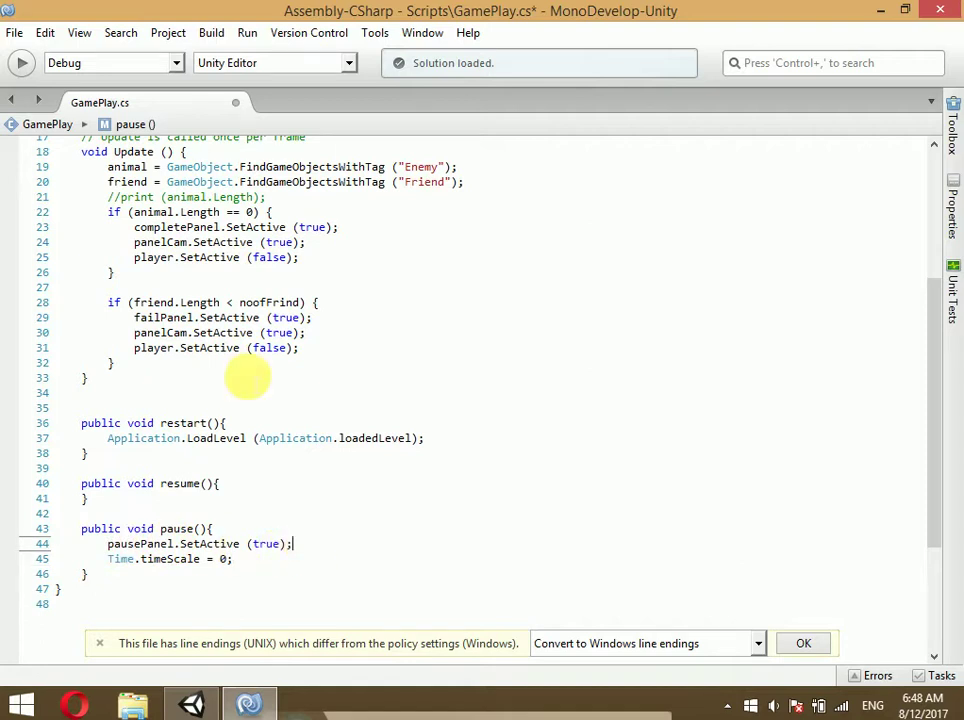
drag(325, 340, 182, 350)
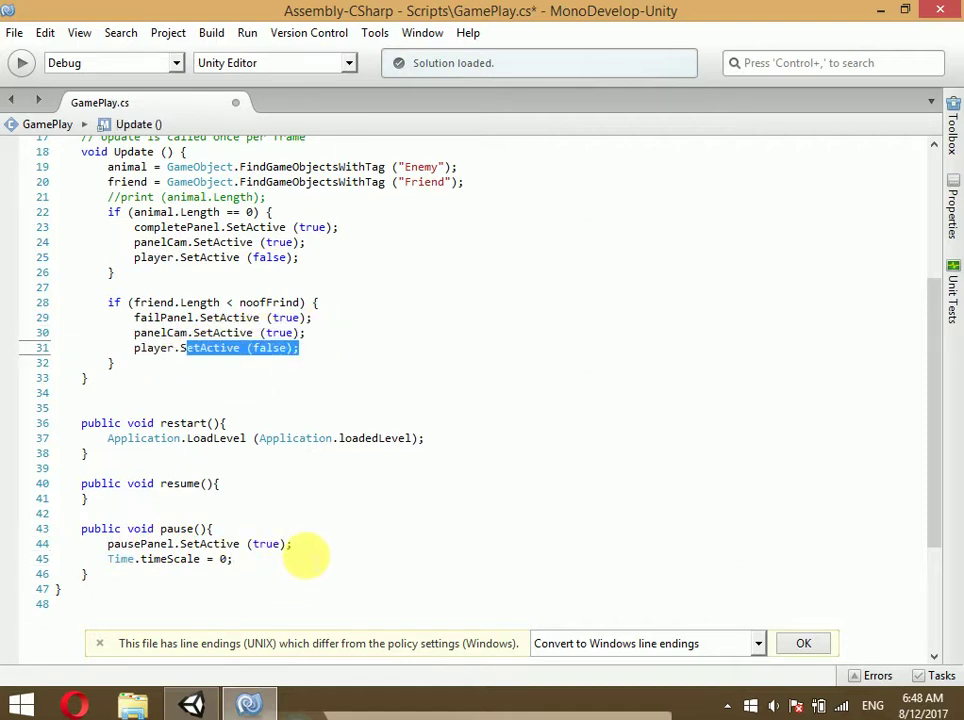
click(305, 543)
key(Return)
text(pl)
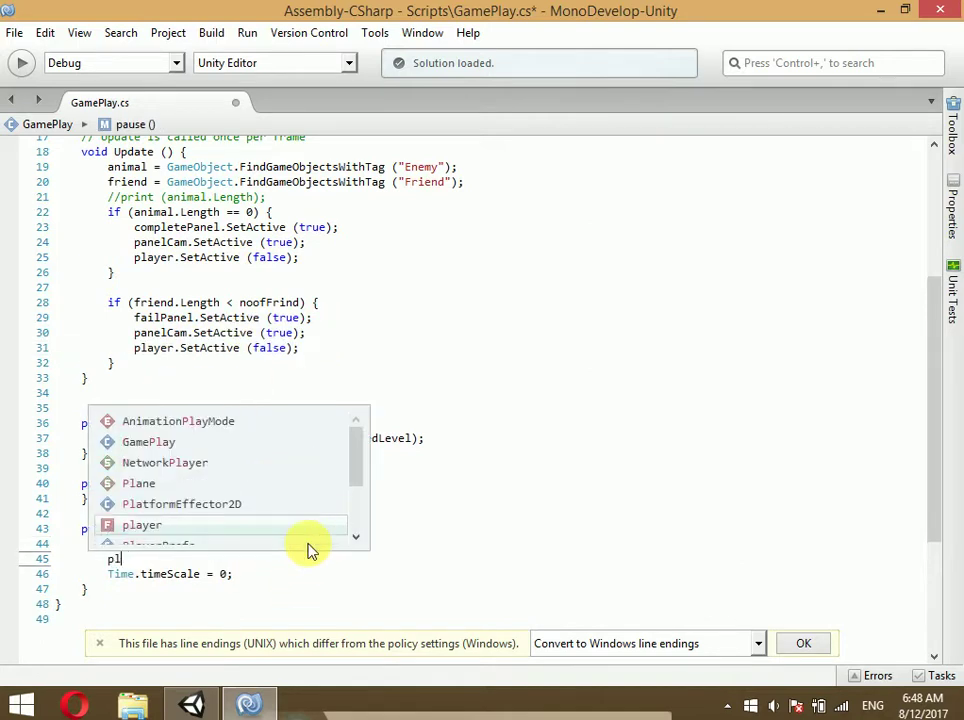
text(ayer.se)
key(Return)
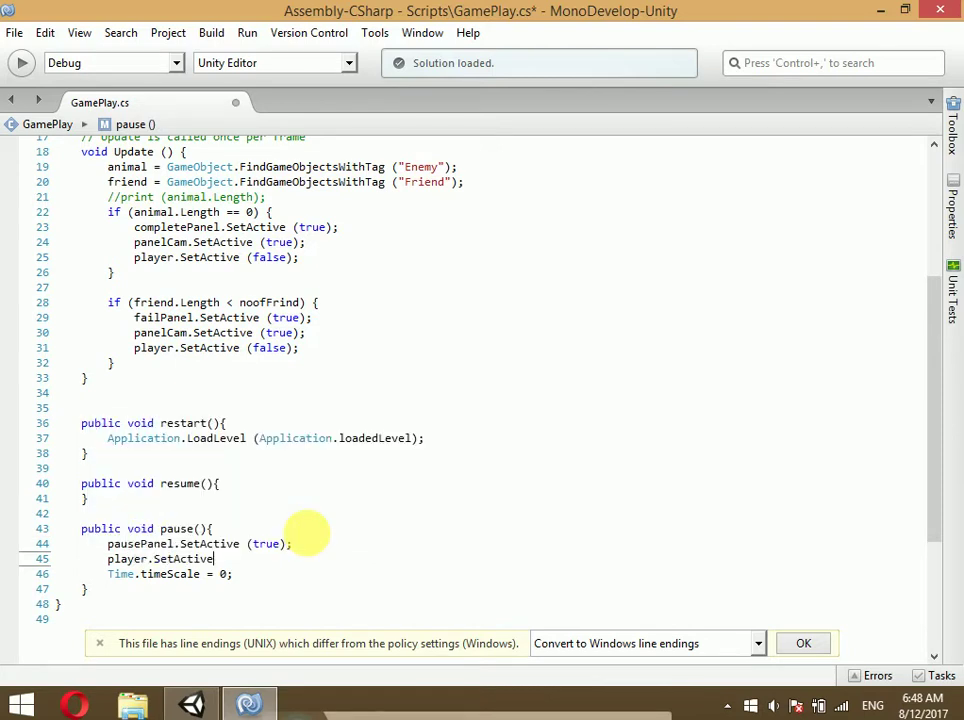
text( (false);)
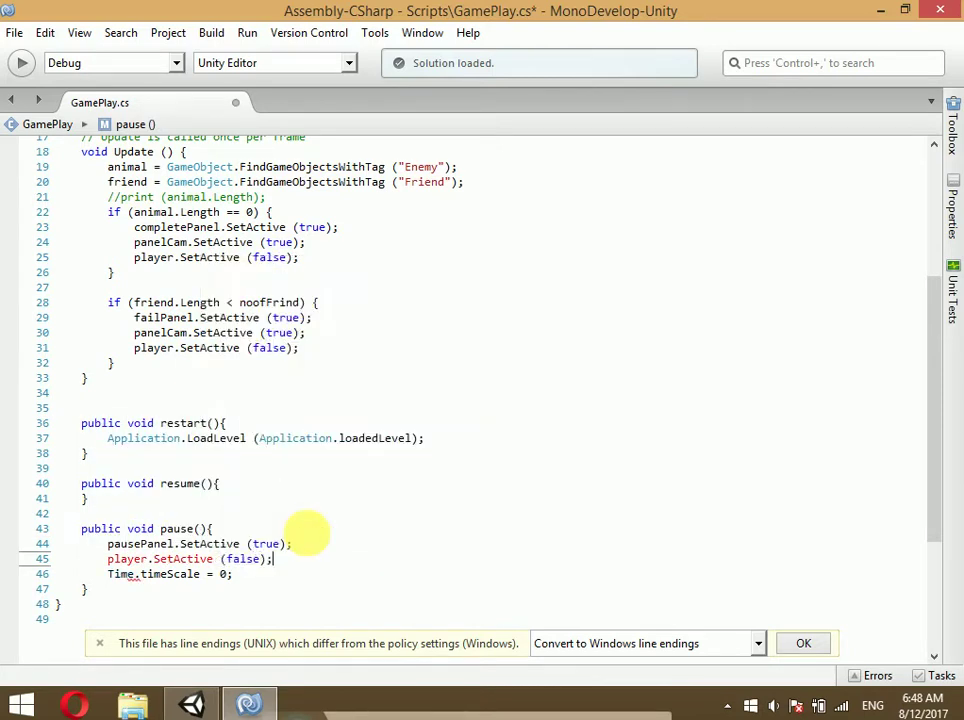
Add panelCam.SetActive(true); to pause() and save GamePlay.cs
key(Return)
text(came)
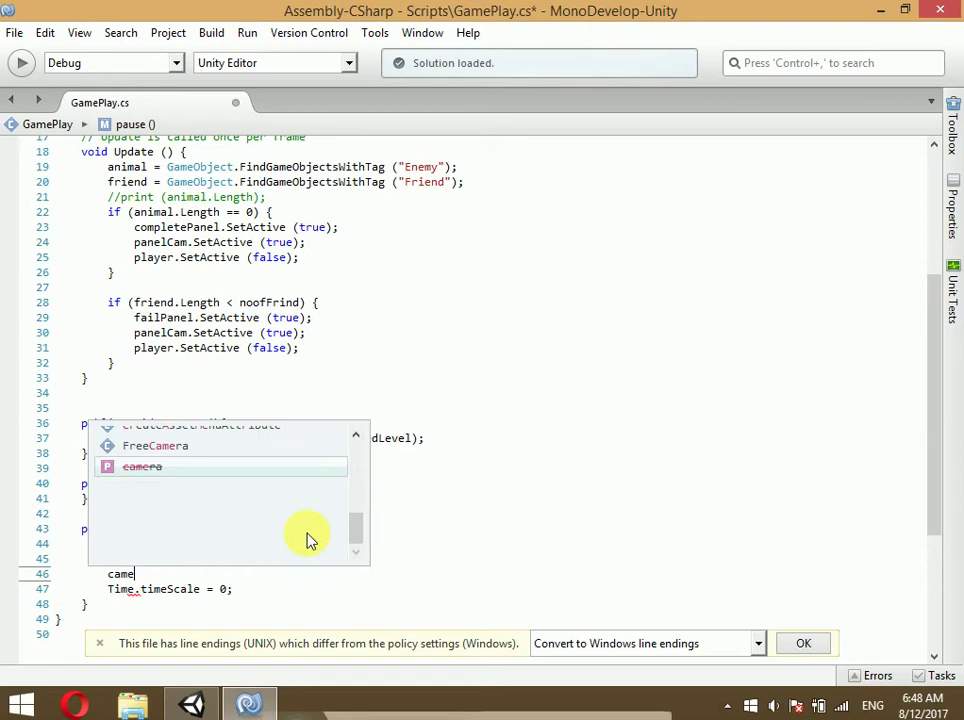
key(BackSpace)
key(BackSpace)
key(BackSpace)
key(BackSpace)
text(p)
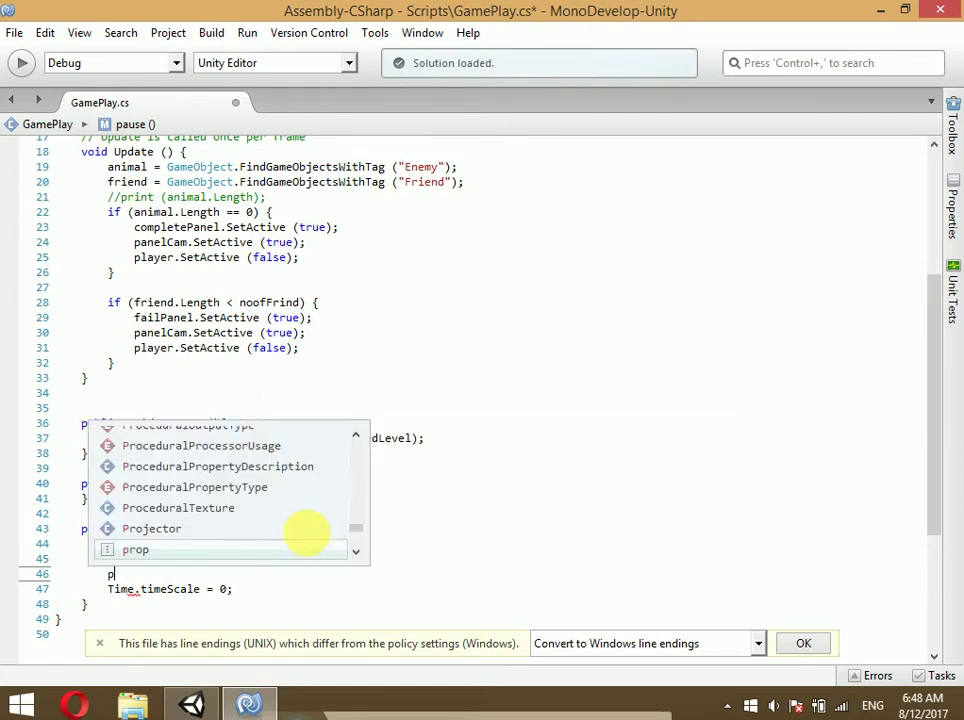
text(ane)
key(Return)
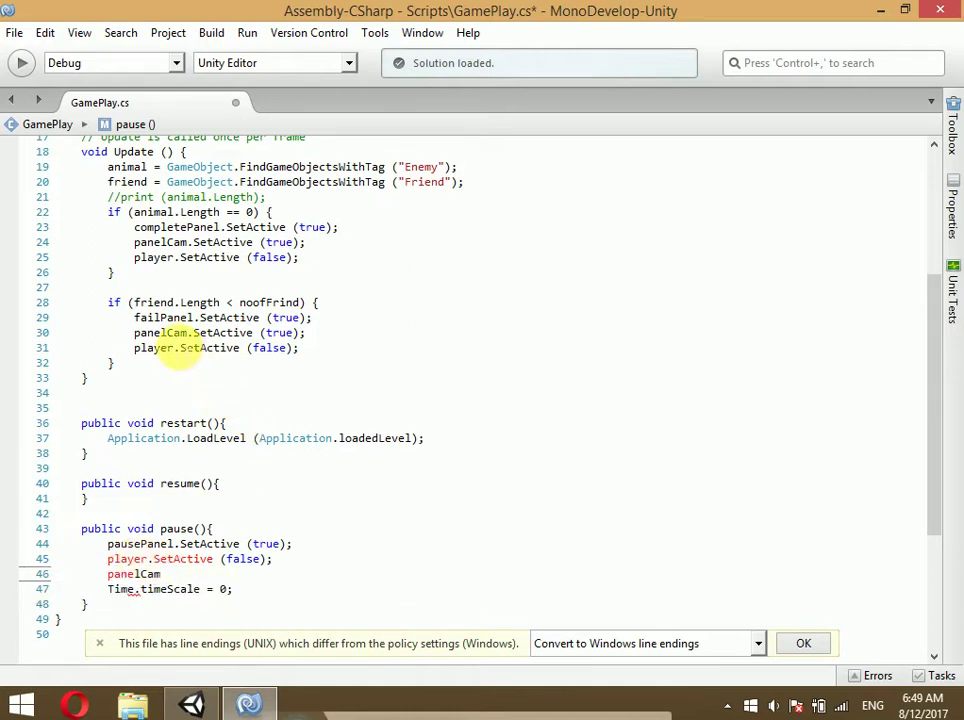
click(133, 348)
drag(133, 348, 320, 348)
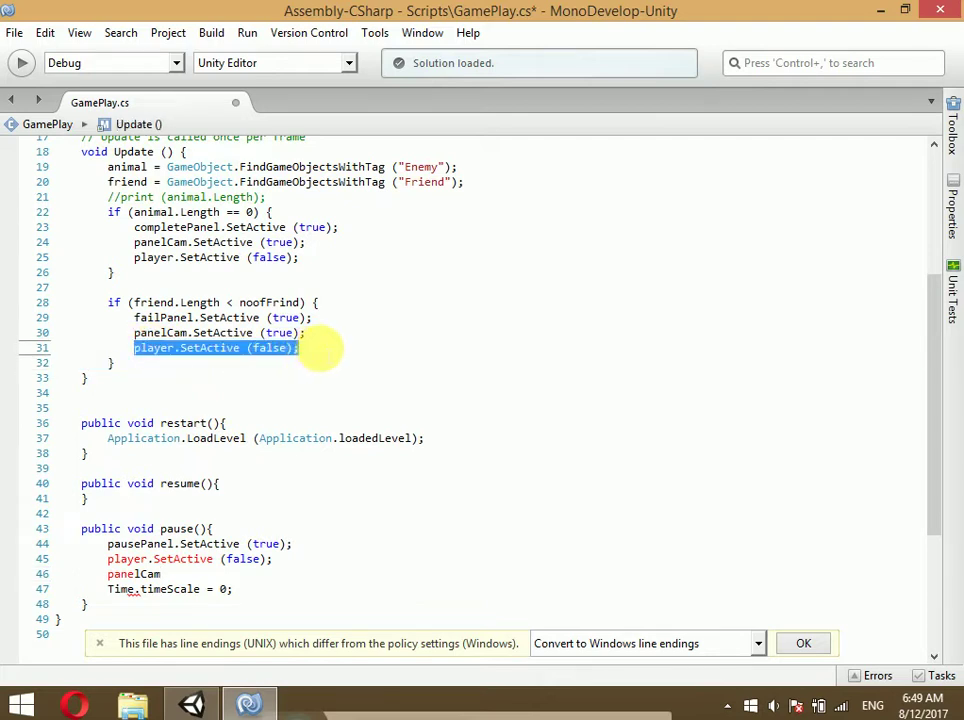
drag(107, 559, 270, 559)
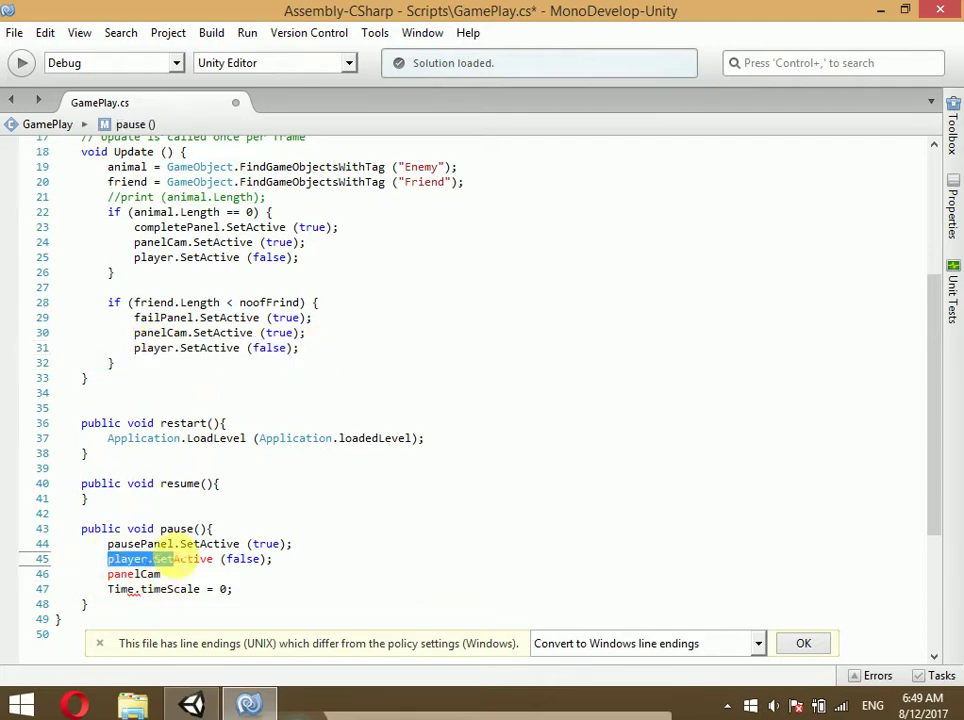
click(280, 561)
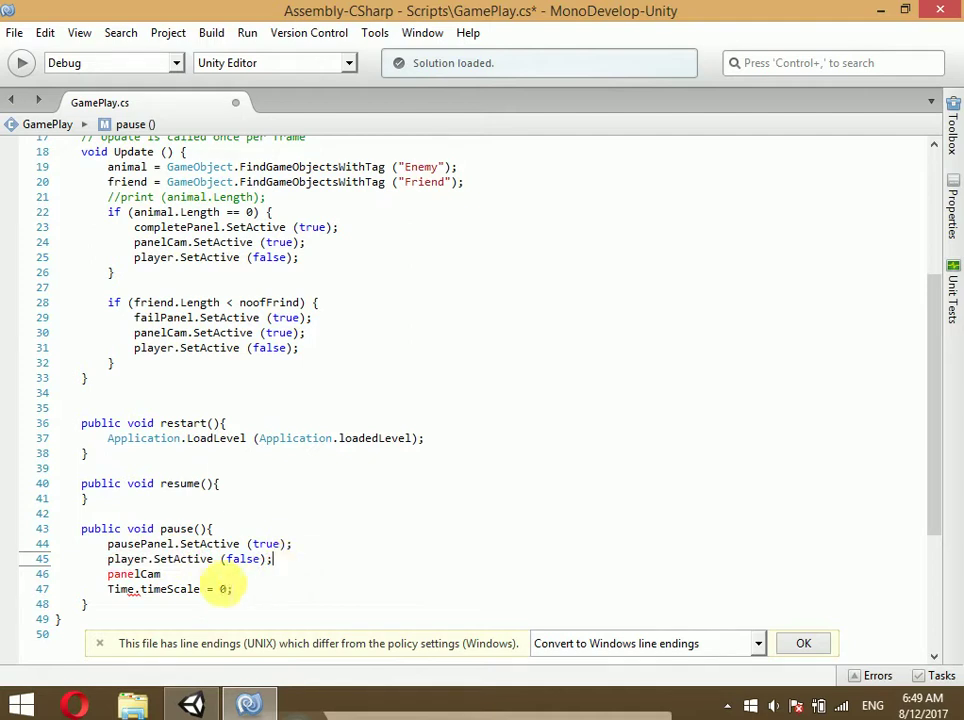
click(185, 589)
click(178, 576)
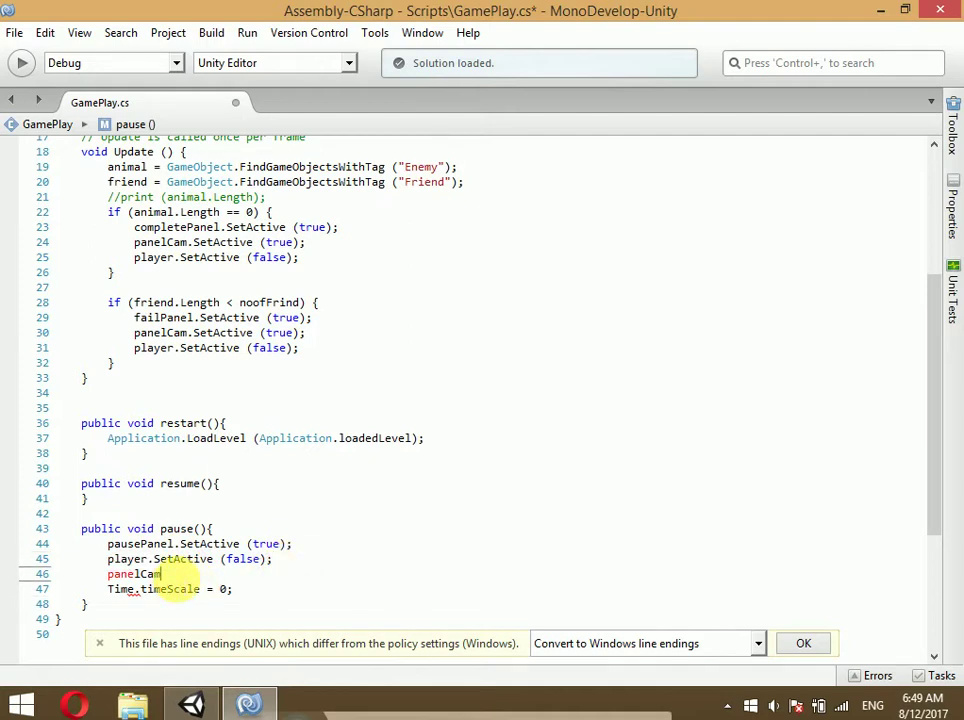
text(.set)
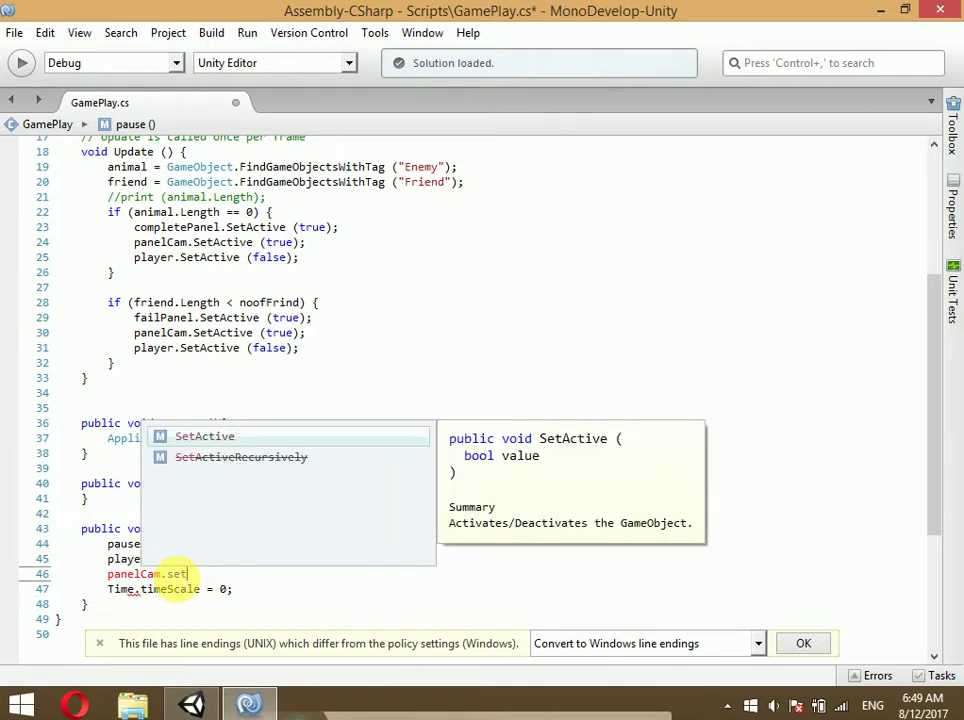
key(Return)
text((t)
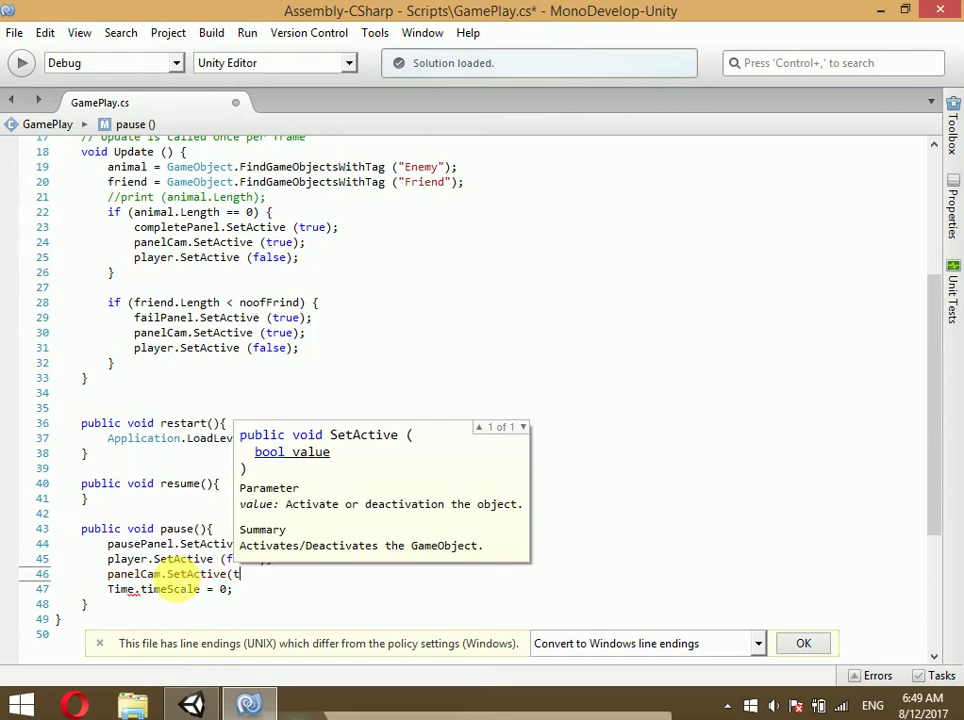
text(rue);)
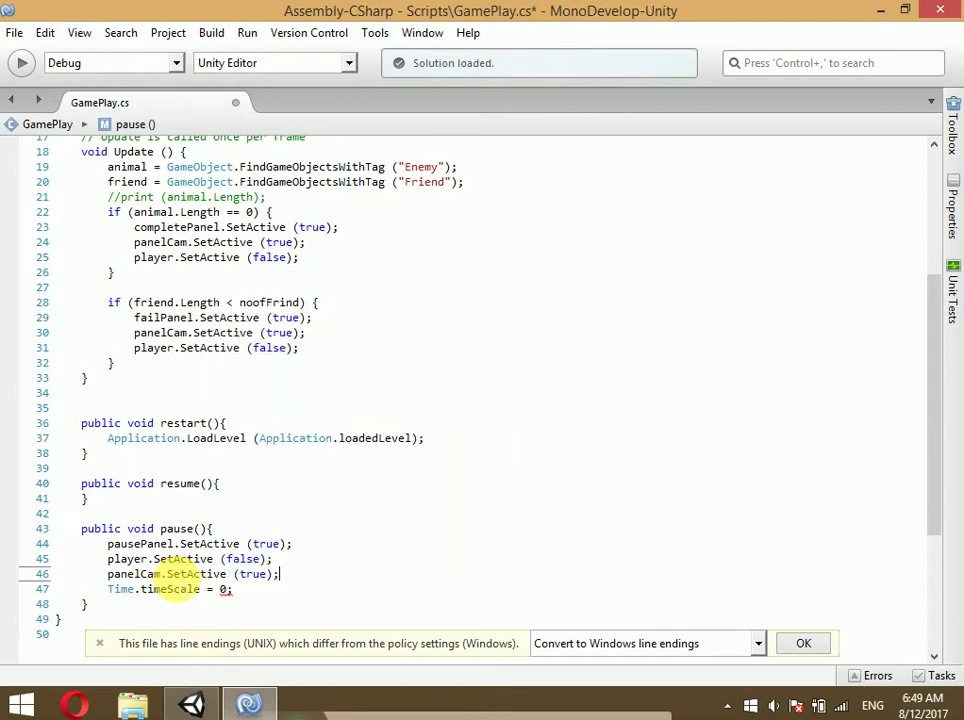
key(ctrl+s)
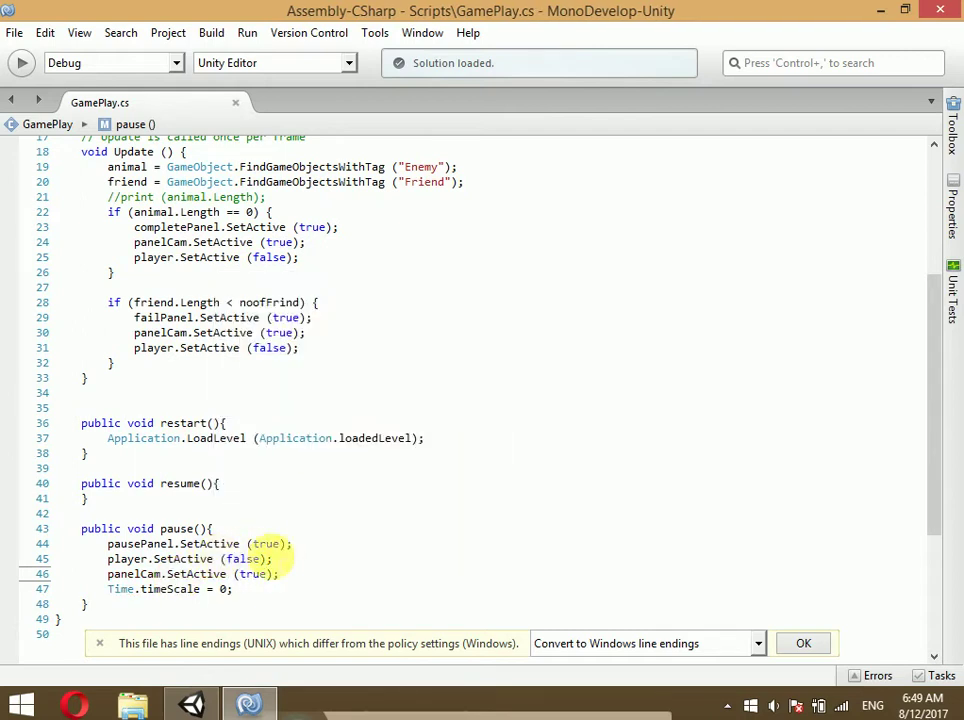
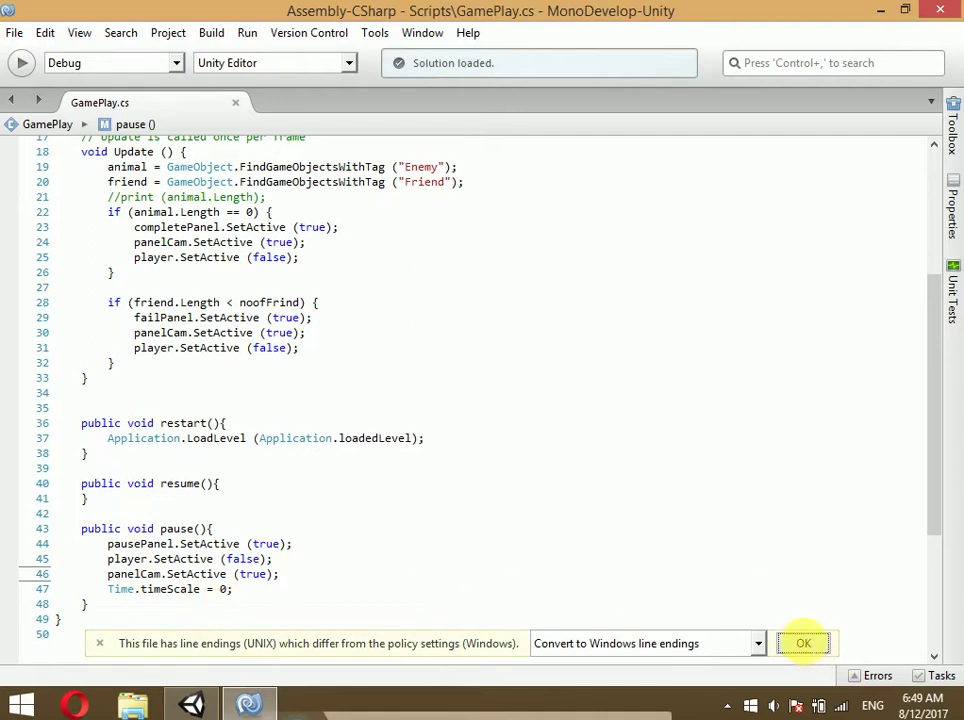
Start a new public void method declaration below the pause method
click(568, 541)
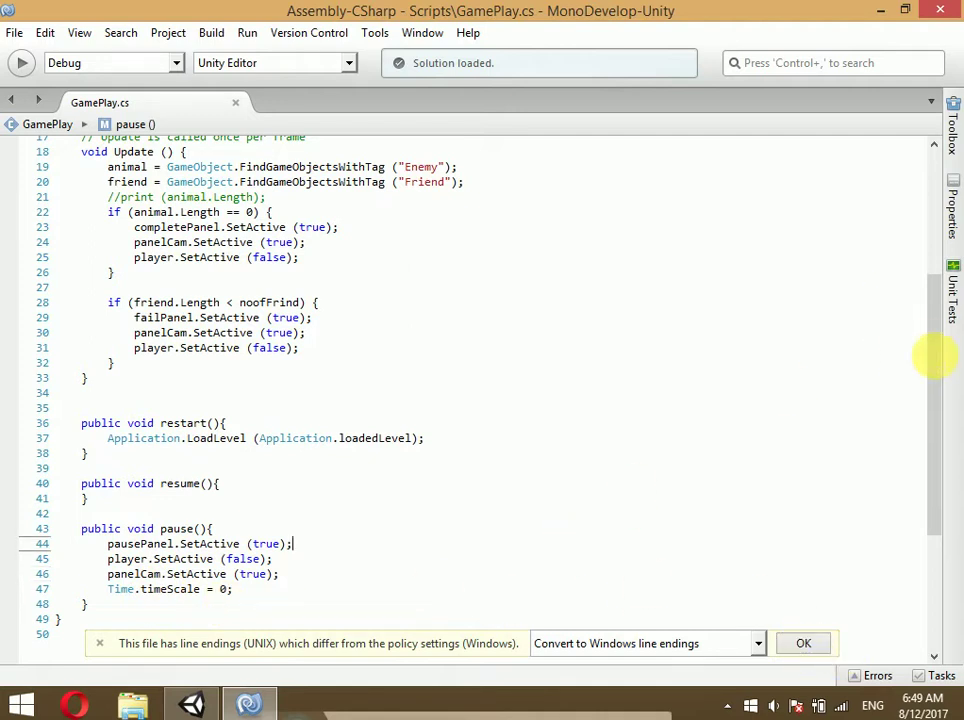
scroll(932, 380, down, 4)
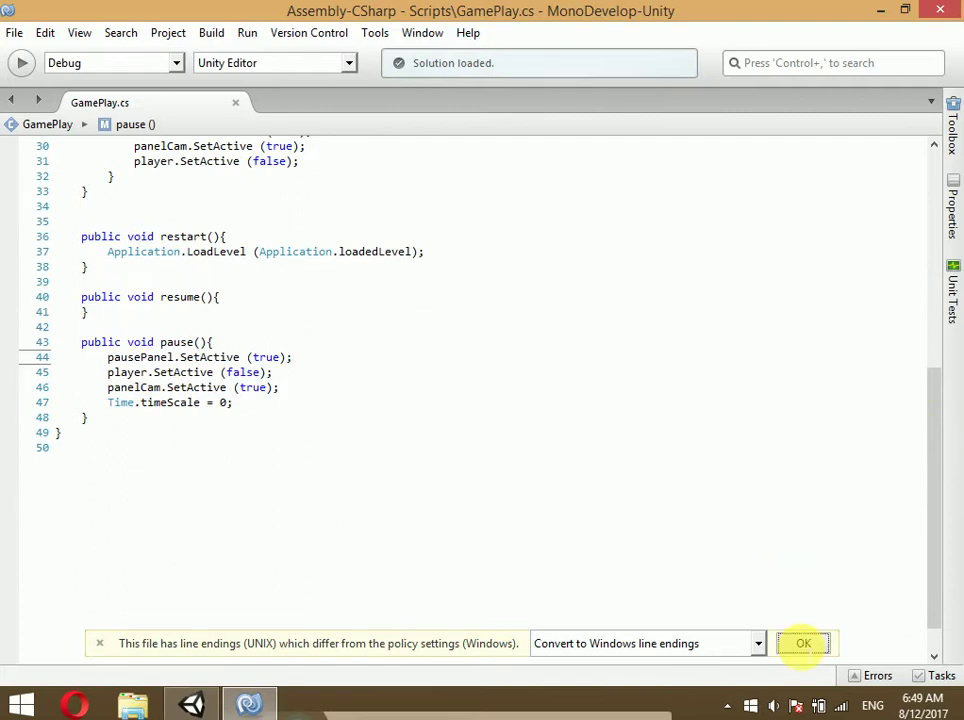
click(100, 419)
key(Return)
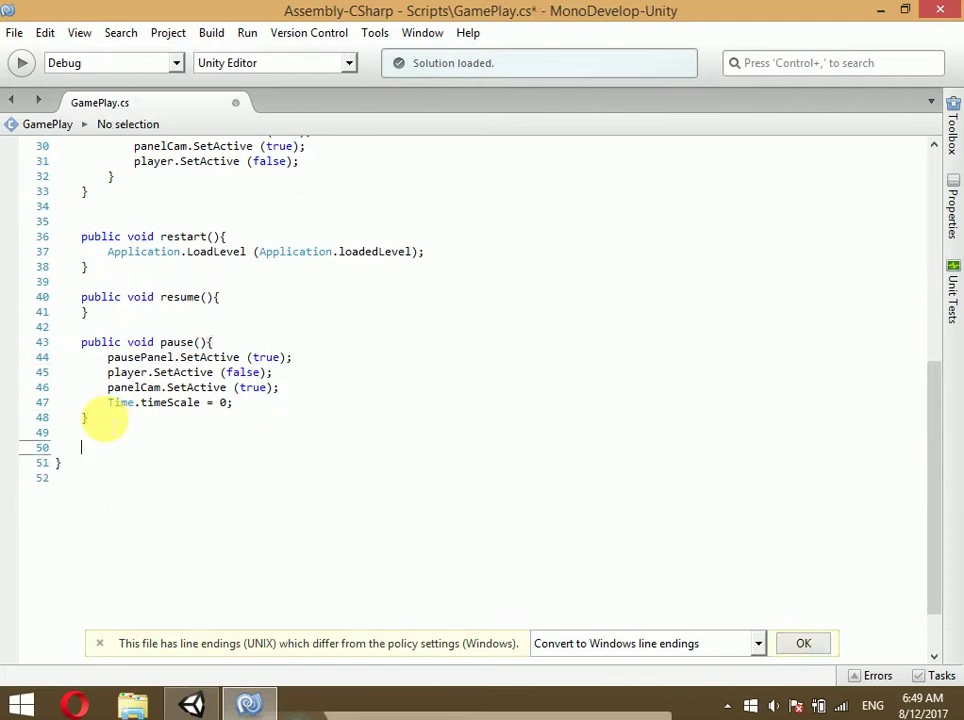
text(public void)
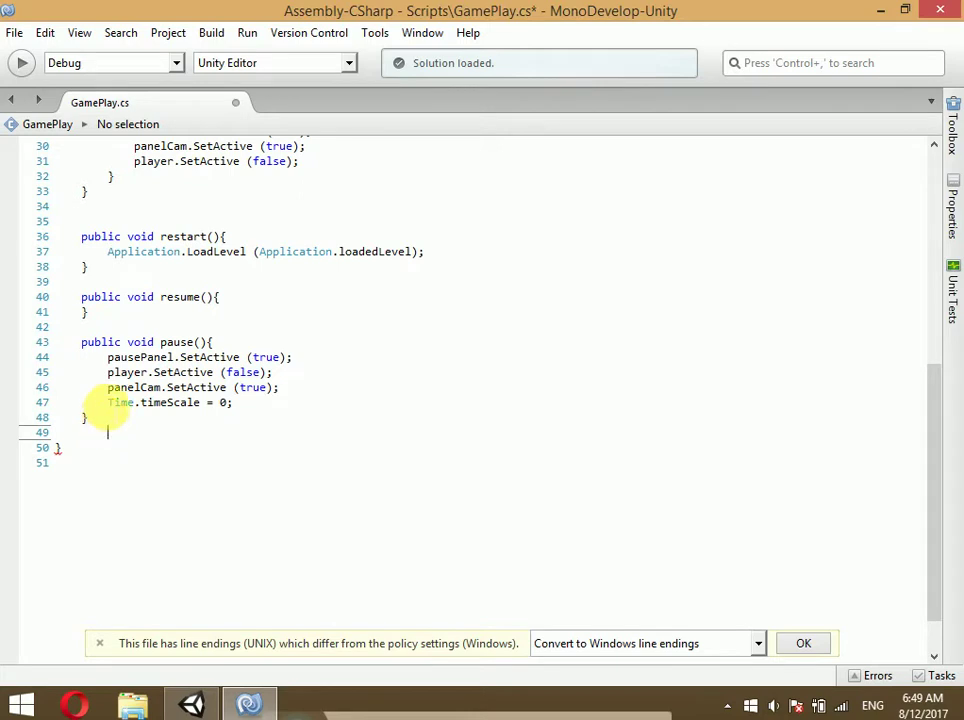
In resume(), set Time.timeScale = 1 and call player.SetActive(true)
click(216, 297)
key(Return)
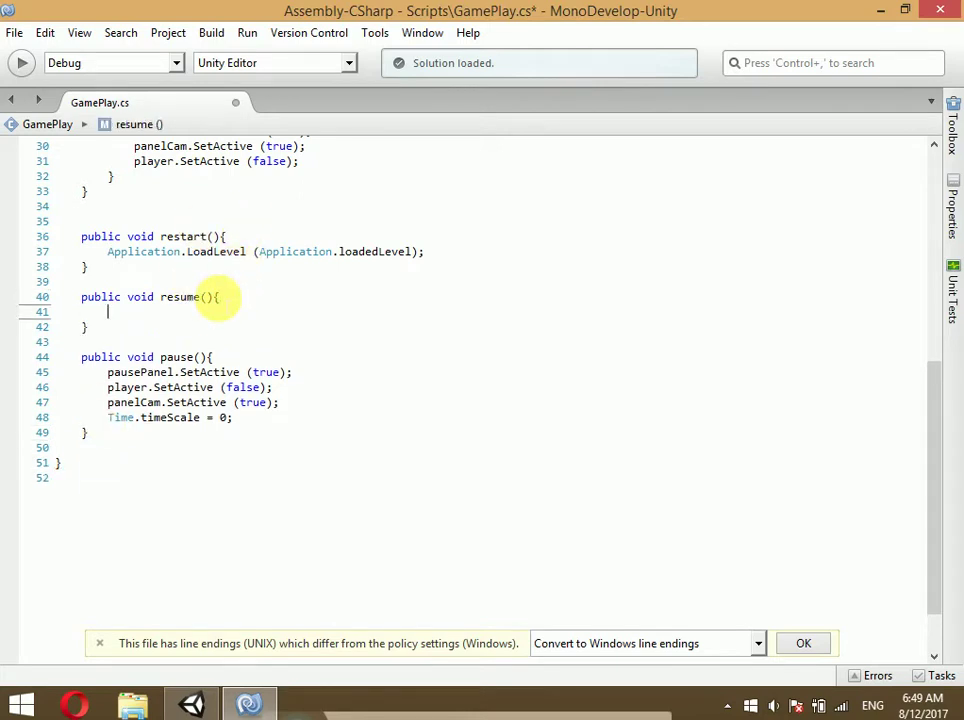
text(Time.time)
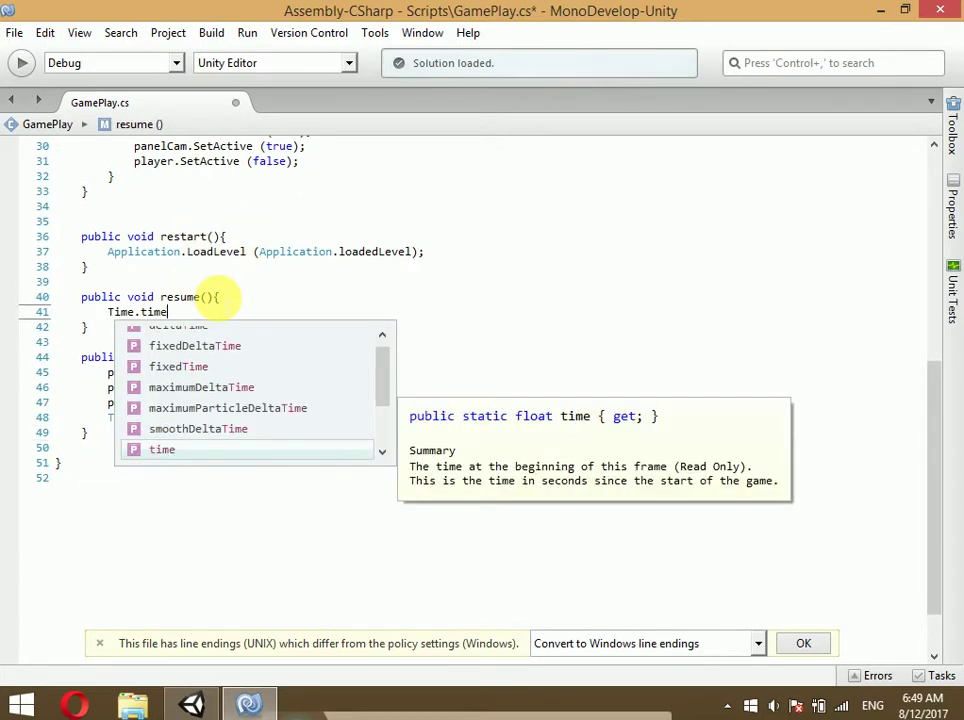
text(.times =)
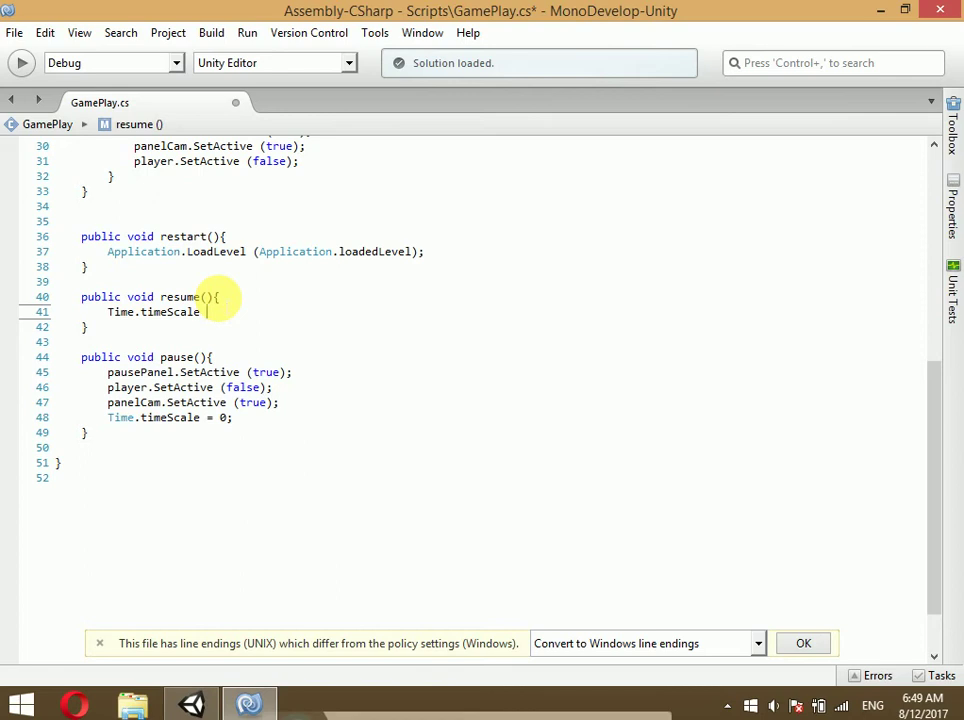
key(Return)
text(pl)
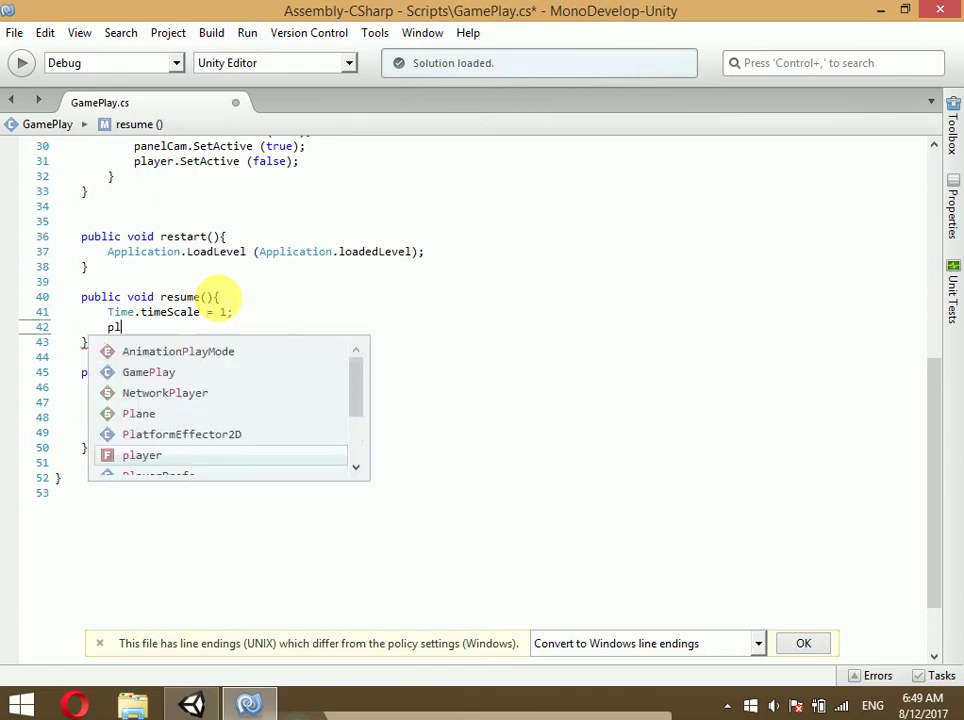
text(ayer)
key(Escape)
text(.set)
key(Return)
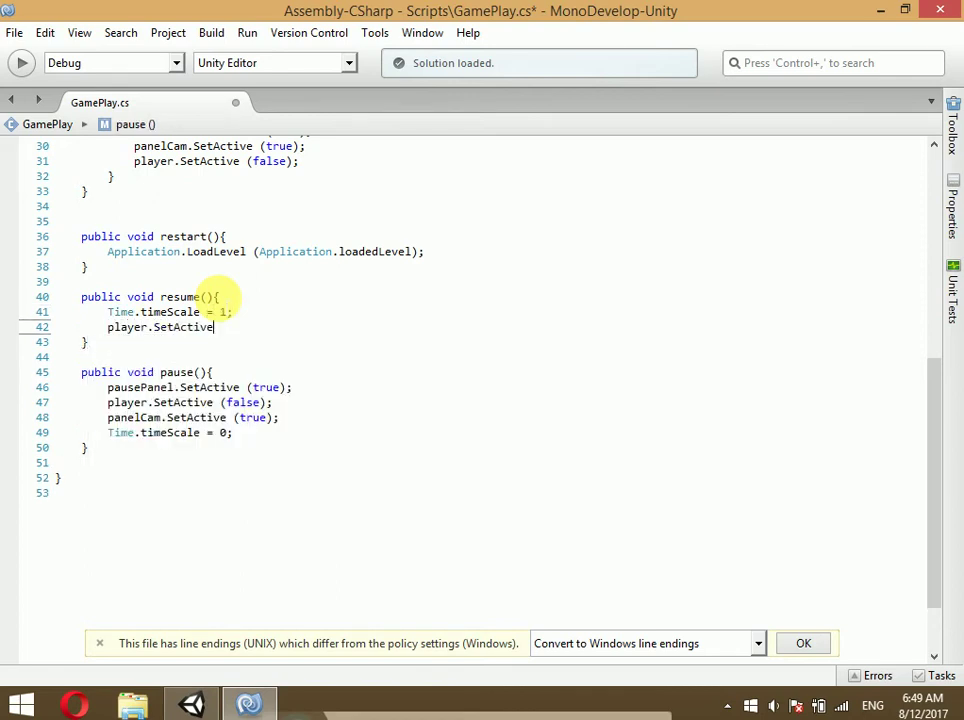
text((true);)
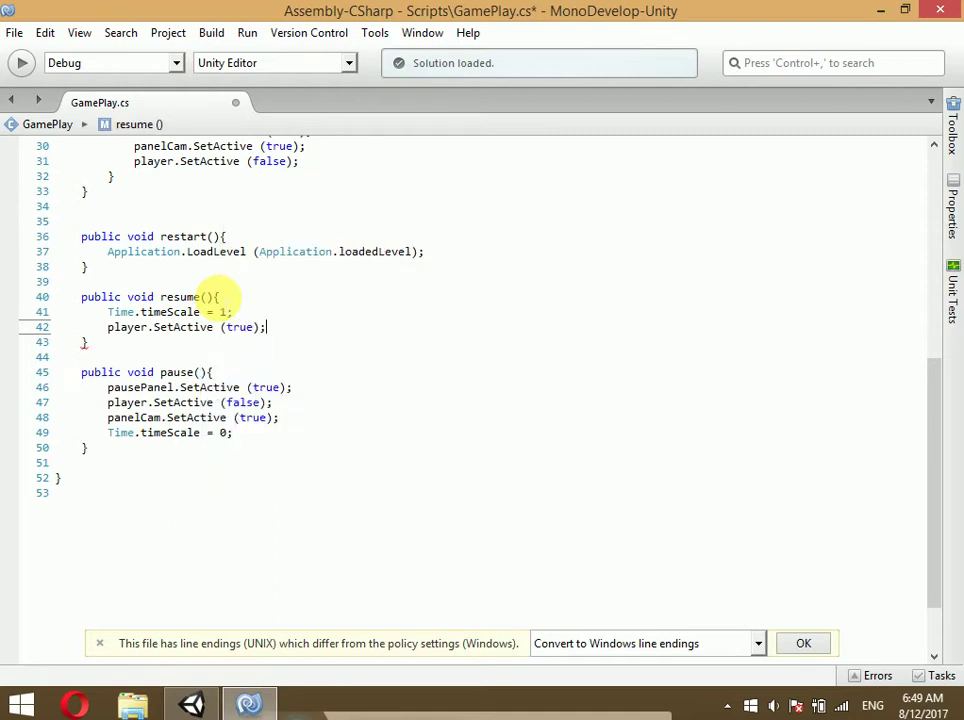
Add panelCam.SetActive(false); to resume()
key(Return)
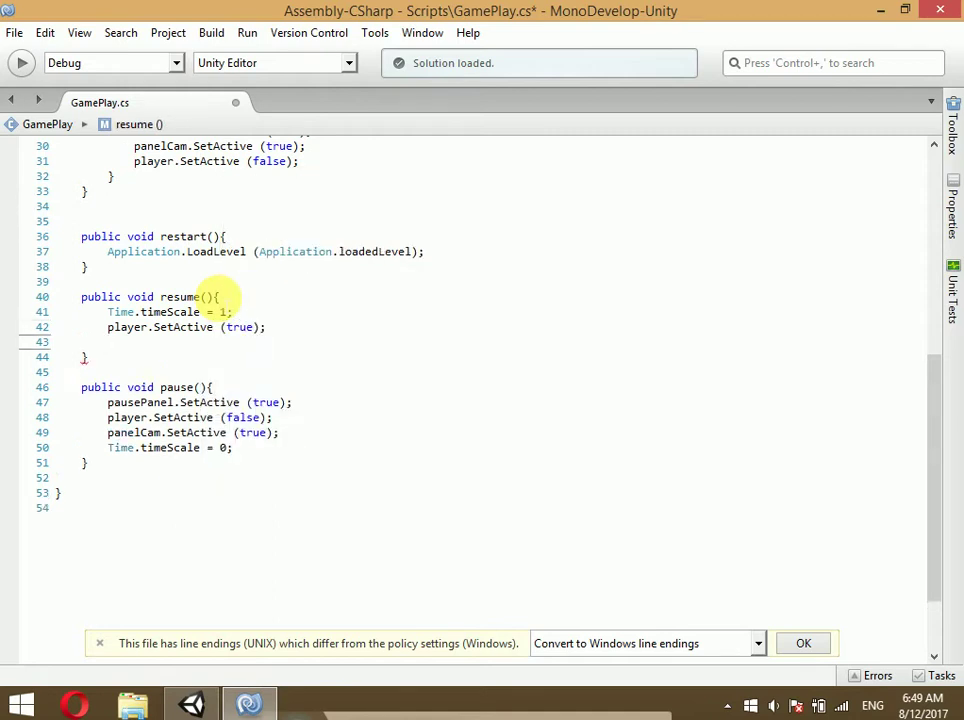
text(panel)
key(Return)
text(panelCam.)
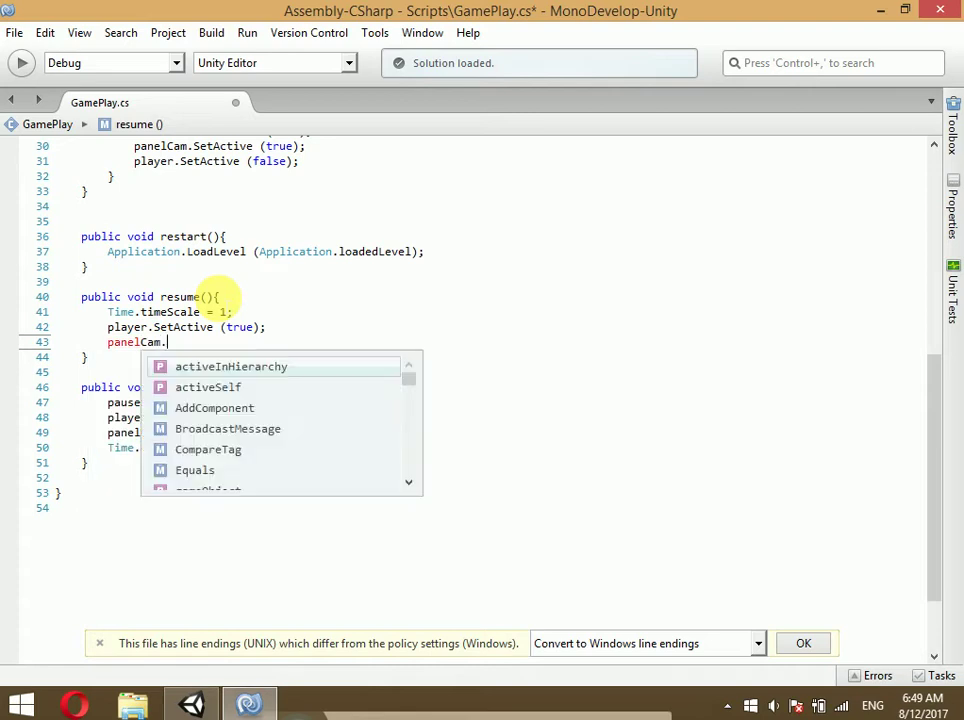
text(se)
key(Return)
text(()
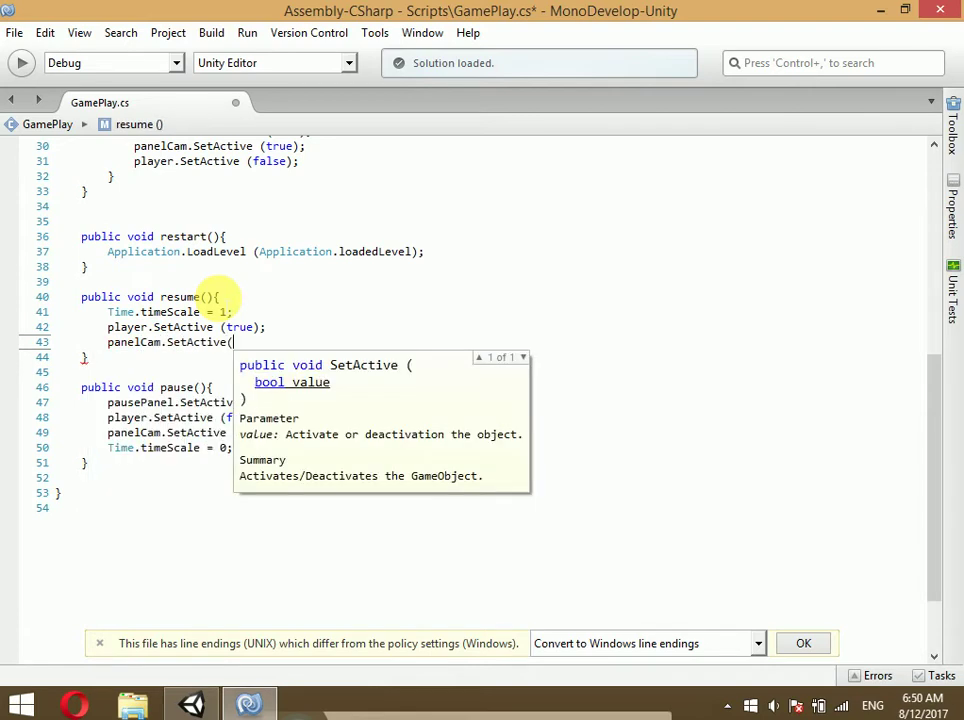
text(false);)
Add pausePanel.SetActive(false); to resume() and save GamePlay.cs
key(Return)
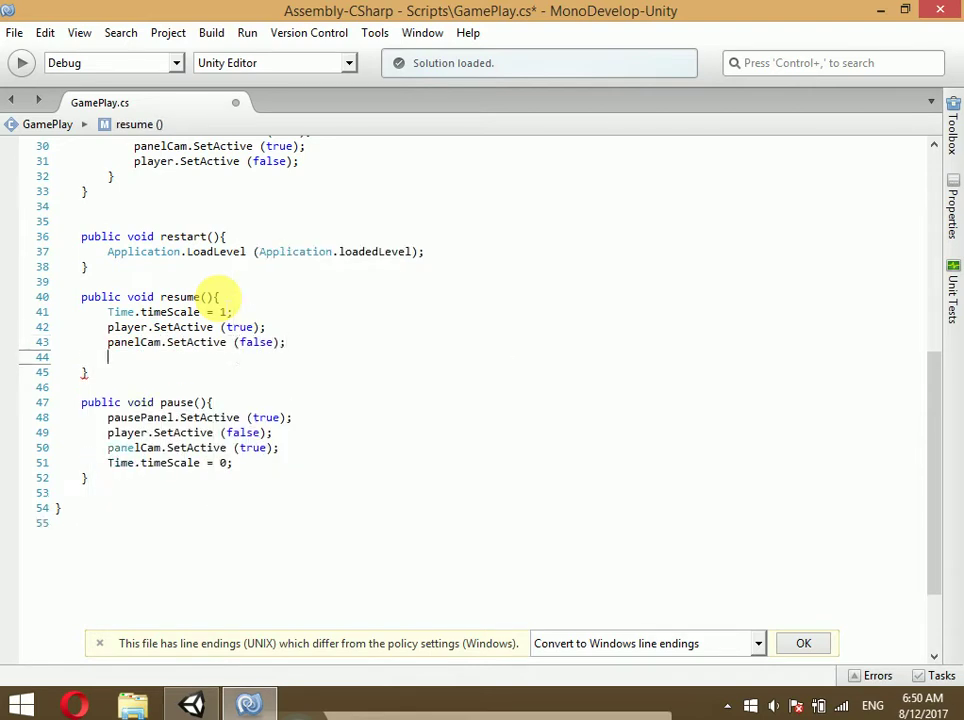
text(paue)
key(BackSpace)
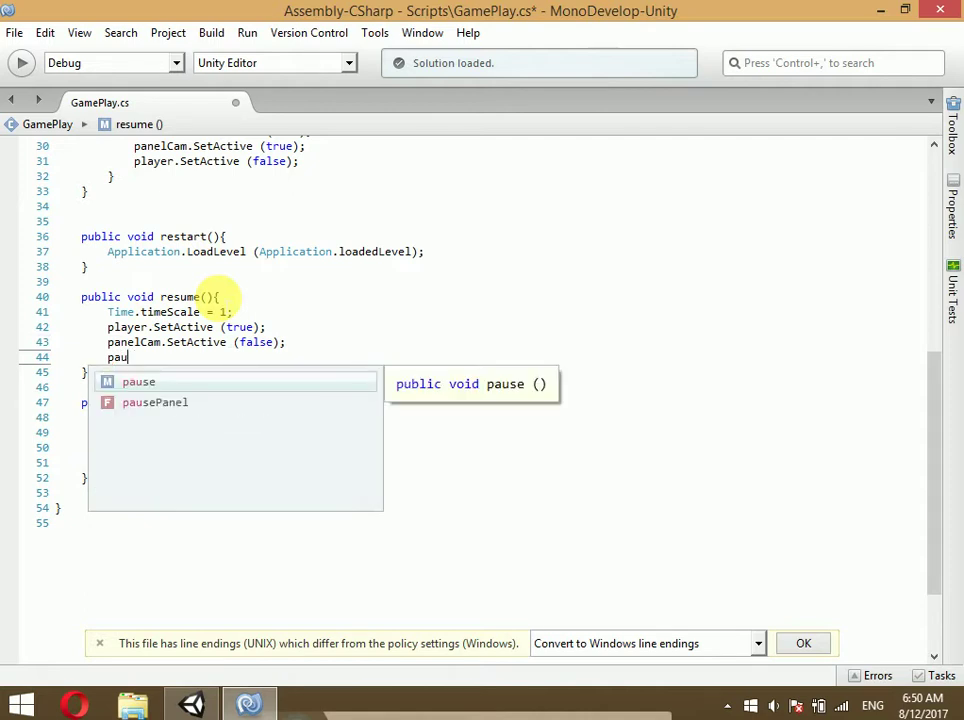
key(Down)
key(Return)
text(.set)
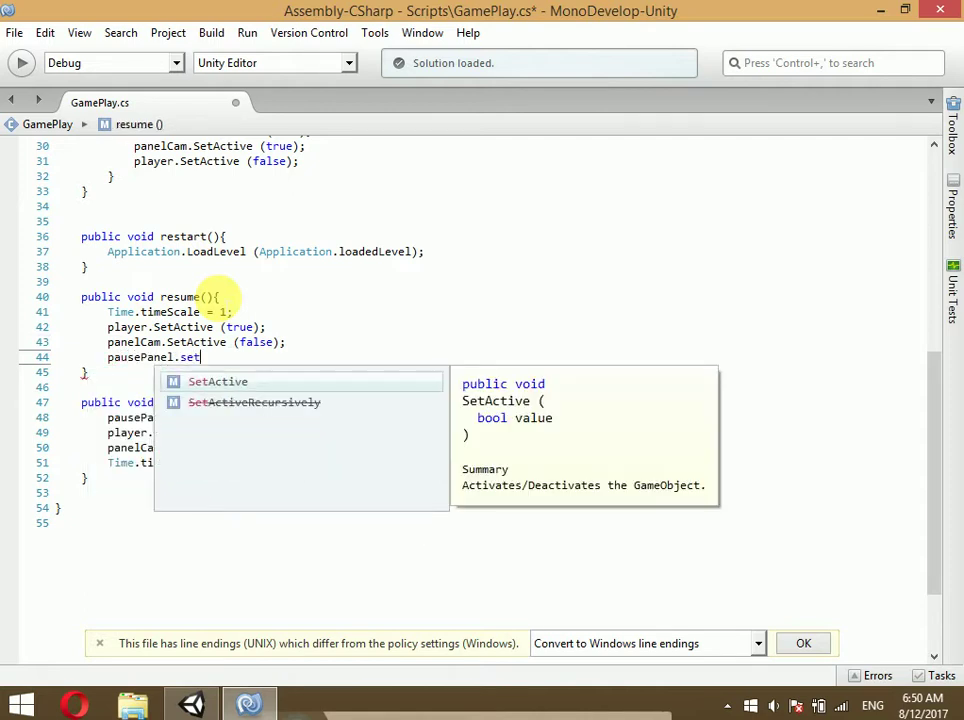
key(Return)
text((fal)
key(Return)
text())
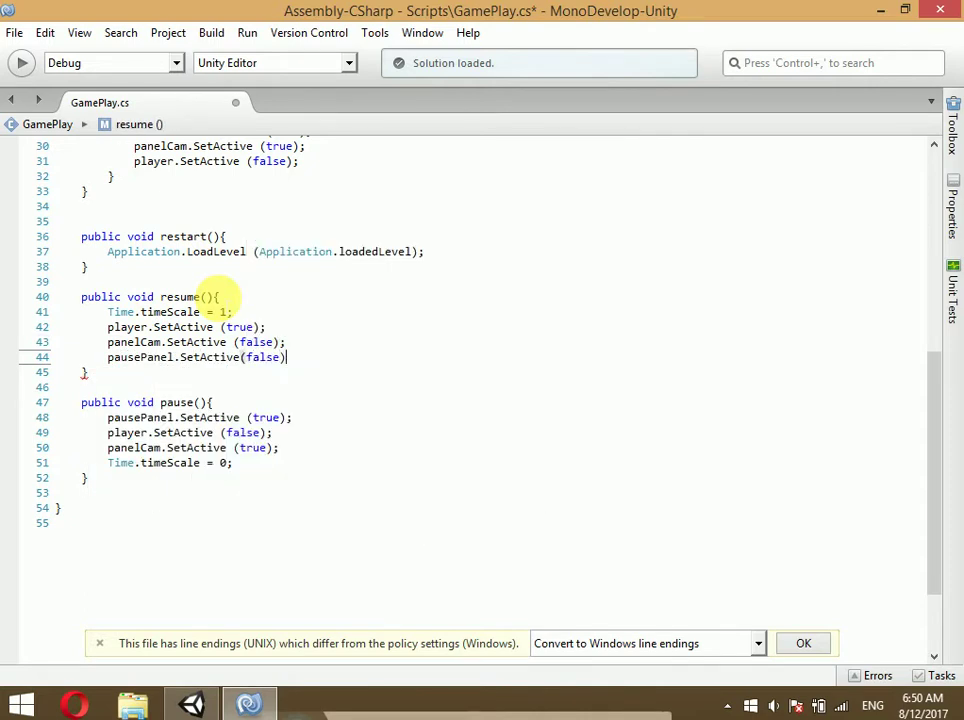
text(;)
key(ctrl+s)
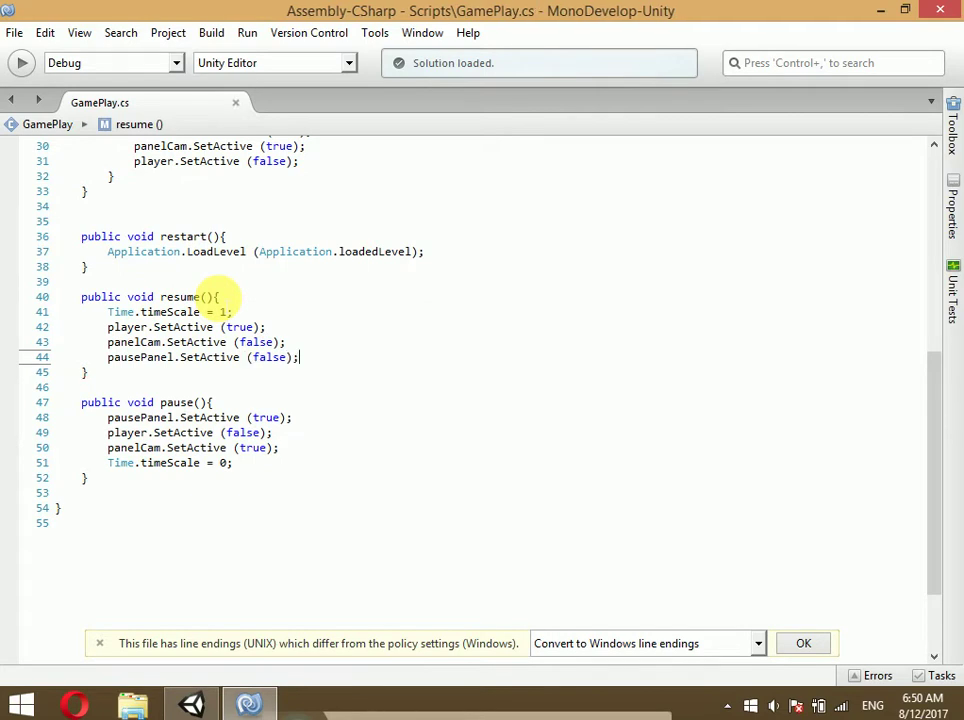
Back in Unity, enable the complete panel under Canvas
click(879, 12)
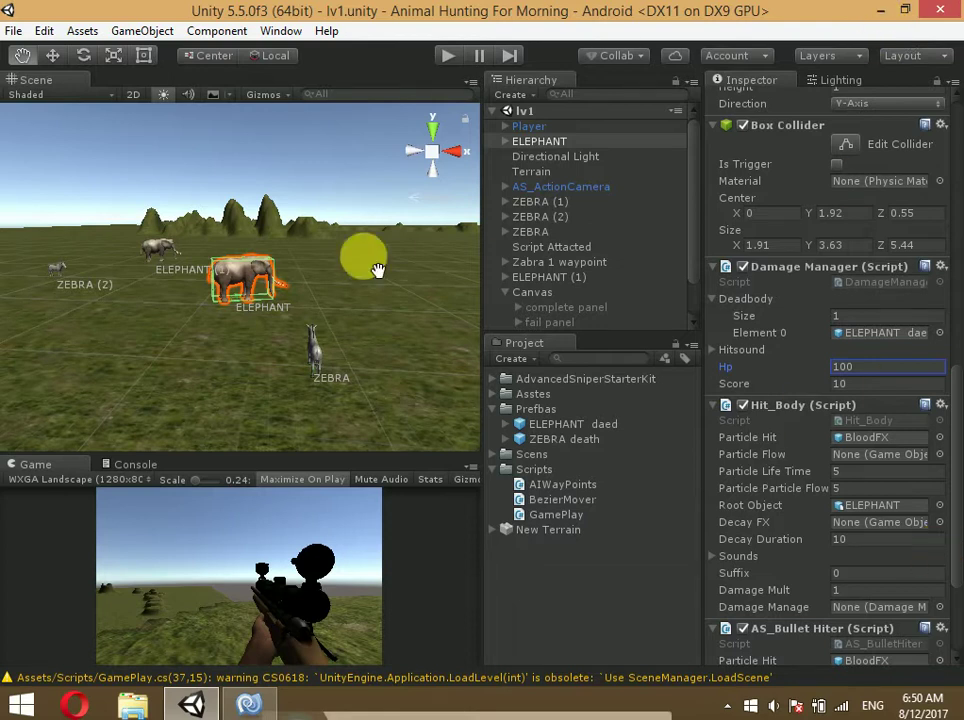
click(133, 466)
click(14, 466)
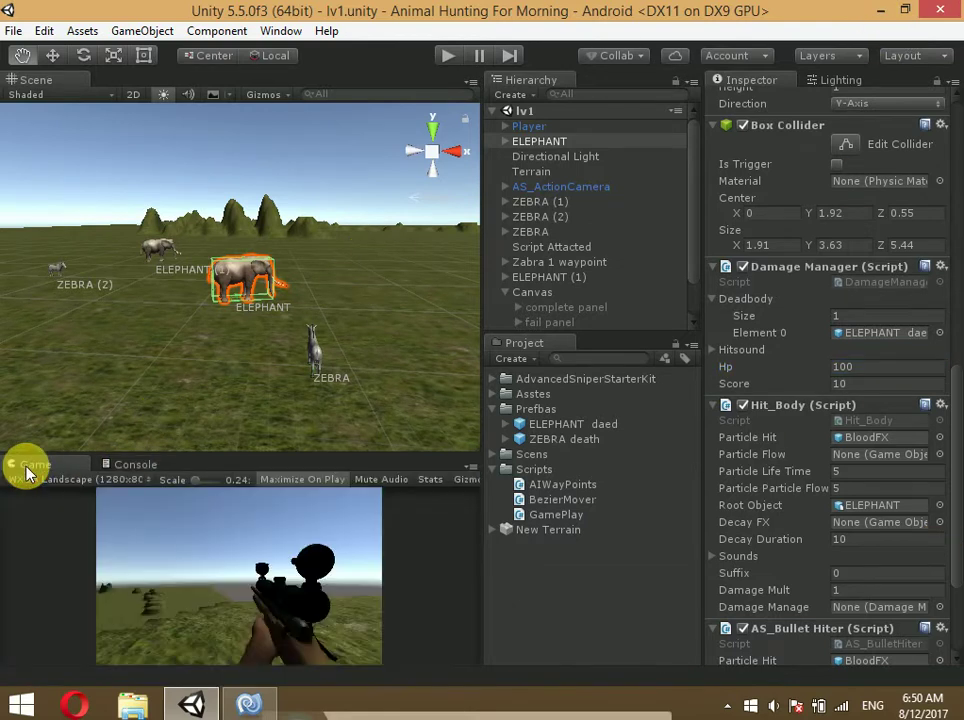
click(580, 277)
click(550, 307)
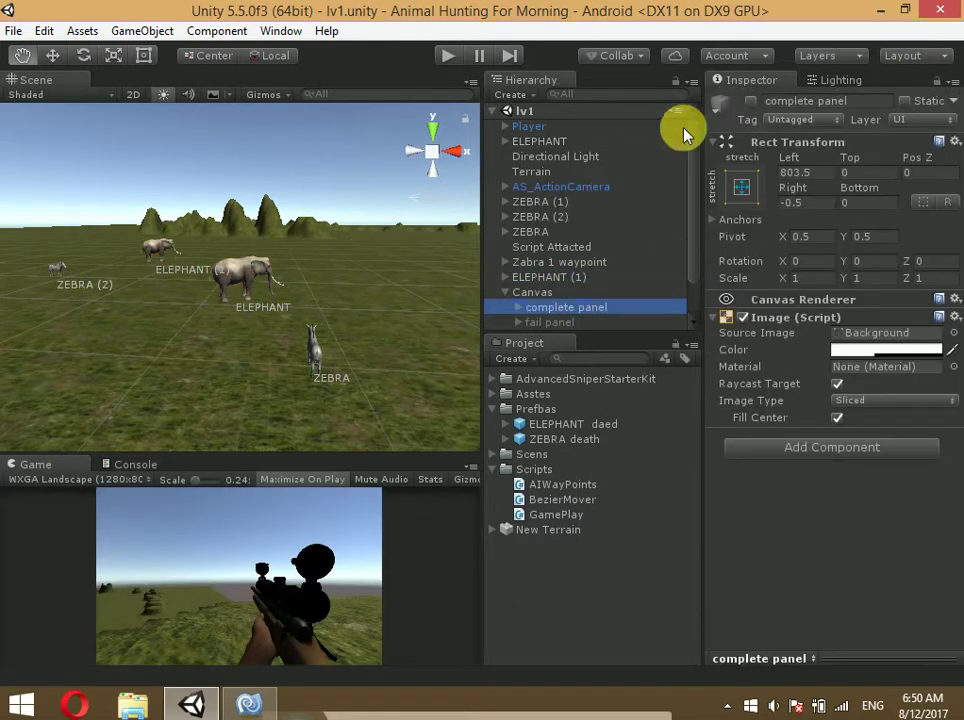
click(751, 101)
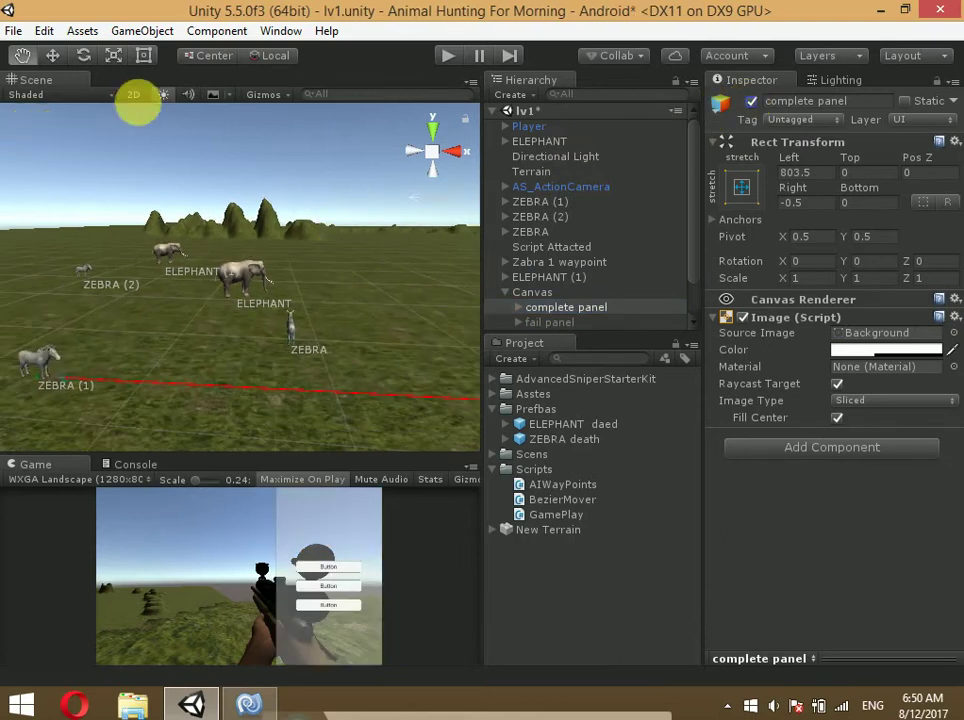
Switch the Scene view to 2D, frame the panel, and select its next, restart and home buttons
click(133, 94)
drag(171, 175, 99, 315)
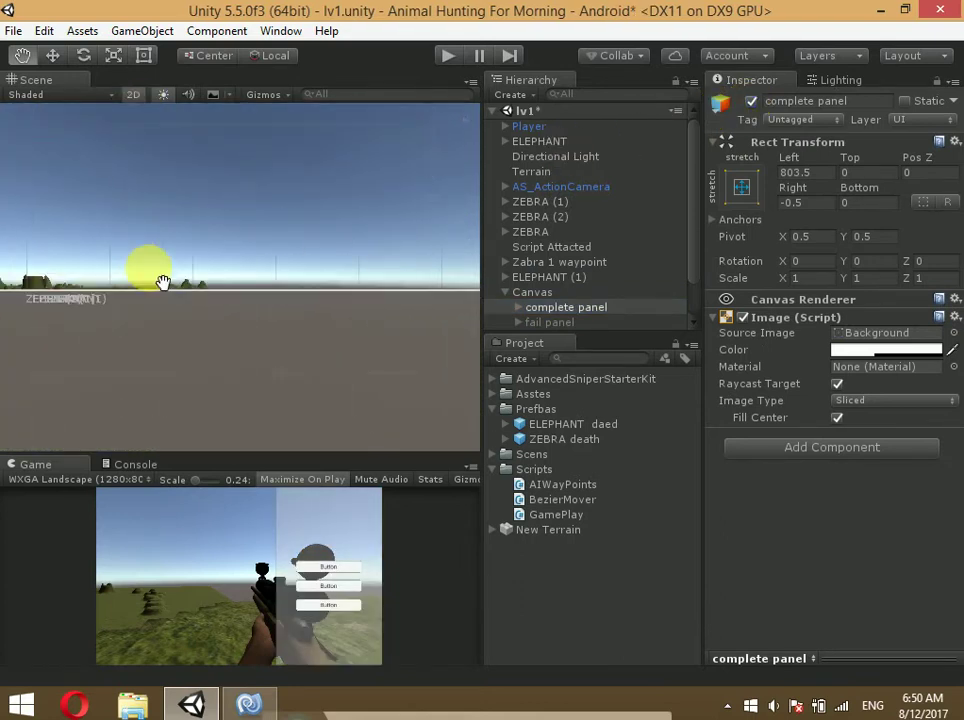
scroll(99, 315, down, 2)
click(517, 307)
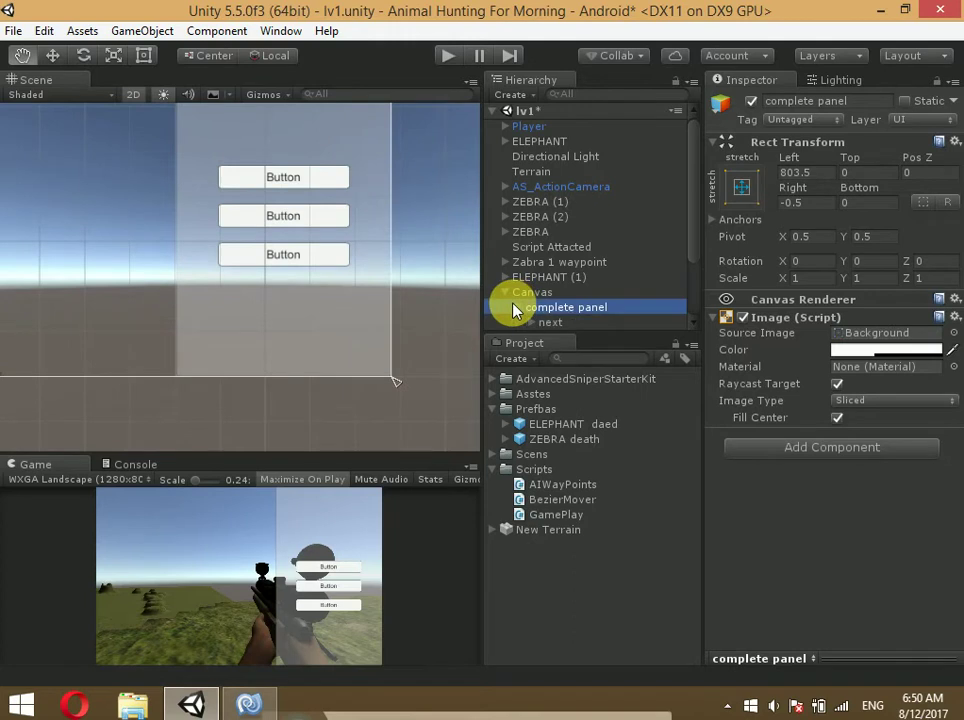
click(551, 233)
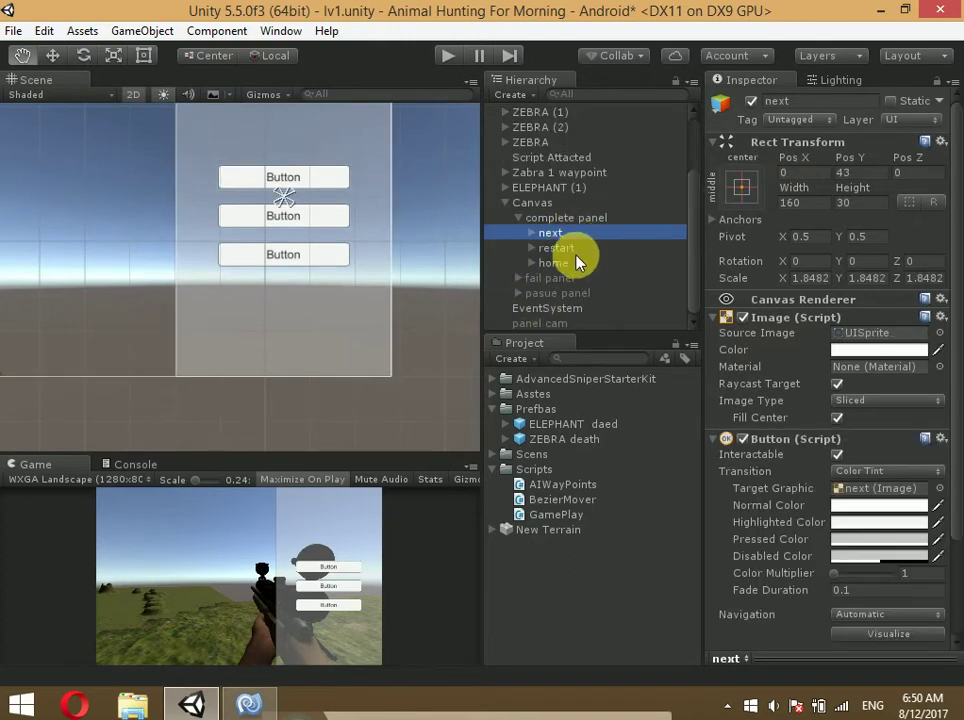
key(shift+Down)
key(shift+Down)
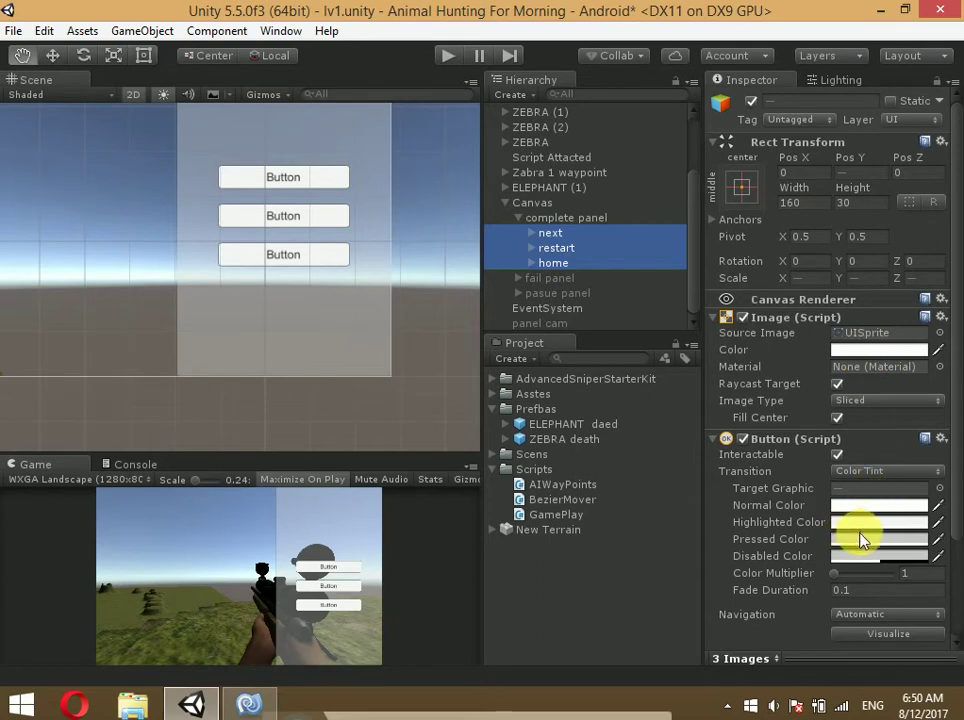
Set the Pressed colour of the complete panel's buttons to red
click(864, 540)
click(846, 318)
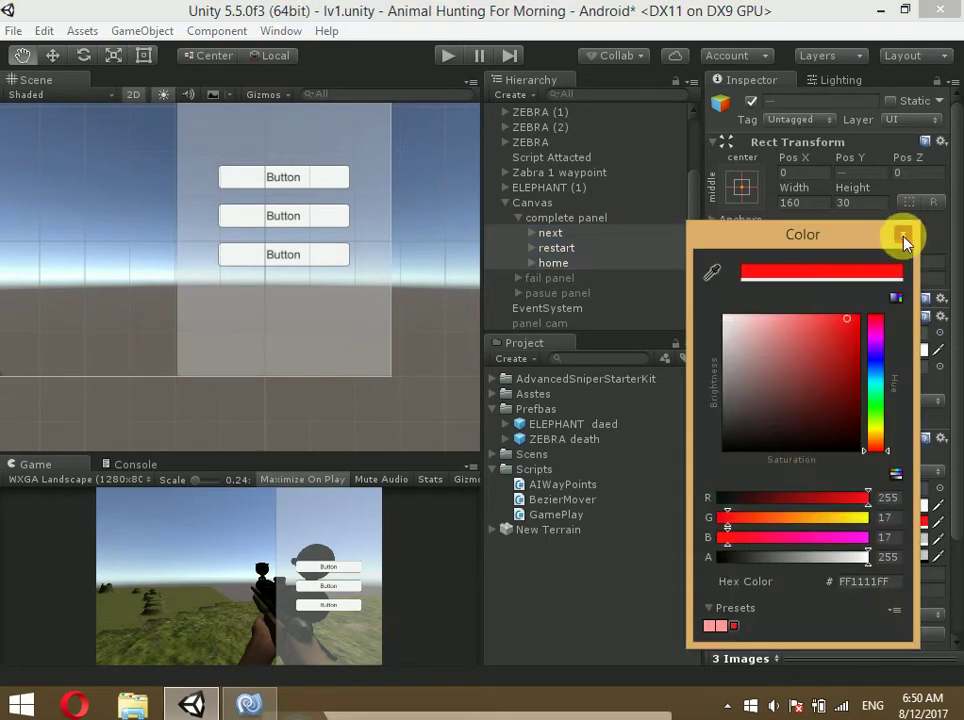
click(904, 237)
Make the fail panel's restart and home buttons highlight red
click(517, 277)
click(546, 294)
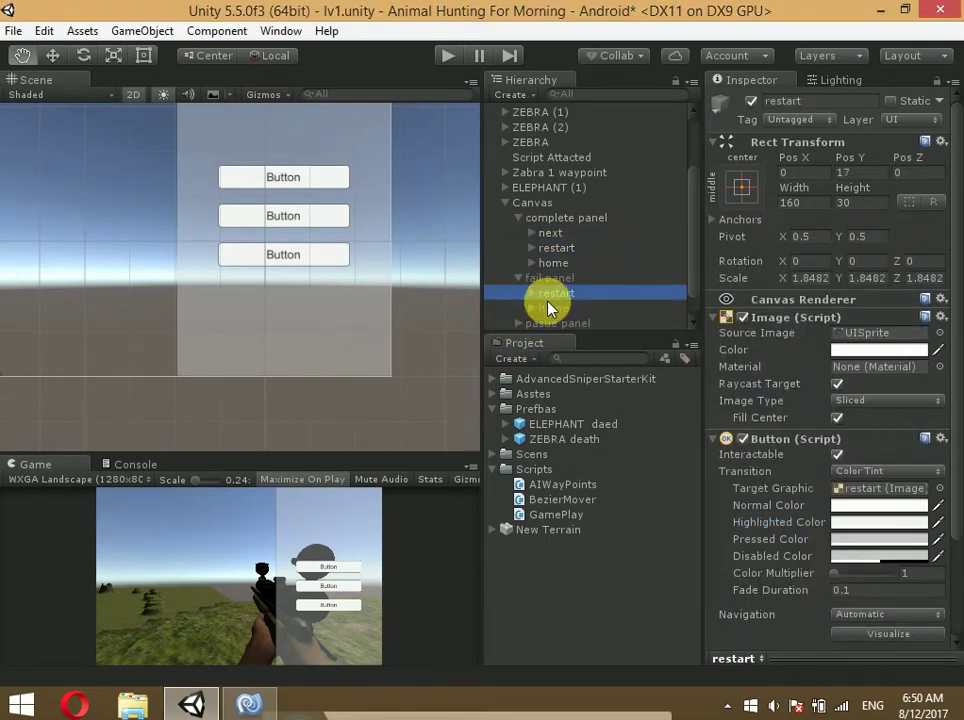
ctrl+click(553, 308)
scroll(860, 410, down, 3)
click(862, 397)
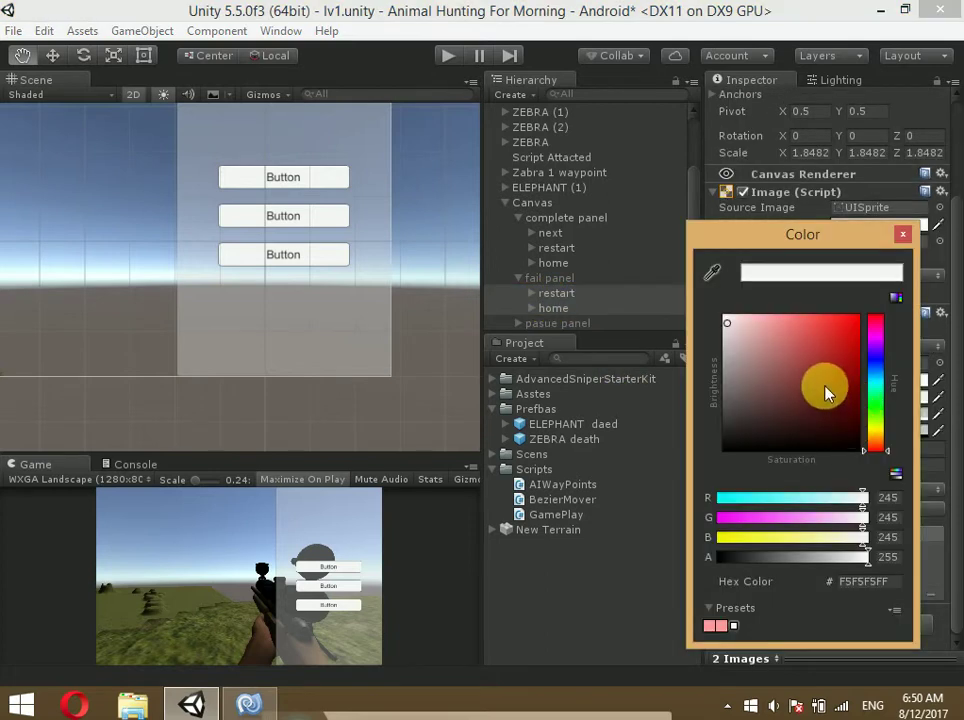
click(857, 318)
click(903, 234)
Make the pause panel's resume, restart and home buttons highlight red
scroll(560, 290, down, 2)
click(518, 278)
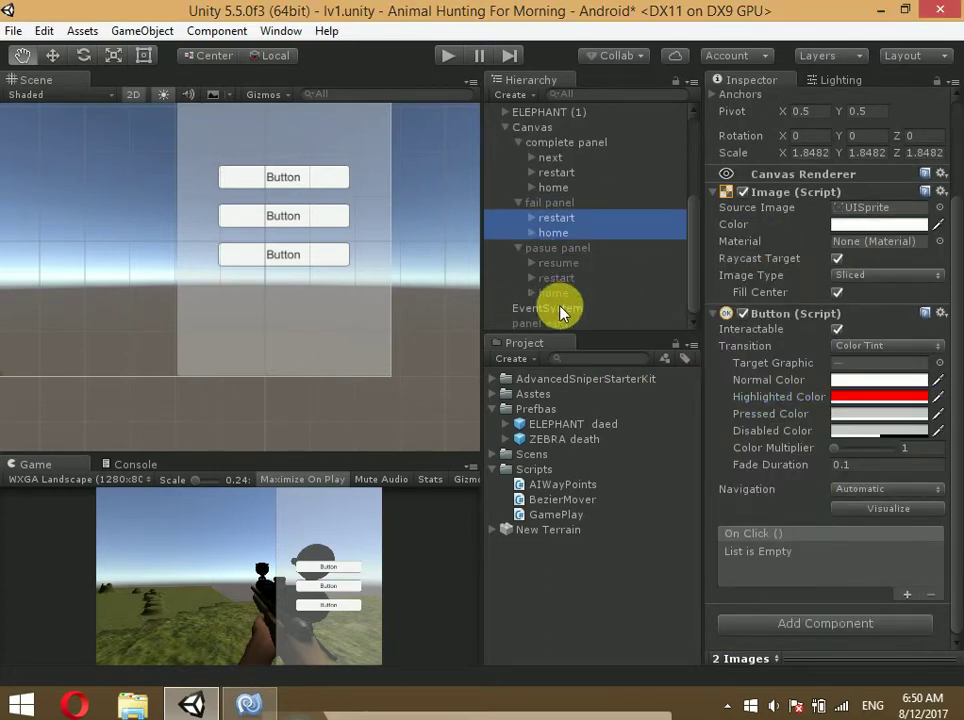
click(558, 263)
ctrl+click(558, 277)
ctrl+click(553, 292)
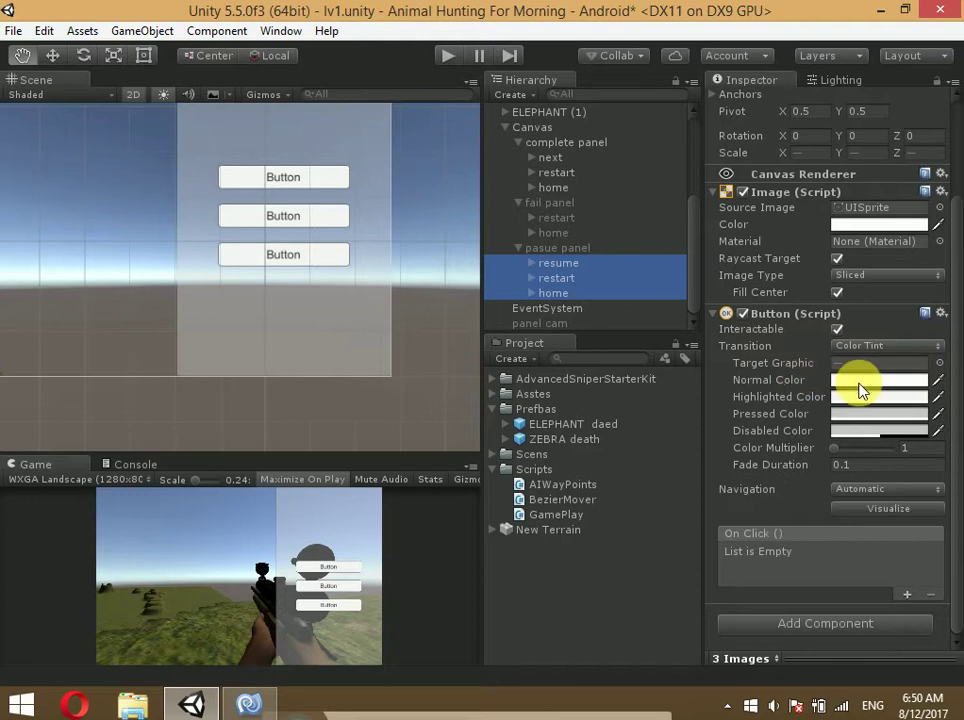
click(861, 382)
click(903, 234)
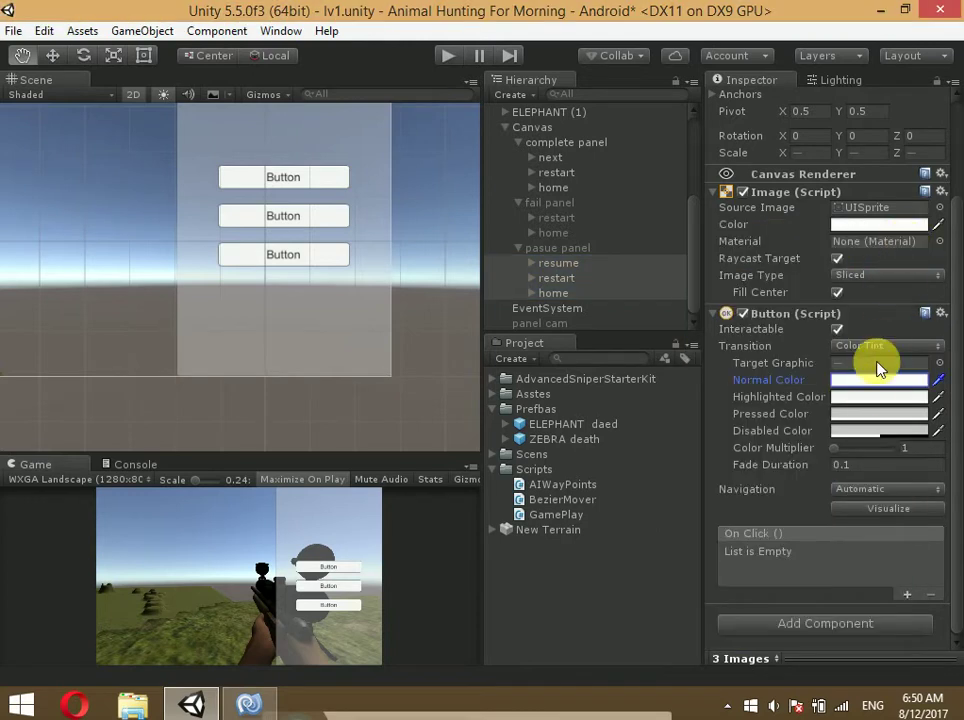
click(868, 405)
click(860, 318)
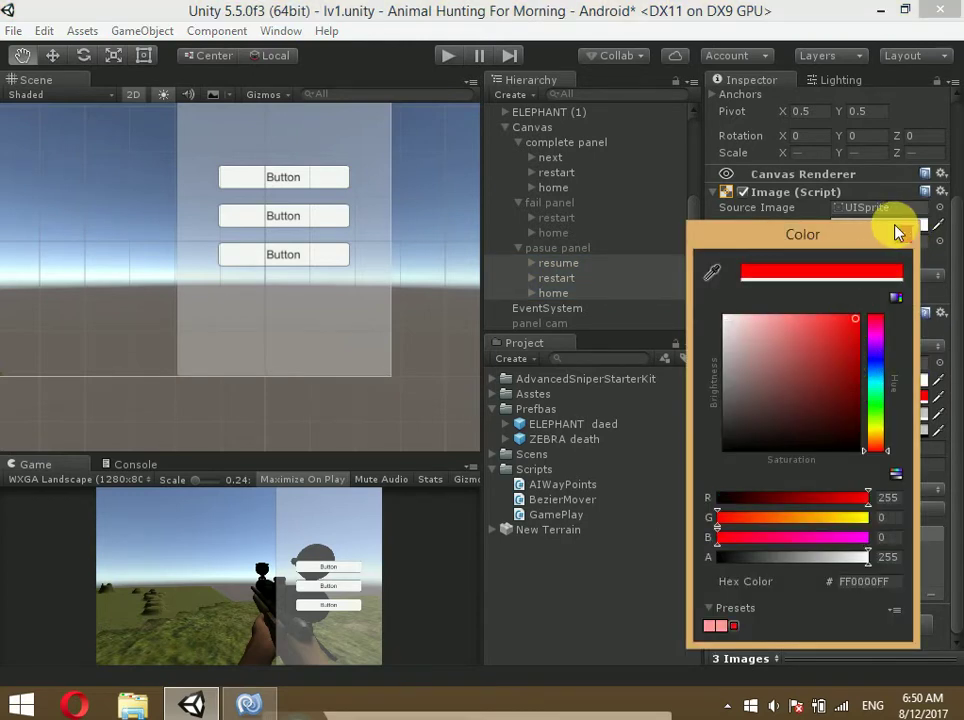
click(901, 233)
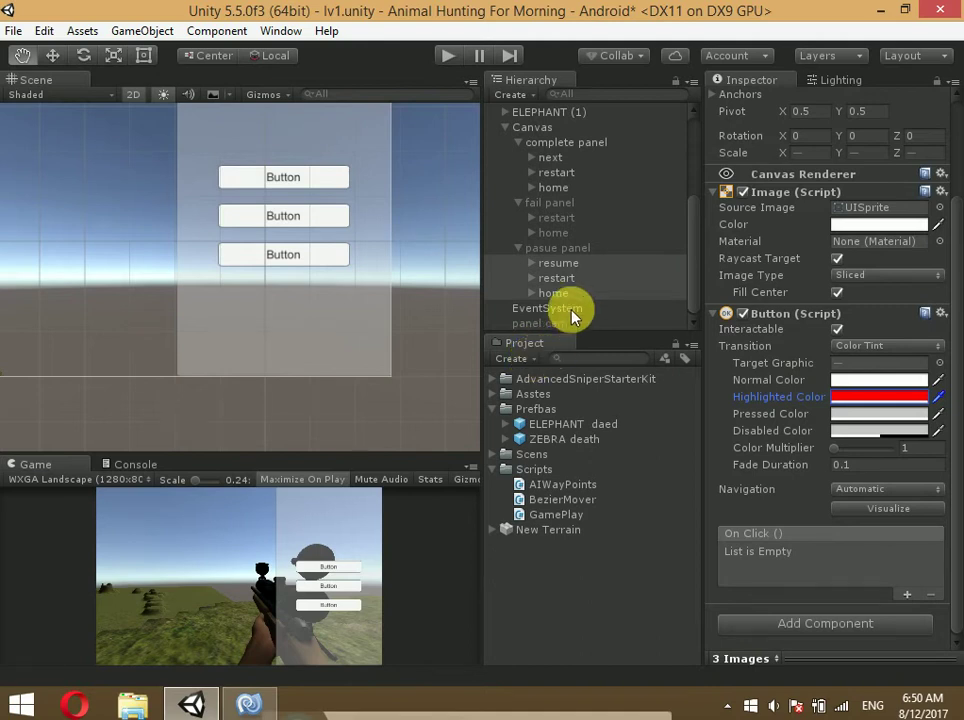
Multi-select the panels' restart buttons together with the pause panel's resume button
click(550, 157)
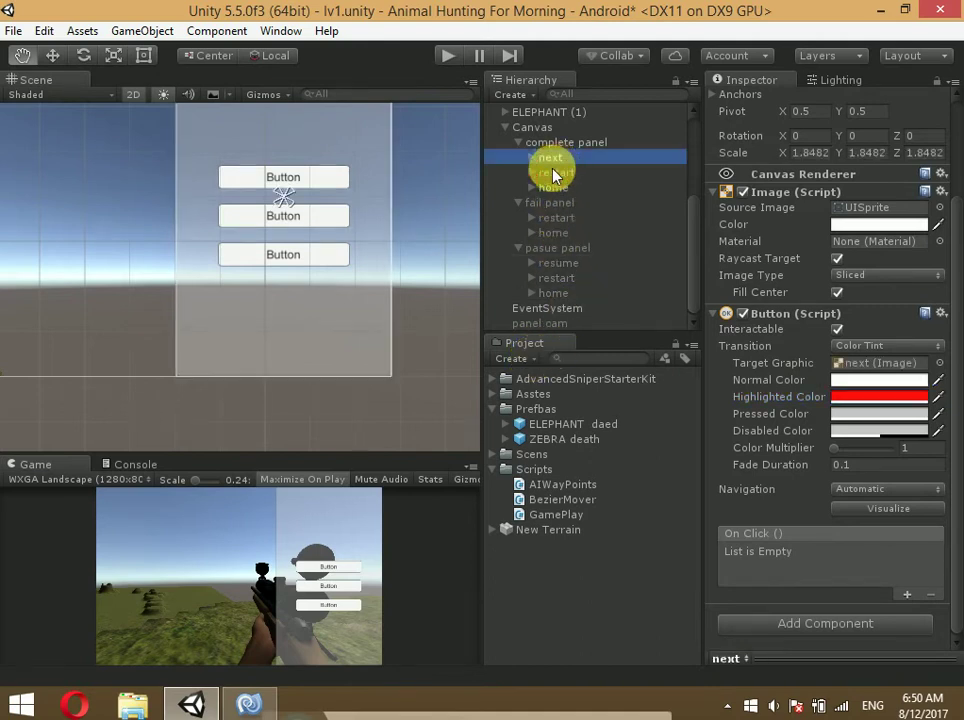
ctrl+click(556, 172)
ctrl+click(553, 187)
ctrl+click(556, 217)
ctrl+click(556, 219)
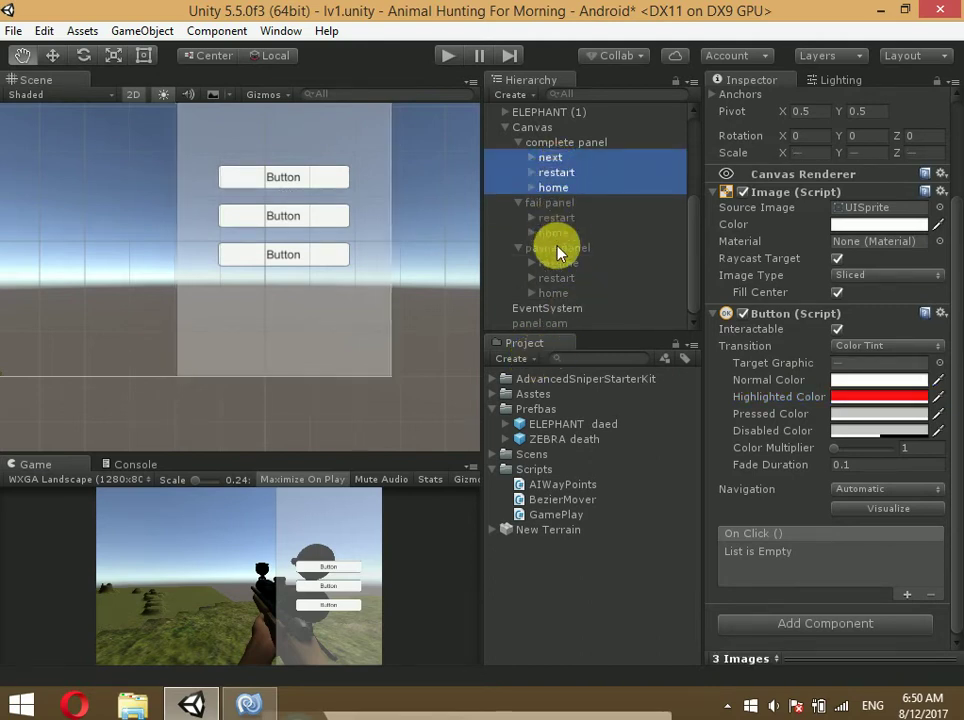
ctrl+click(556, 219)
ctrl+click(553, 233)
click(556, 173)
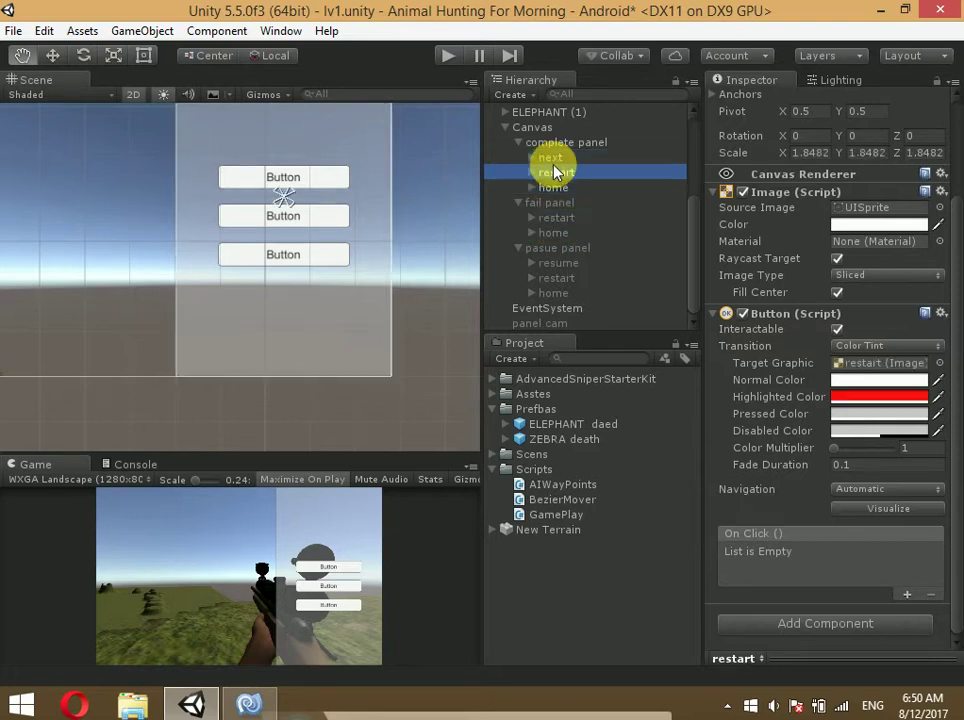
click(552, 159)
ctrl+click(556, 176)
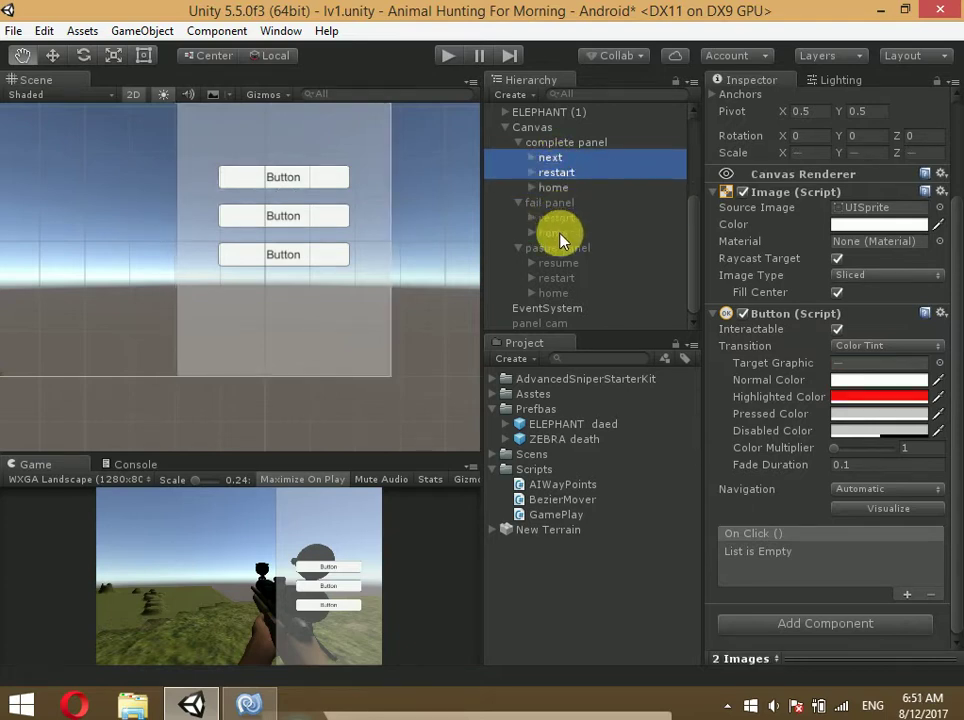
click(560, 177)
ctrl+click(556, 263)
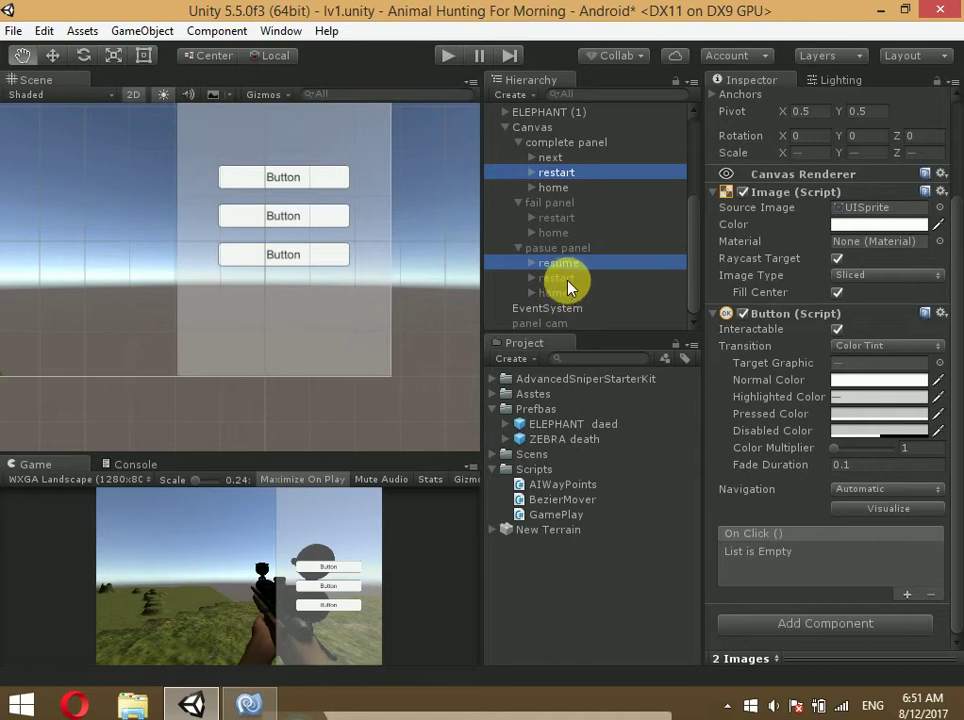
ctrl+click(565, 279)
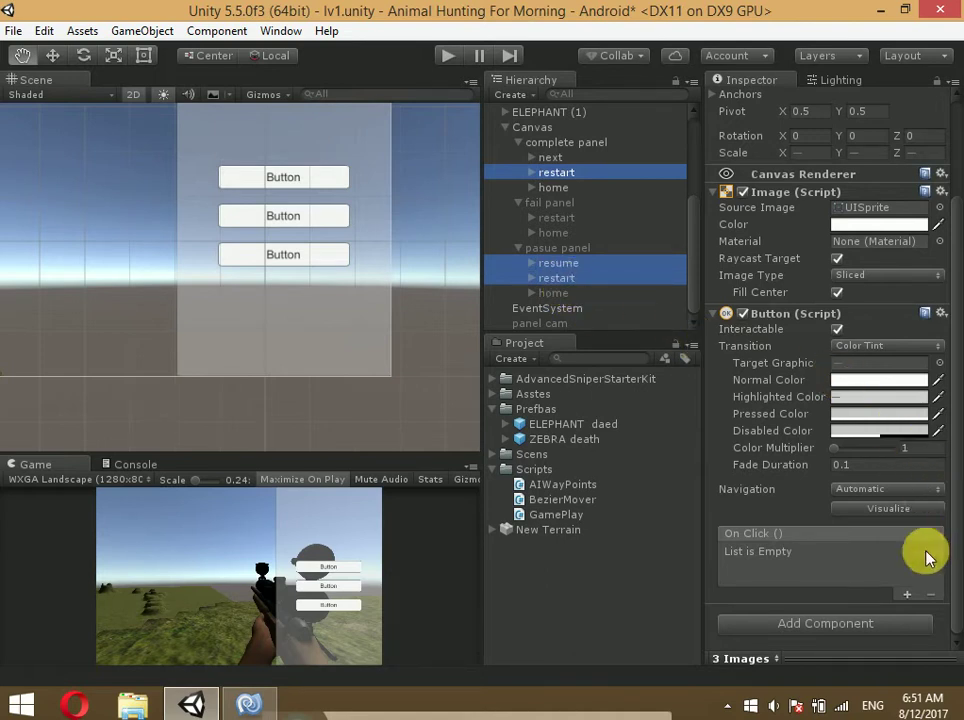
Add an On Click entry targeting the script object and make the complete panel's restart call GamePlay.restart()
click(907, 594)
scroll(560, 168, up, 5)
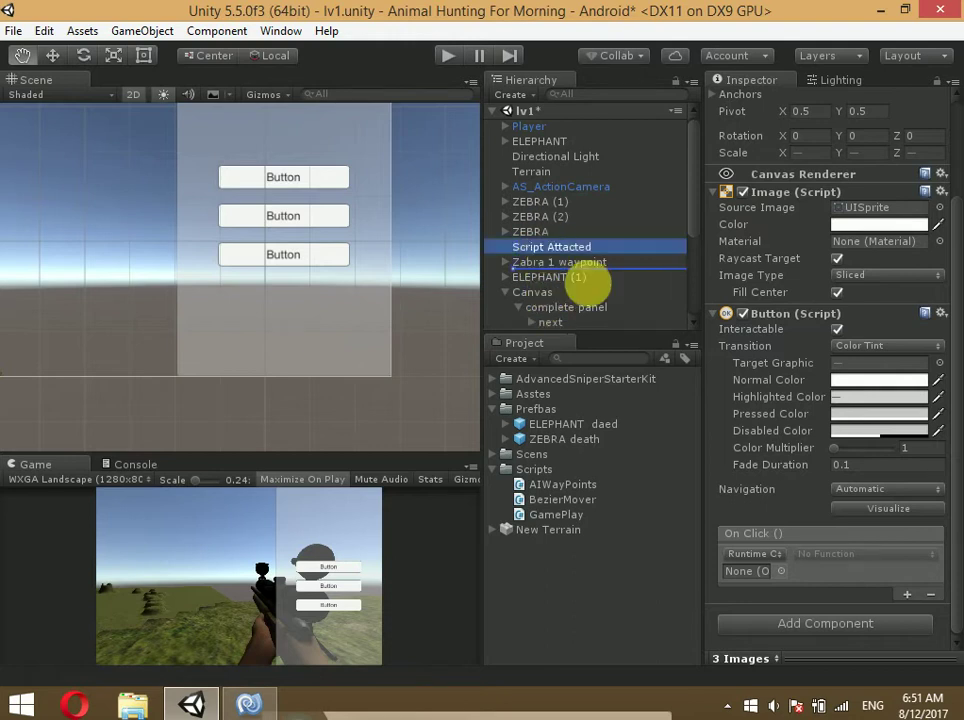
drag(545, 247, 748, 571)
scroll(566, 232, down, 3)
click(556, 209)
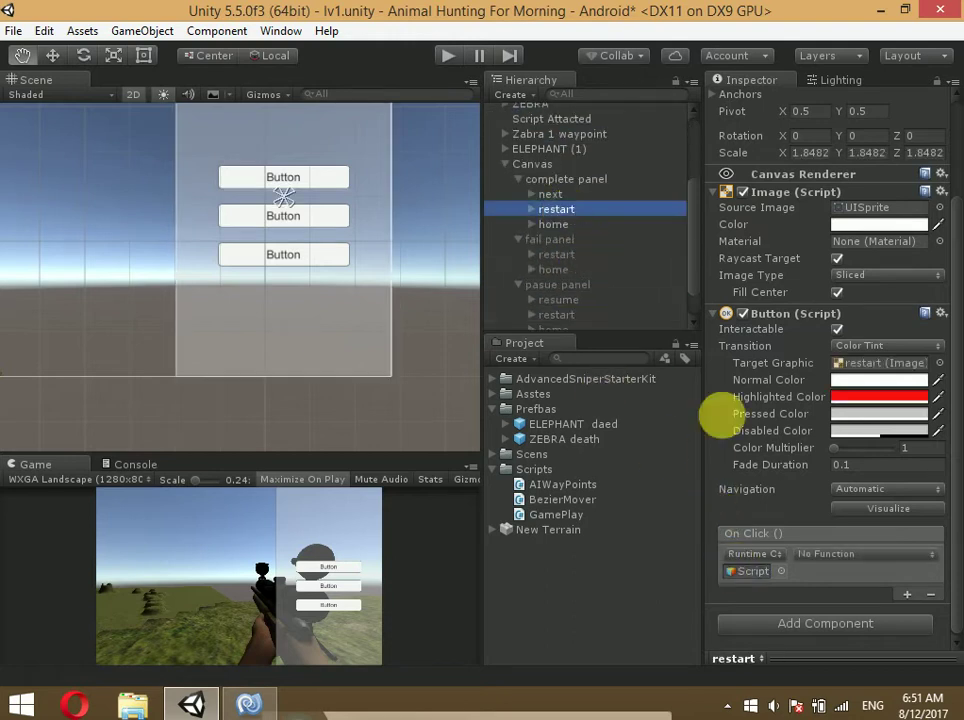
click(848, 554)
mouse_move(856, 641)
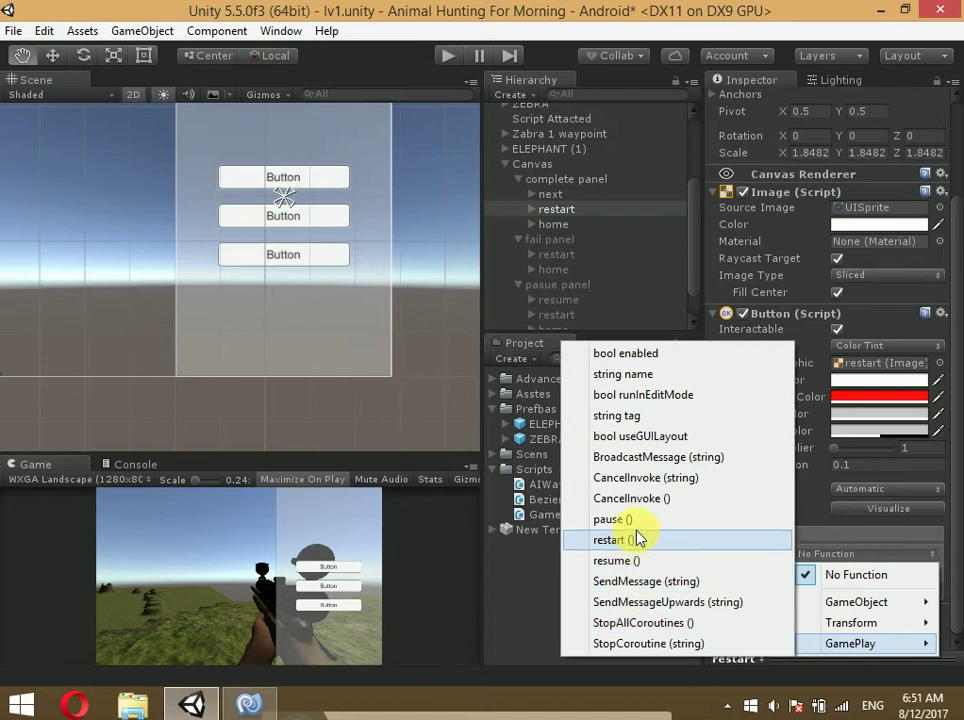
click(637, 541)
Give the fail panel's restart button an On Click calling GamePlay.restart()
scroll(561, 258, down, 2)
click(562, 216)
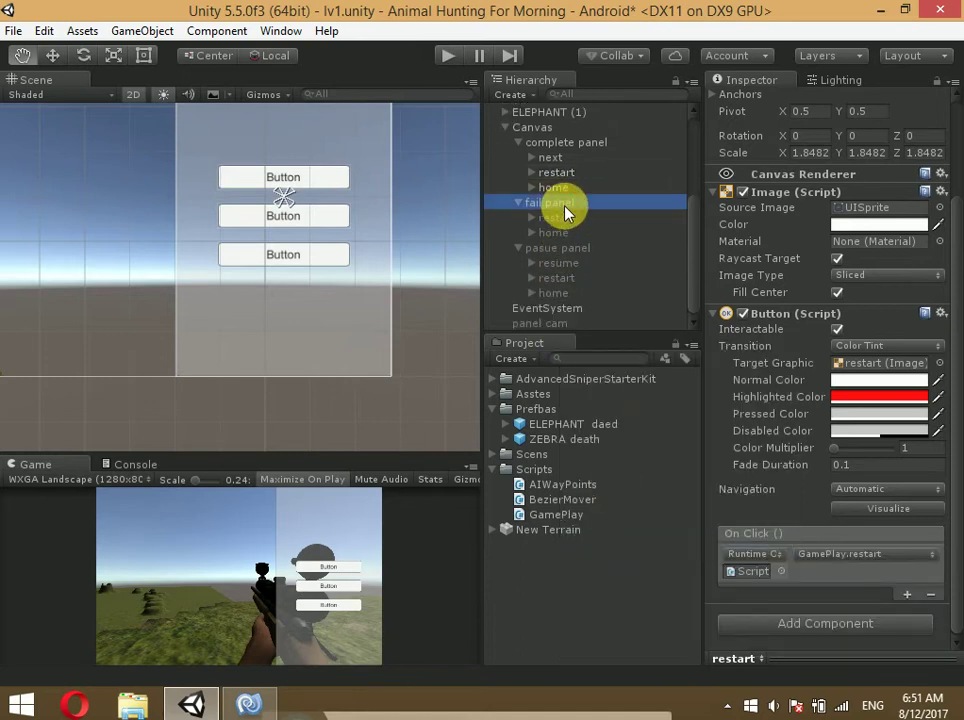
scroll(800, 420, down, 3)
click(909, 595)
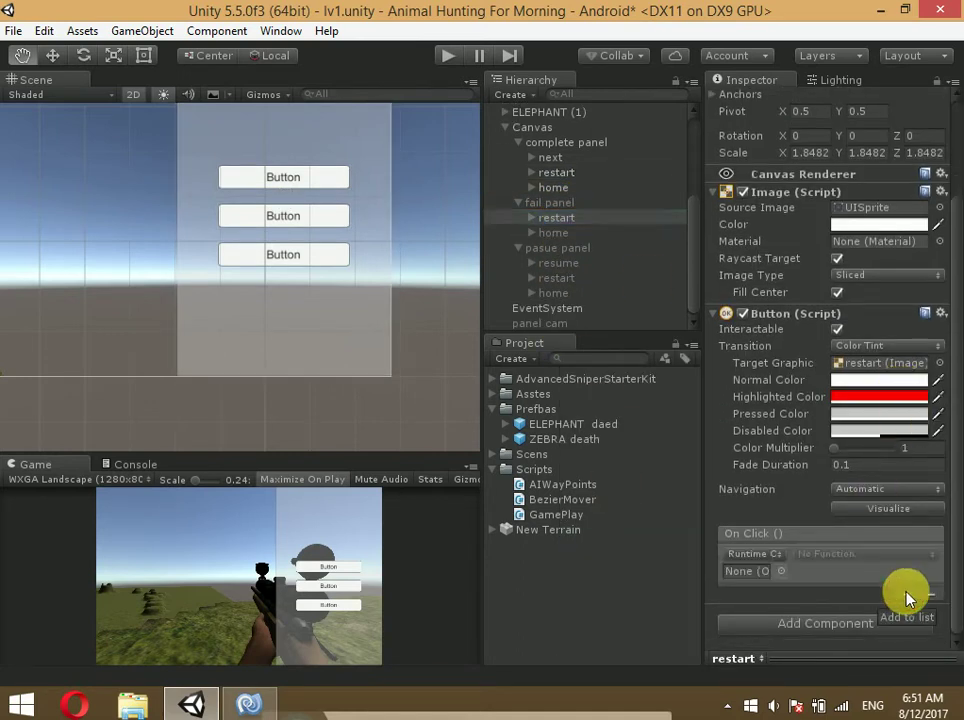
scroll(565, 280, up, 3)
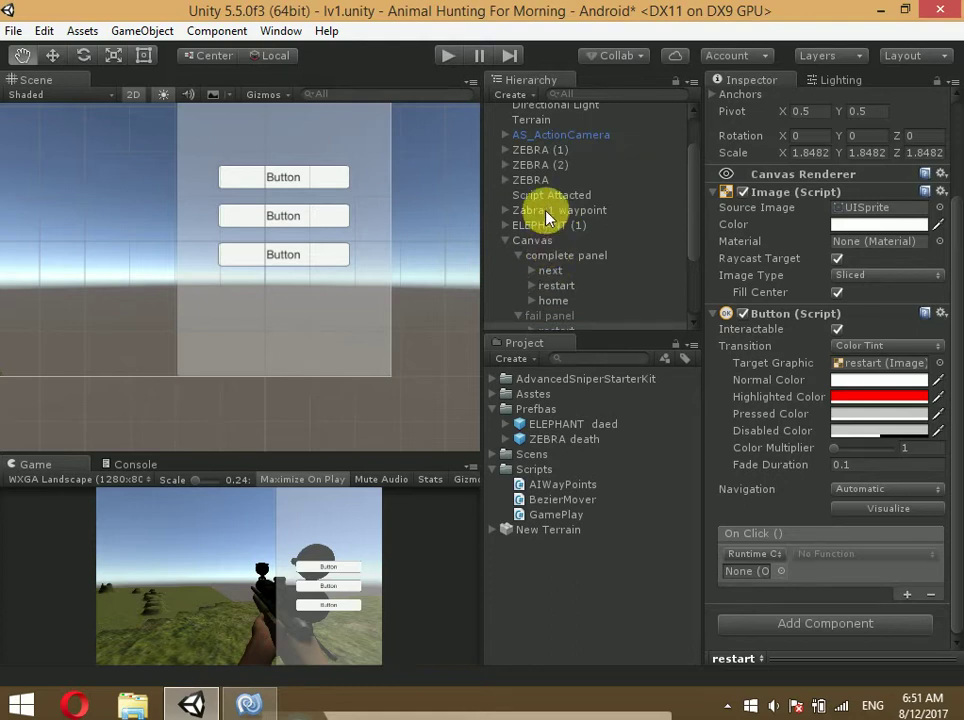
drag(546, 200, 748, 571)
click(830, 553)
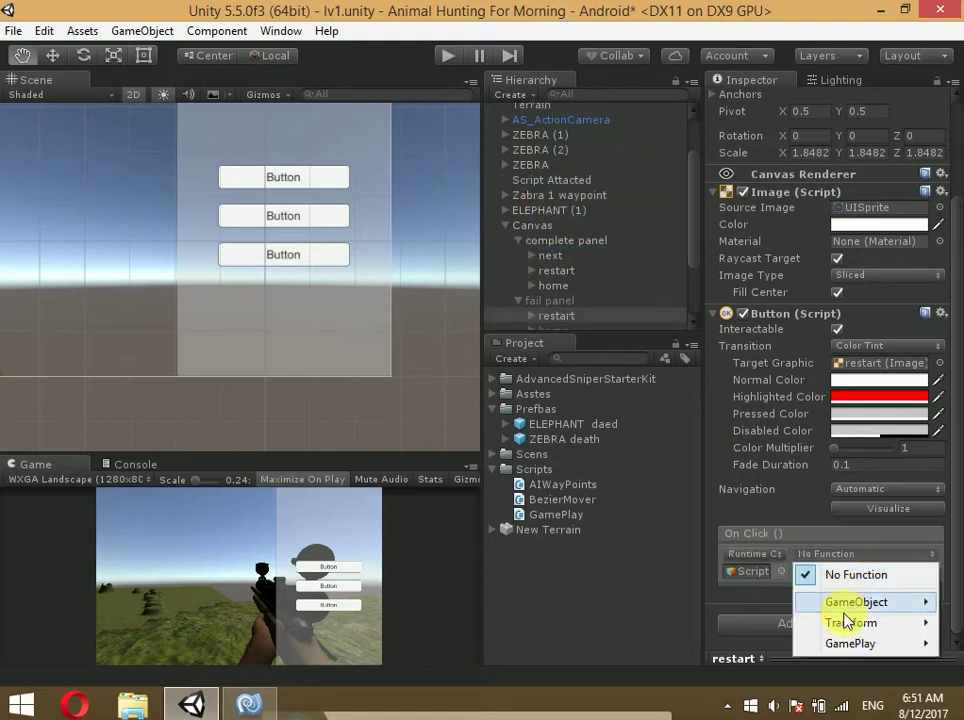
mouse_move(850, 643)
click(635, 541)
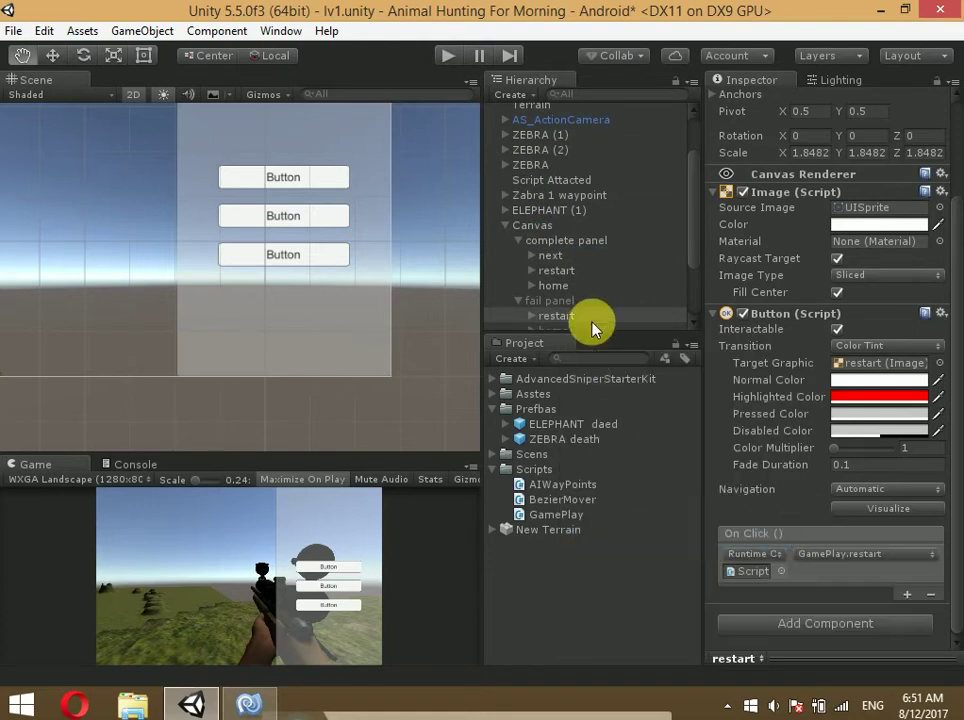
Set the pause panel's resume button to call resume() and its restart button to call restart()
scroll(578, 288, down, 3)
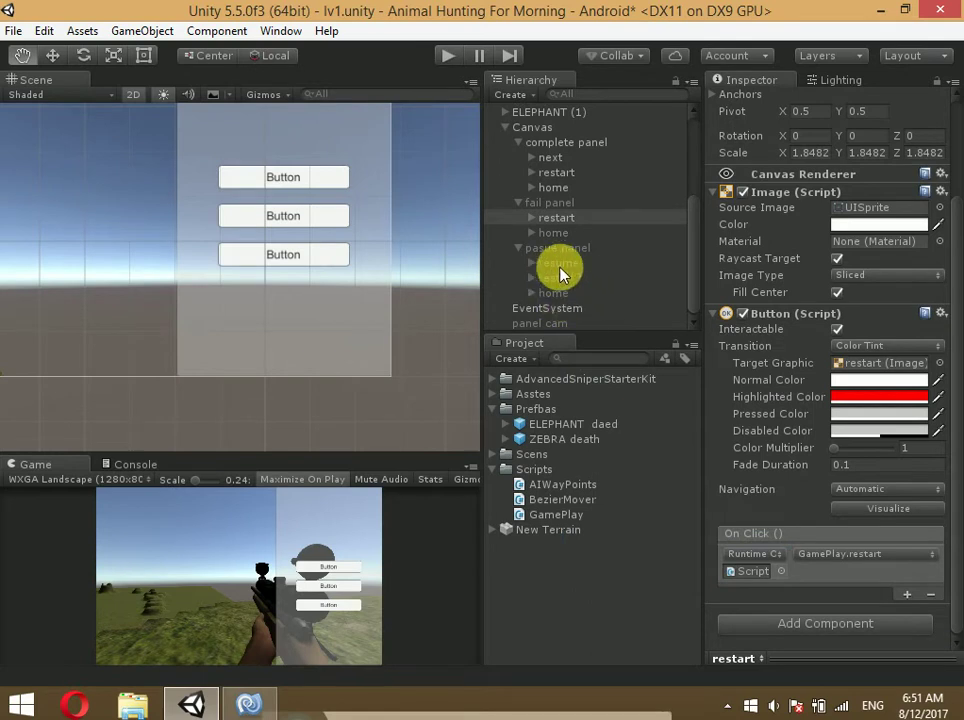
click(559, 264)
click(865, 553)
mouse_move(855, 643)
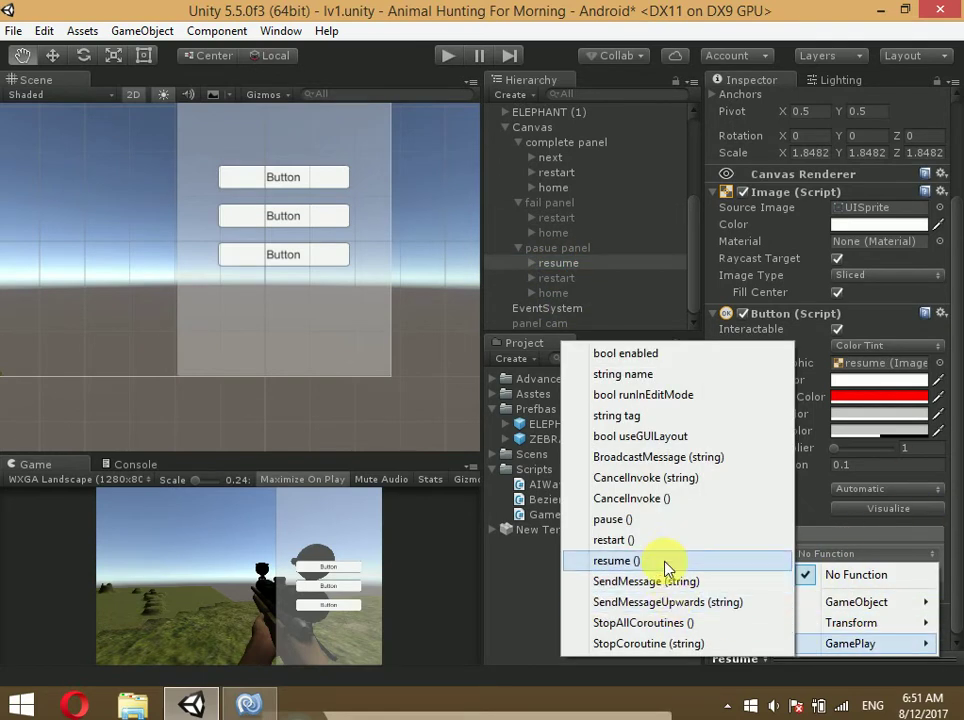
click(668, 561)
click(560, 278)
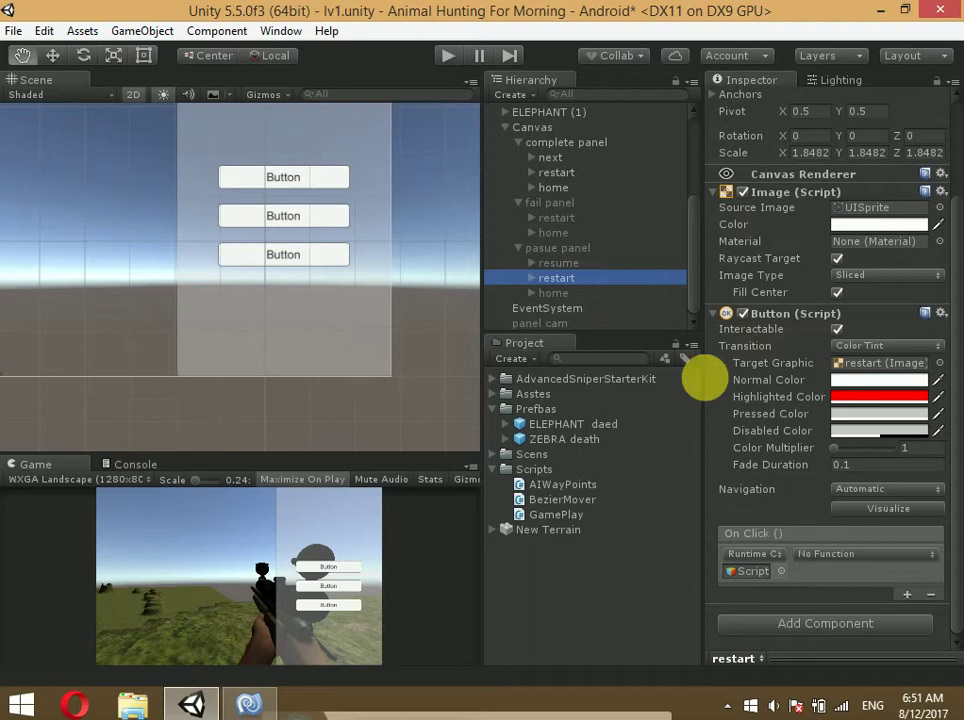
click(860, 557)
mouse_move(828, 645)
click(657, 541)
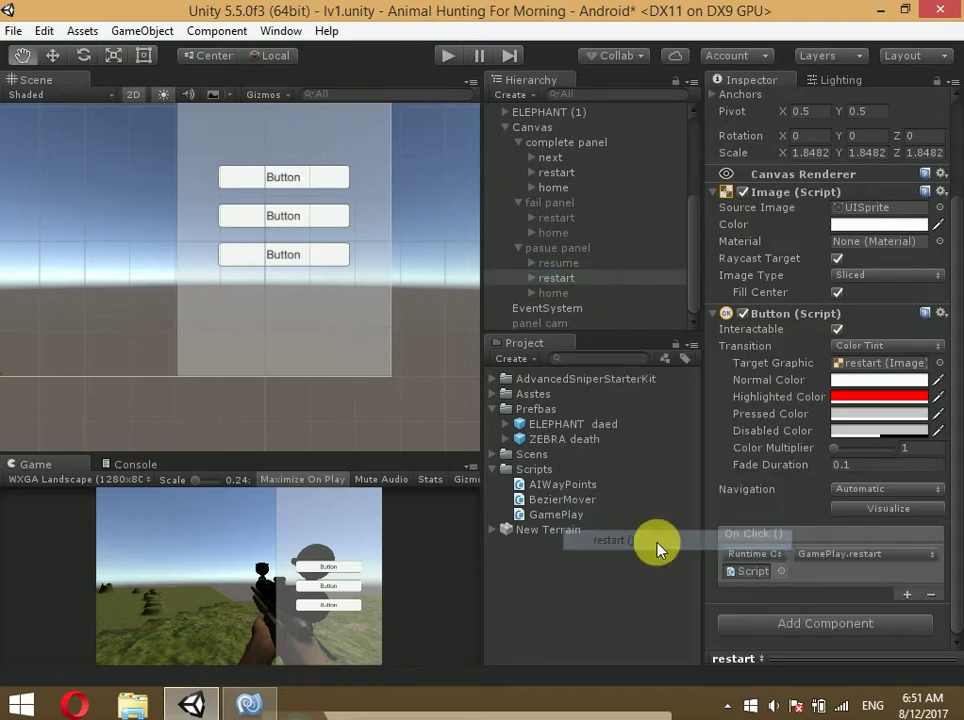
scroll(180, 279, down, 2)
scroll(523, 255, up, 5)
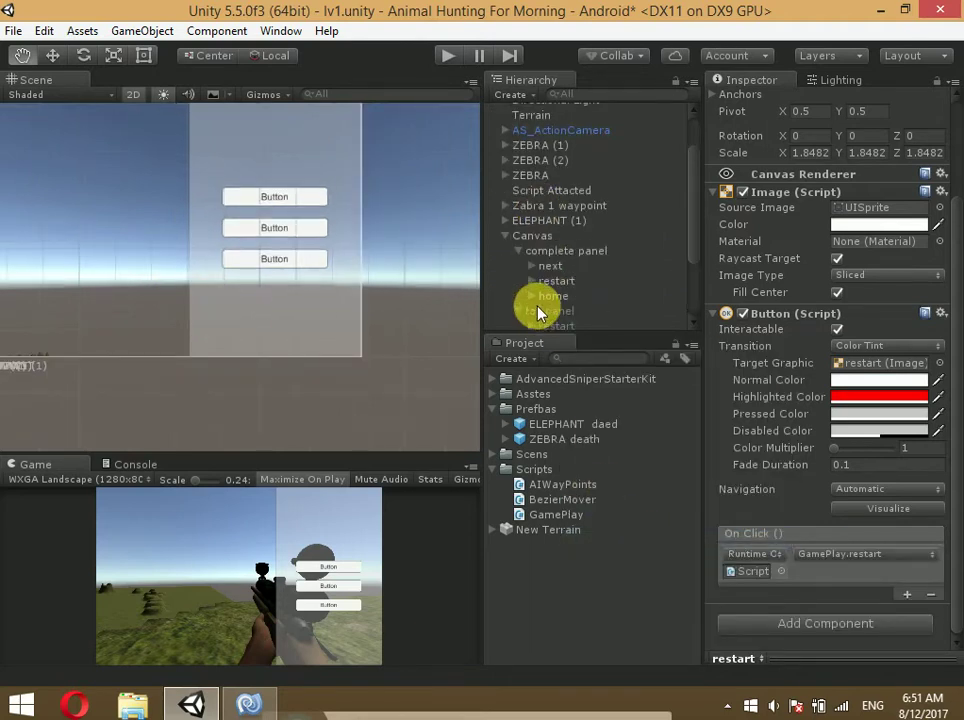
click(564, 251)
Hide the complete panel and add a new UI Button to the Canvas
click(749, 101)
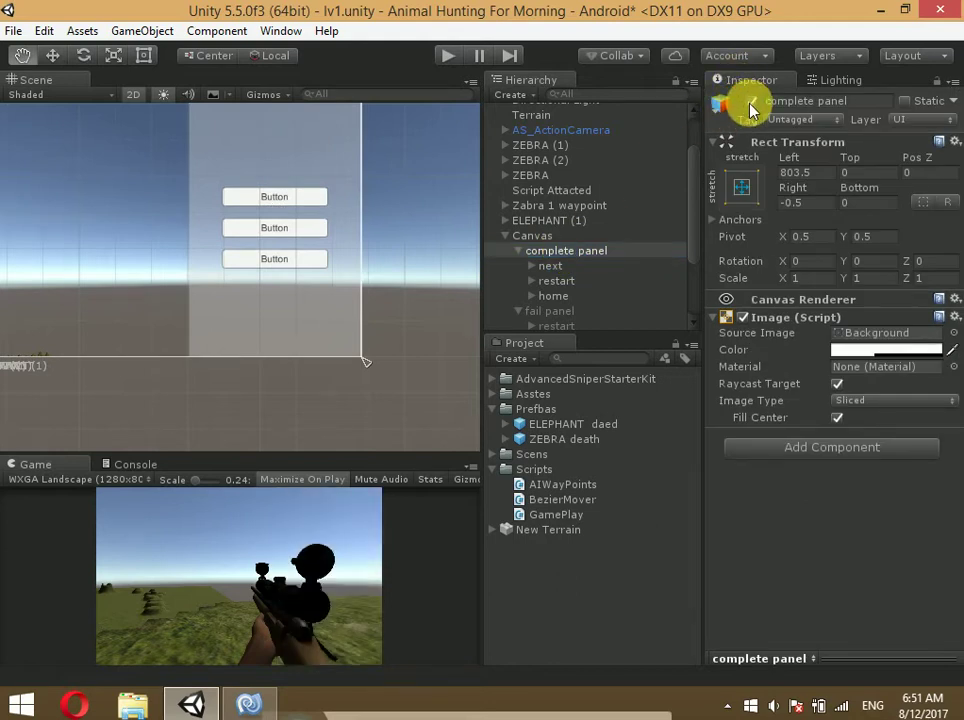
click(518, 251)
scroll(522, 275, up, 1)
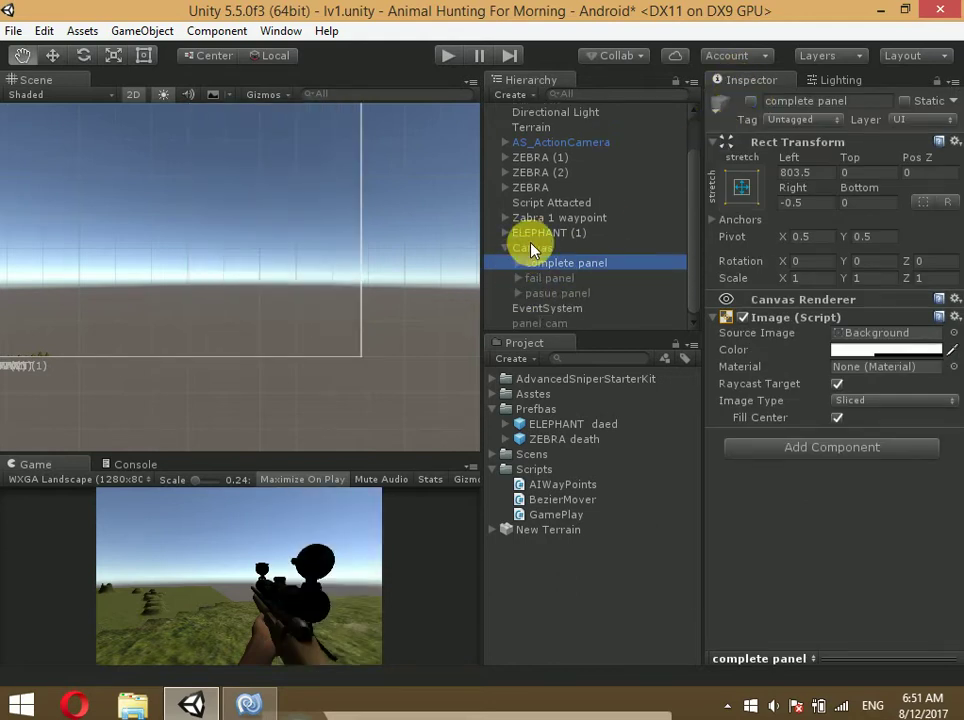
right_click(532, 248)
mouse_move(600, 510)
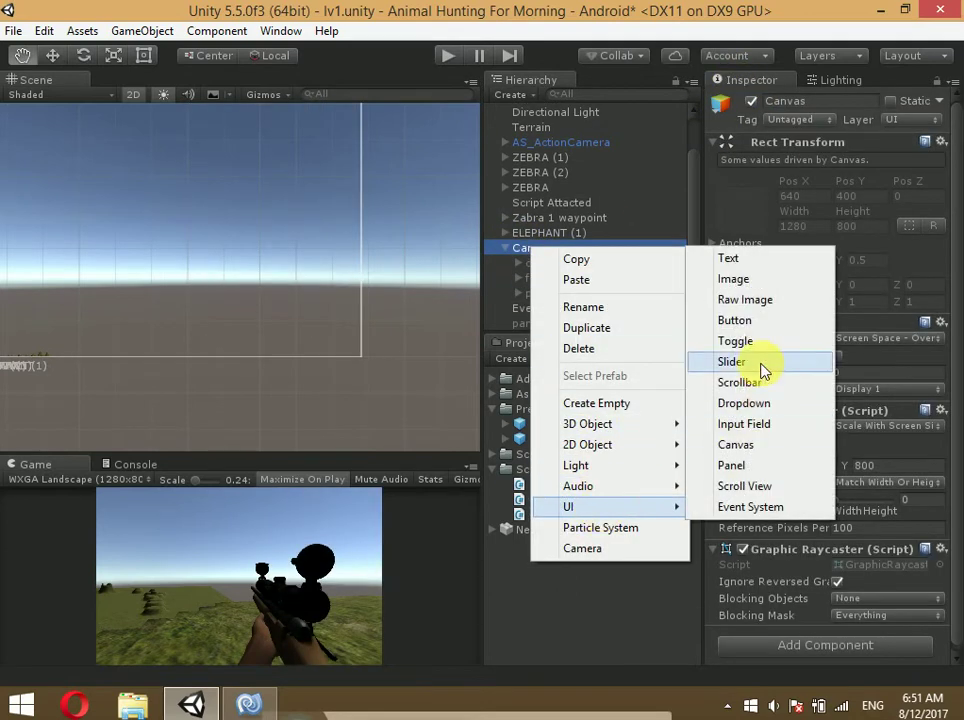
click(748, 321)
Move the new button to the canvas's right side and resize it with the Rect tool
mouse_move(158, 266)
mouse_down()
mouse_move(179, 328)
mouse_move(366, 308)
mouse_move(355, 306)
mouse_up()
key(w)
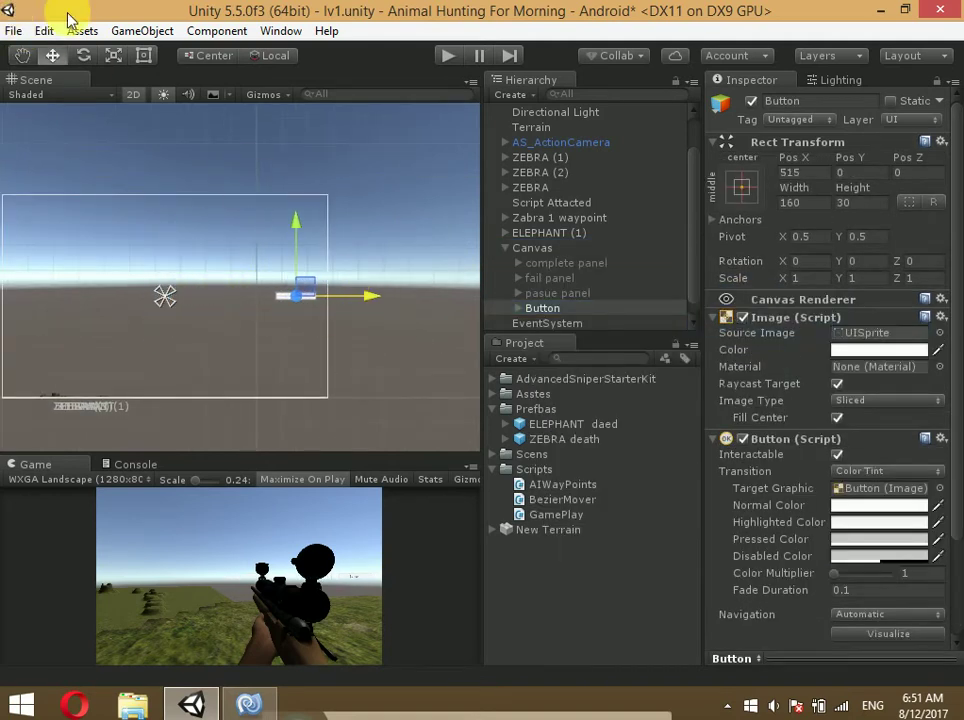
click(143, 55)
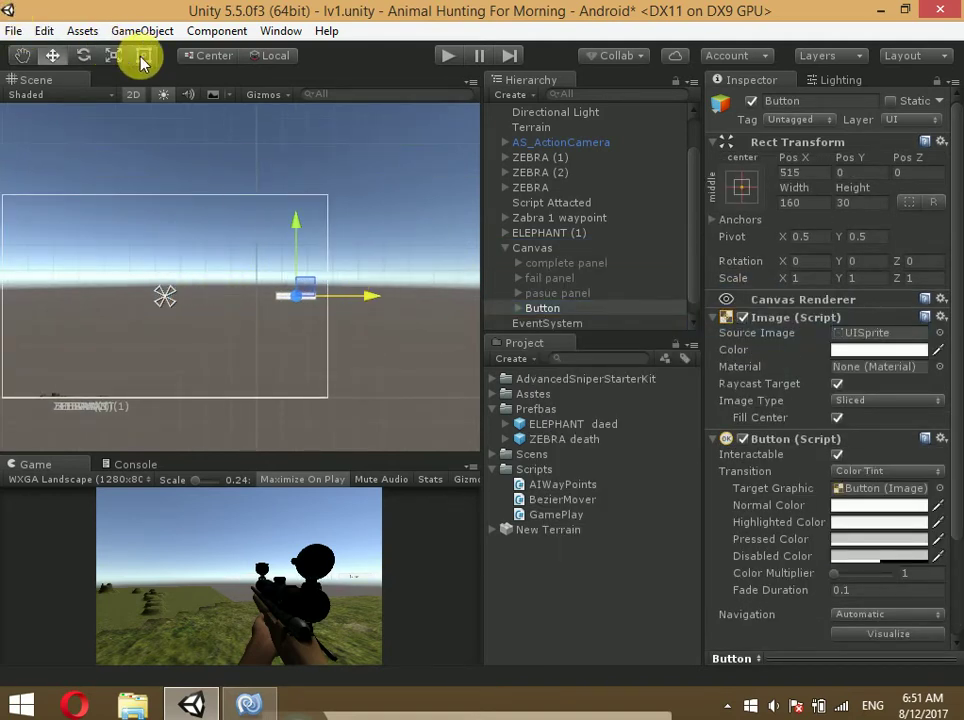
click(292, 292)
click(294, 295)
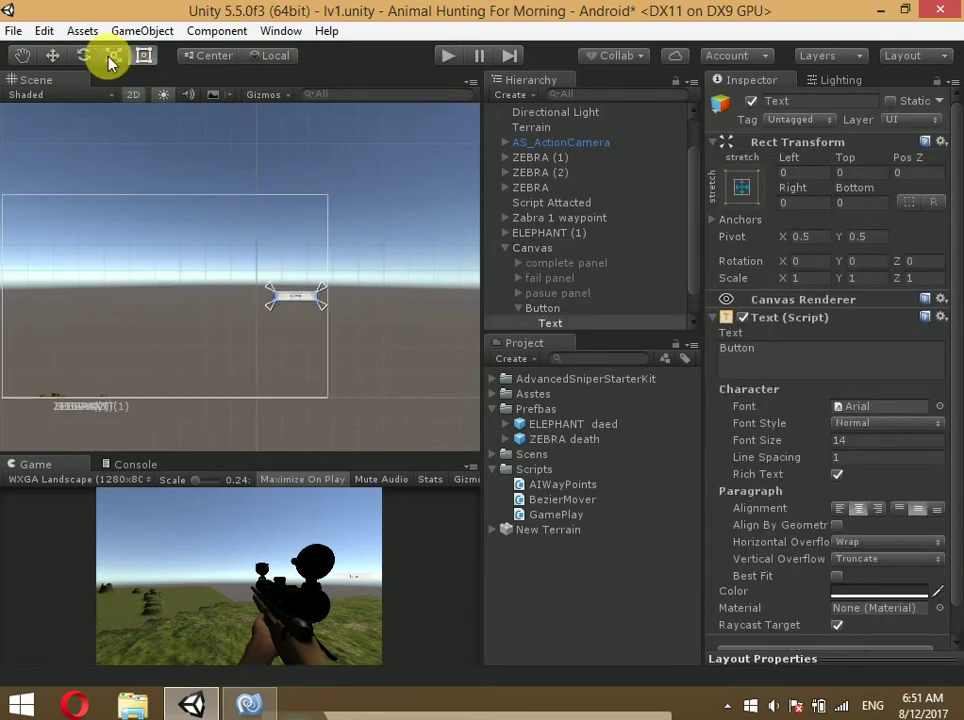
click(543, 308)
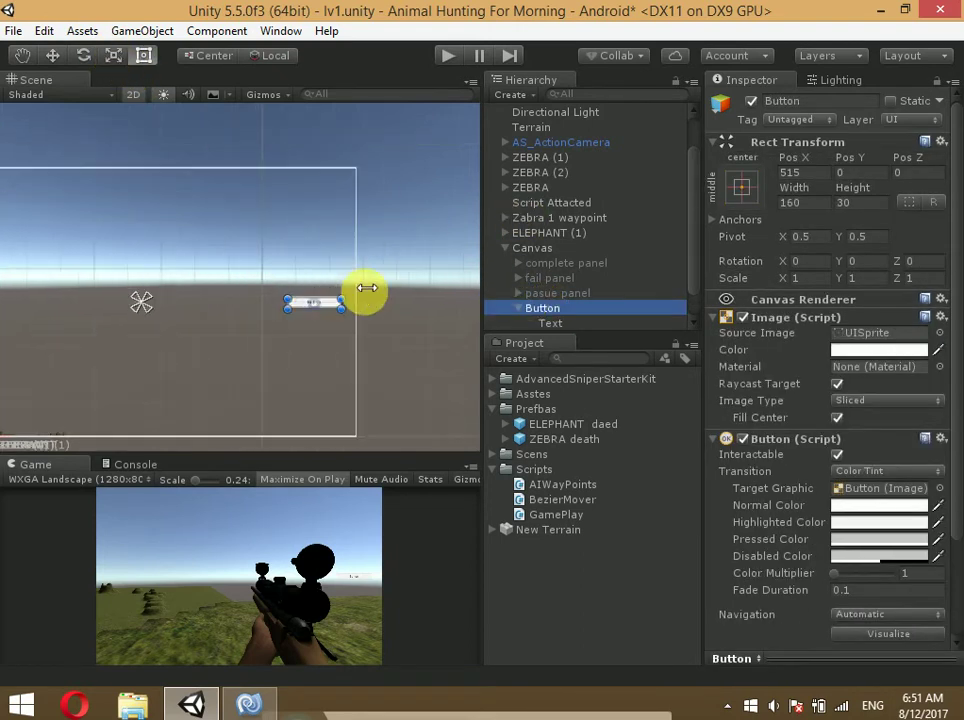
drag(317, 220, 312, 60)
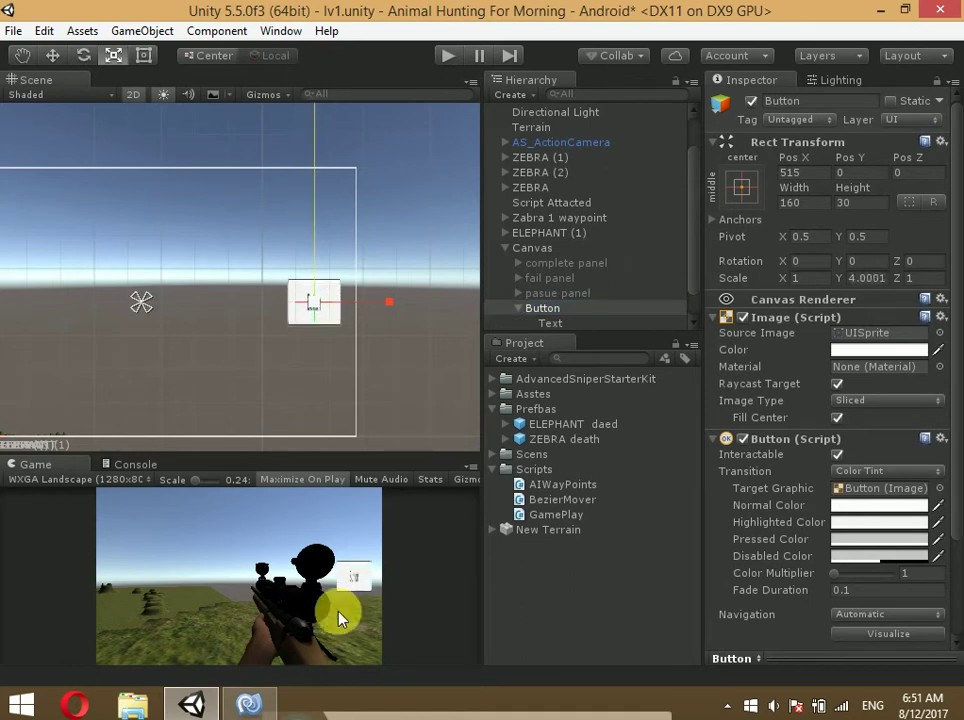
drag(386, 302, 365, 300)
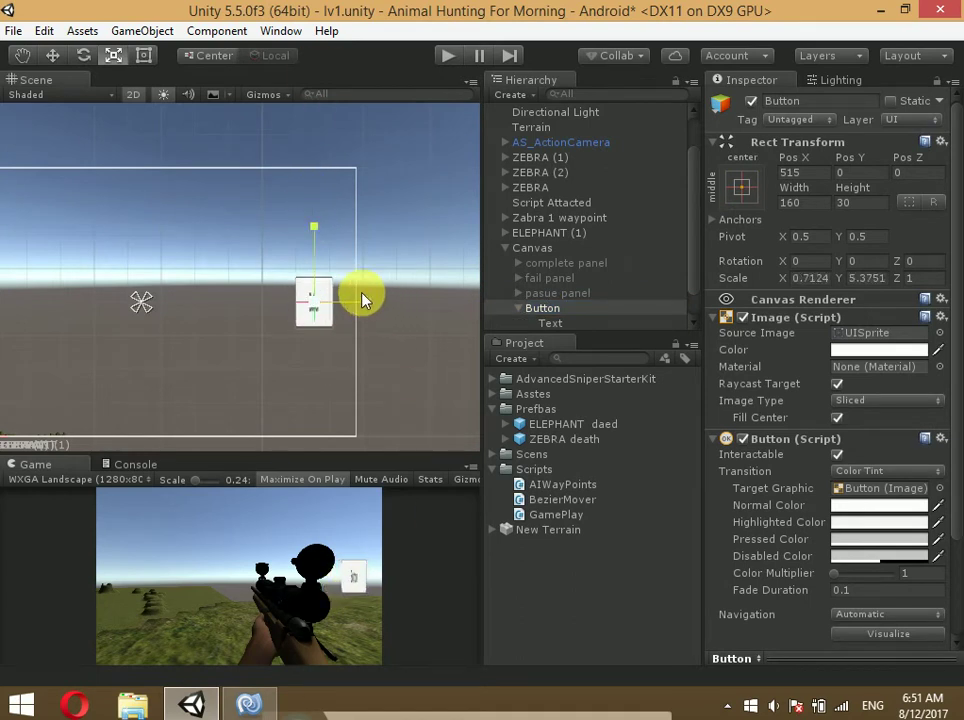
drag(317, 250, 316, 272)
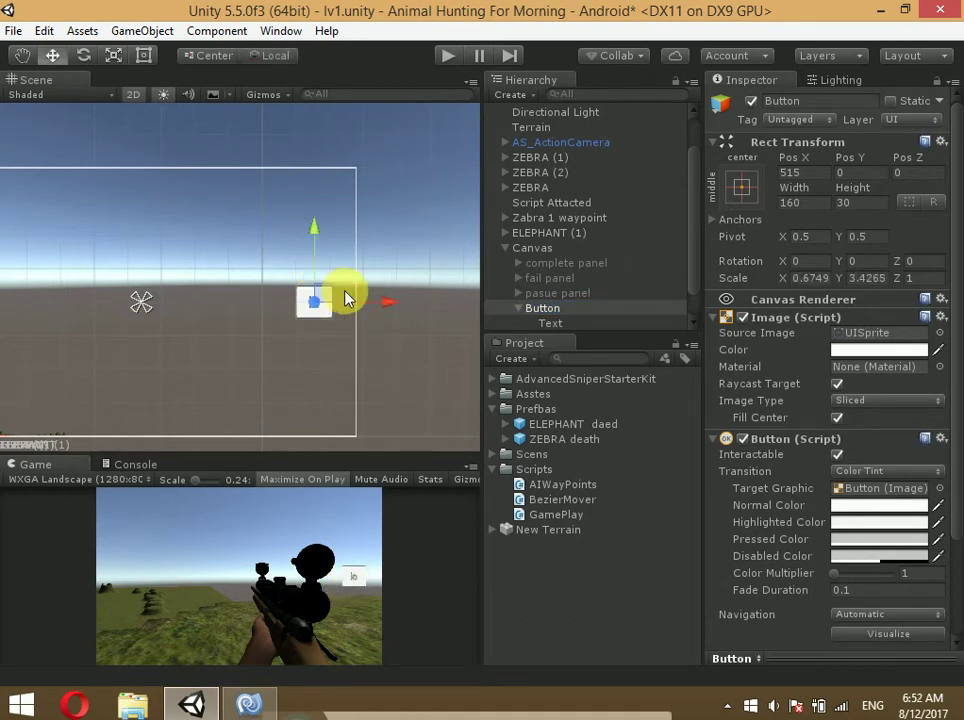
drag(391, 305, 396, 307)
Rename the button 'pasue' and add an empty On Click entry
click(581, 310)
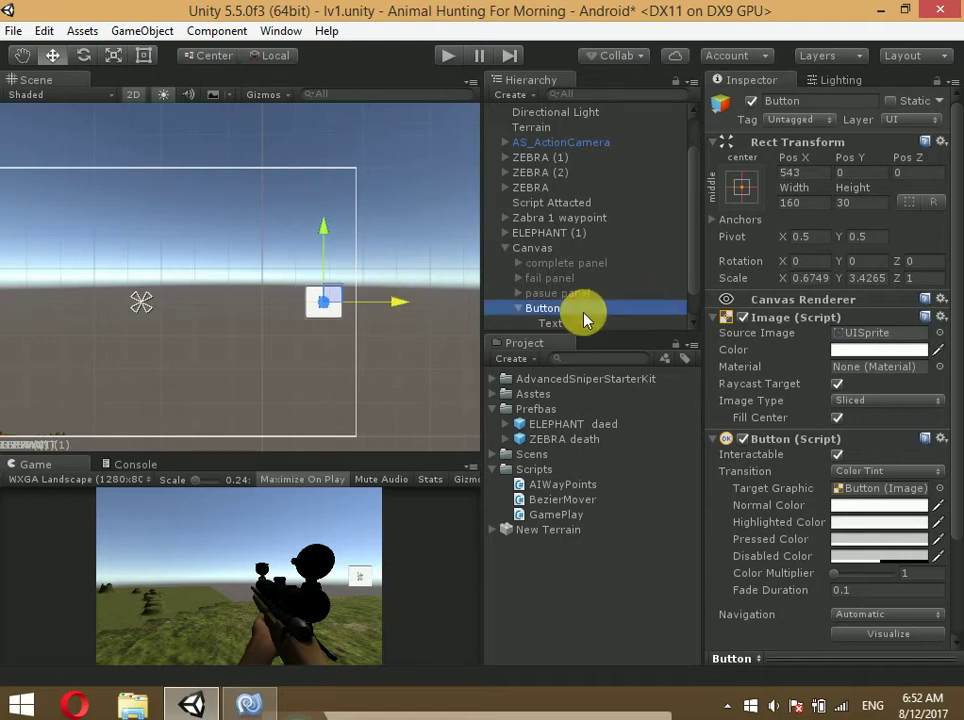
text(pasue)
key(Return)
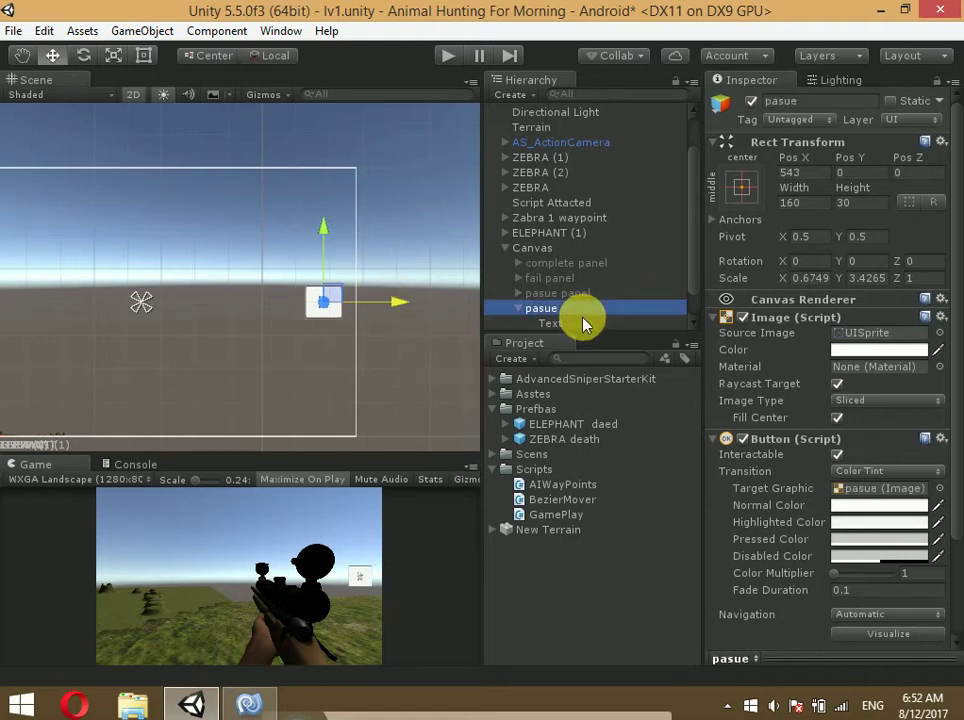
scroll(800, 460, down, 3)
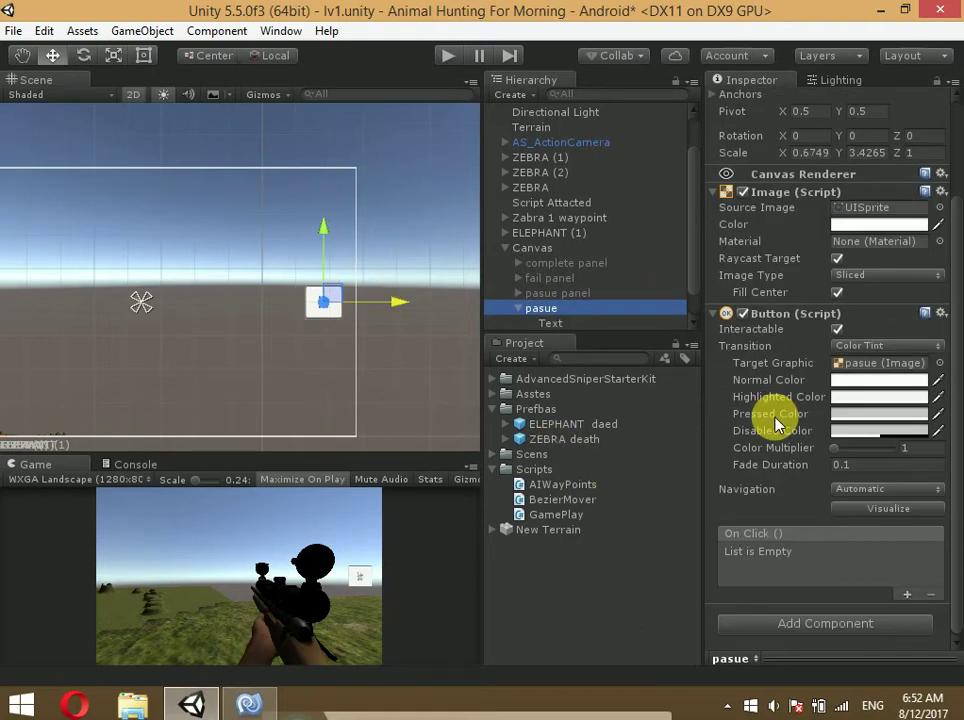
click(907, 594)
scroll(592, 194, down, 2)
scroll(560, 200, up, 3)
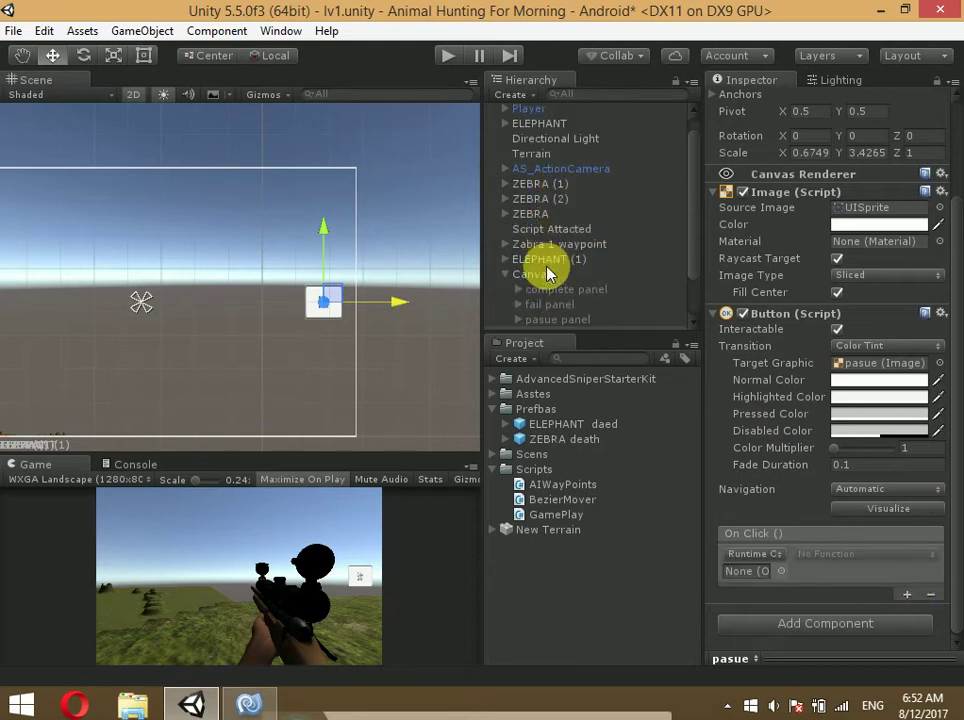
scroll(552, 250, down, 1)
Set the pasue button's On Click function to GamePlay > pause()
drag(555, 213, 750, 571)
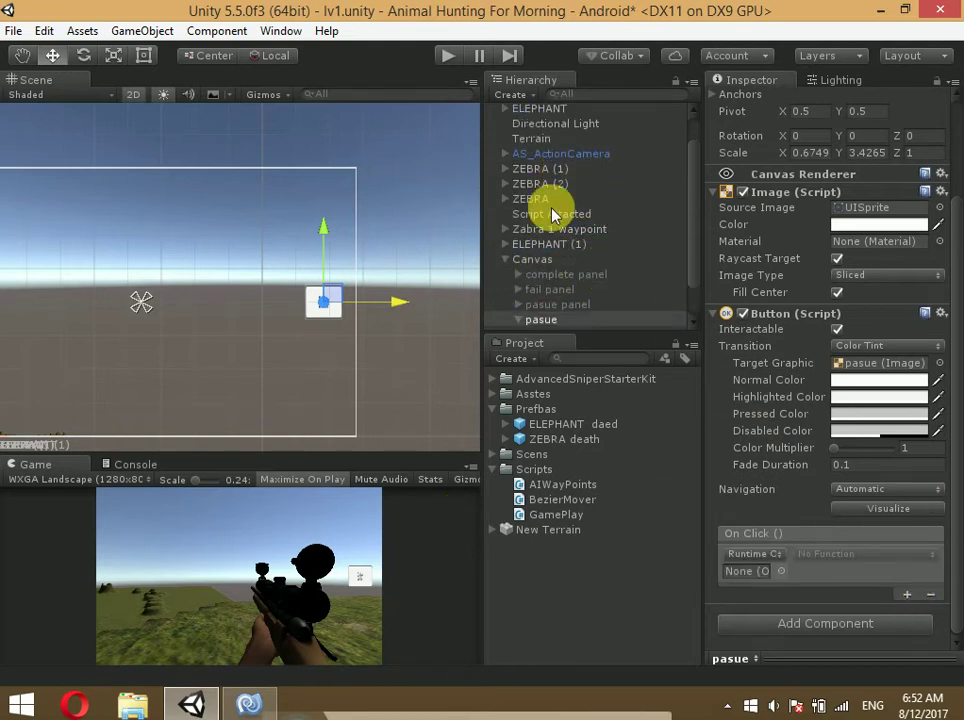
click(825, 568)
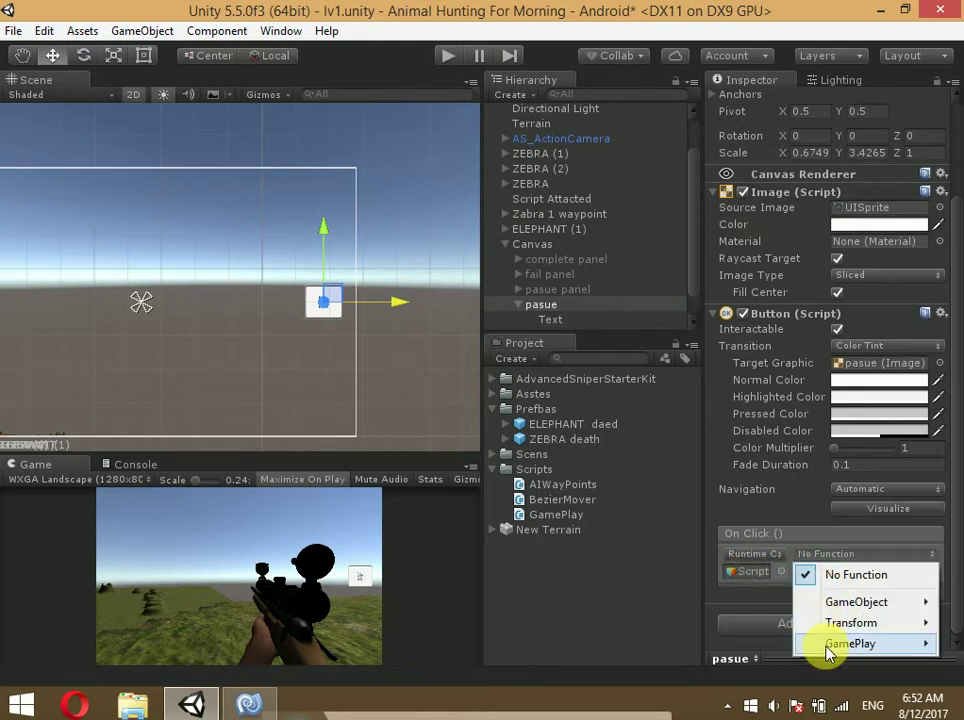
click(835, 665)
click(833, 659)
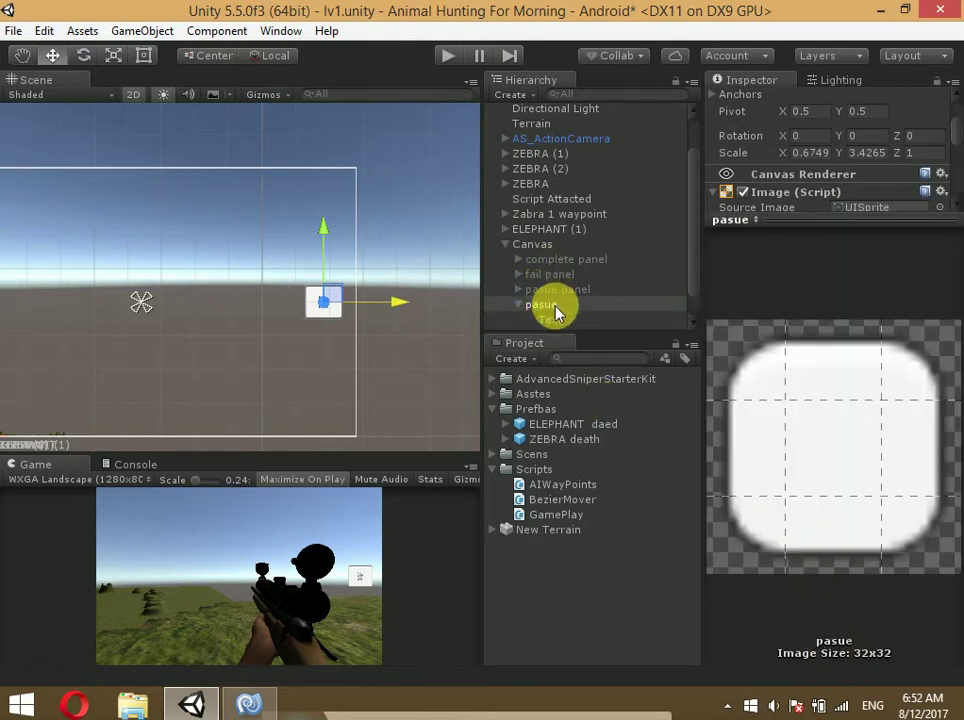
drag(845, 221, 858, 680)
scroll(915, 430, down, 2)
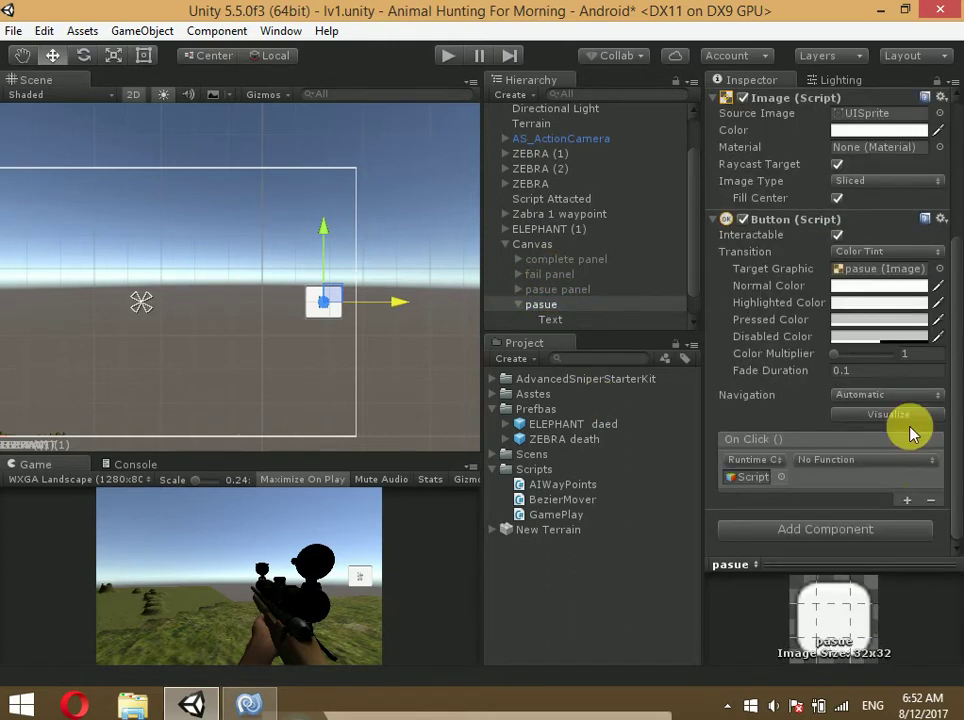
click(869, 458)
mouse_move(850, 549)
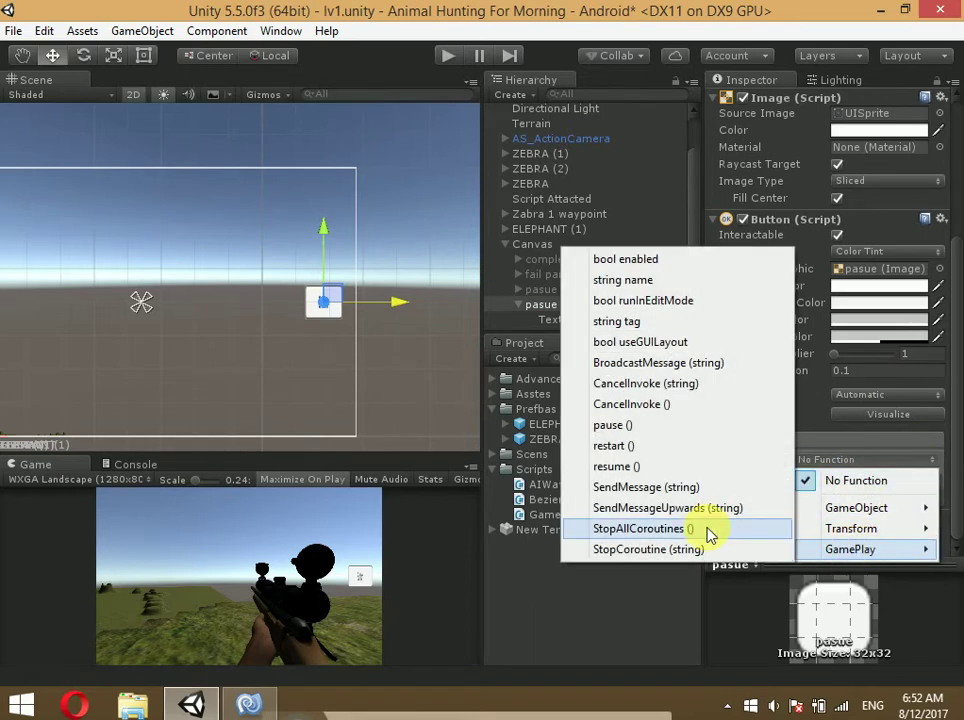
click(610, 427)
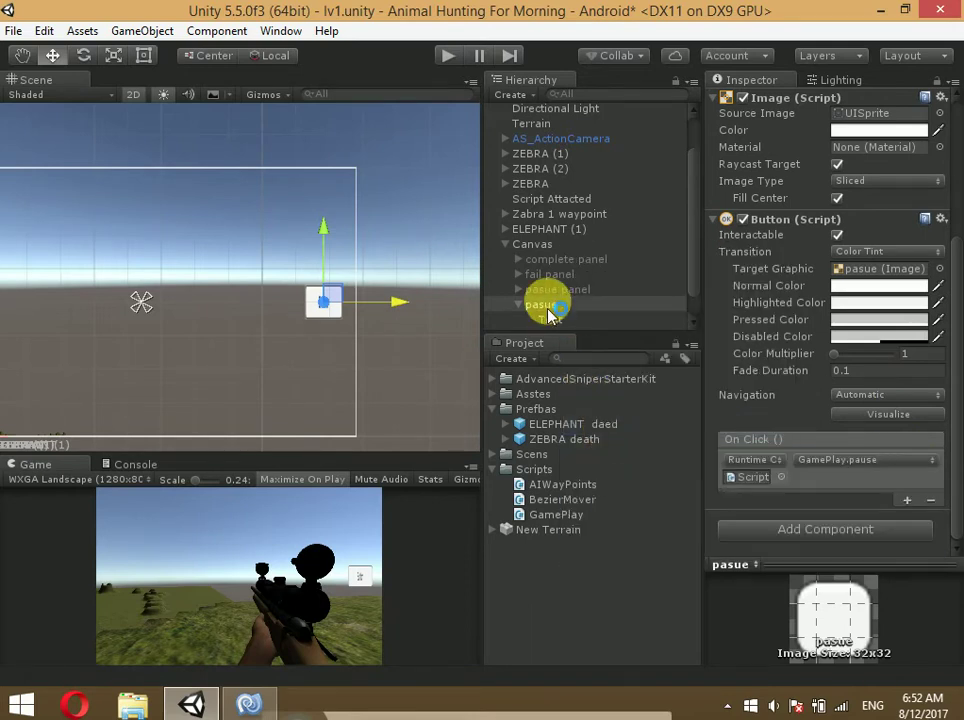
Give the button a blue Highlighted Color, save the scene with Ctrl+S, and enter Play mode
click(866, 303)
drag(866, 372, 866, 356)
click(820, 322)
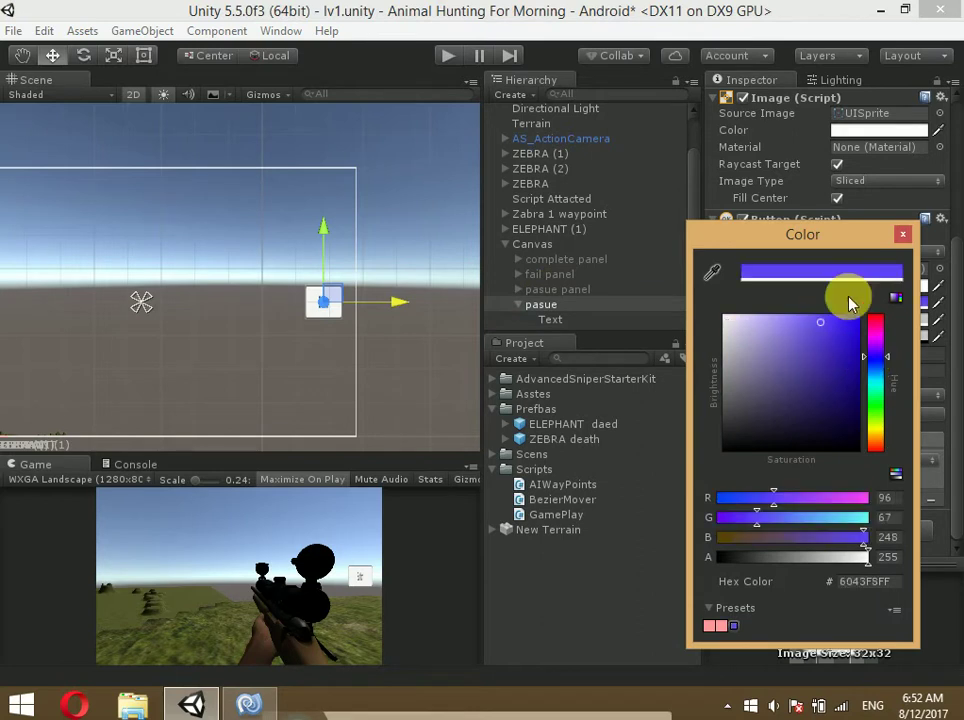
click(903, 235)
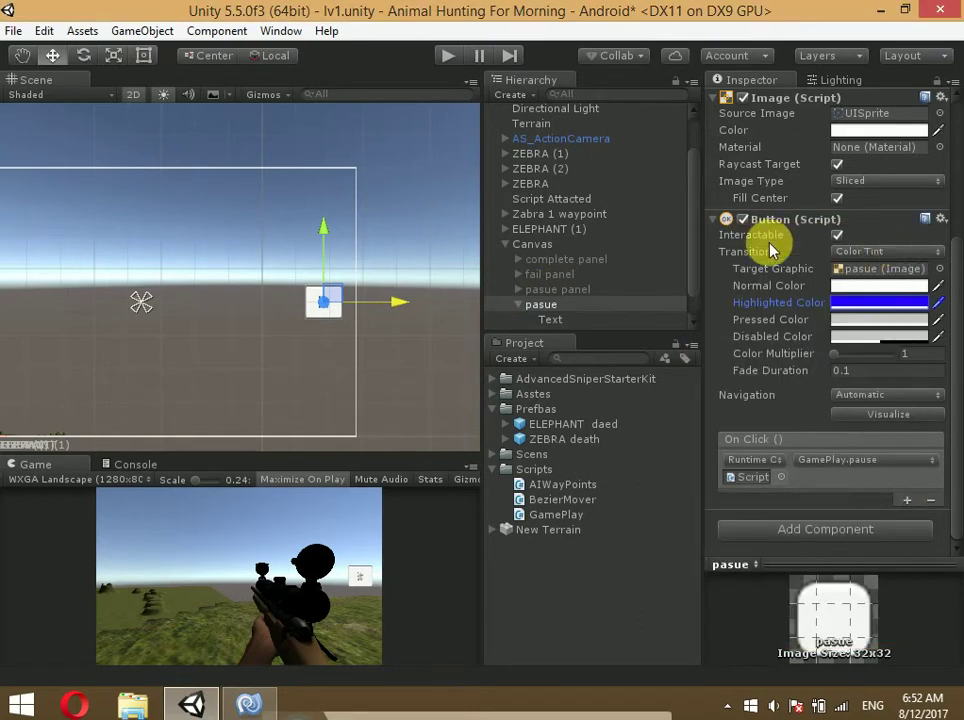
key(ctrl+s)
click(449, 59)
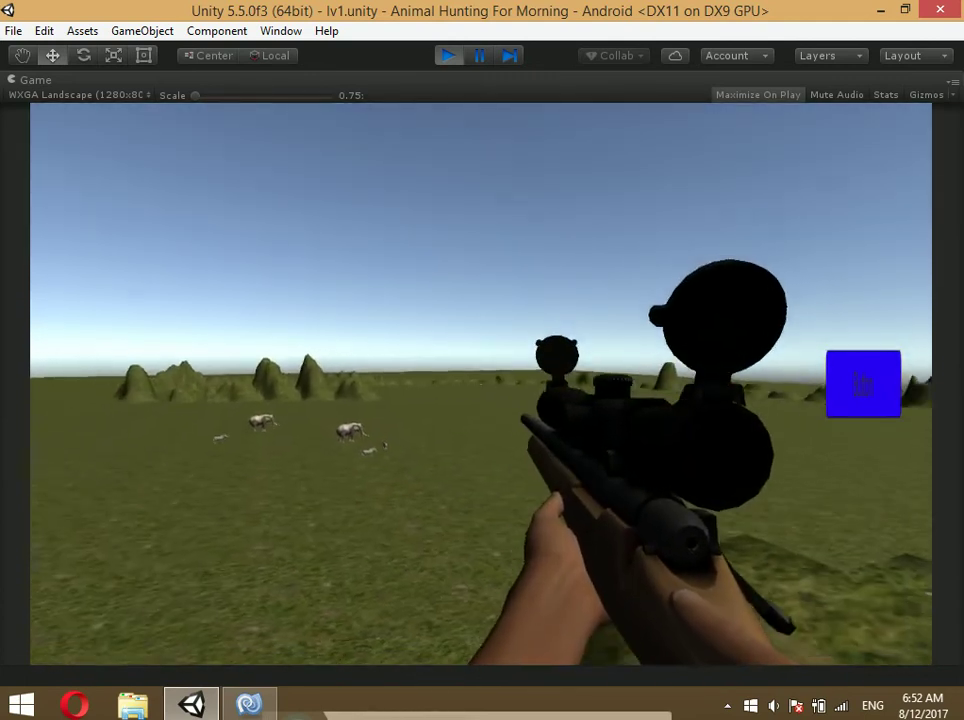
Stop the play-test and disable the Player's FPS Input Controller component
key(Escape)
click(441, 56)
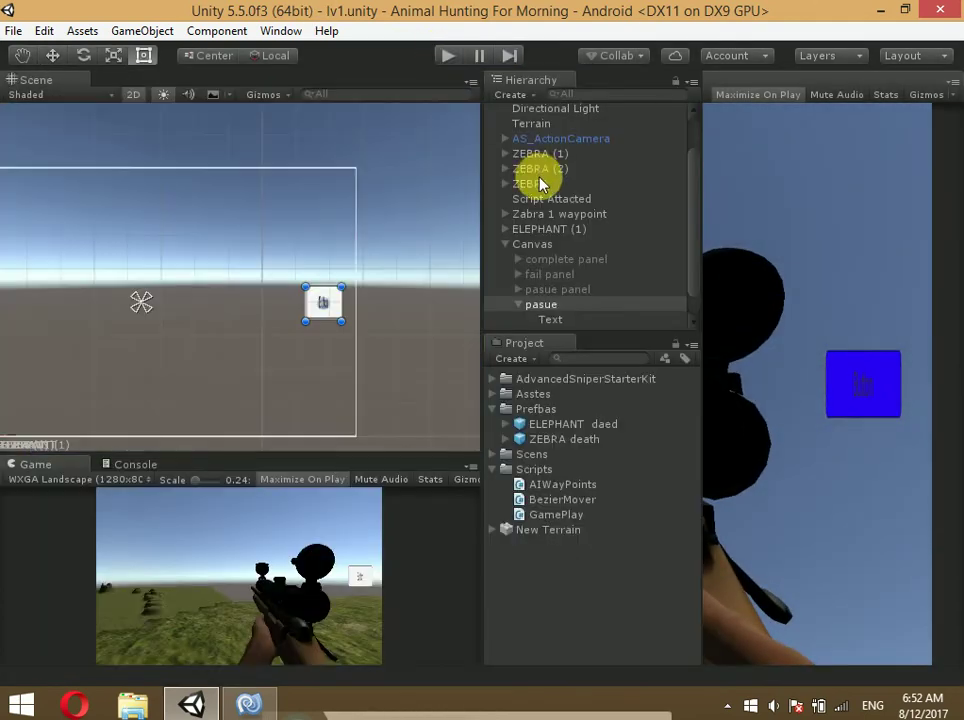
scroll(555, 158, up, 2)
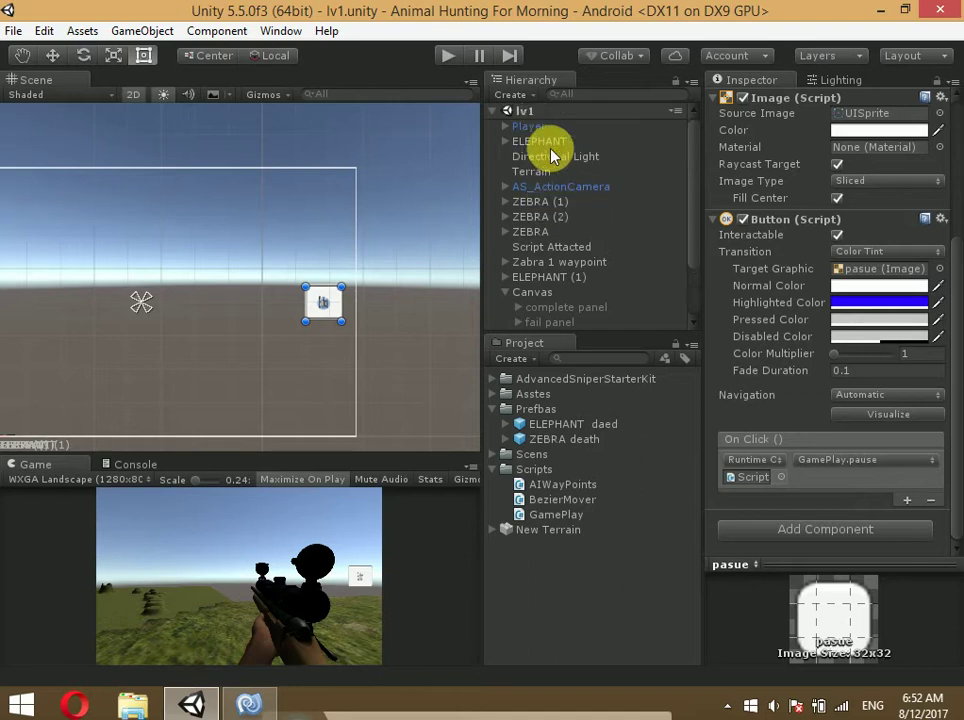
click(530, 126)
scroll(895, 300, down, 5)
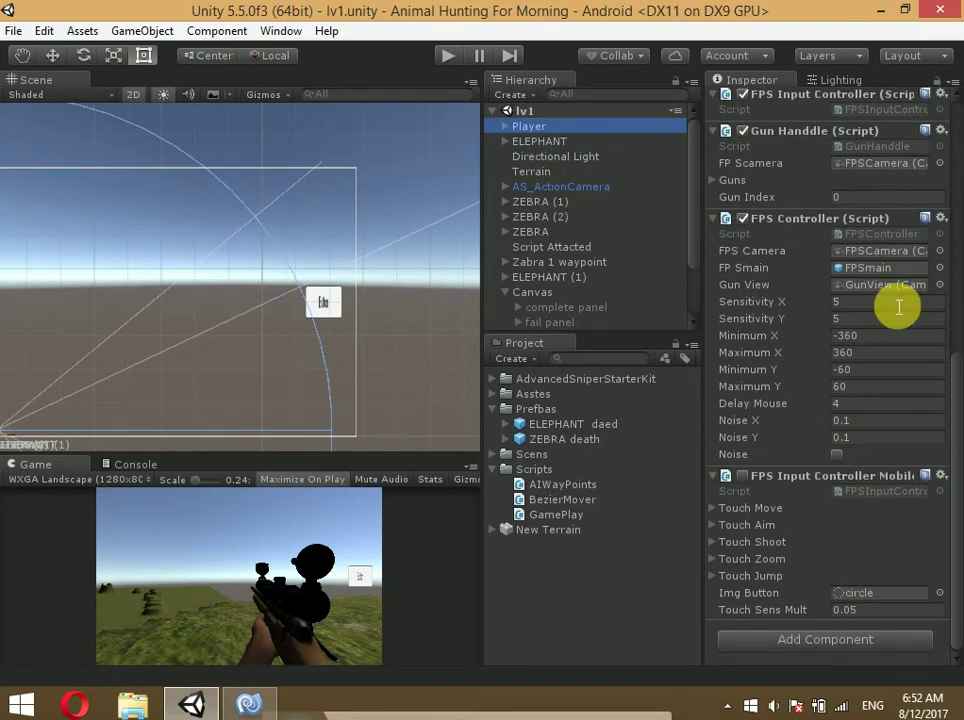
scroll(850, 292, up, 3)
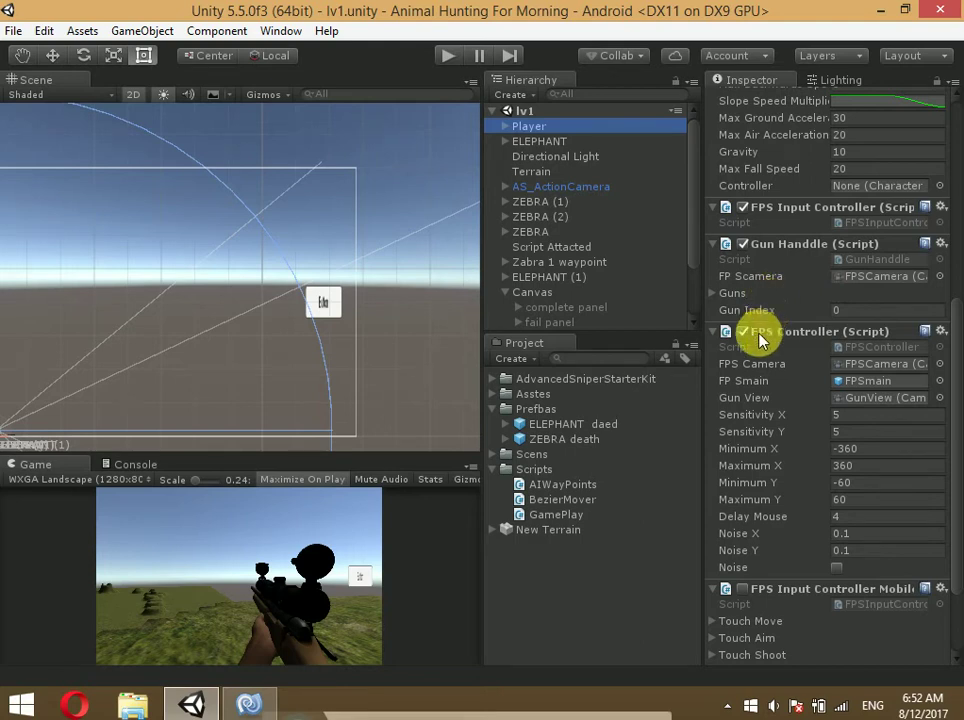
scroll(745, 310, up, 2)
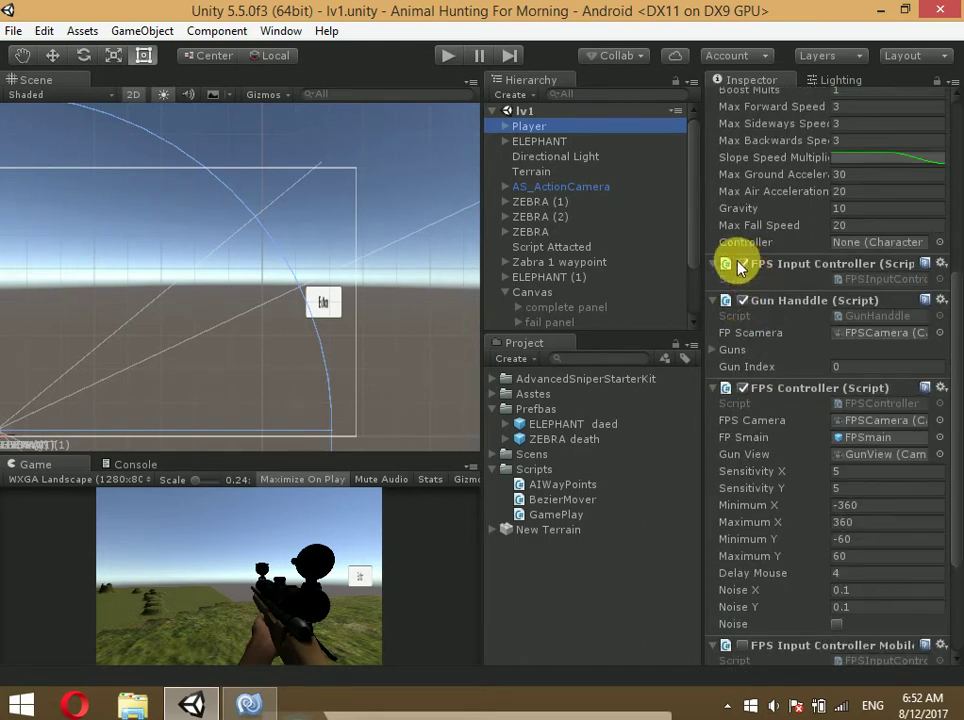
click(743, 268)
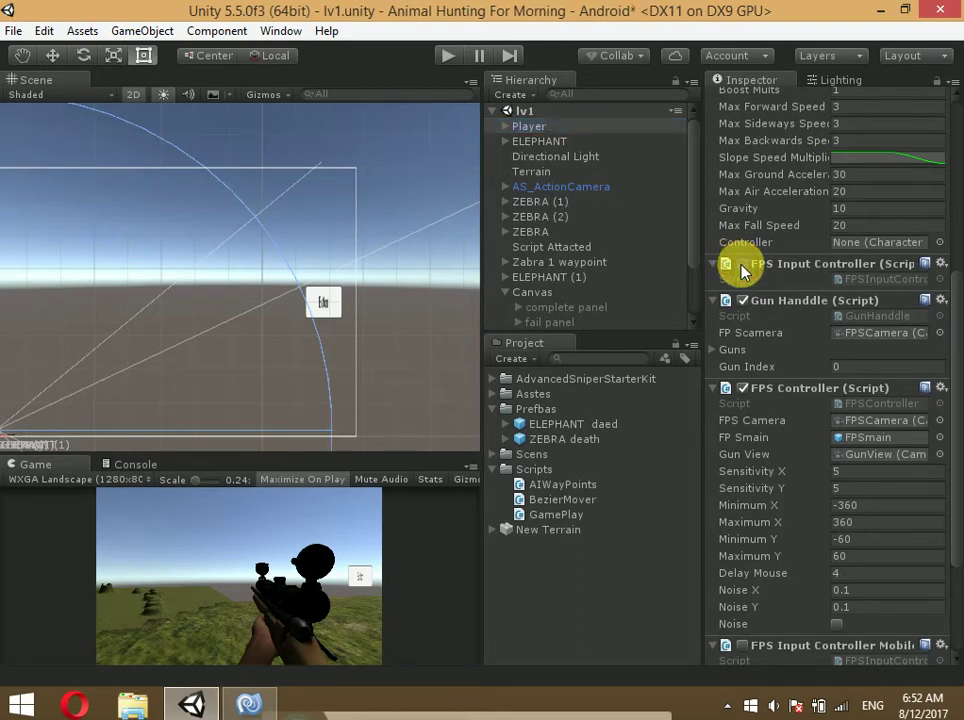
scroll(752, 355, down, 3)
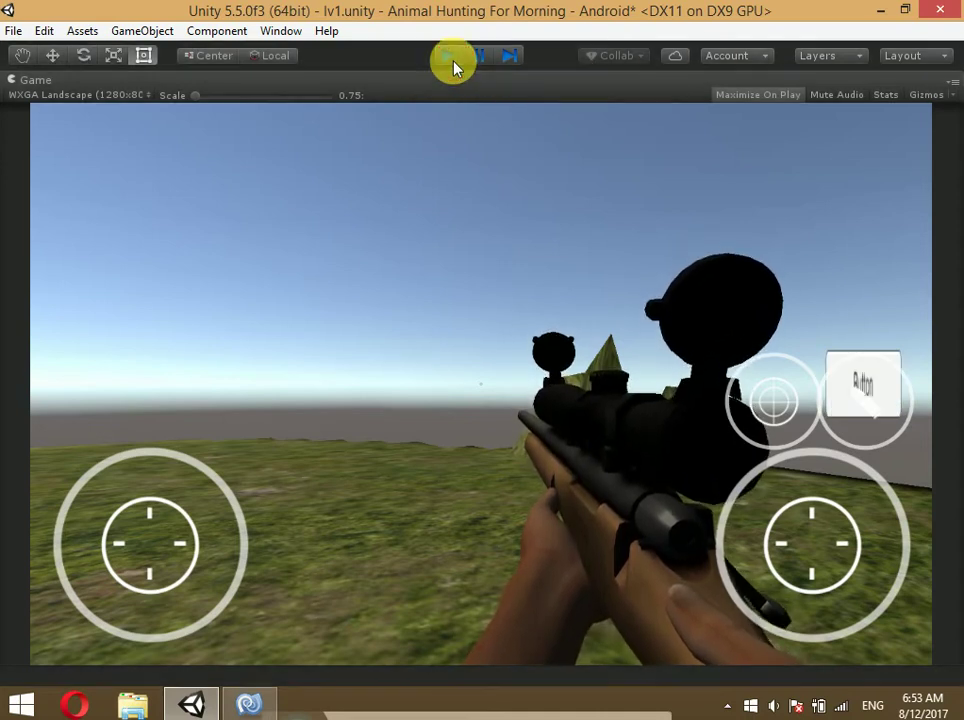
Stop the game and check Script Attacted's Panel Cam, Player, Complete, Fail and Pause Panel slots
click(449, 57)
click(549, 293)
scroll(552, 295, down, 3)
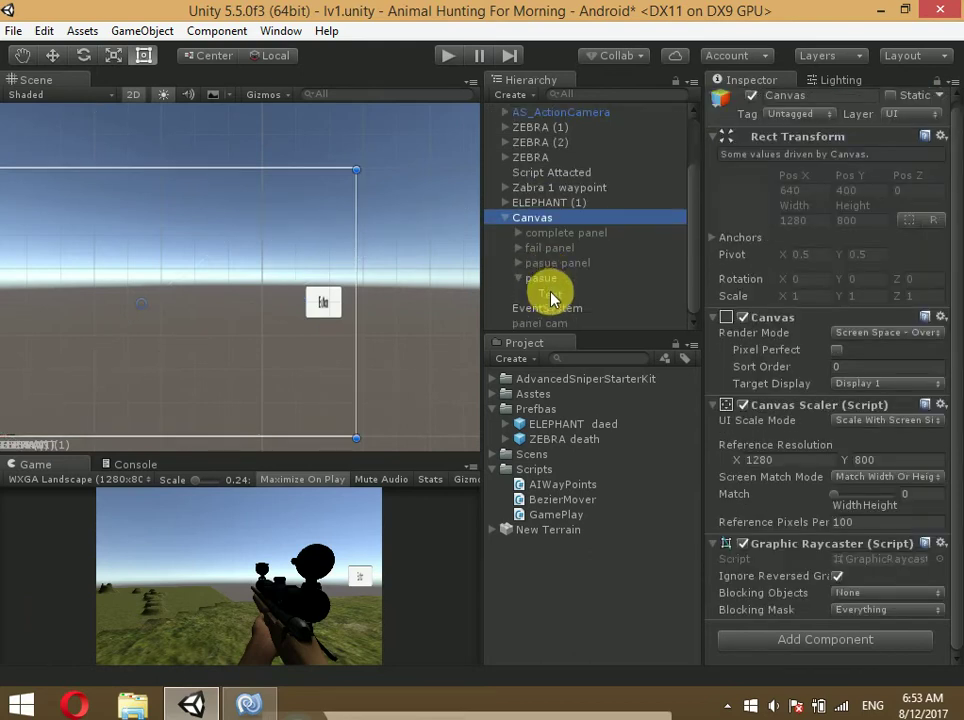
click(552, 262)
click(555, 172)
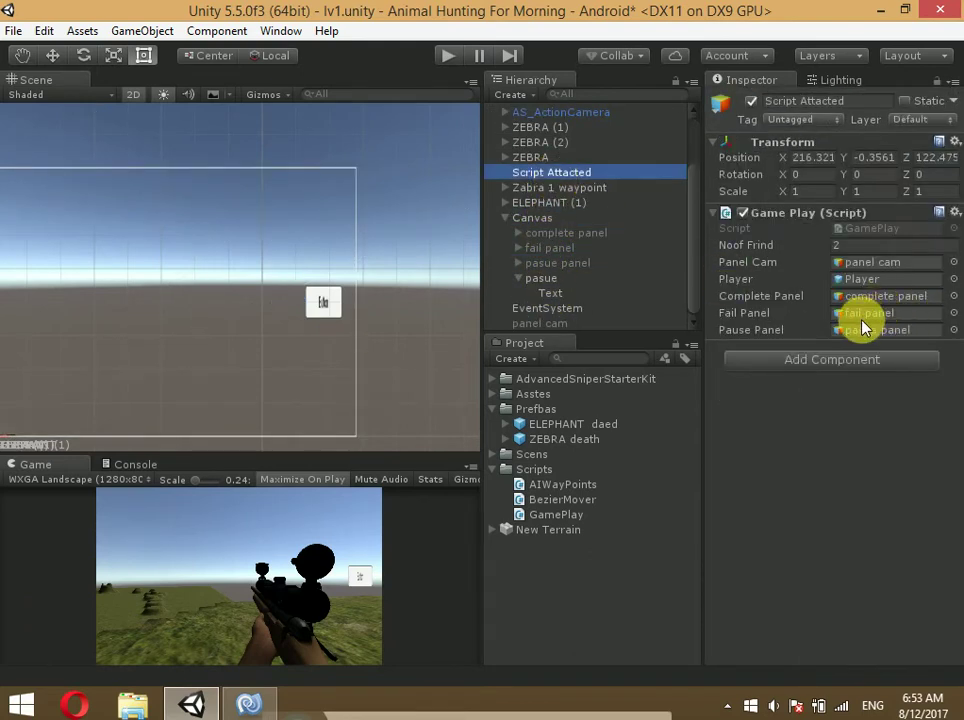
click(865, 262)
click(867, 279)
click(869, 296)
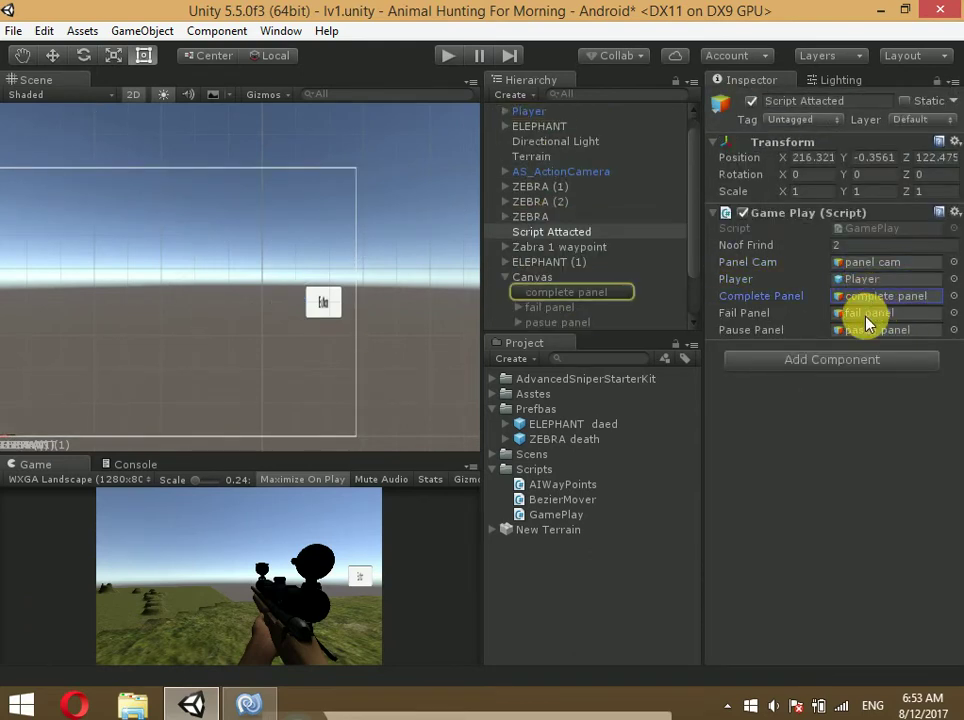
click(866, 314)
click(867, 330)
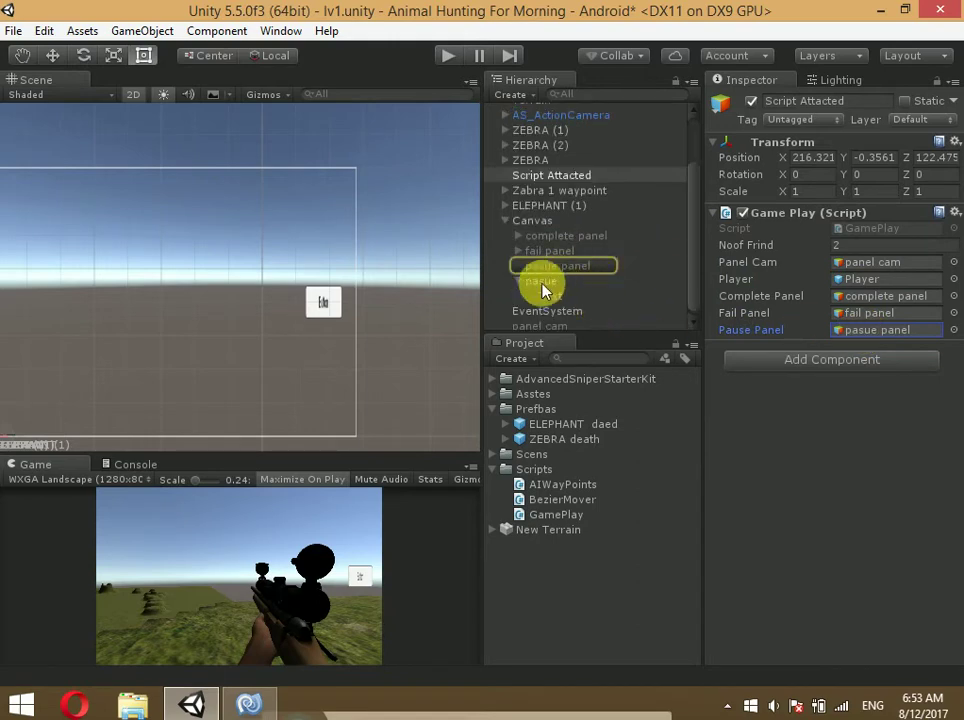
Review the pause code in GamePlay.cs, then return to Unity with the pasue button selected
click(249, 705)
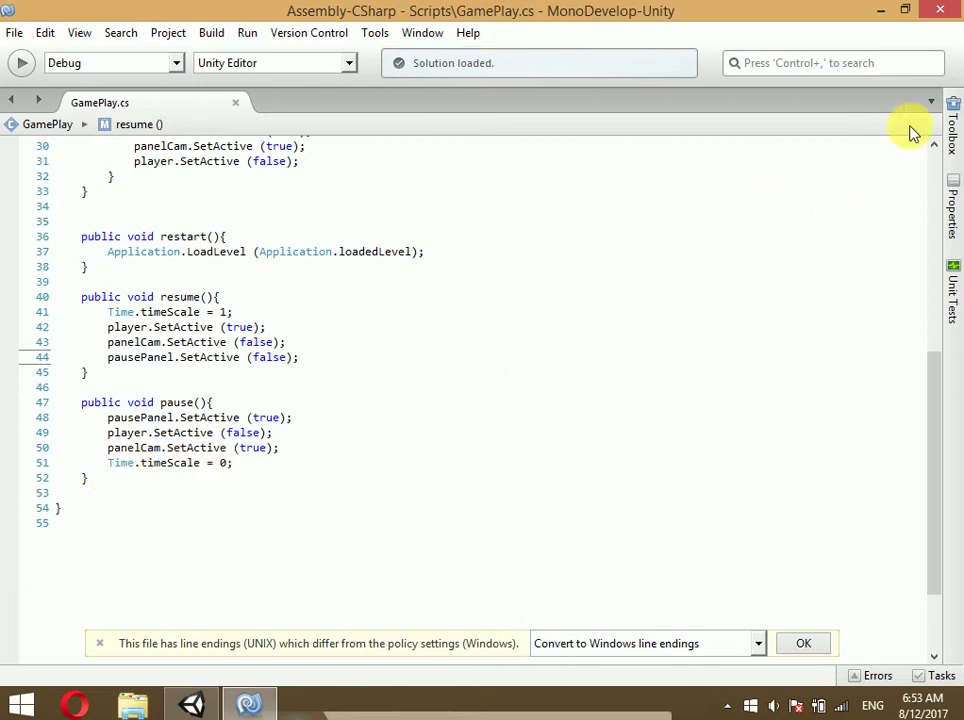
click(890, 12)
click(551, 280)
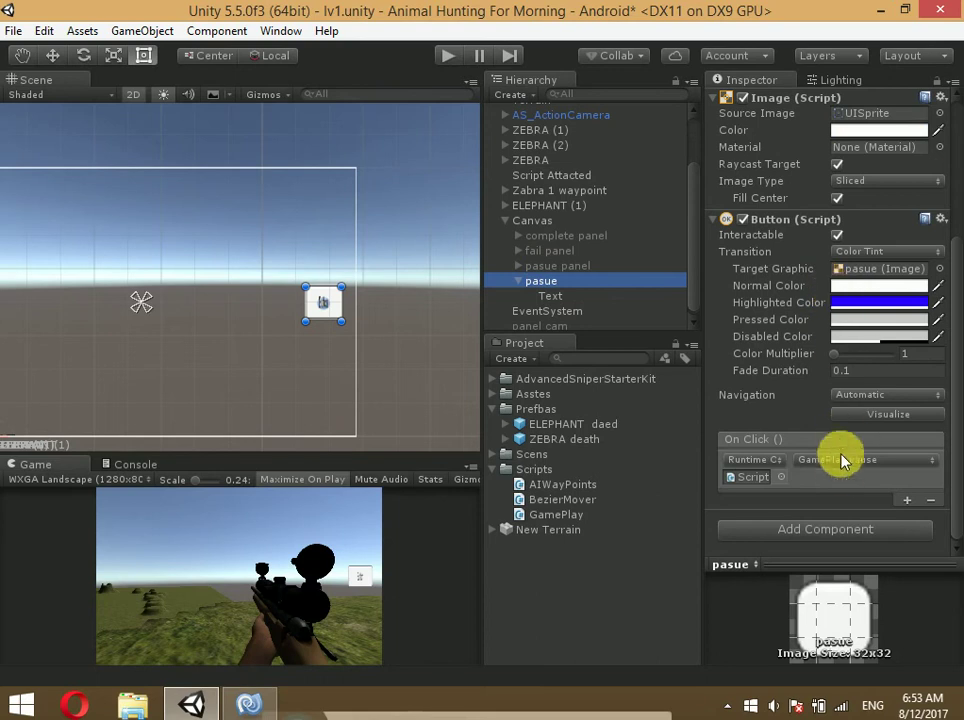
Set the pasue button's On Click to call GamePlay > pause()
click(840, 463)
mouse_move(843, 551)
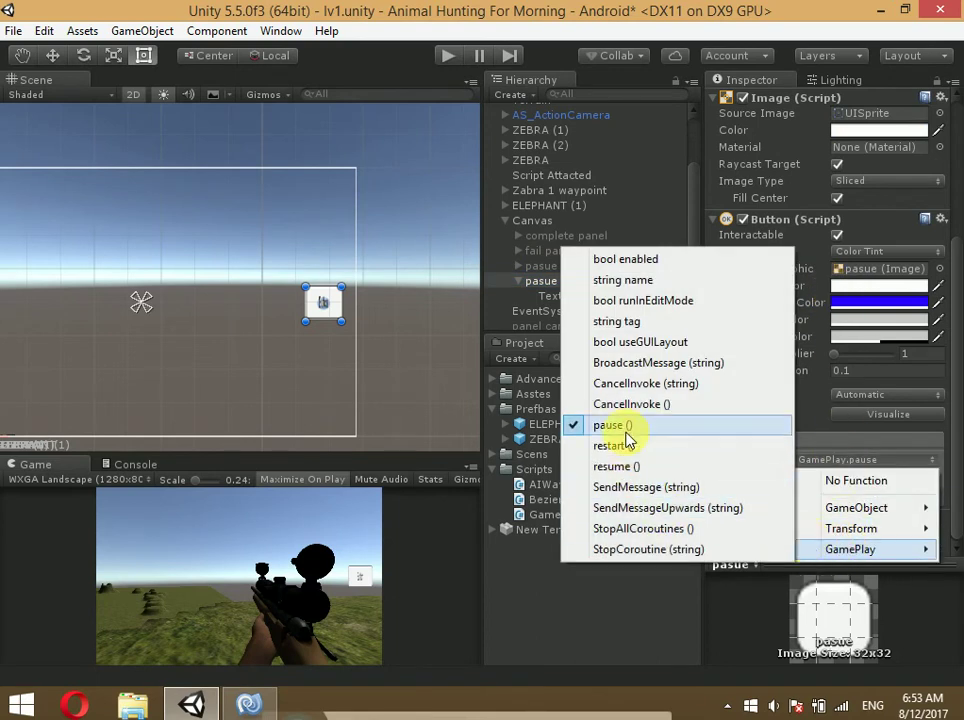
click(625, 430)
click(508, 280)
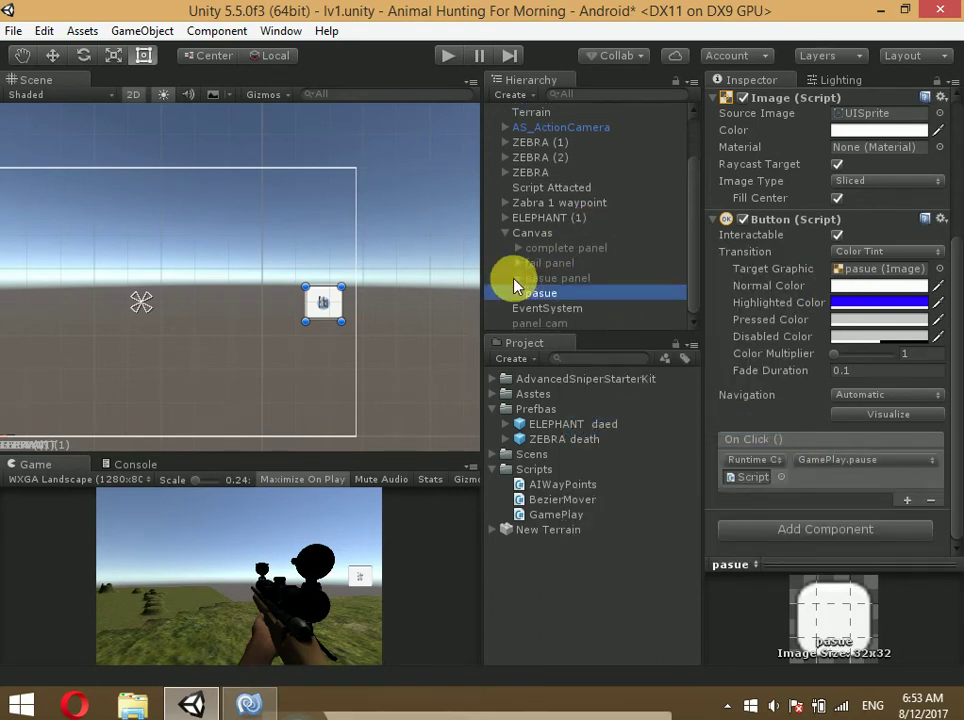
Look over the Player object's components in the Inspector, then start the game
scroll(545, 198, up, 3)
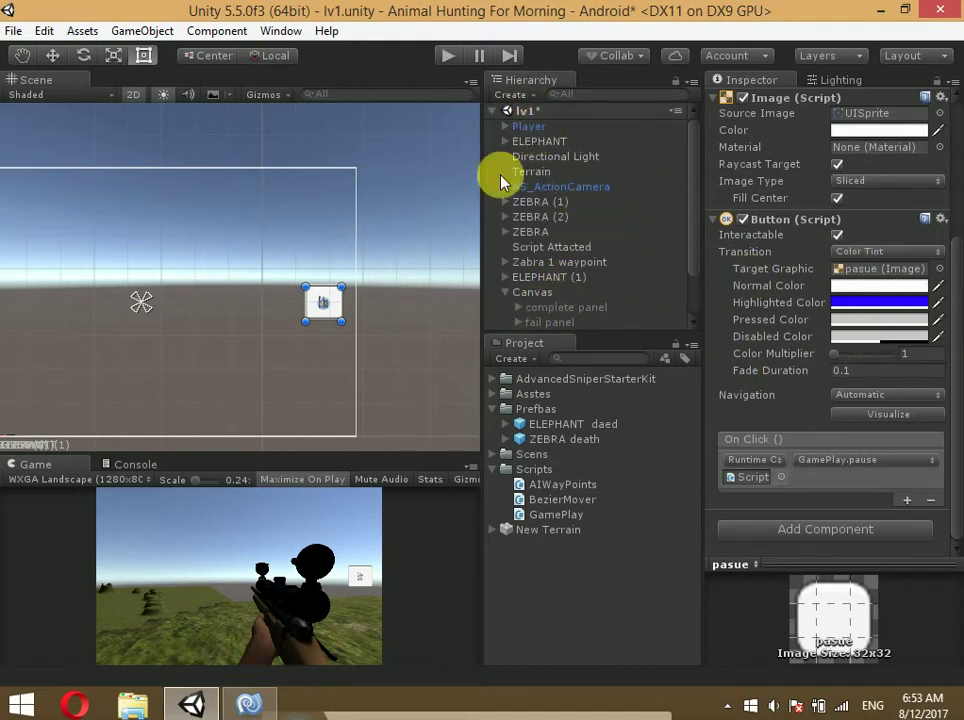
click(582, 130)
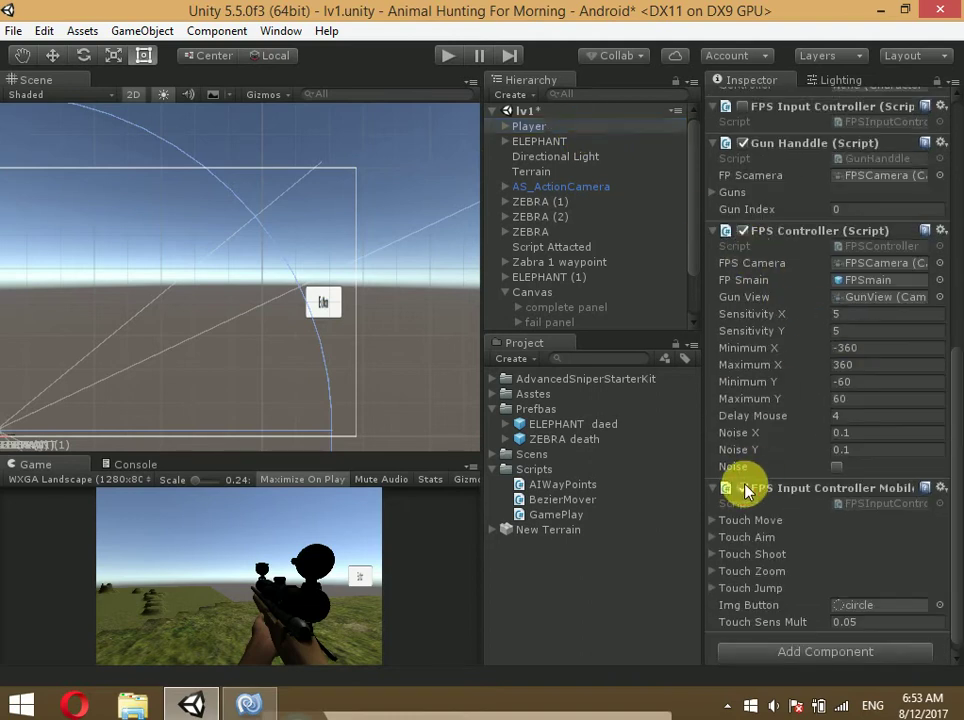
scroll(789, 432, up, 3)
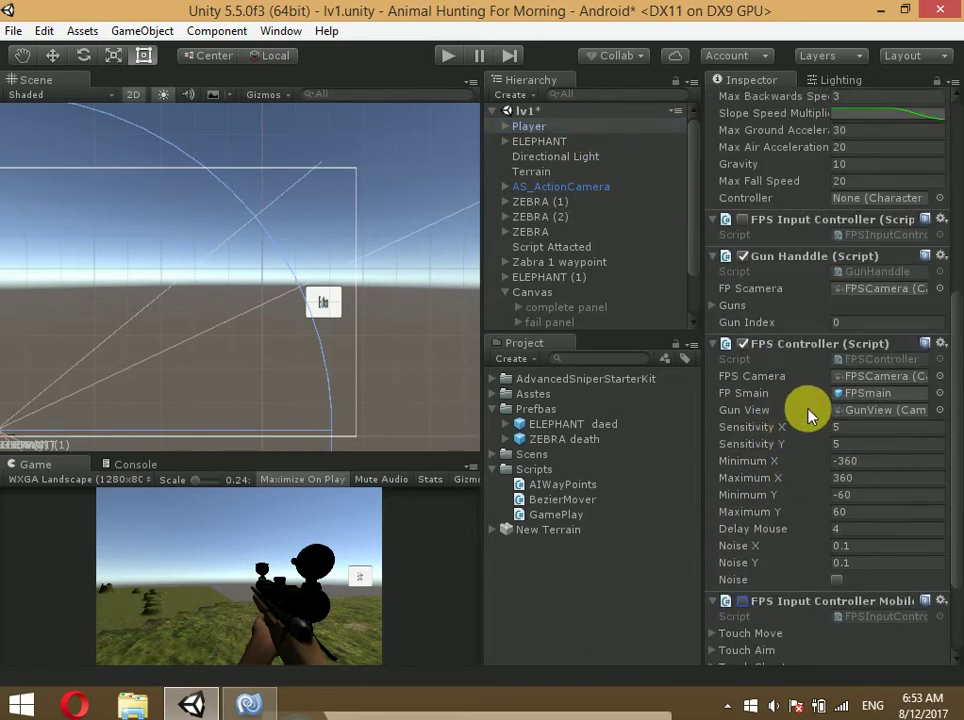
scroll(752, 289, up, 3)
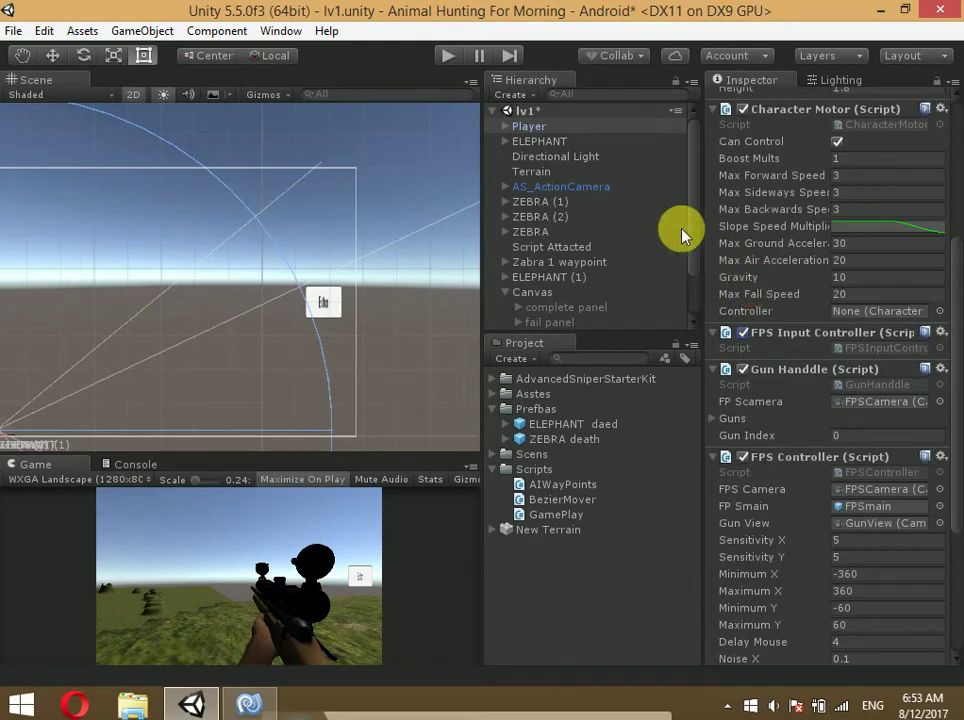
click(458, 60)
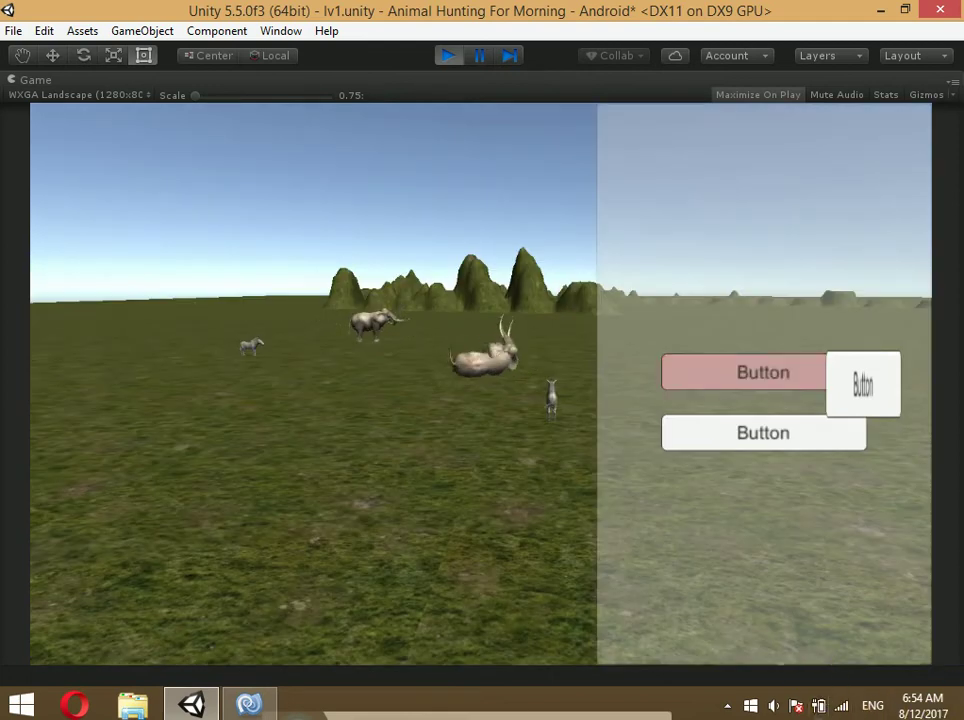
Start a round from the menu, press the on-screen pause button, then stop the play-test
key(Return)
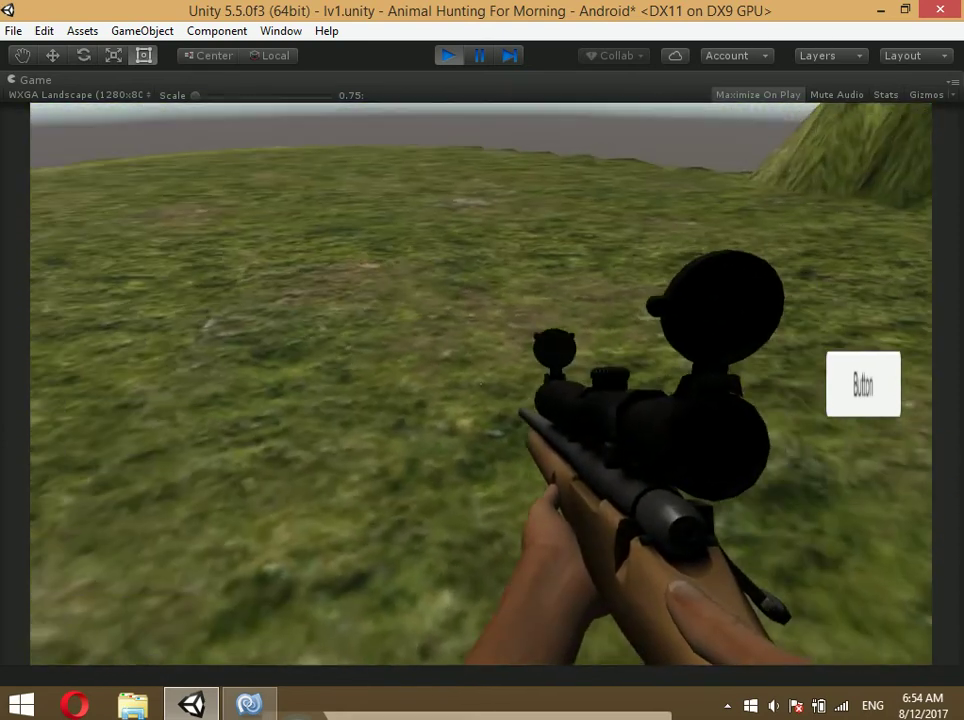
click(863, 384)
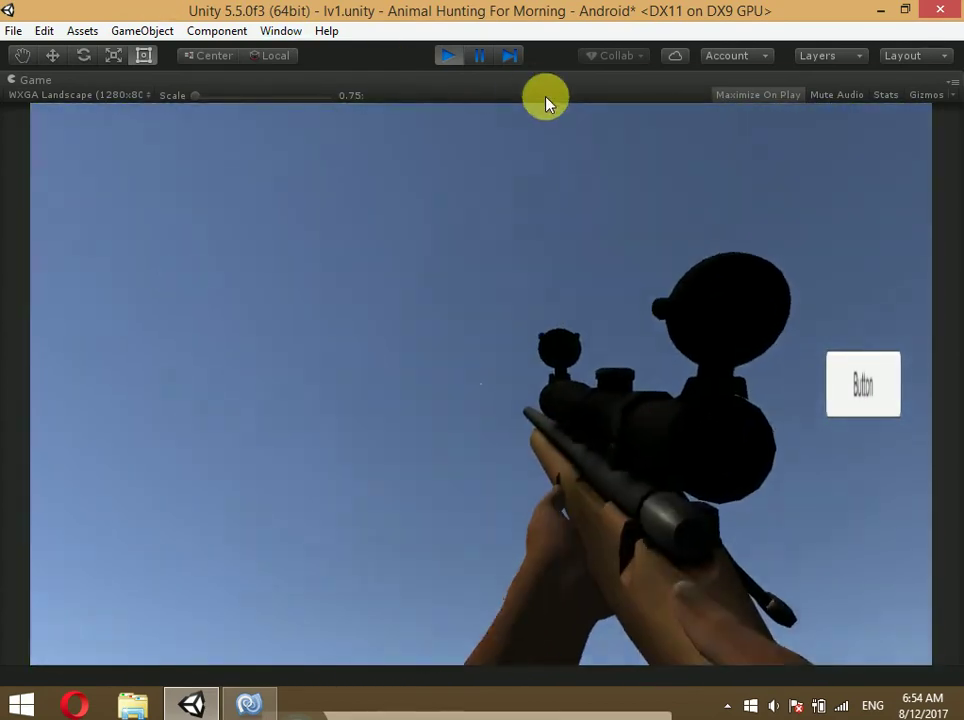
click(448, 56)
Make pasue Canvas's first child, slide it to the left edge at Pos X -553, and run
click(338, 298)
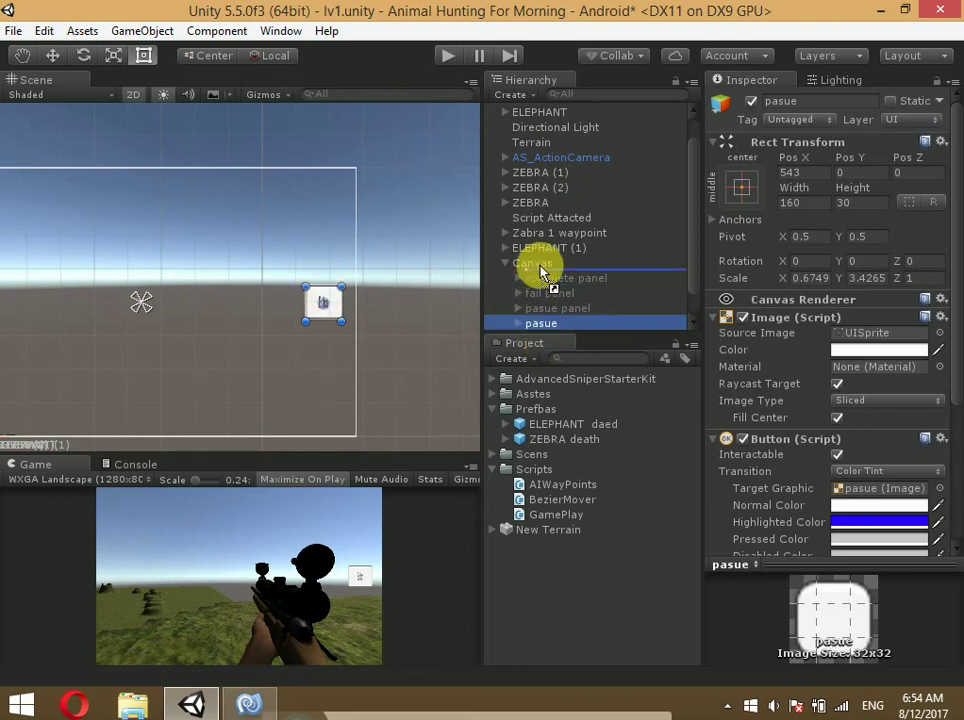
drag(548, 277, 548, 277)
key(w)
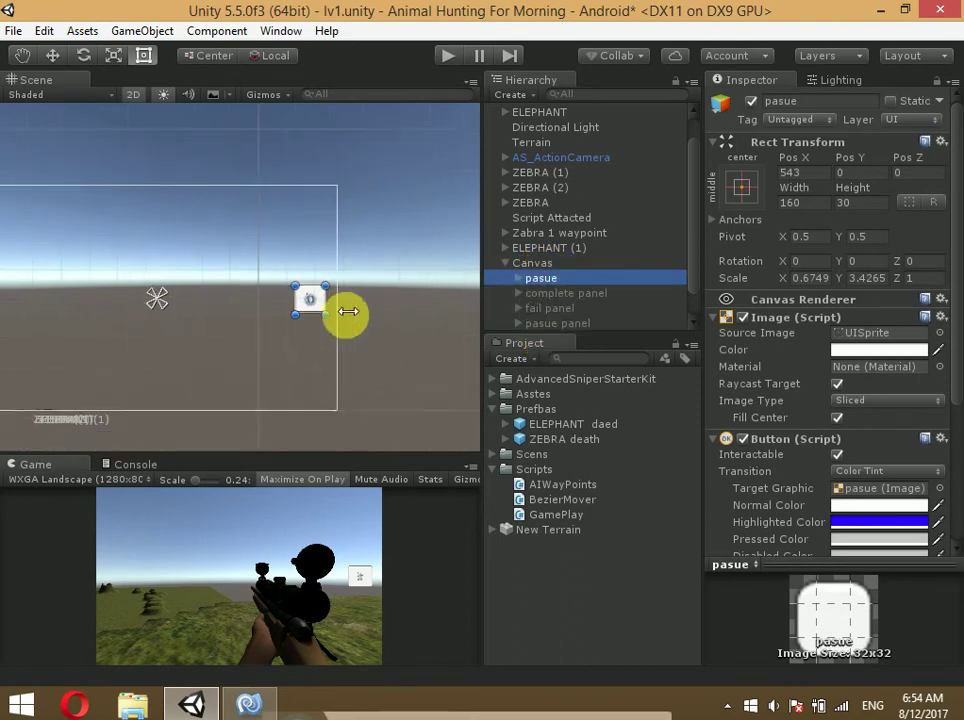
scroll(330, 308, down, 2)
drag(366, 298, 111, 302)
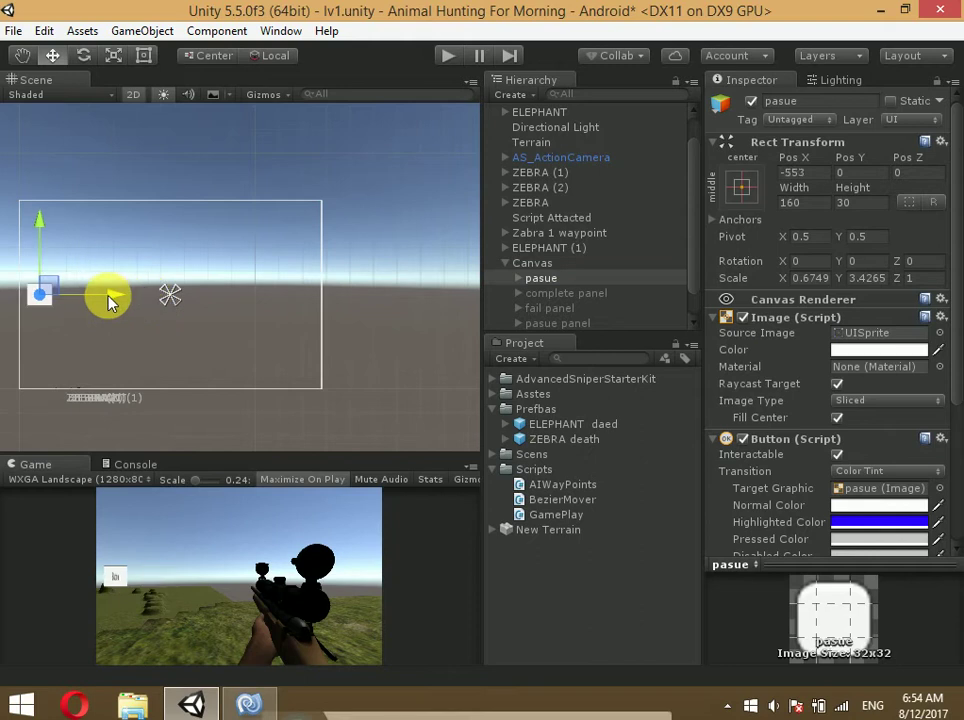
click(444, 60)
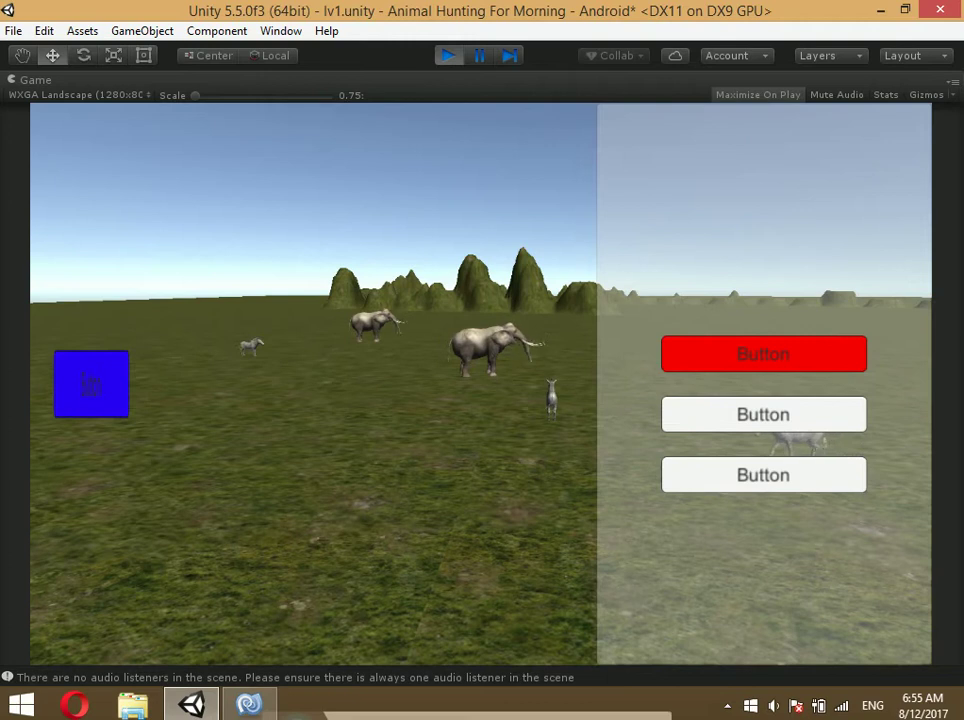
Start a round via the menu's top button to check the left-side pause button, then stop
click(763, 354)
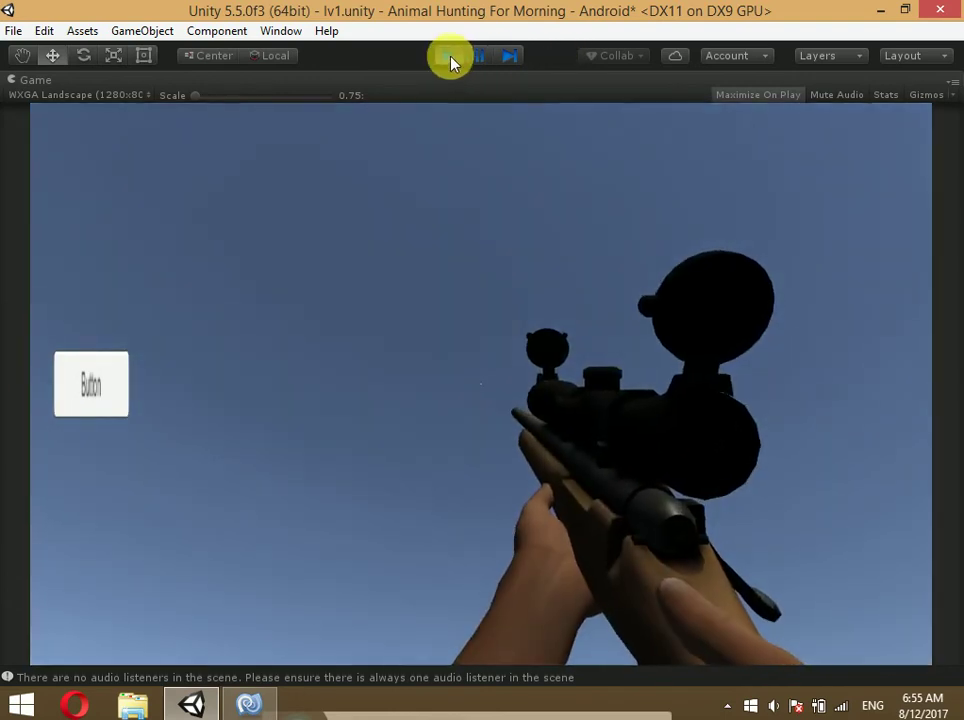
click(450, 56)
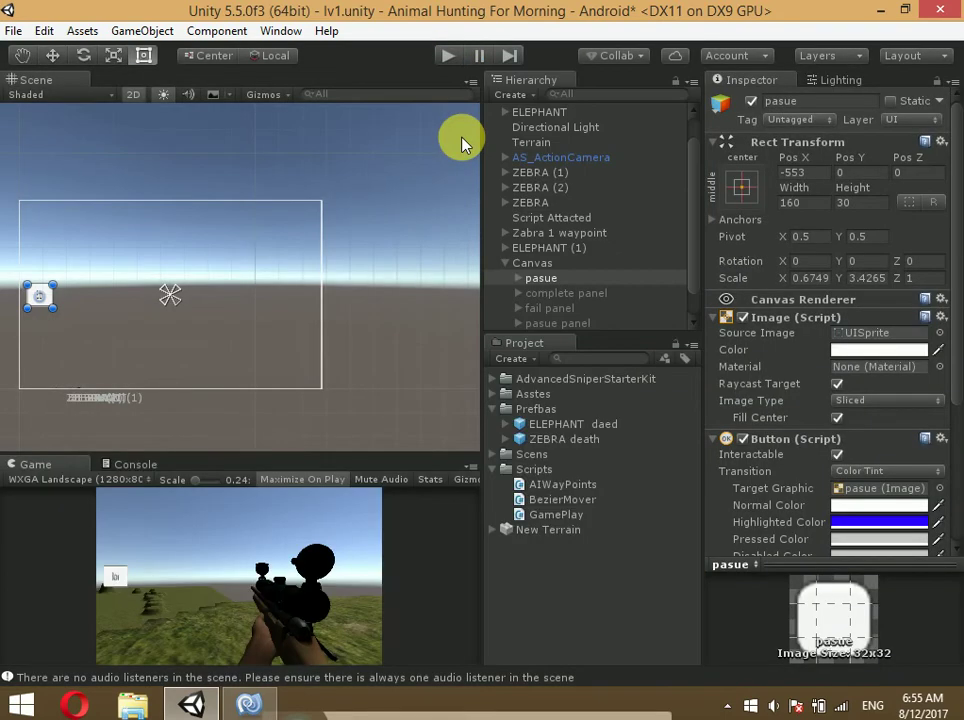
Turn off 2D, orbit and pan over the terrain to the animals, then open the Scens folder
click(133, 94)
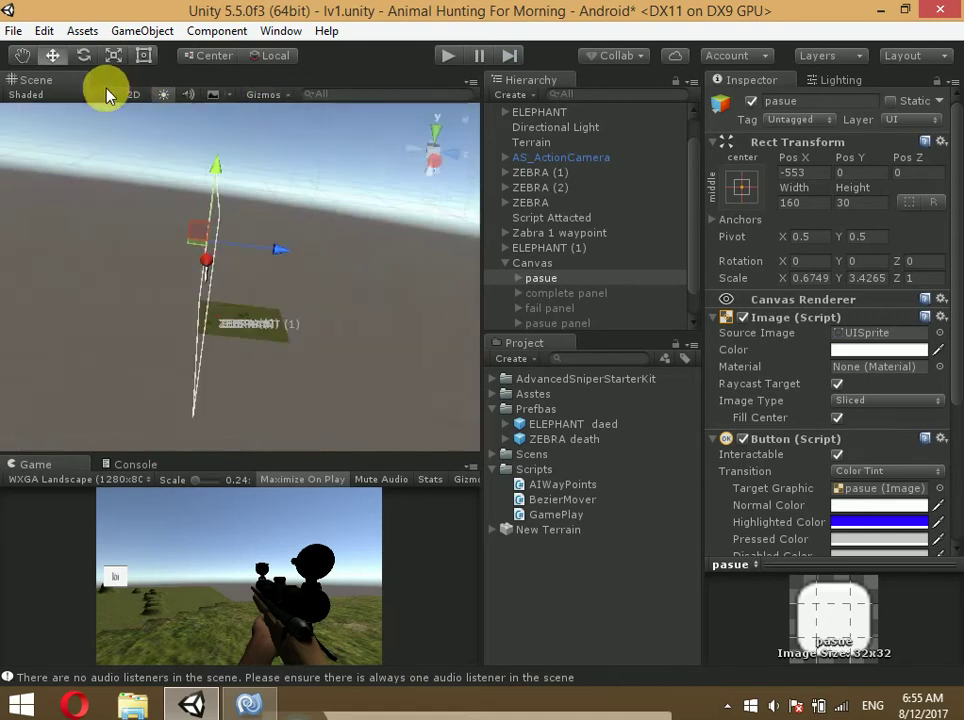
mouse_move(165, 214)
alt+mouse_down()
mouse_move(283, 327)
mouse_move(356, 357)
mouse_move(323, 350)
mouse_move(329, 383)
mouse_move(398, 387)
mouse_move(366, 378)
mouse_move(340, 282)
mouse_move(355, 307)
alt+mouse_up()
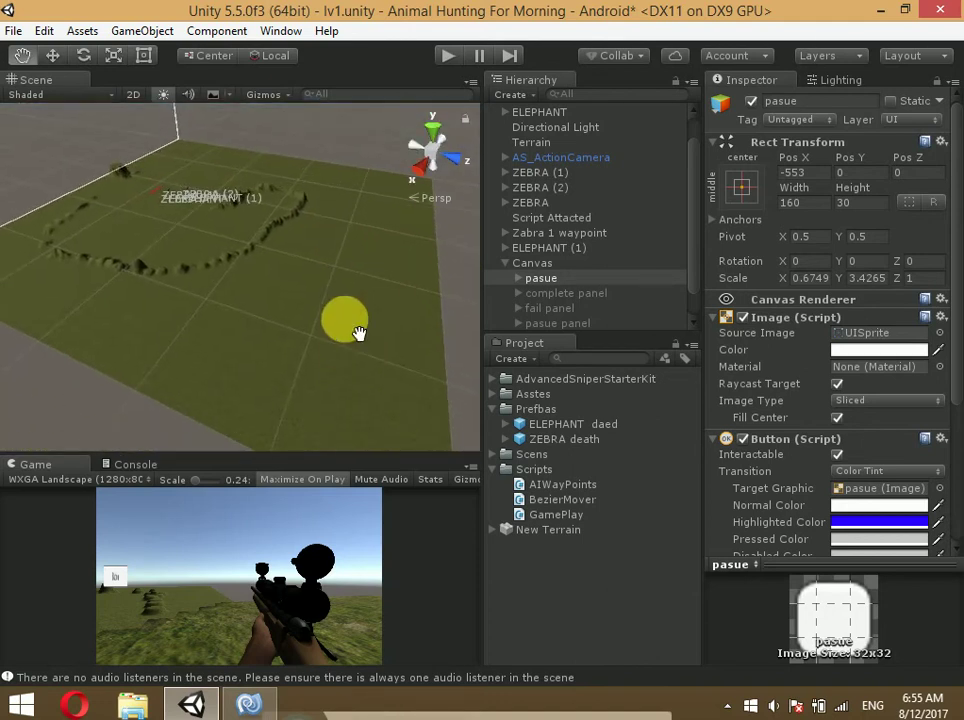
mouse_move(357, 306)
mouse_down()
mouse_move(222, 199)
mouse_move(427, 392)
mouse_up()
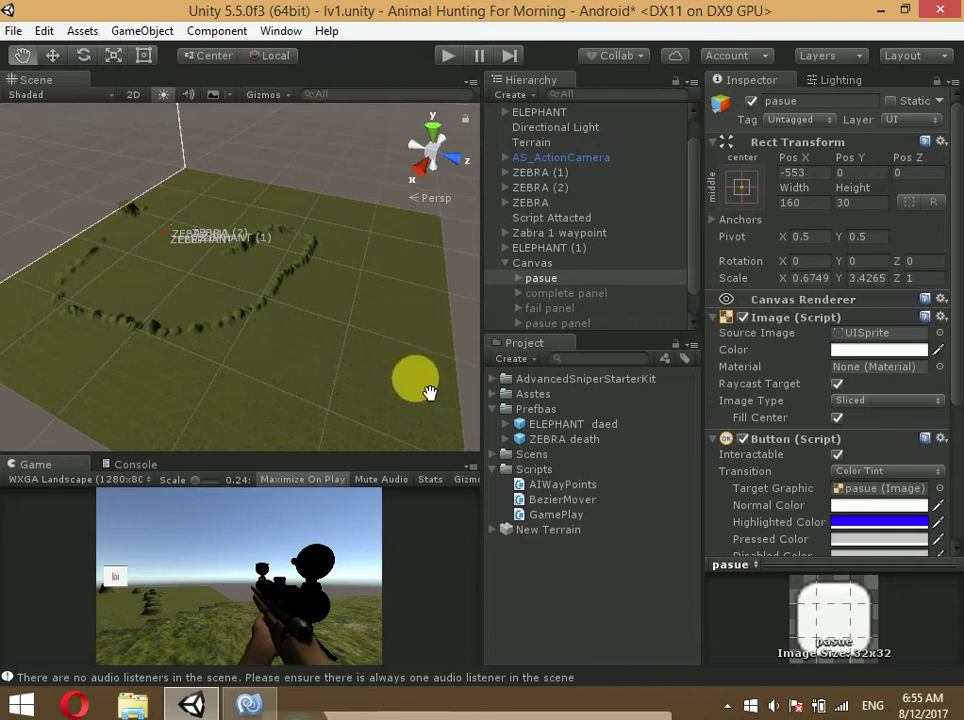
mouse_move(427, 392)
mouse_down()
mouse_move(362, 360)
mouse_move(413, 300)
mouse_move(267, 318)
mouse_move(344, 381)
mouse_move(408, 350)
mouse_move(333, 355)
mouse_move(322, 301)
mouse_up()
drag(279, 174, 333, 262)
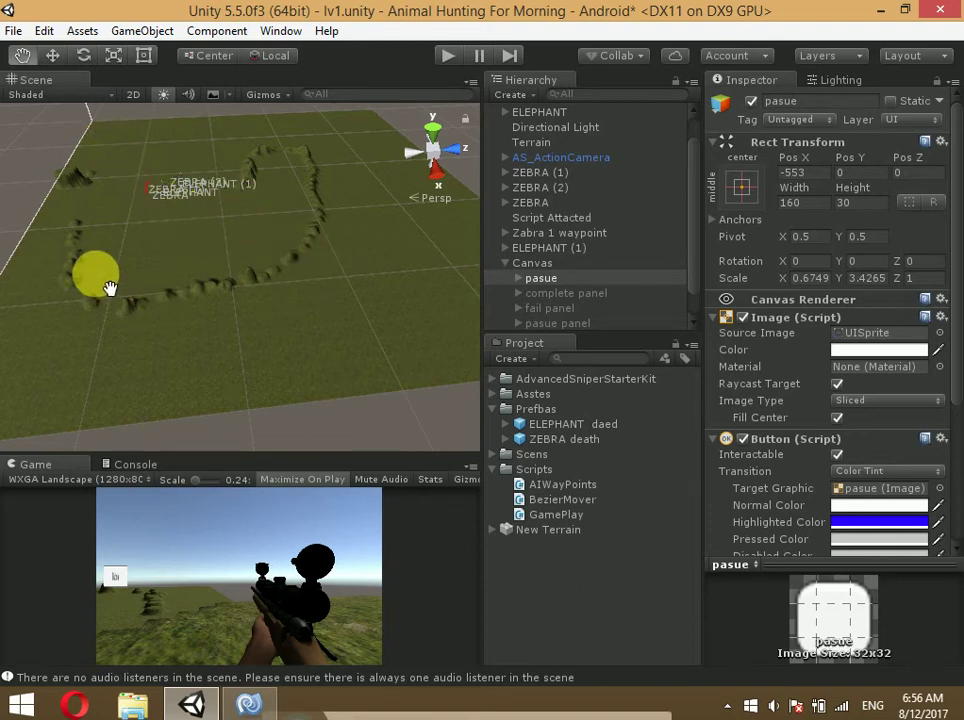
alt+drag(172, 289, 180, 236)
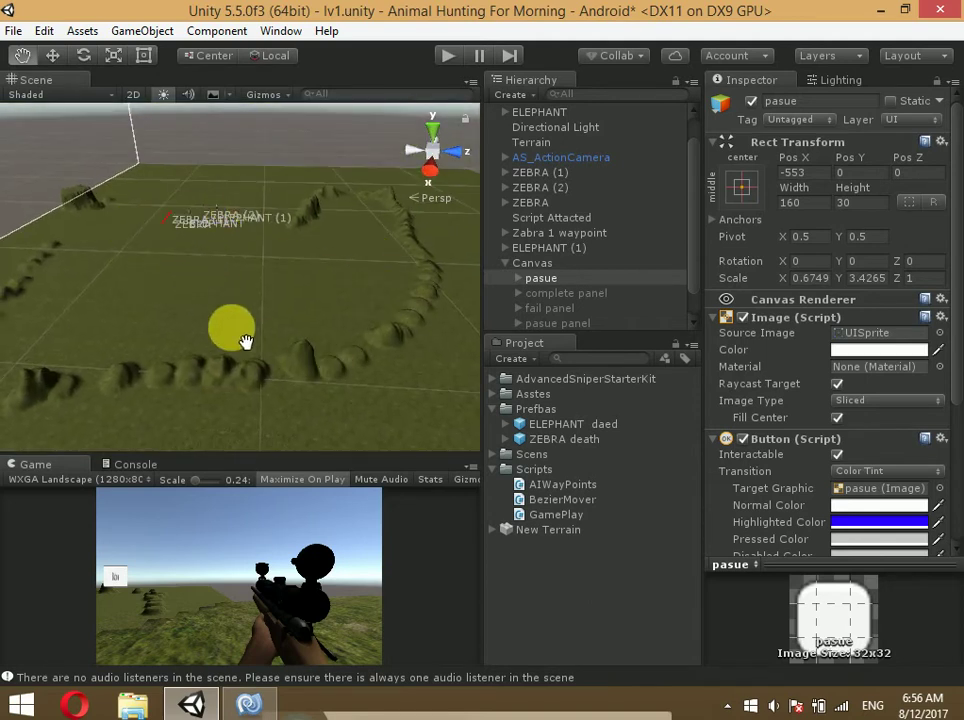
alt+drag(230, 333, 414, 294)
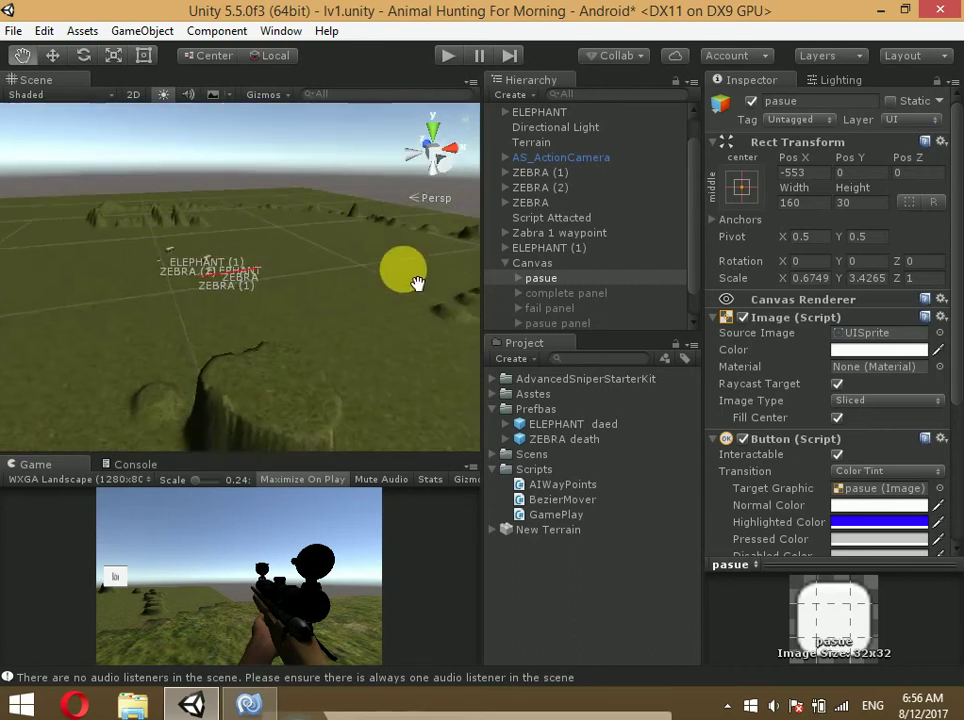
mouse_move(414, 294)
alt+mouse_down()
mouse_move(282, 253)
mouse_move(236, 253)
alt+mouse_up()
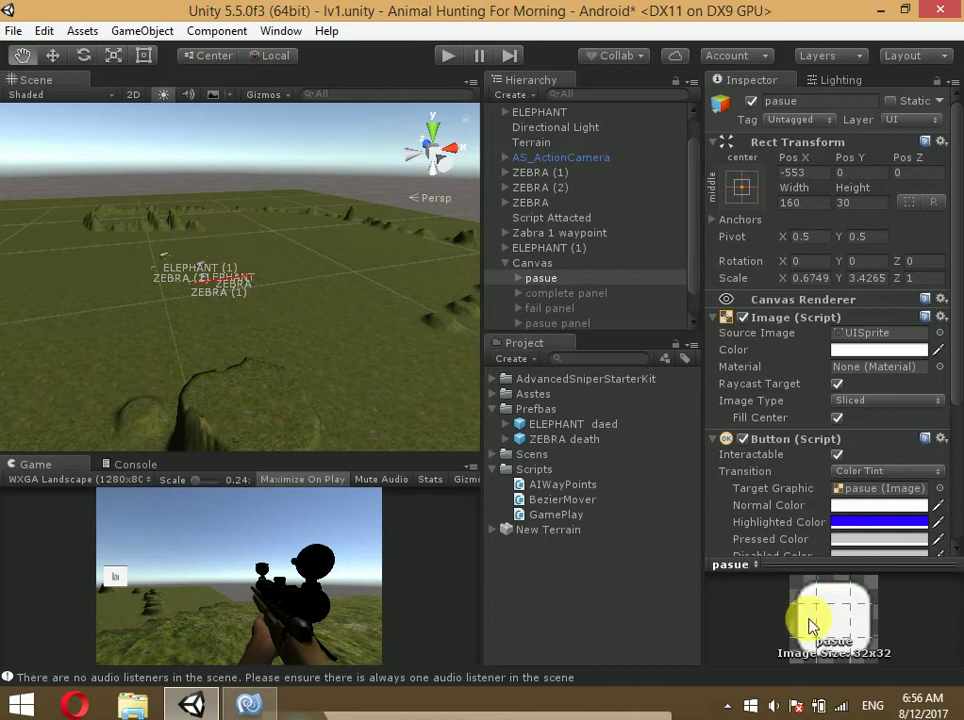
click(493, 455)
Duplicate the lv1 scene as lv2 and open it, saving lv1's changes first
click(530, 470)
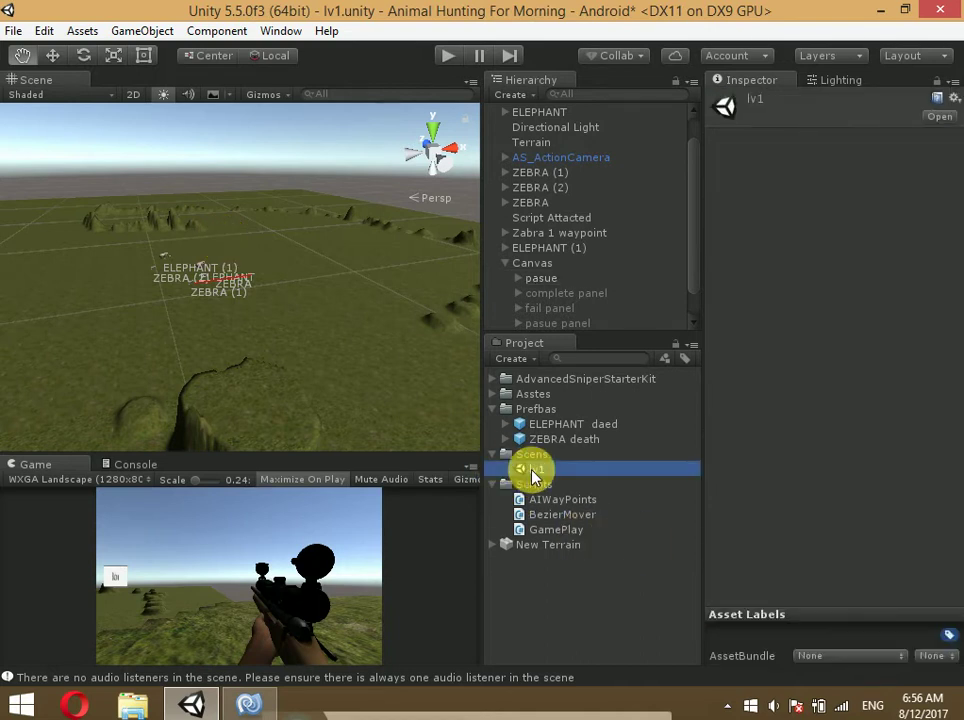
key(ctrl+d)
double_click(536, 483)
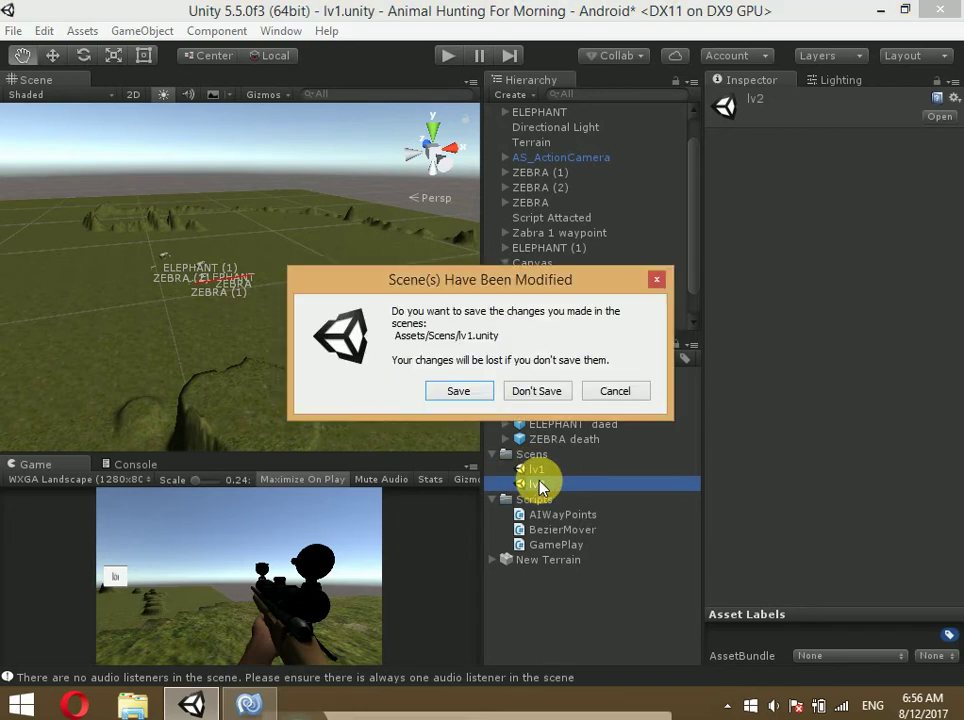
click(458, 391)
Frame ZEBRA (2) and move ZEBRA (3) up-left across the terrain
scroll(298, 323, up, 5)
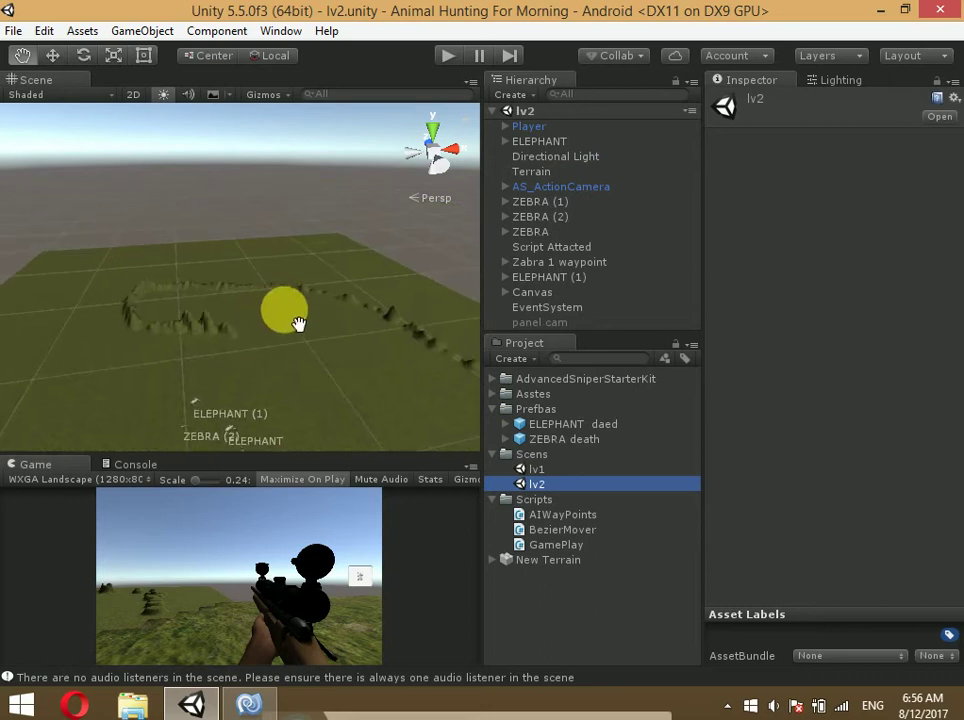
scroll(280, 327, up, 3)
scroll(280, 327, down, 3)
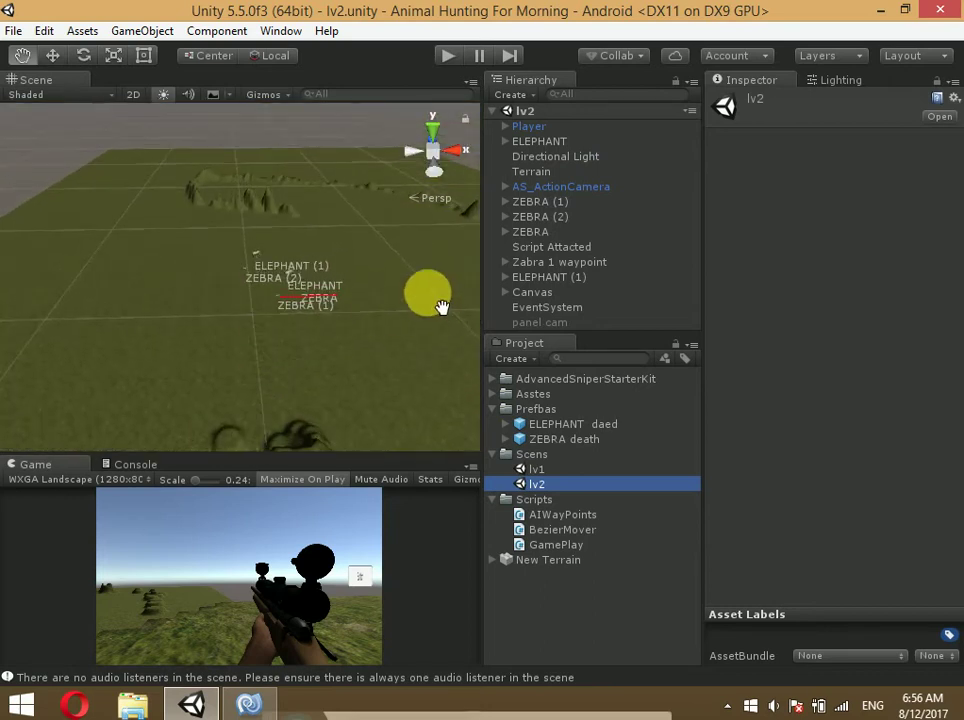
double_click(540, 216)
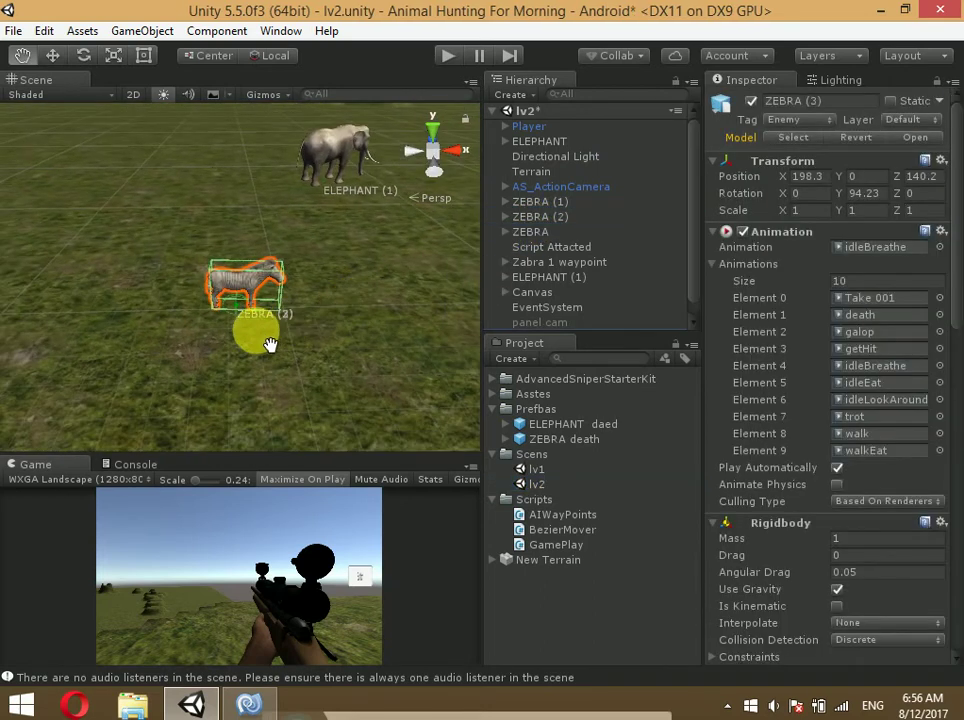
key(w)
drag(280, 292, 182, 280)
scroll(85, 322, down, 1)
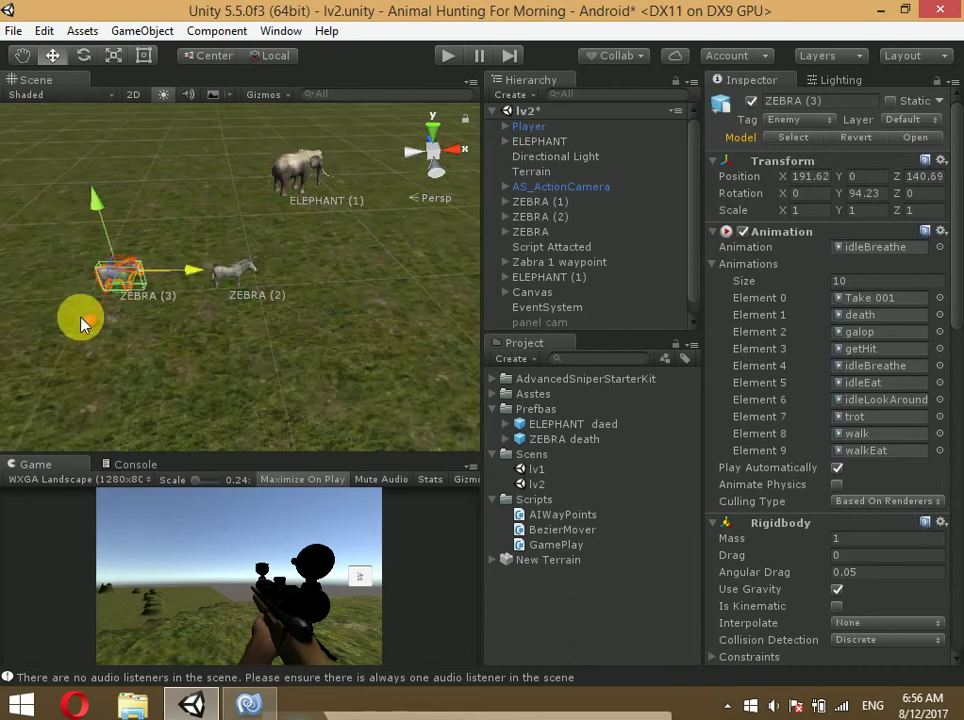
drag(118, 272, 141, 203)
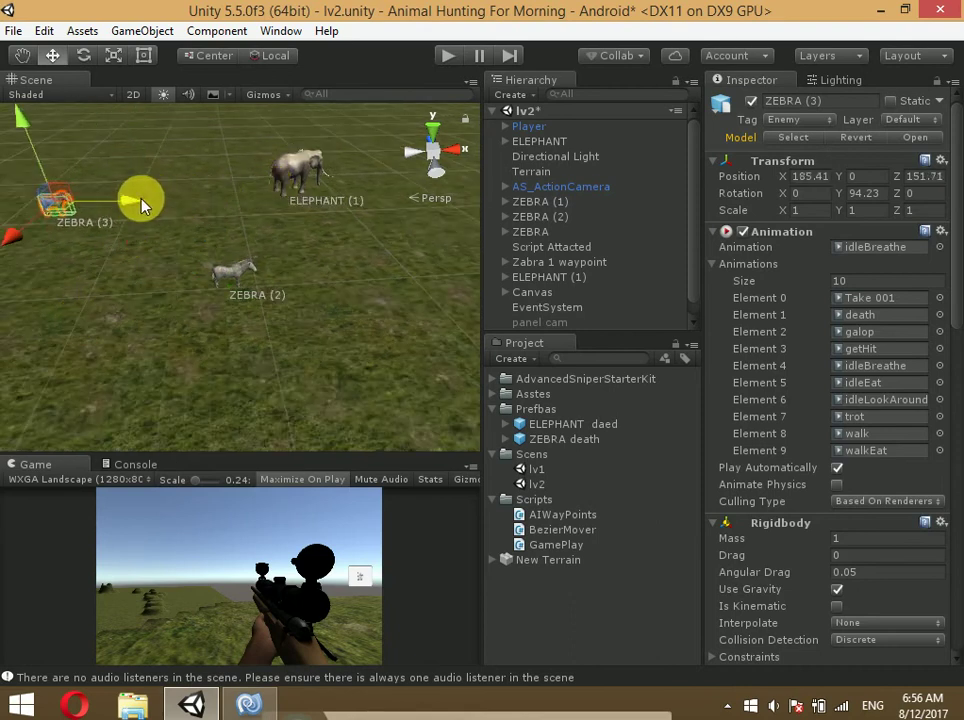
scroll(200, 240, down, 1)
Duplicate ZEBRA (2) as ZEBRA (4) and place it left of the other zebras
click(545, 216)
key(ctrl+d)
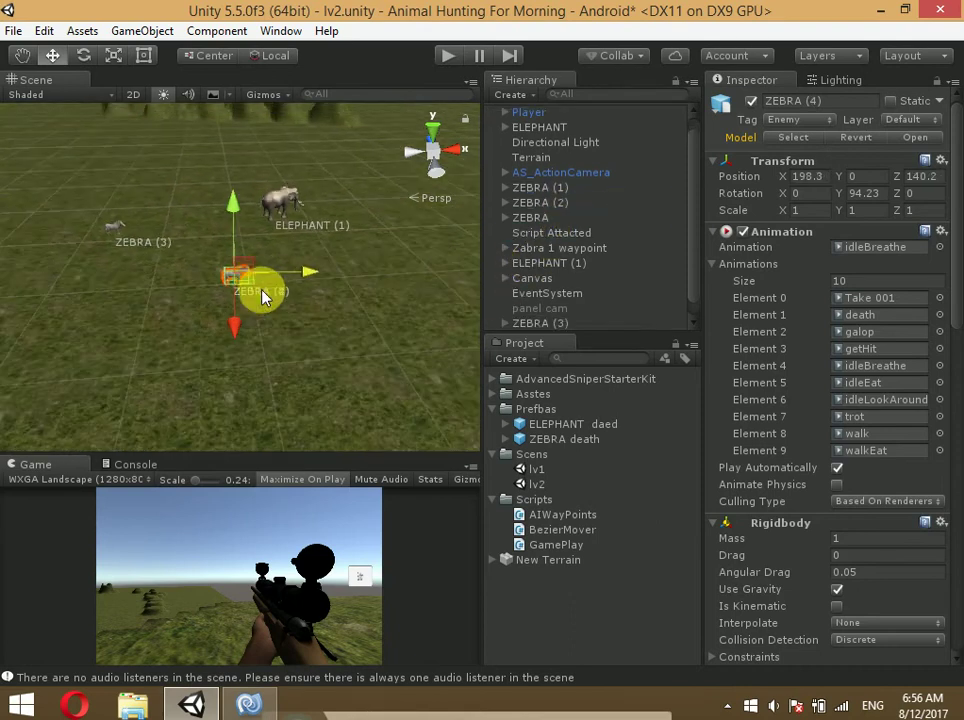
mouse_move(262, 296)
mouse_down()
mouse_move(25, 367)
mouse_move(100, 347)
mouse_up()
scroll(107, 290, down, 1)
Duplicate ELEPHANT (1) as ELEPHANT (2) and move it up-left, away from the herd
click(268, 224)
click(562, 259)
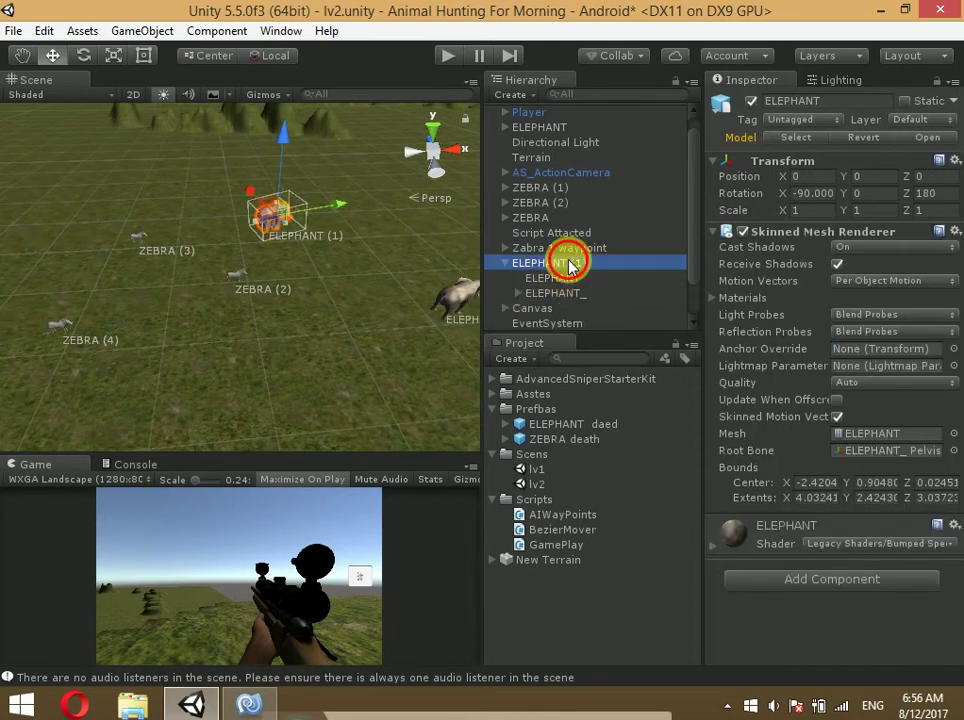
key(ctrl+d)
mouse_move(328, 238)
mouse_down()
mouse_move(288, 177)
mouse_move(195, 199)
mouse_up()
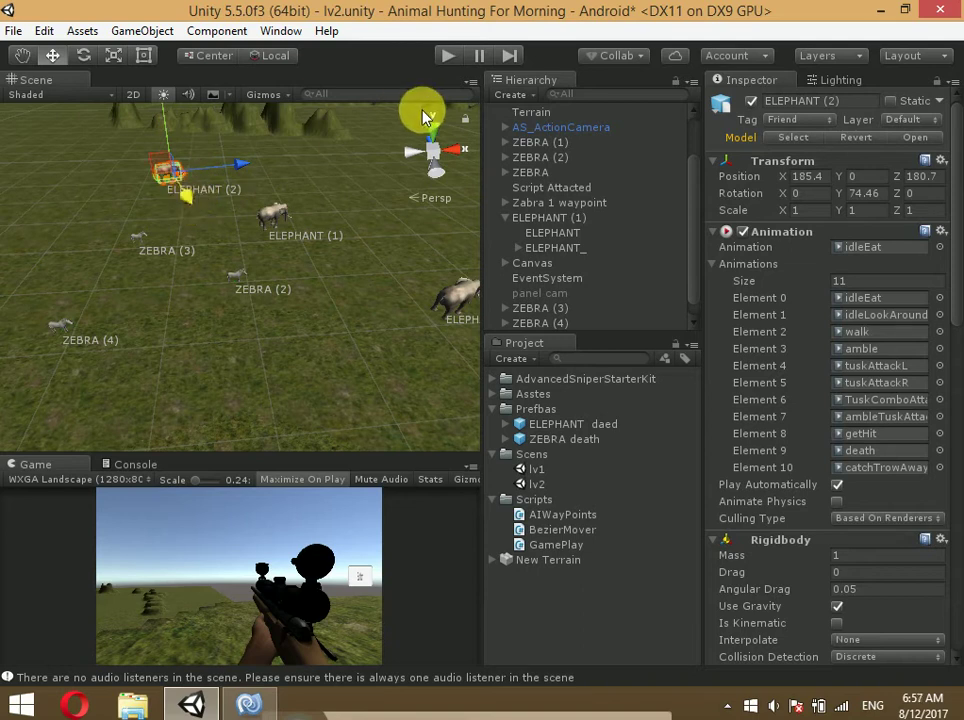
Play-test lv2, aiming at an elephant through the sniper scope and then leaving the scope
click(443, 60)
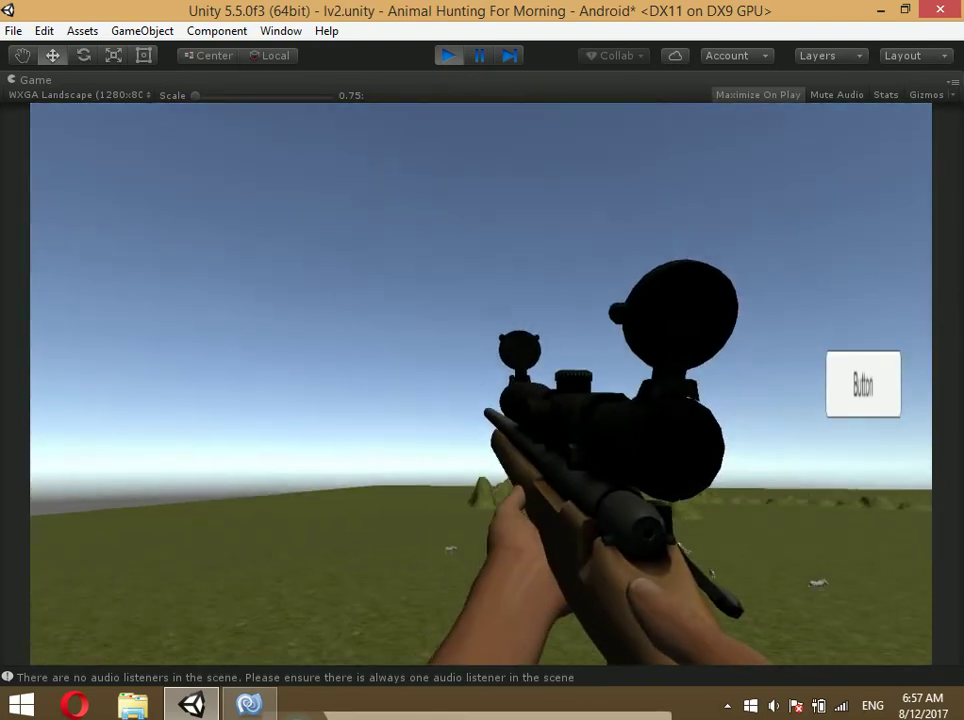
click(863, 384)
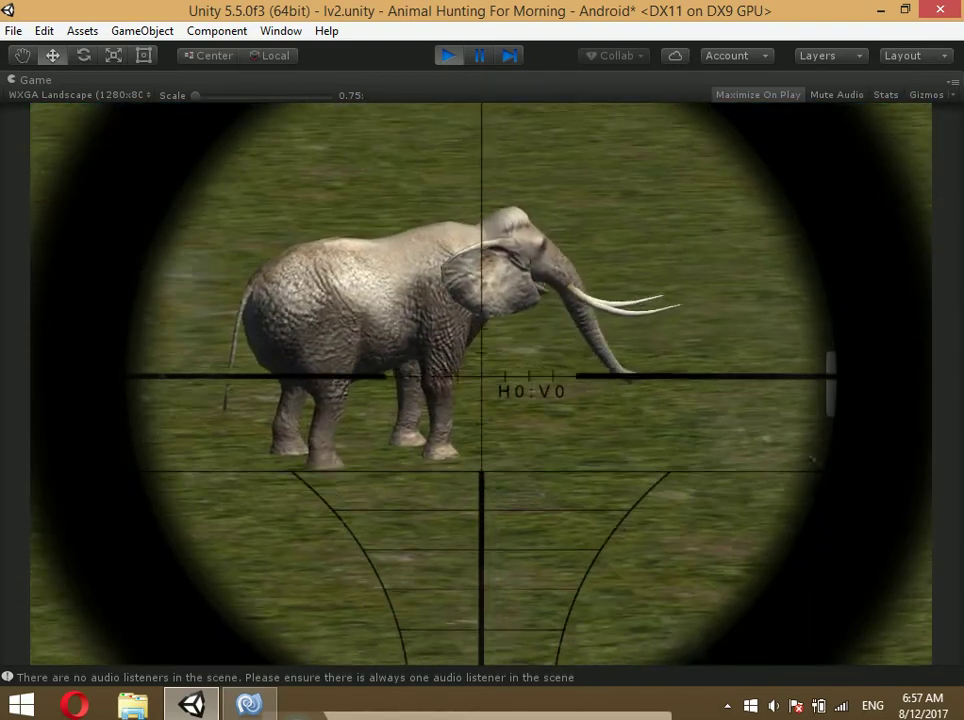
click(863, 384)
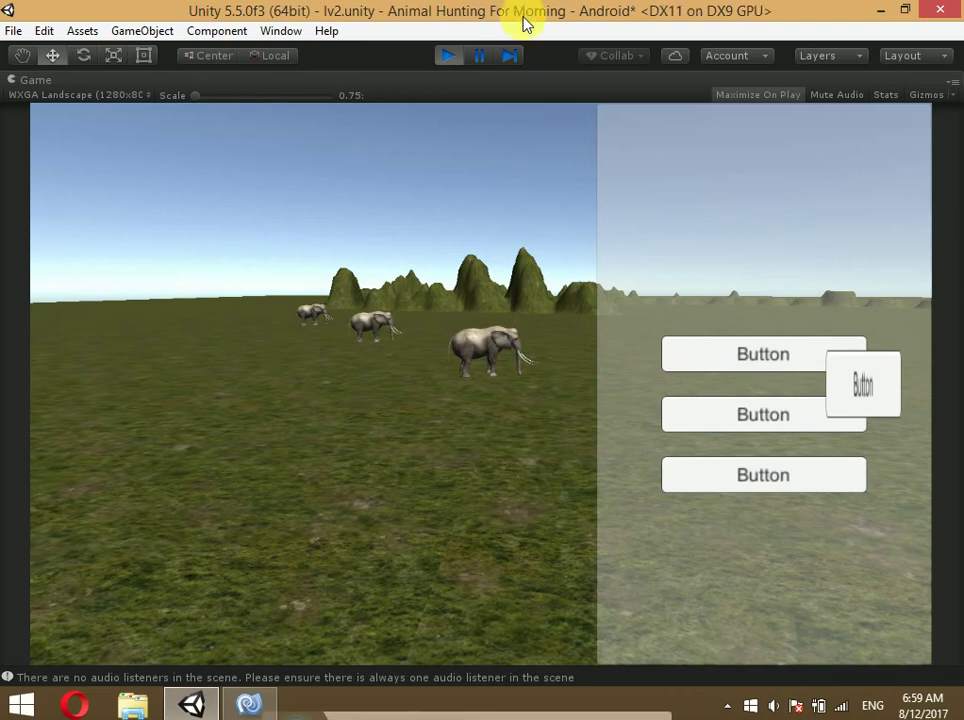
Stop play-testing and bring up GamePlay.cs in MonoDevelop
click(448, 55)
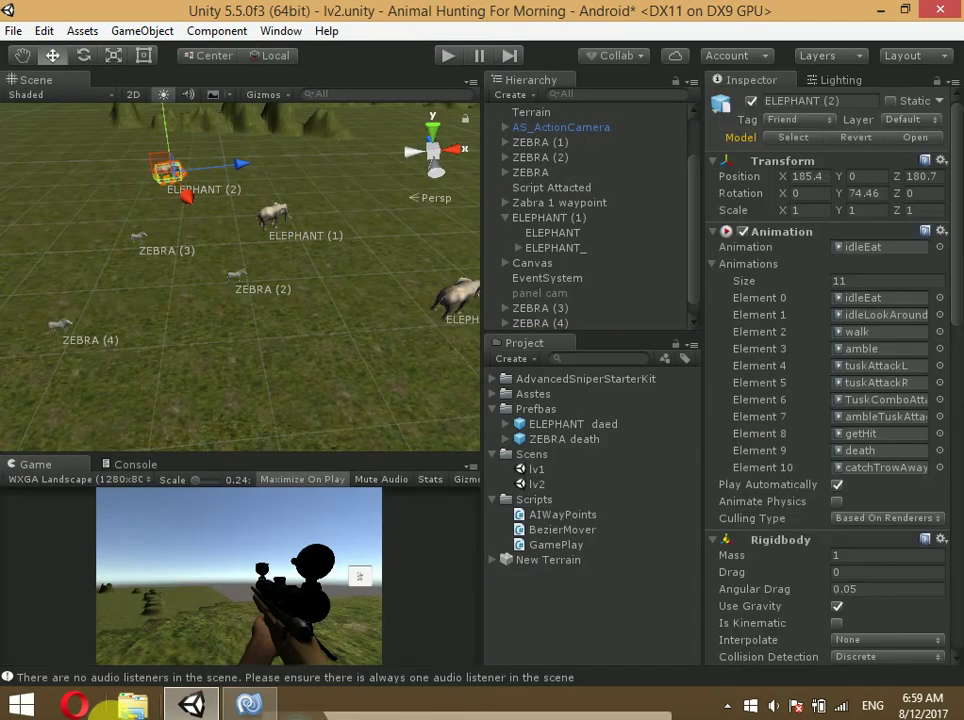
click(251, 702)
scroll(240, 290, up, 8)
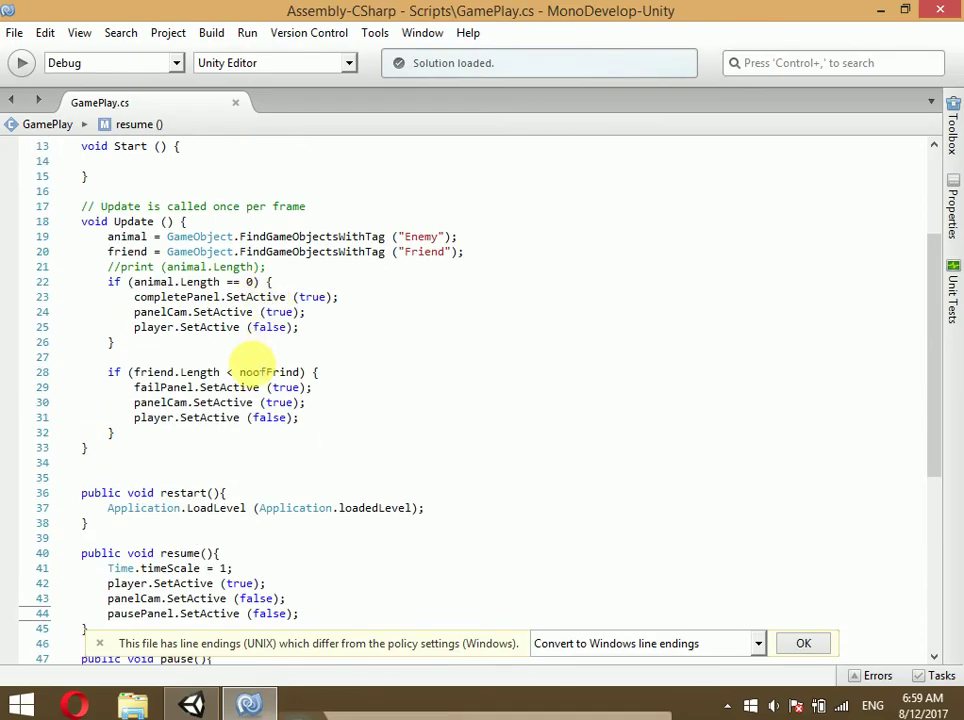
Try a '|| time' check in line 28's fail condition, revert it, save GamePlay.cs, and return to Unity
click(305, 372)
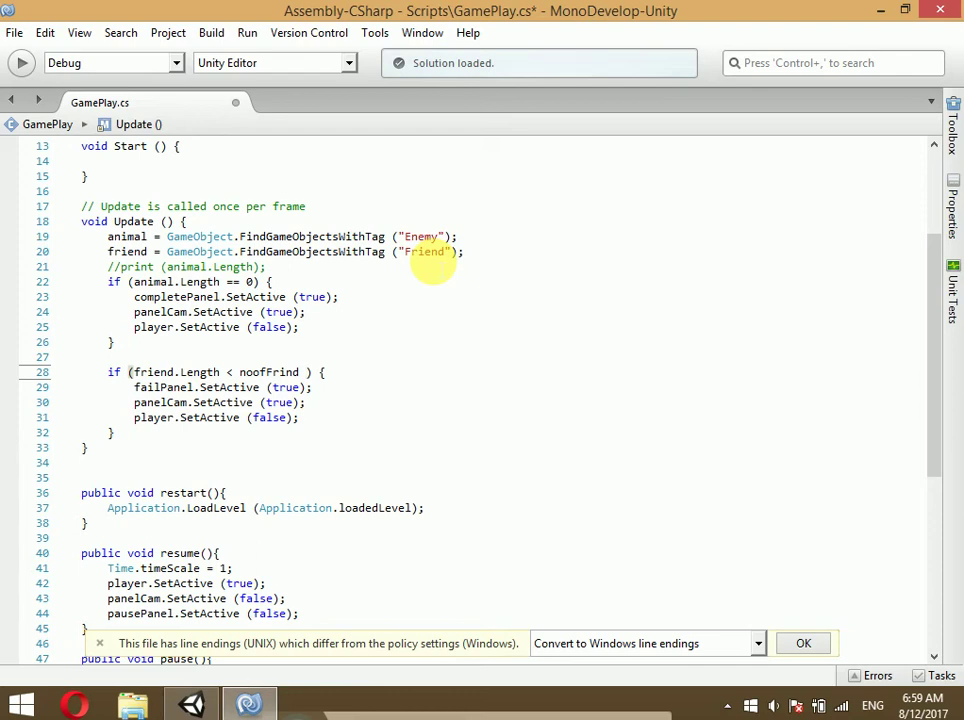
text("")
key(BackSpace)
key(BackSpace)
text(||)
text( time)
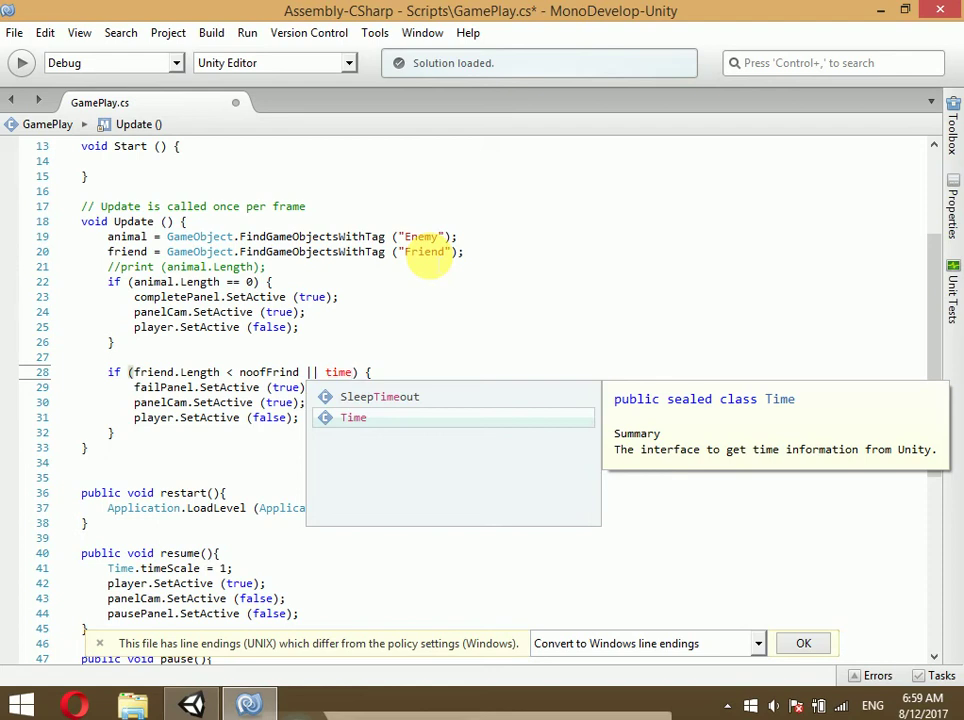
key(BackSpace)
key(BackSpace)
key(BackSpace)
key(BackSpace)
key(BackSpace)
key(BackSpace)
key(BackSpace)
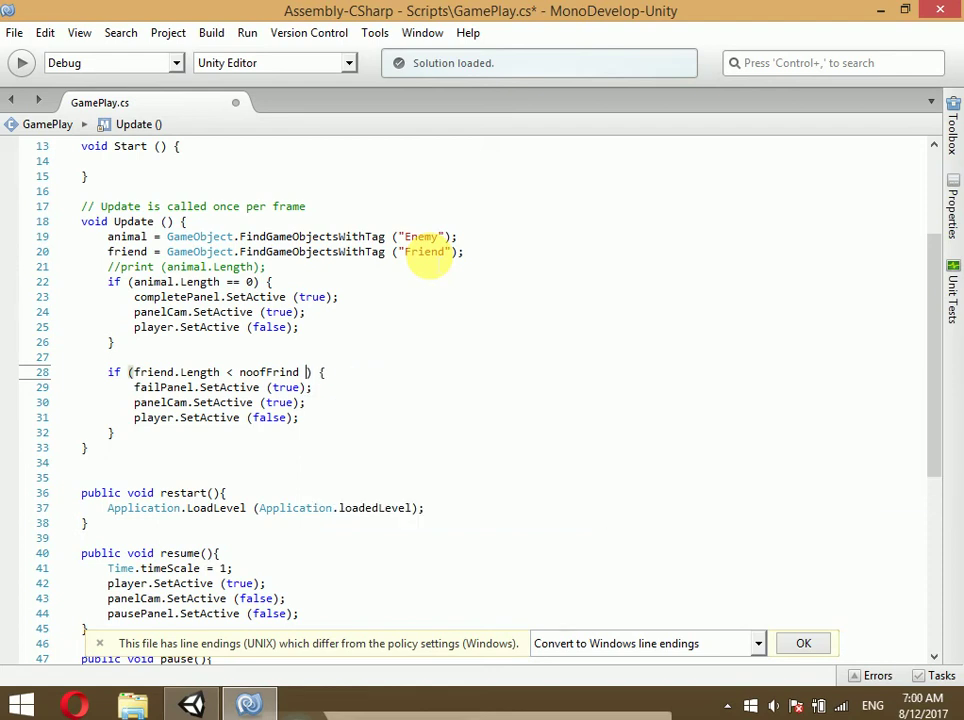
key(BackSpace)
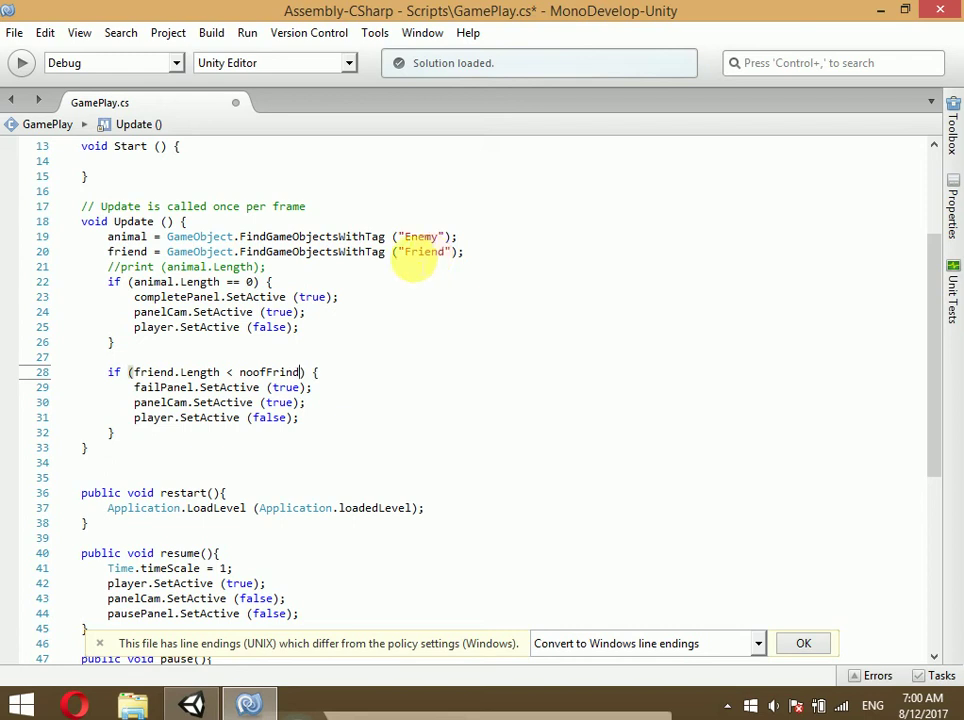
key(ctrl+s)
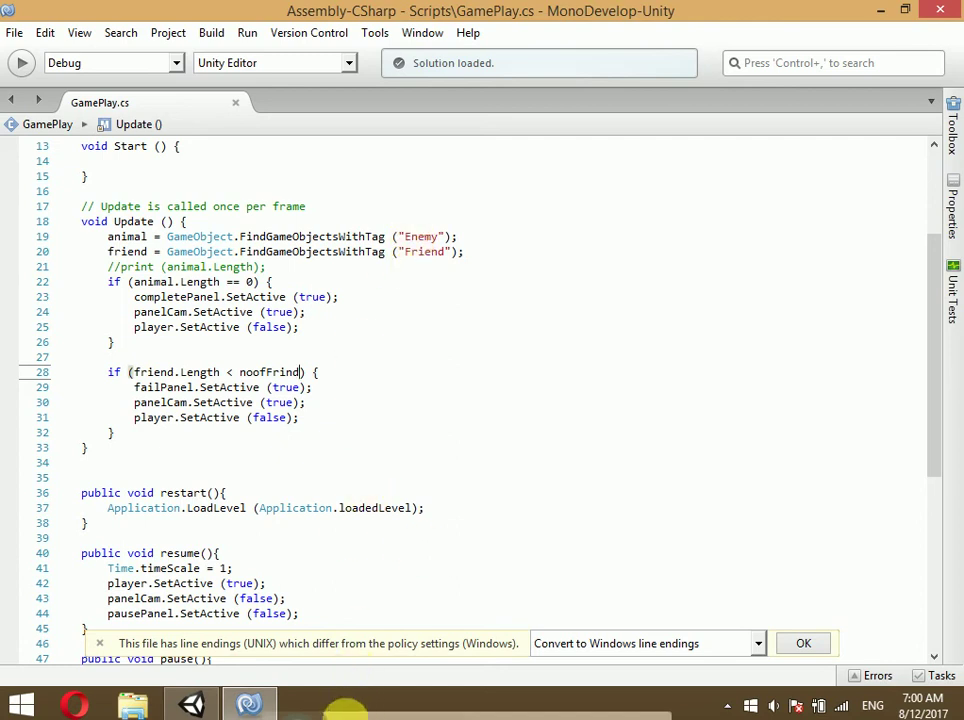
click(880, 10)
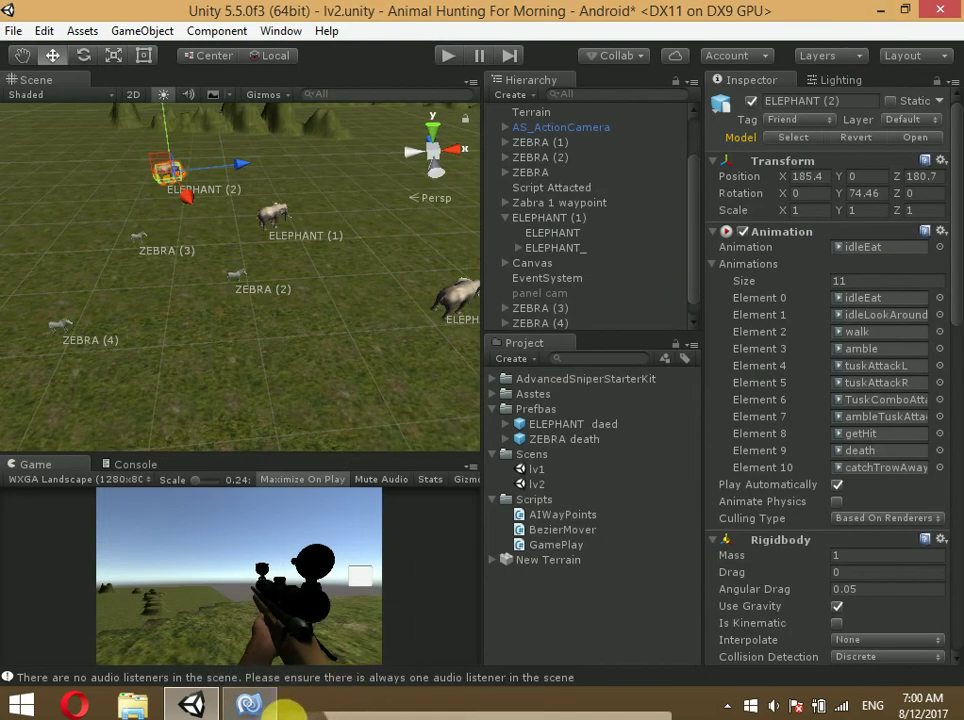
click(880, 10)
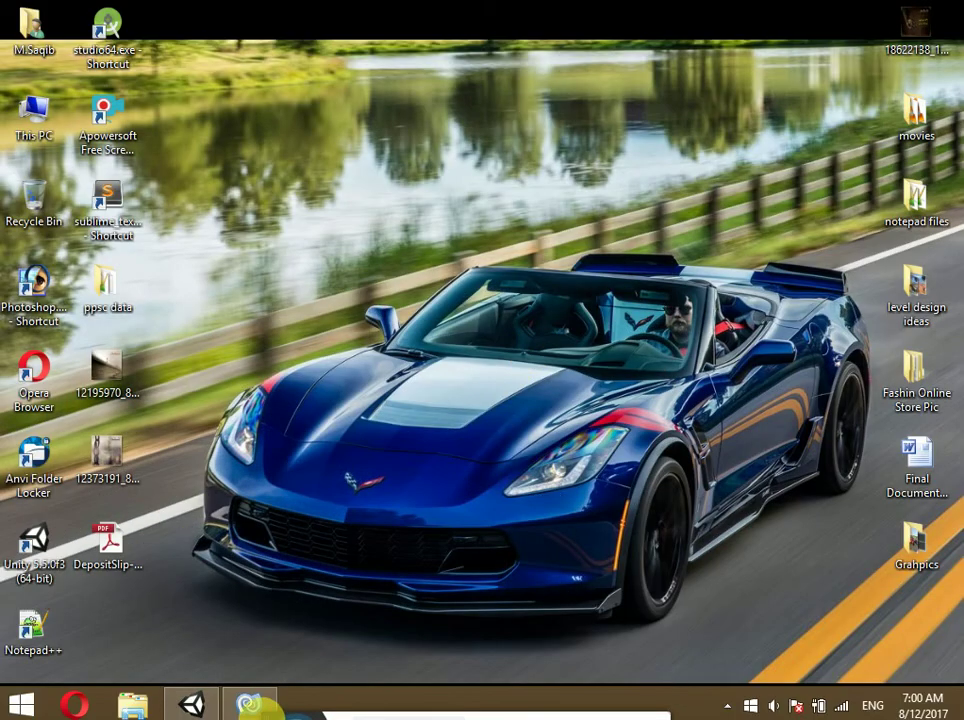
drag(283, 707, 269, 613)
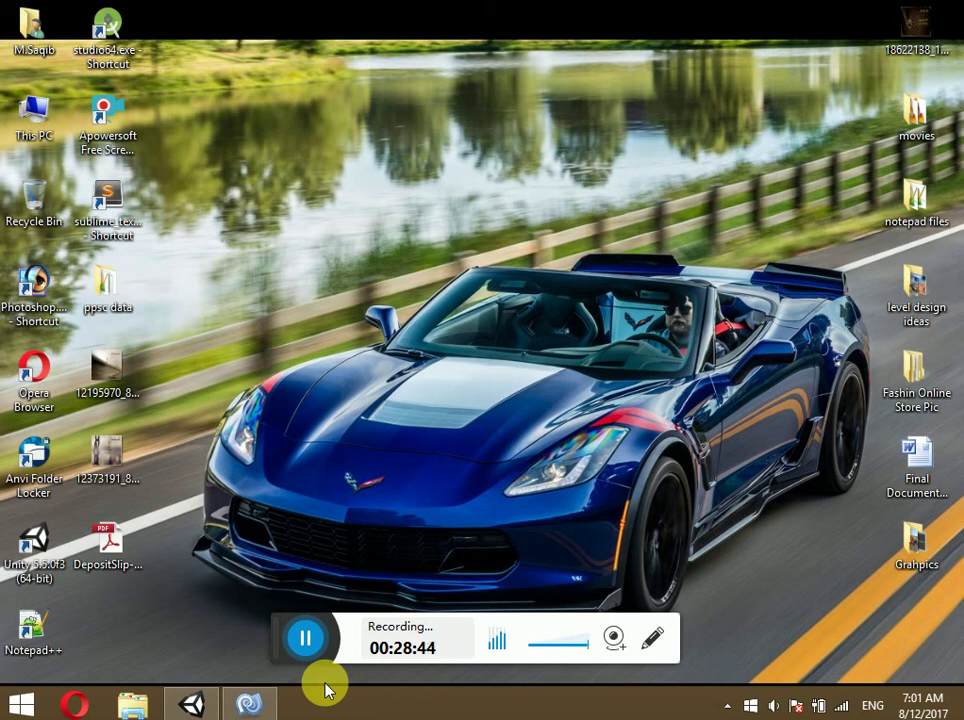
click(193, 704)
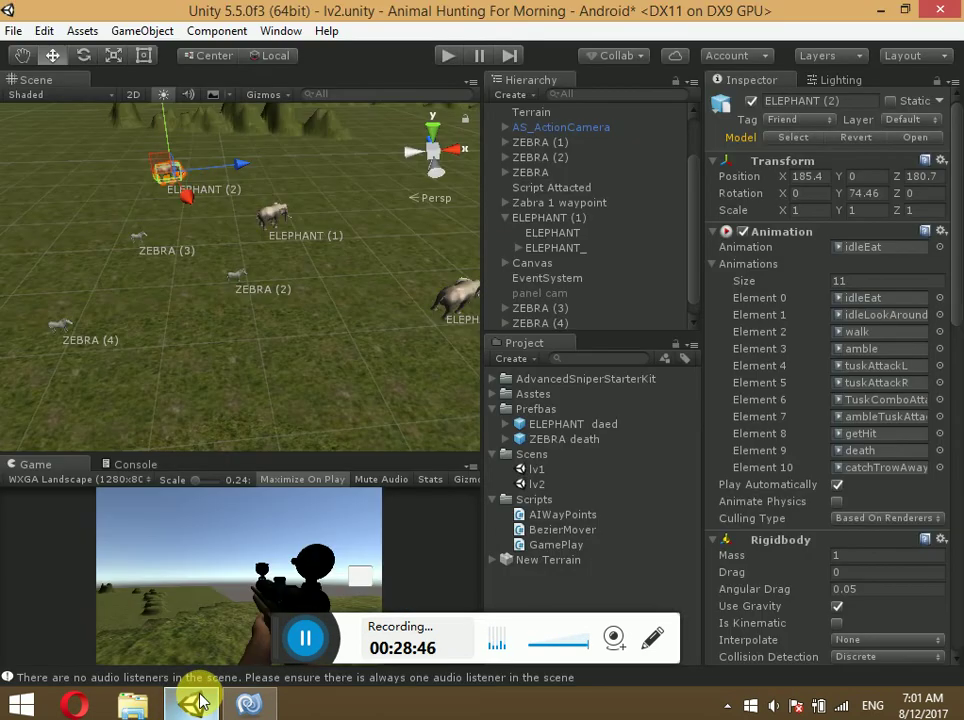